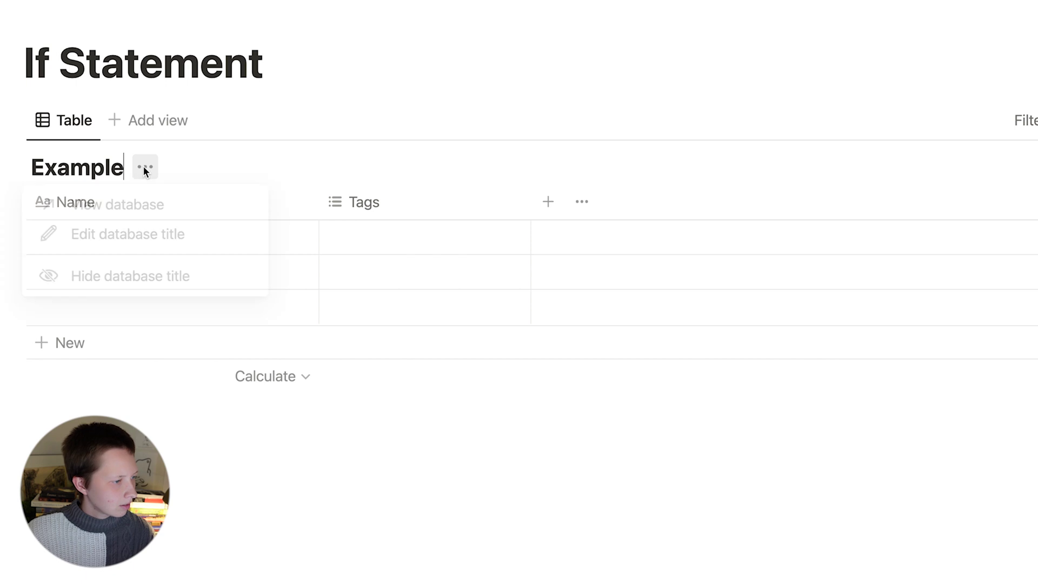
# Hide the database title and delete two of the three blank rows from the table.
pyautogui.click(140, 280)
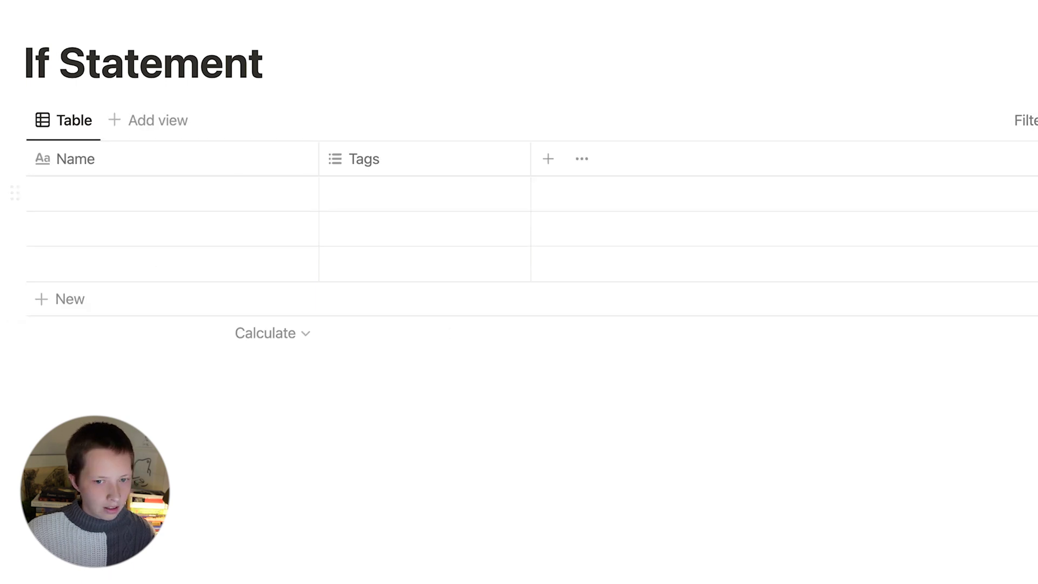
pyautogui.moveTo(216, 373); pyautogui.dragTo(217, 229)
pyautogui.press('BackSpace')
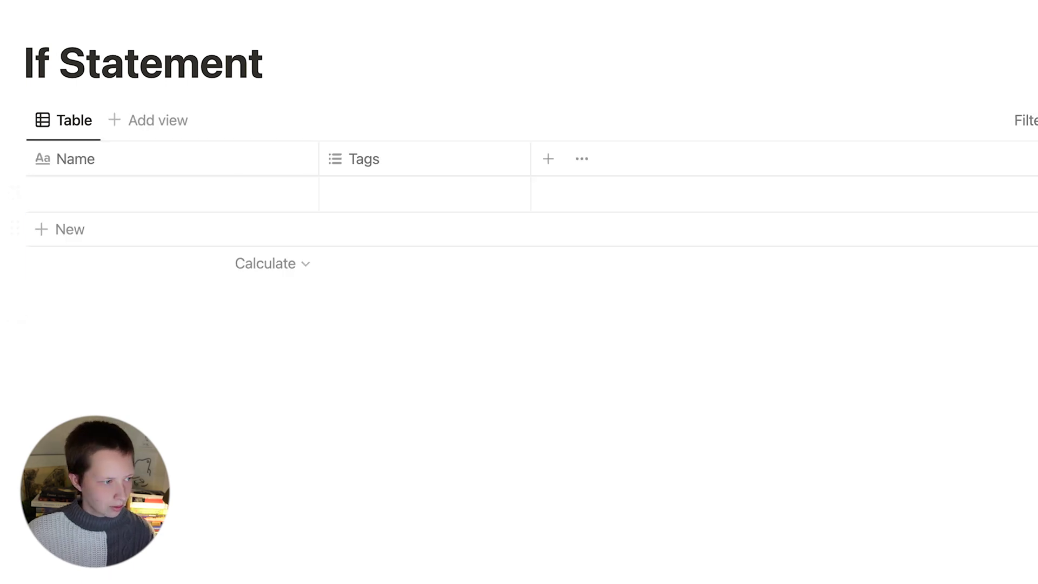
# Add a new property named Formula to the table and set its type to Formula.
pyautogui.click(547, 159)
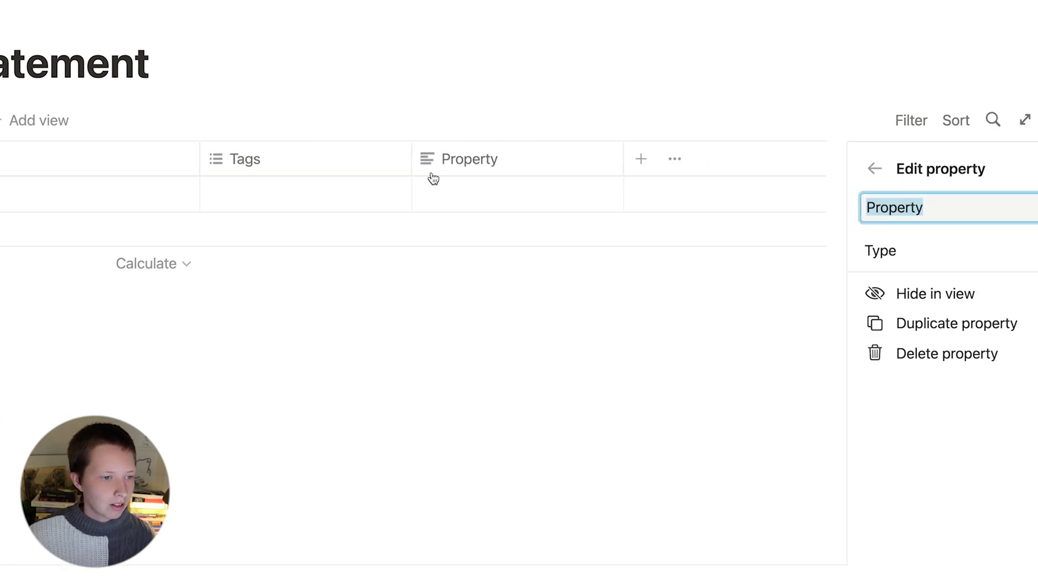
pyautogui.write('Formula')
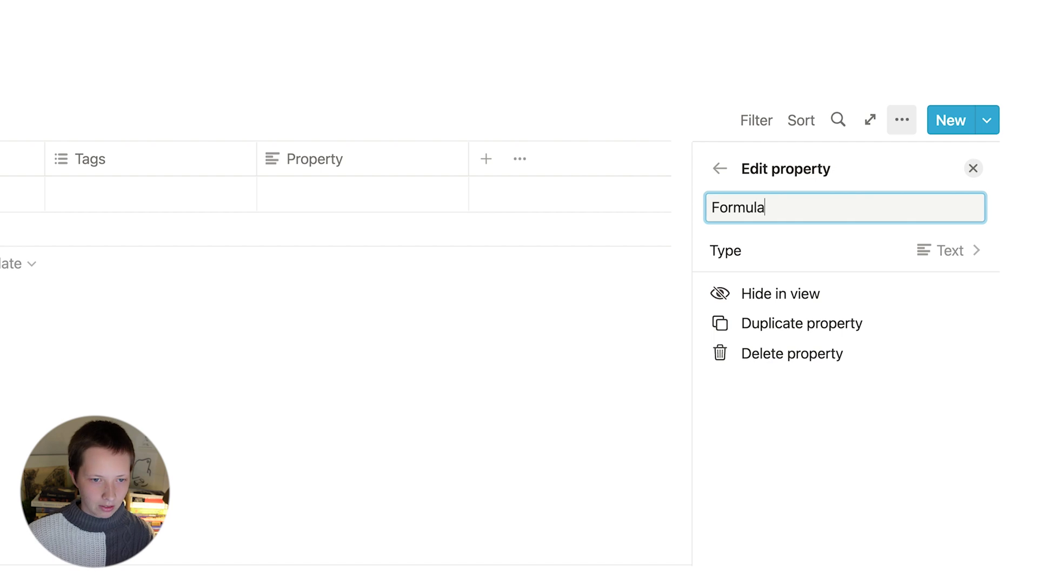
pyautogui.click(816, 266)
pyautogui.scroll(-2, 821, 555)
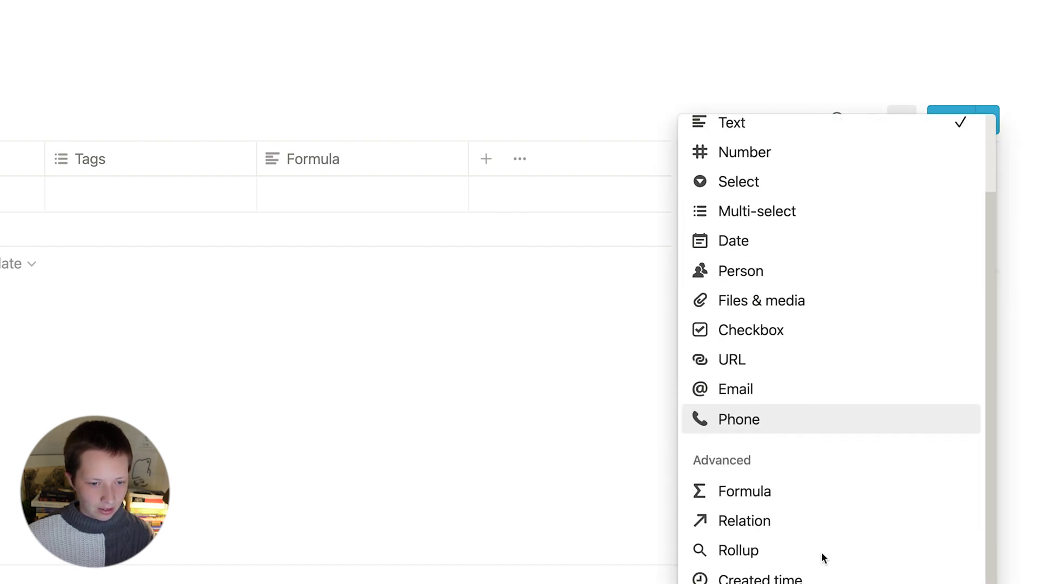
pyautogui.click(788, 496)
pyautogui.click(929, 287)
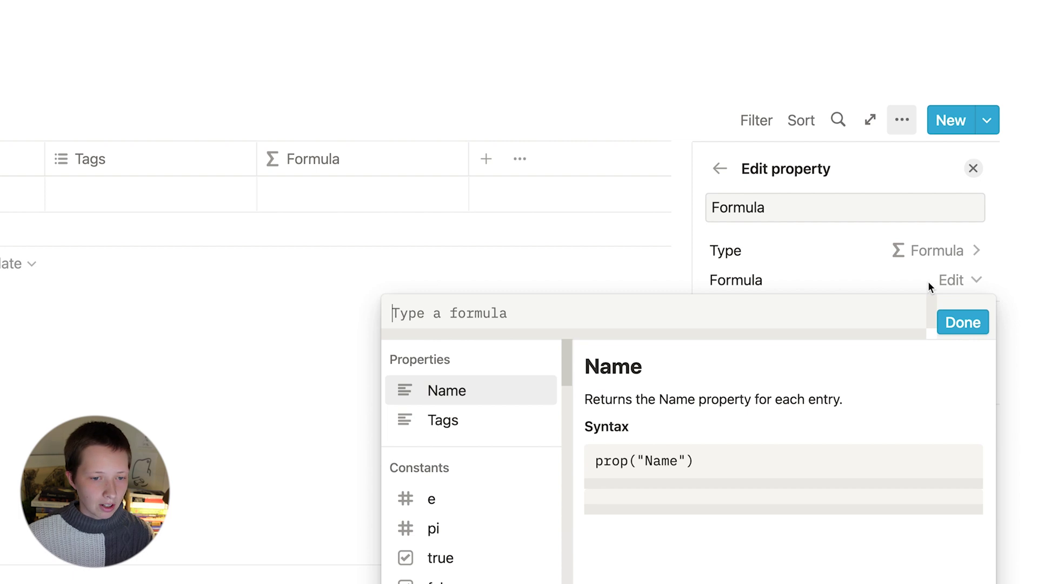
pyautogui.click(929, 286)
pyautogui.click(450, 294)
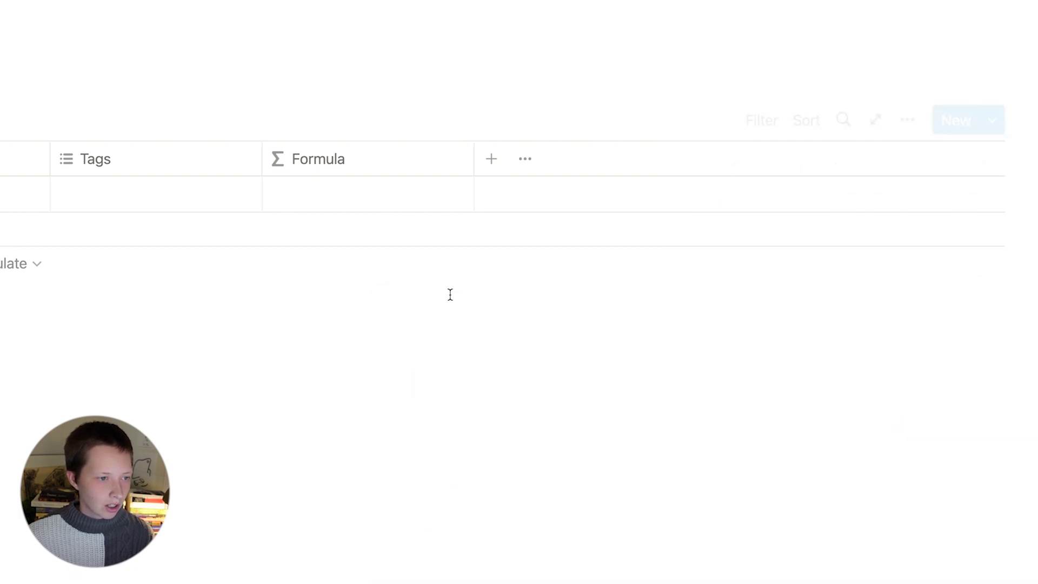
pyautogui.click(336, 196)
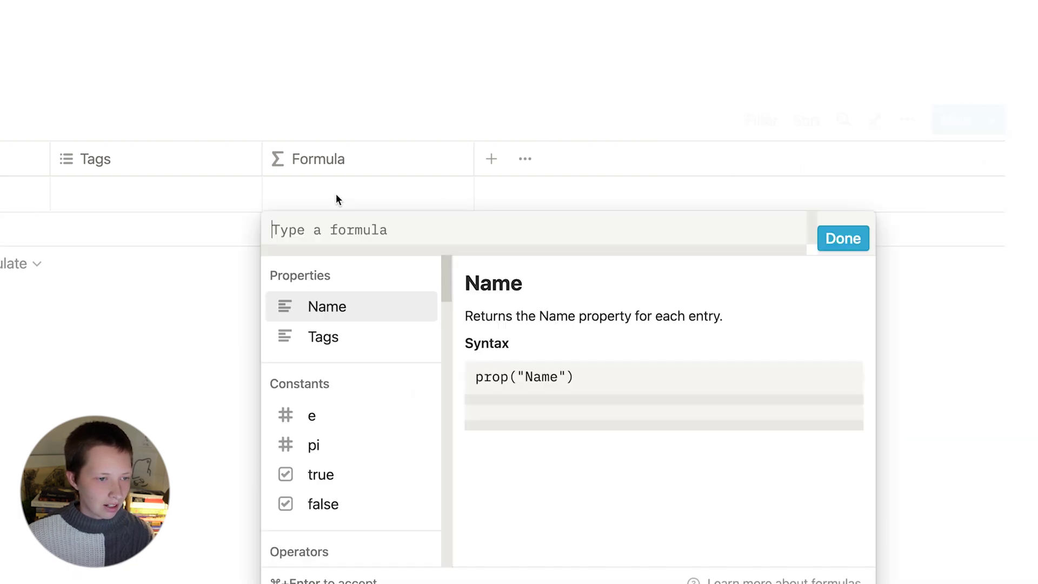
pyautogui.click(501, 89)
pyautogui.moveTo(922, 100)
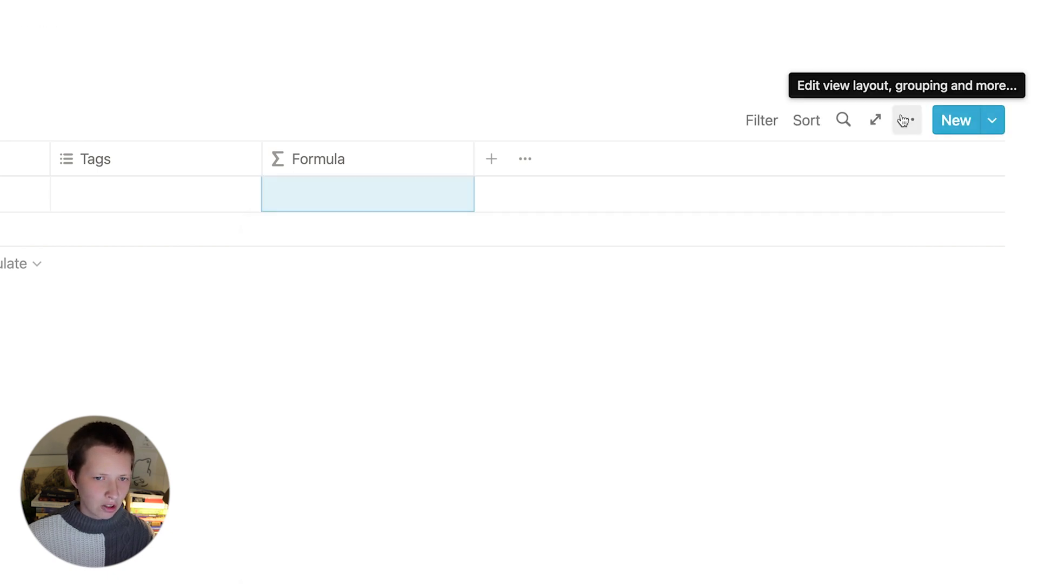
pyautogui.click(907, 134)
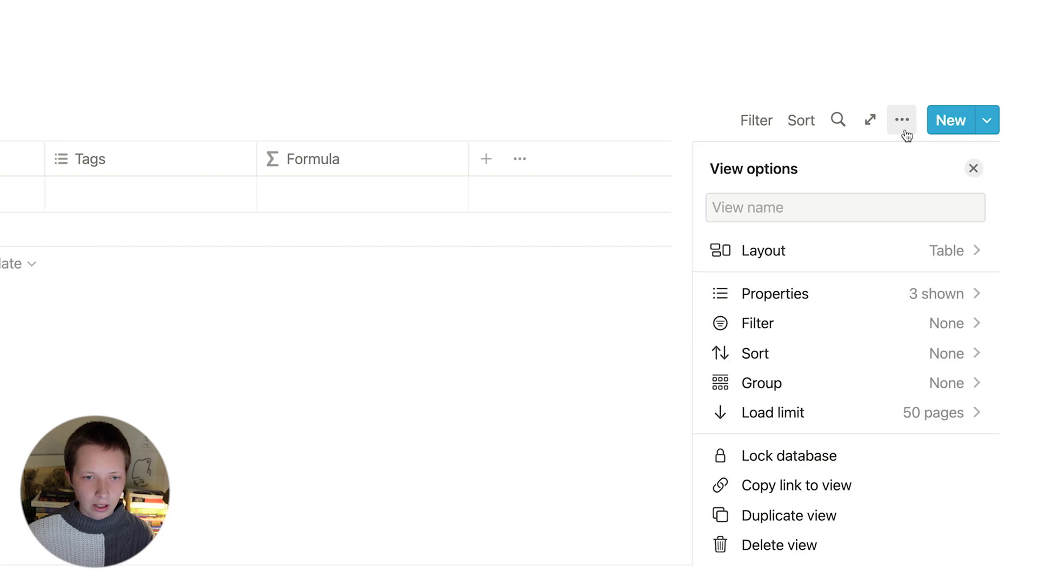
pyautogui.click(906, 134)
# Create the options Tag 1, Tag 2 and Tag 3 in the Tags property, keeping only Tag 1 and Tag 2 assigned to the row.
pyautogui.hscroll(-5, 608, 190)
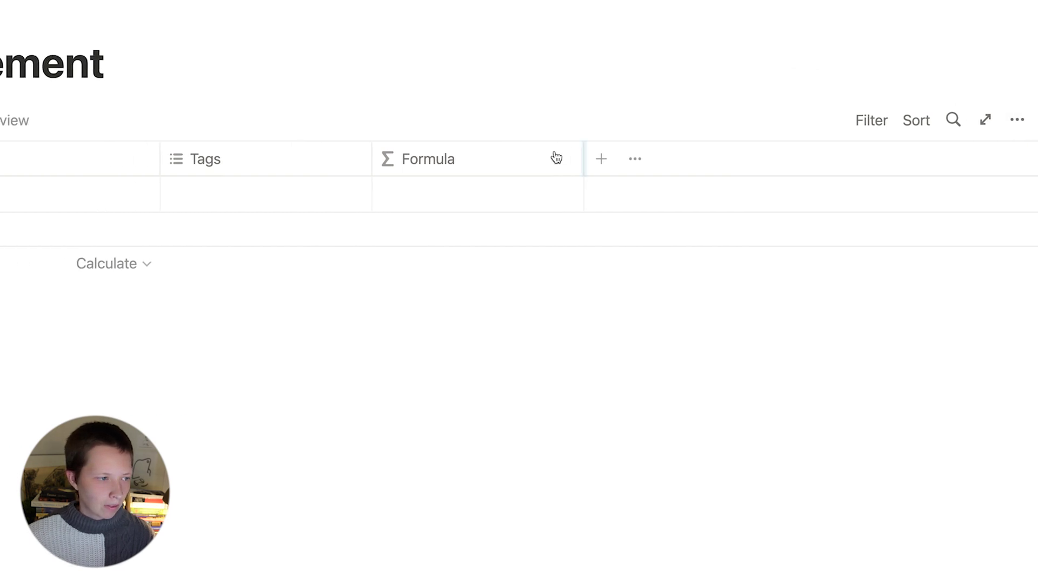
pyautogui.click(438, 195)
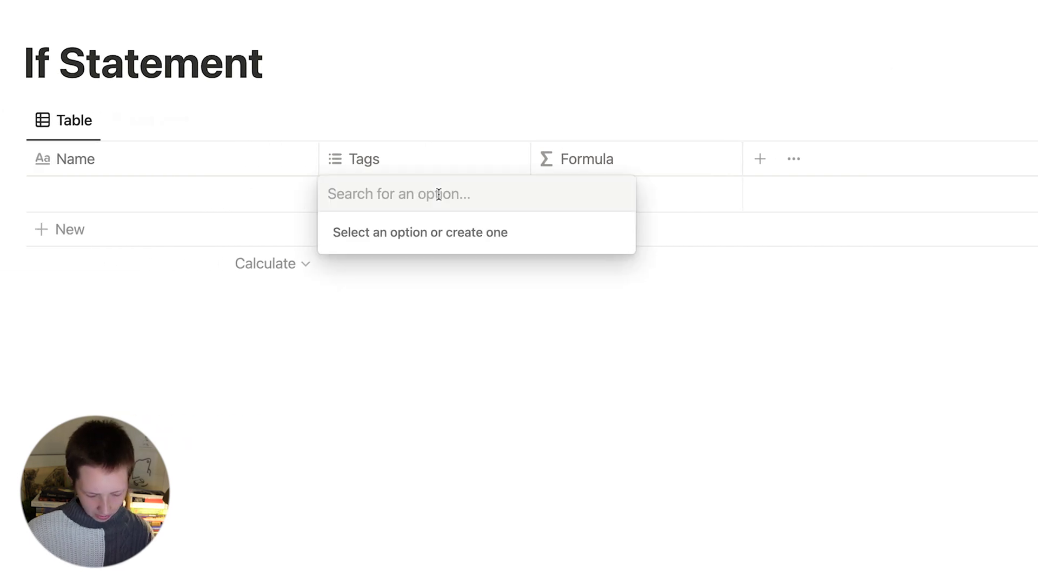
pyautogui.write('Tag 1')
pyautogui.press('Return')
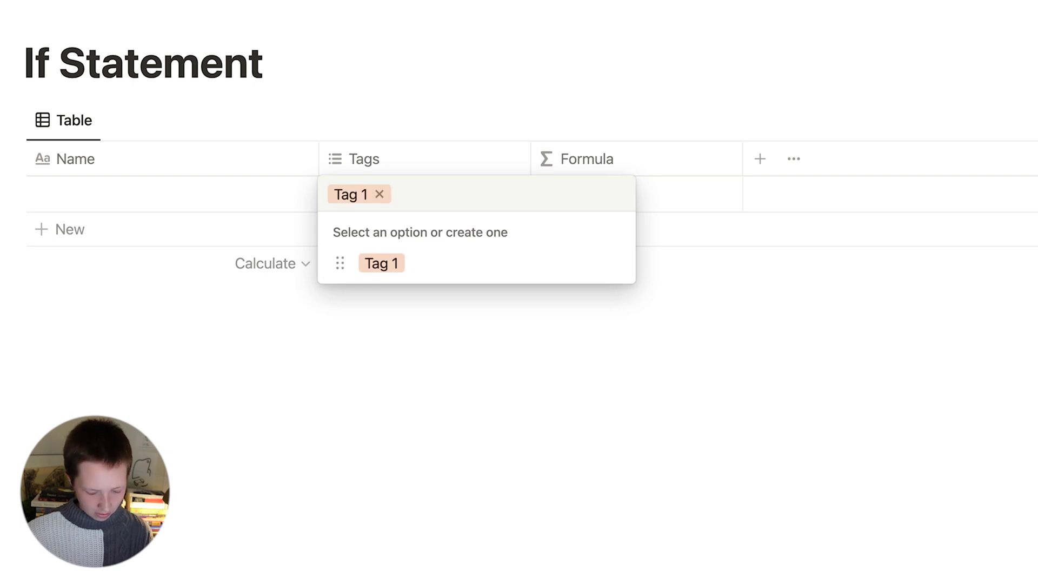
pyautogui.write('Tag 2')
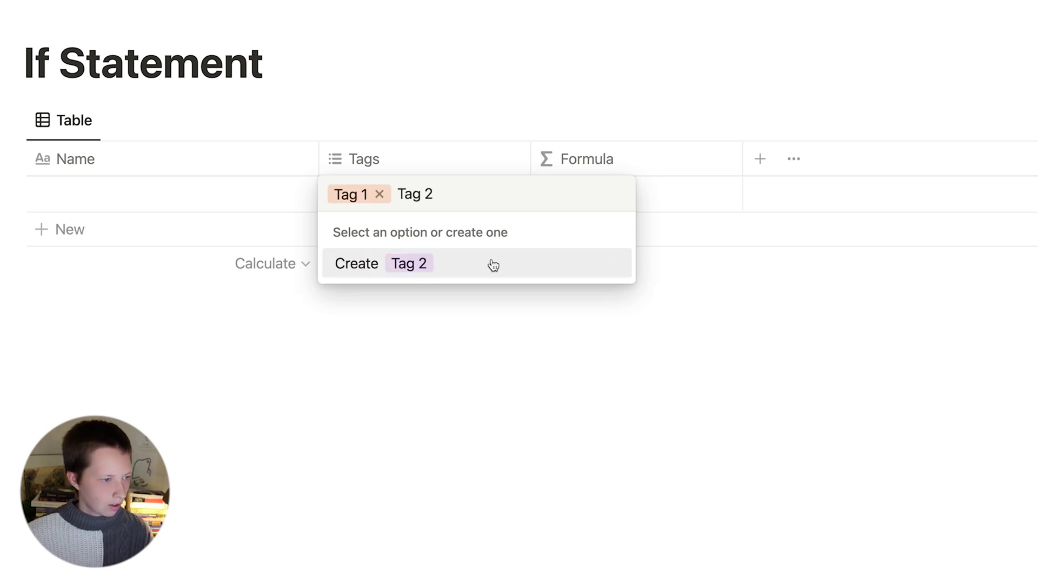
pyautogui.click(493, 265)
pyautogui.write('Tag 3')
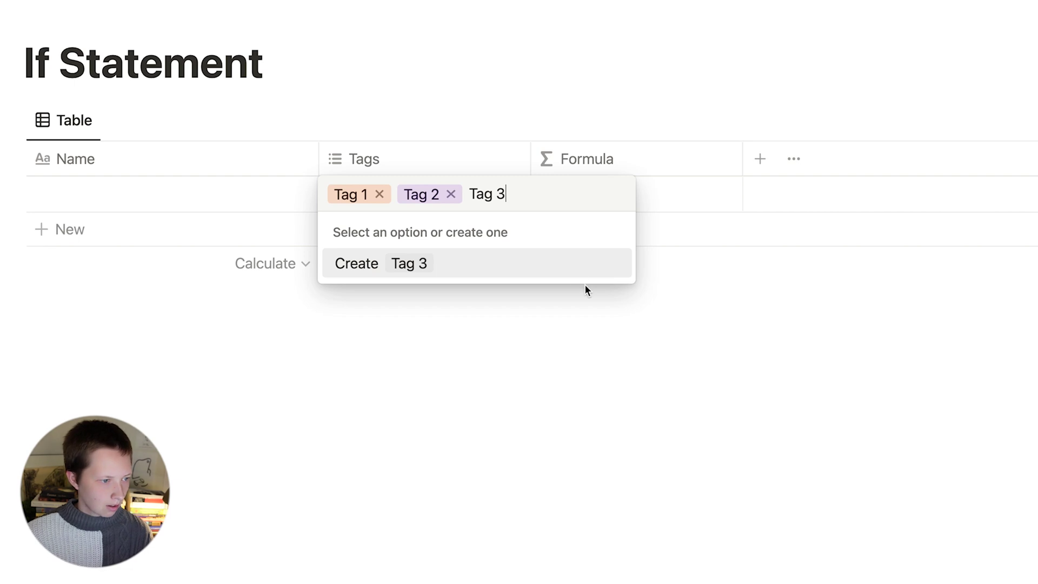
pyautogui.click(520, 266)
pyautogui.click(523, 194)
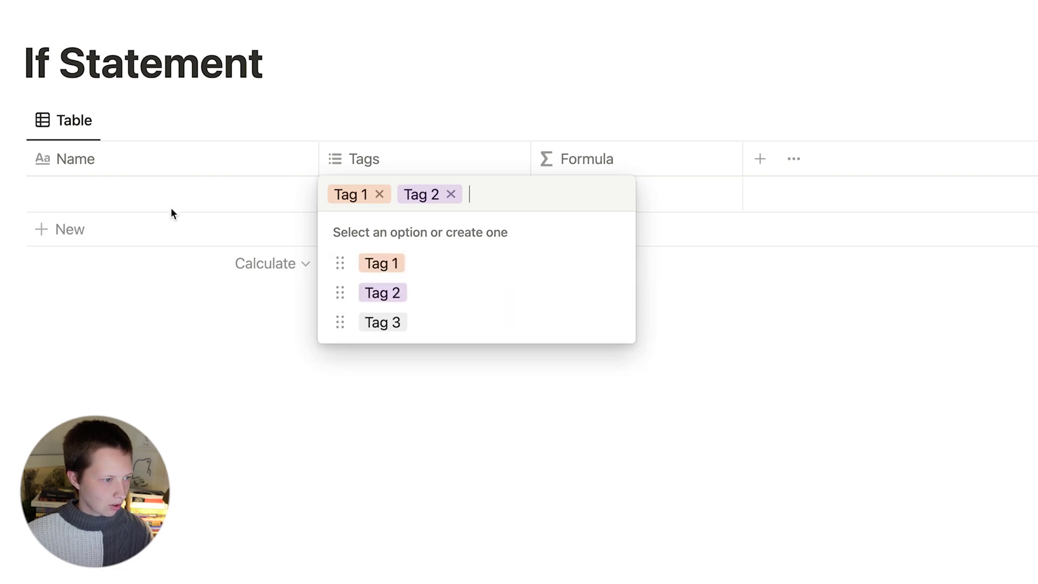
pyautogui.click(173, 337)
# Set the Formula property to prop("Tags") so it references the Tags property.
pyautogui.click(654, 194)
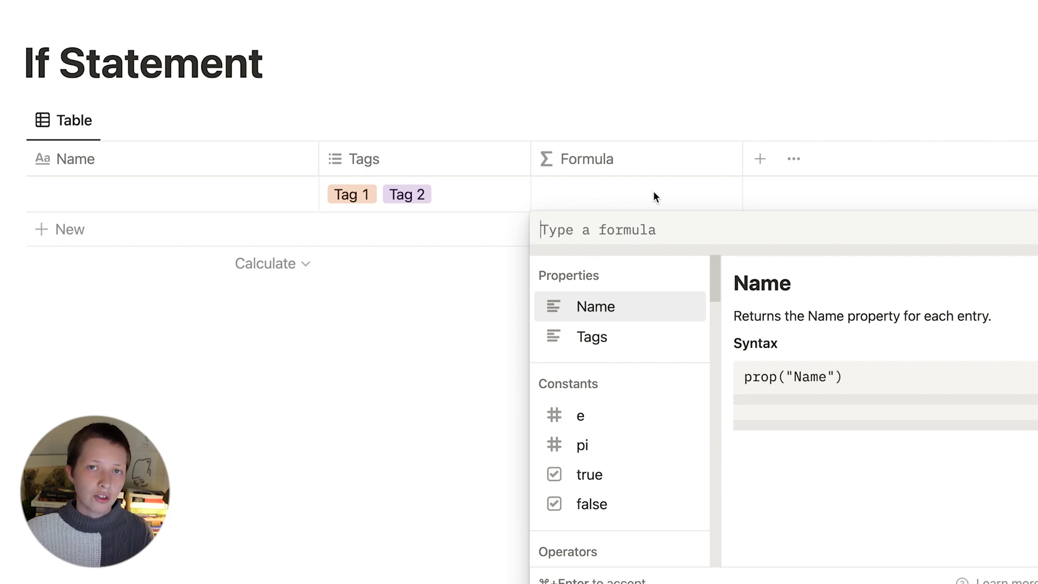
pyautogui.click(637, 351)
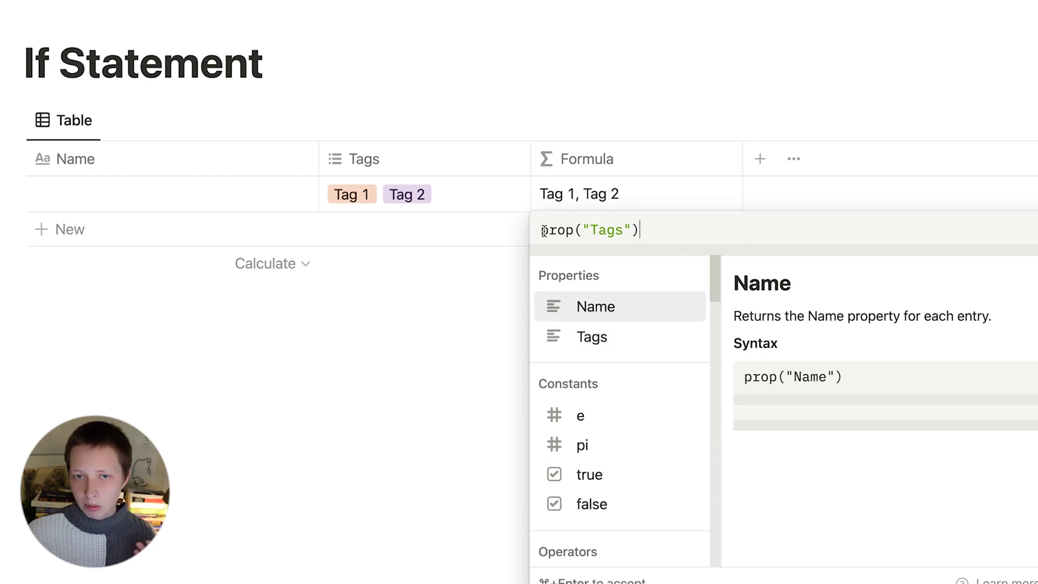
pyautogui.moveTo(540, 230); pyautogui.dragTo(583, 226)
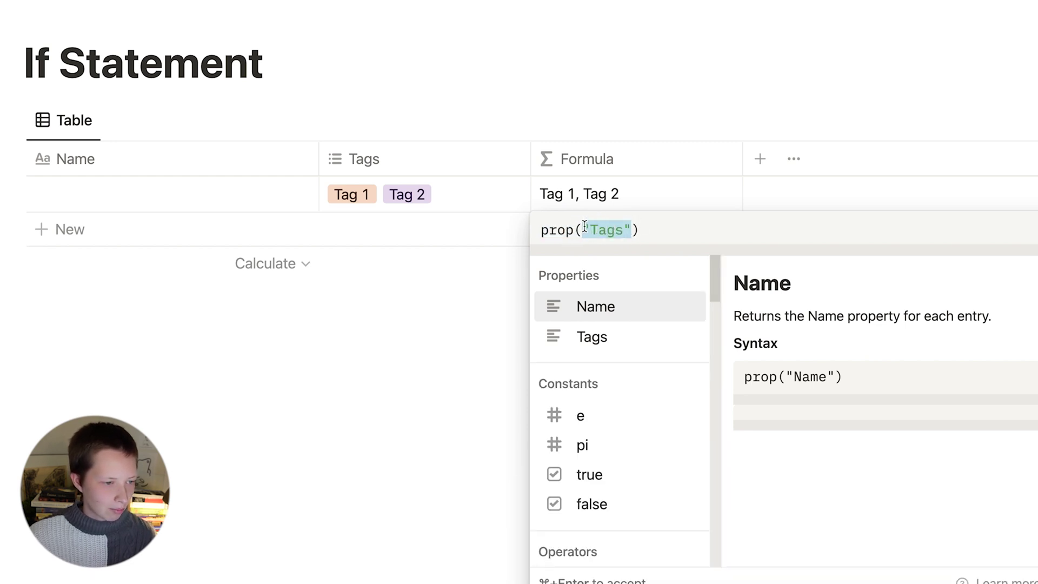
pyautogui.press('Left')
pyautogui.press('Escape')
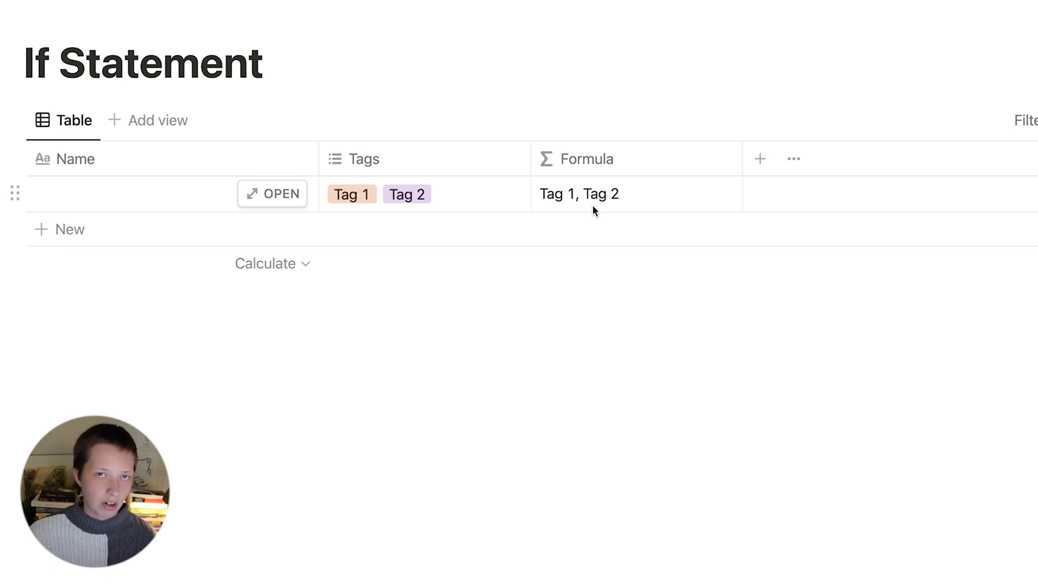
# Assign Tag 3 to the row to test the formula, and remove that tag again.
pyautogui.click(452, 187)
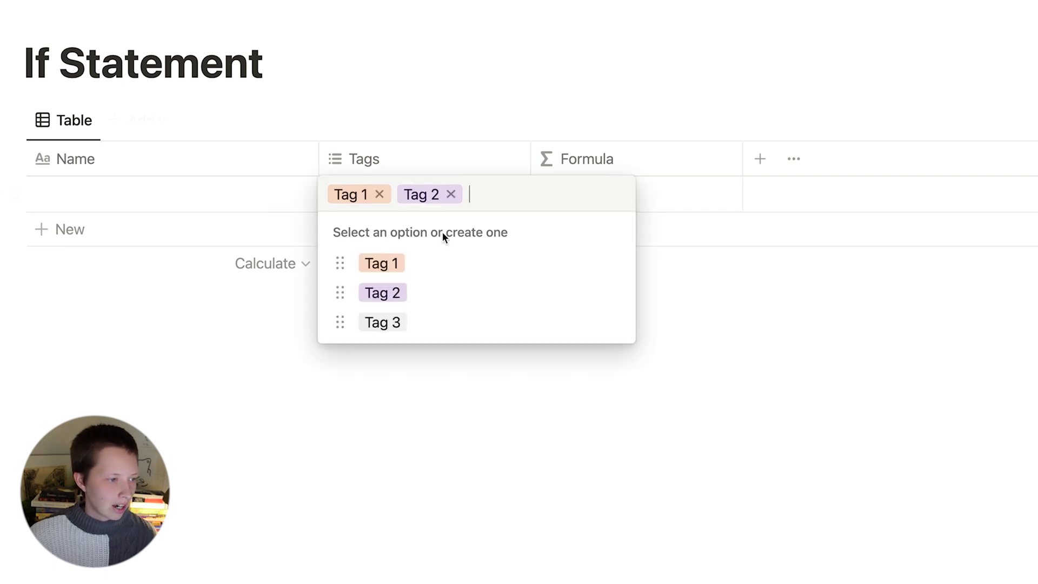
pyautogui.click(396, 322)
pyautogui.press('Escape')
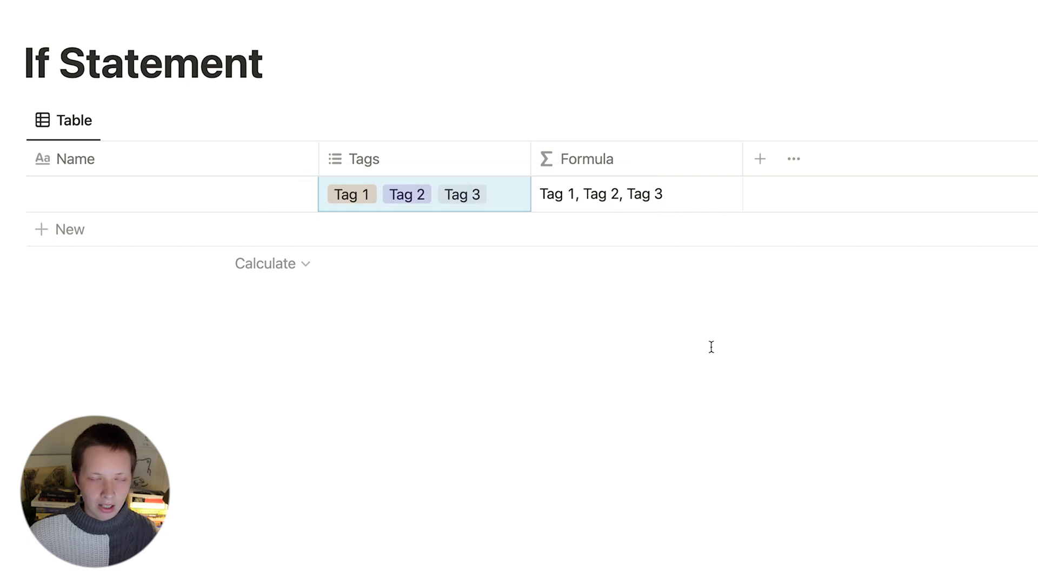
pyautogui.click(503, 191)
pyautogui.press('BackSpace')
pyautogui.click(808, 344)
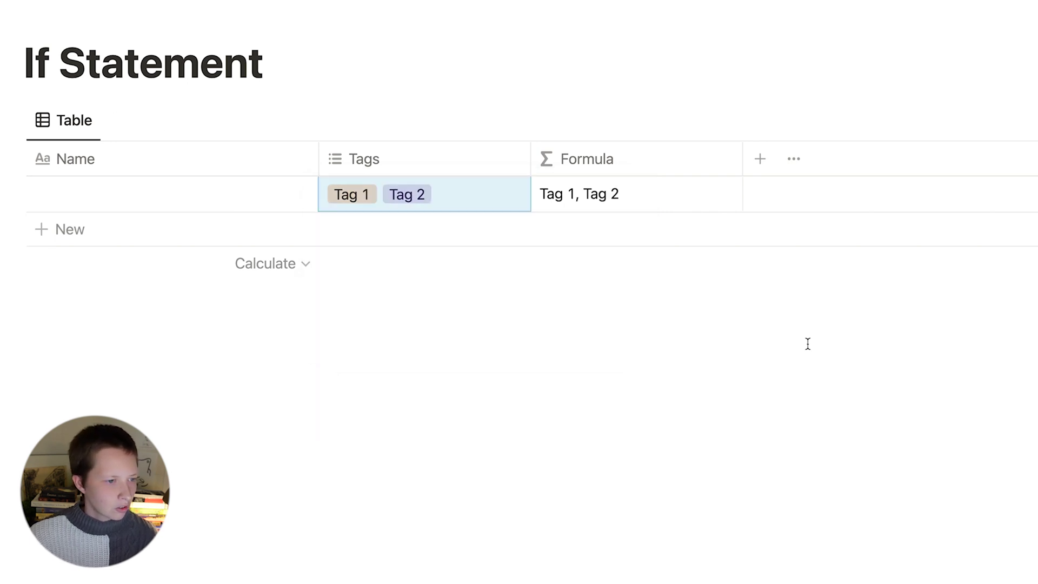
# Put prop("Tags") inside a contains function in the formula and start a quoted second argument after a comma.
pyautogui.click(638, 197)
pyautogui.click(542, 231)
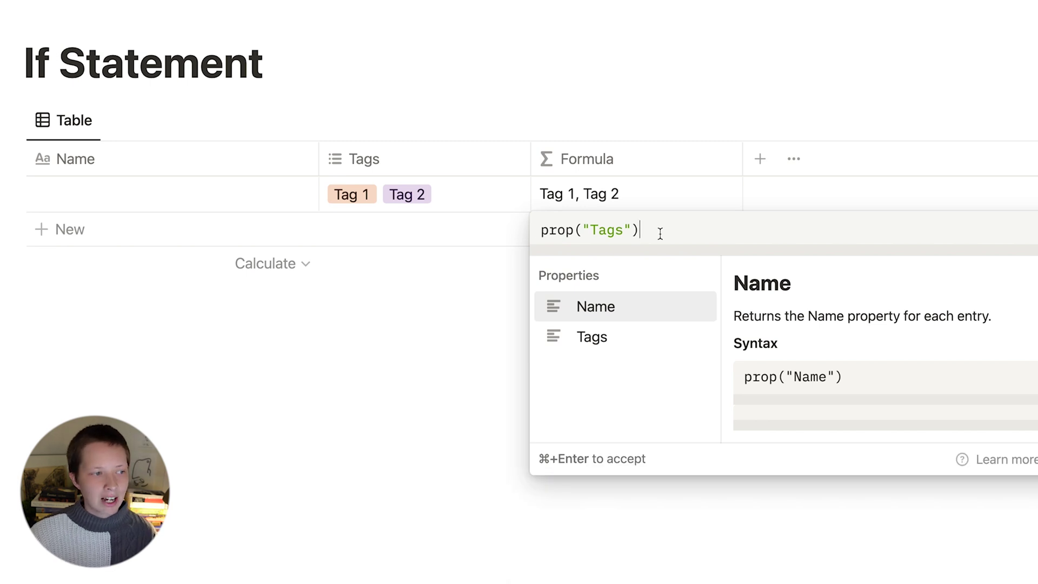
pyautogui.click(541, 232)
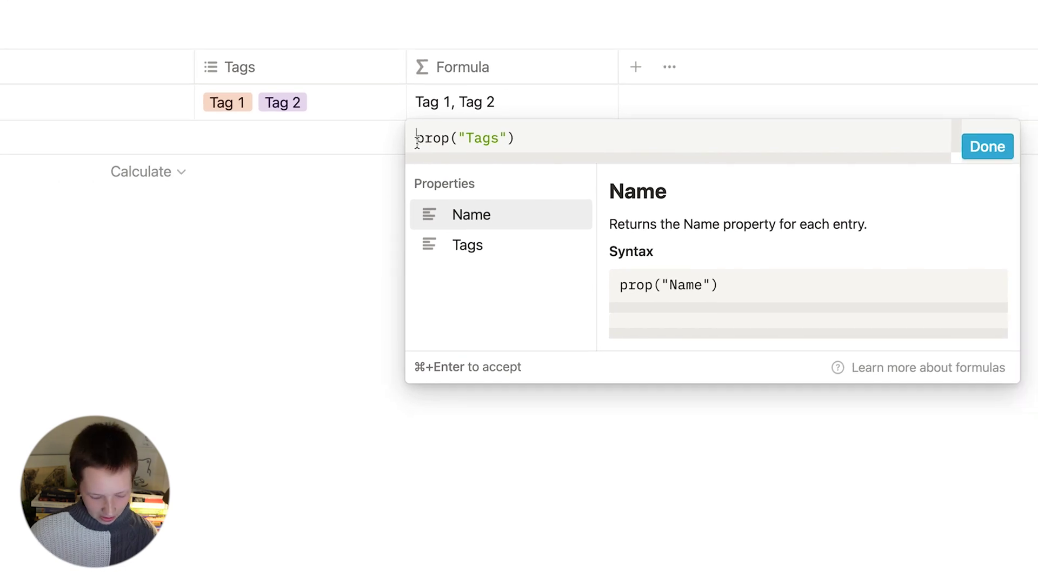
pyautogui.write('contains')
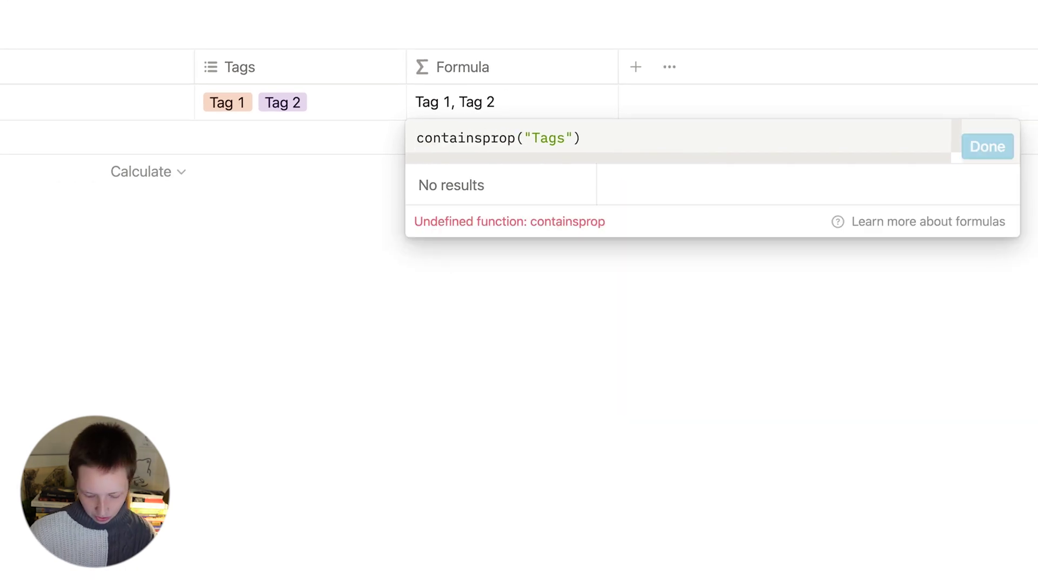
pyautogui.write('(')
pyautogui.click(619, 140)
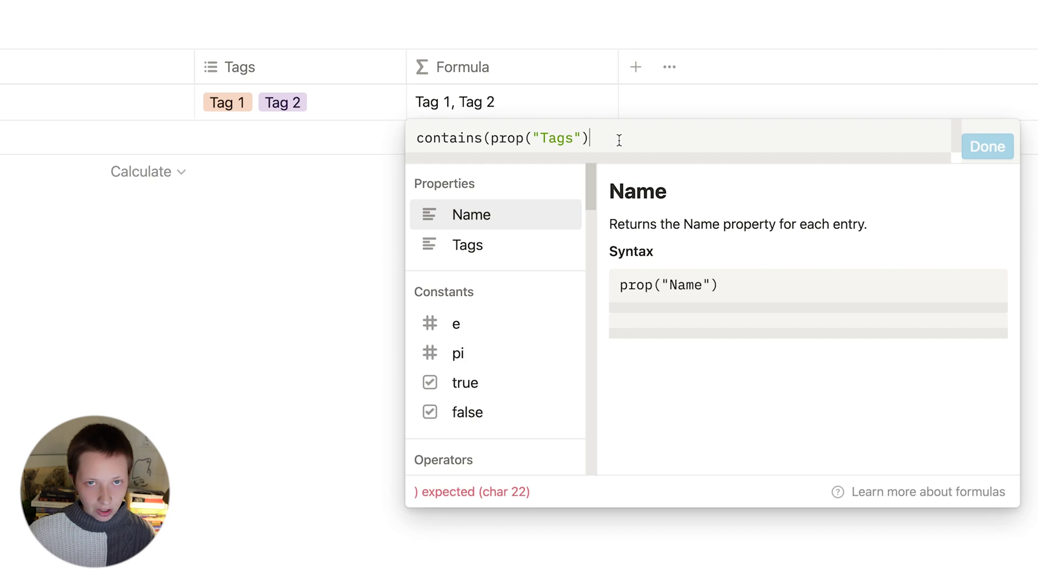
pyautogui.write(', "')
# Look through the list of available formula functions and examine the syntax and arguments of contains.
pyautogui.scroll(-3, 575, 324)
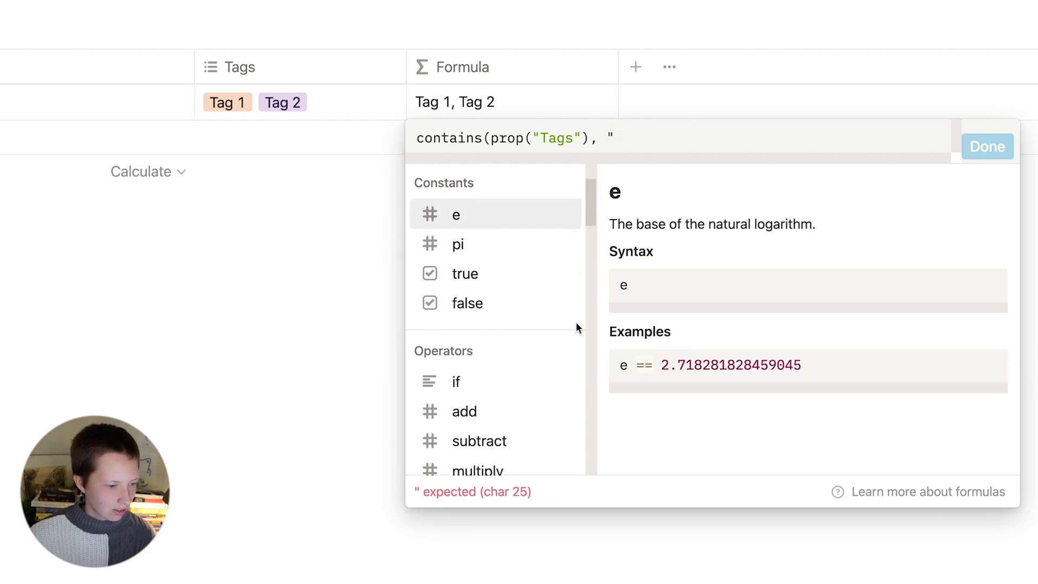
pyautogui.scroll(-15, 575, 326)
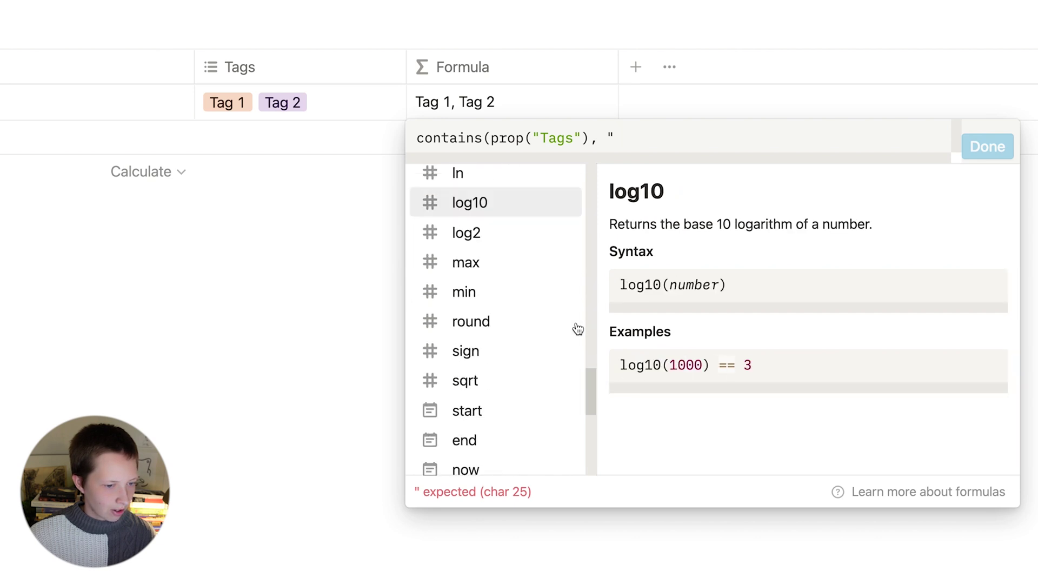
pyautogui.scroll(-10, 578, 328)
pyautogui.scroll(20, 577, 328)
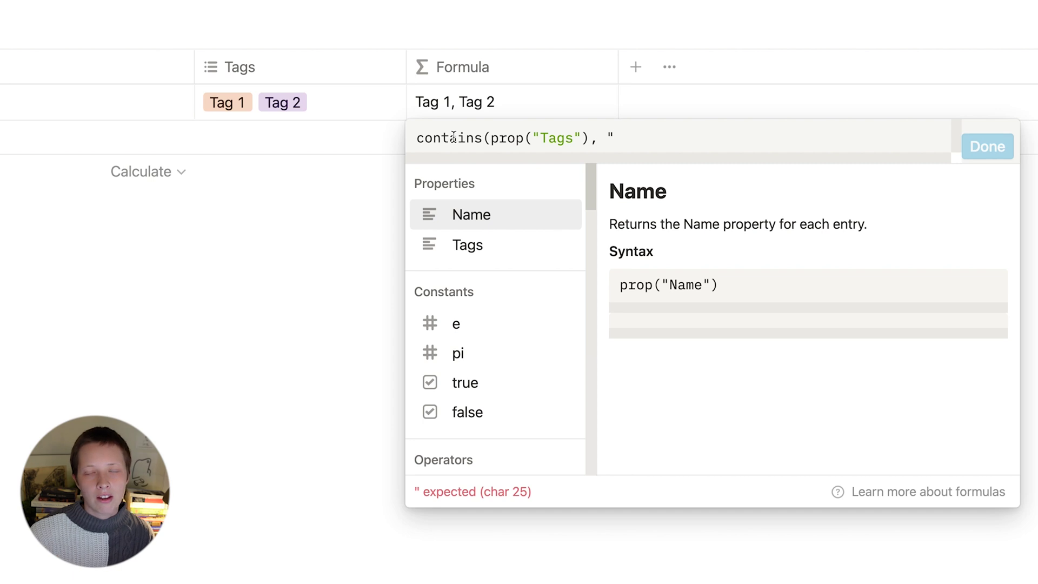
pyautogui.click(455, 138)
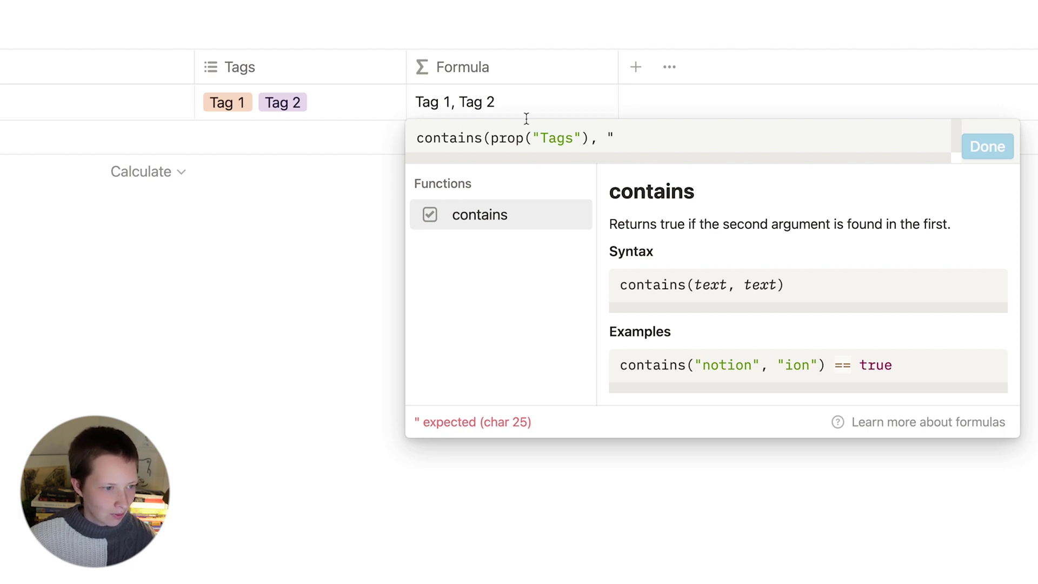
pyautogui.moveTo(491, 139); pyautogui.dragTo(591, 139)
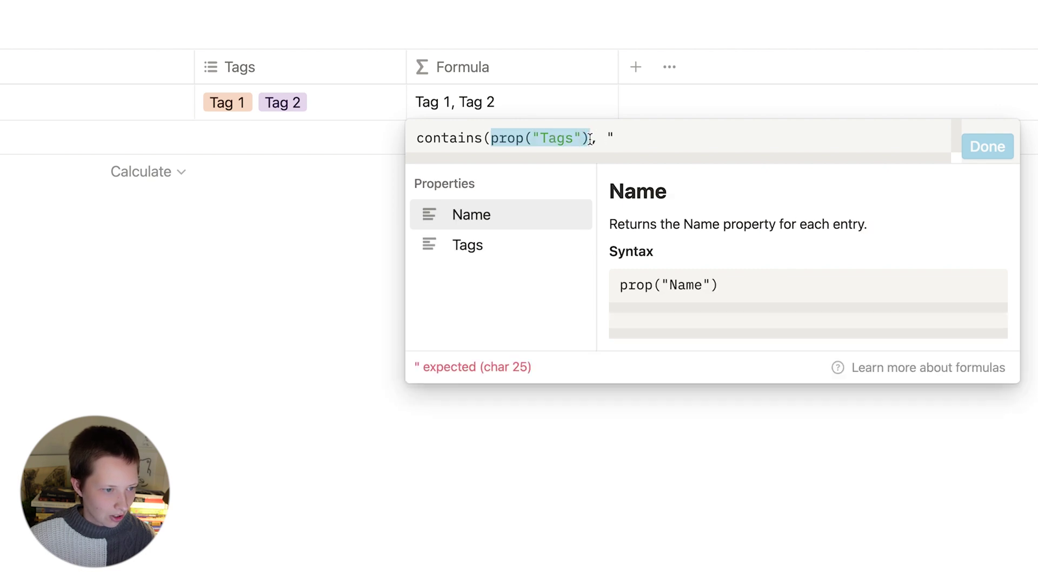
# Complete the formula as contains(prop("Tags"), "Tag 1").
pyautogui.click(655, 138)
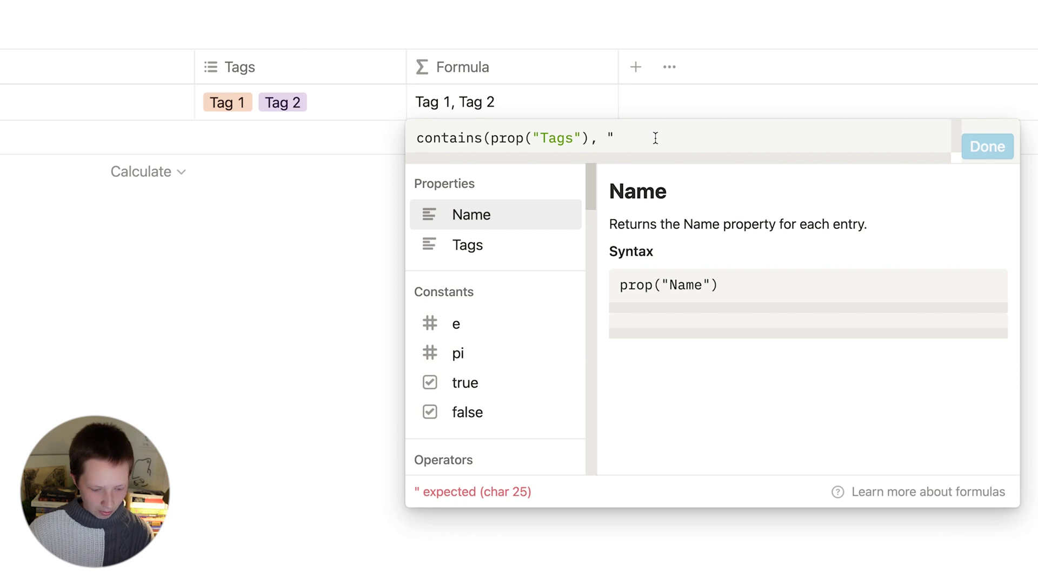
pyautogui.write('Tag 1"')
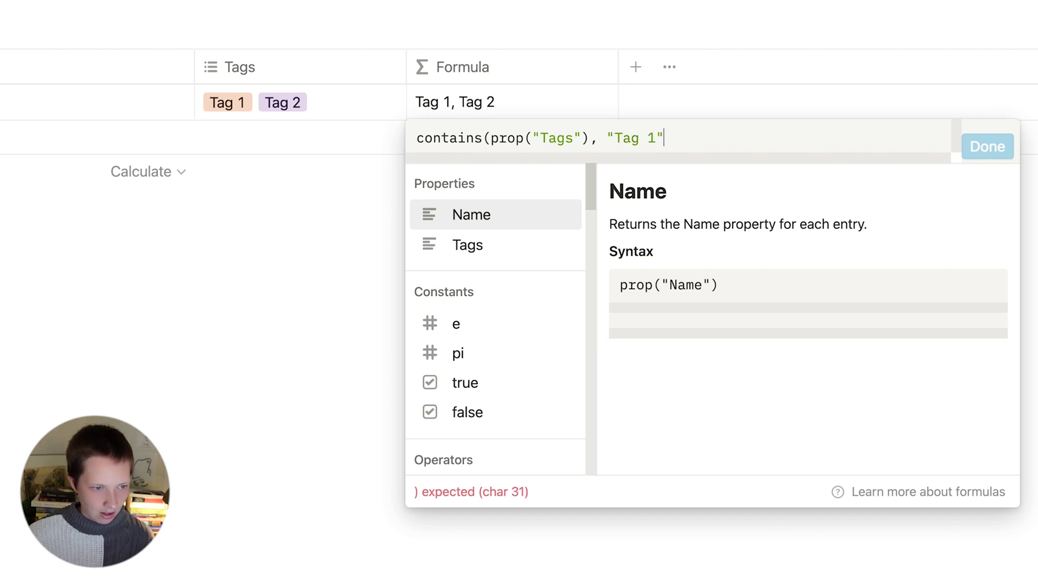
pyautogui.write(')')
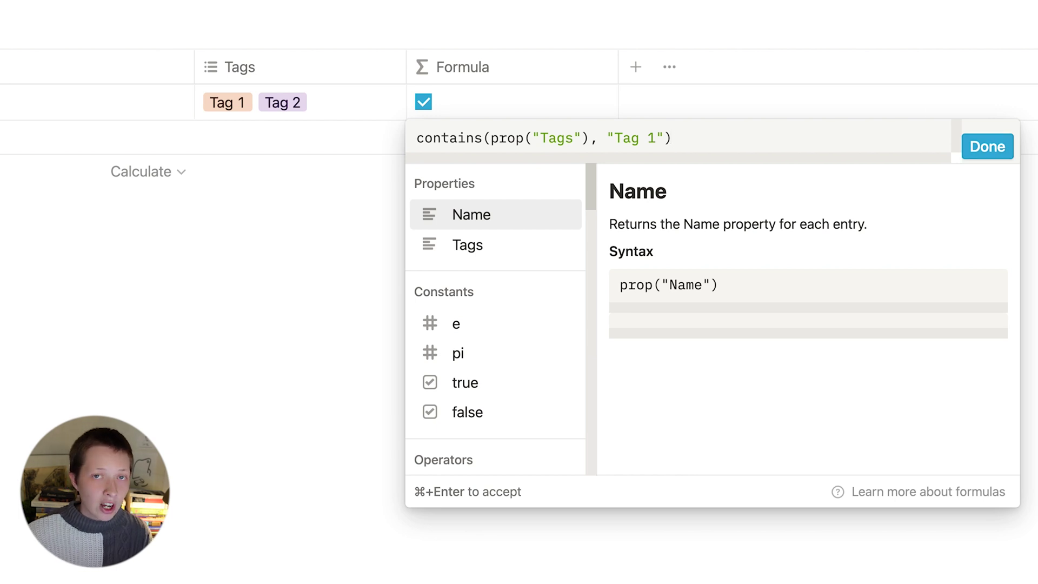
# Accept the formula, add a second row to the table and assign Tag 3 to it.
pyautogui.click(988, 146)
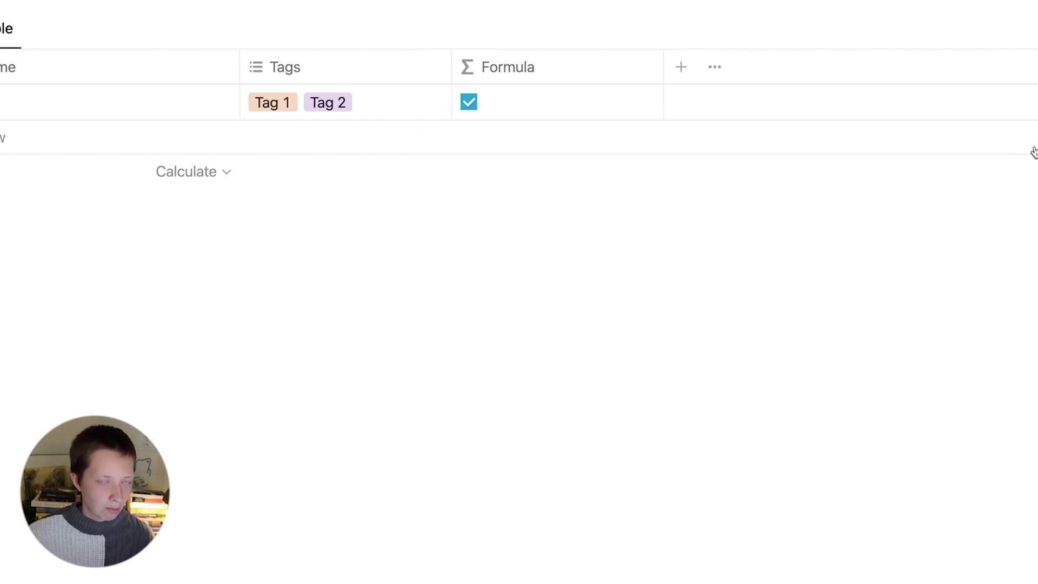
pyautogui.click(717, 145)
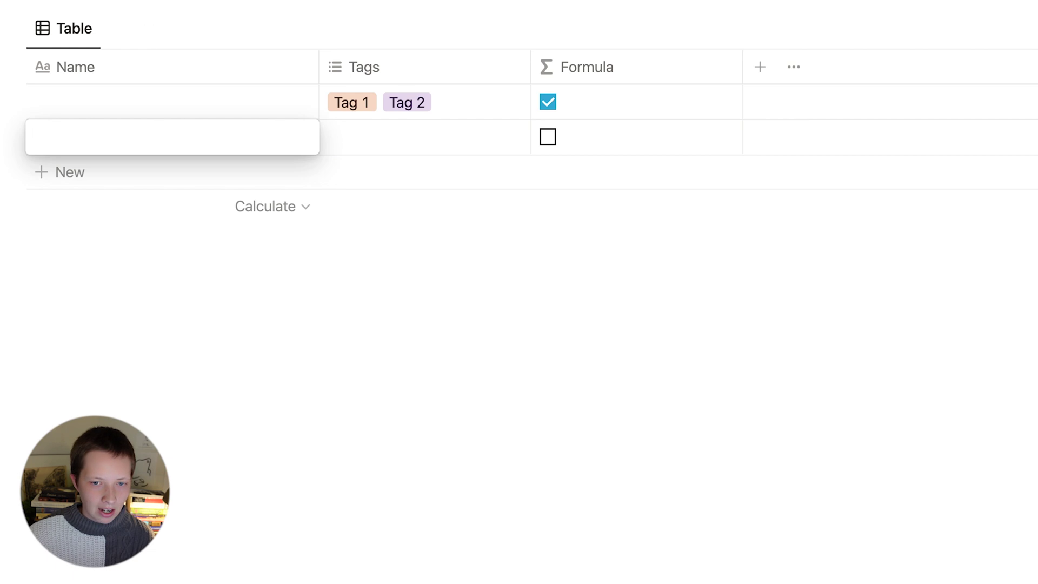
pyautogui.press('Escape')
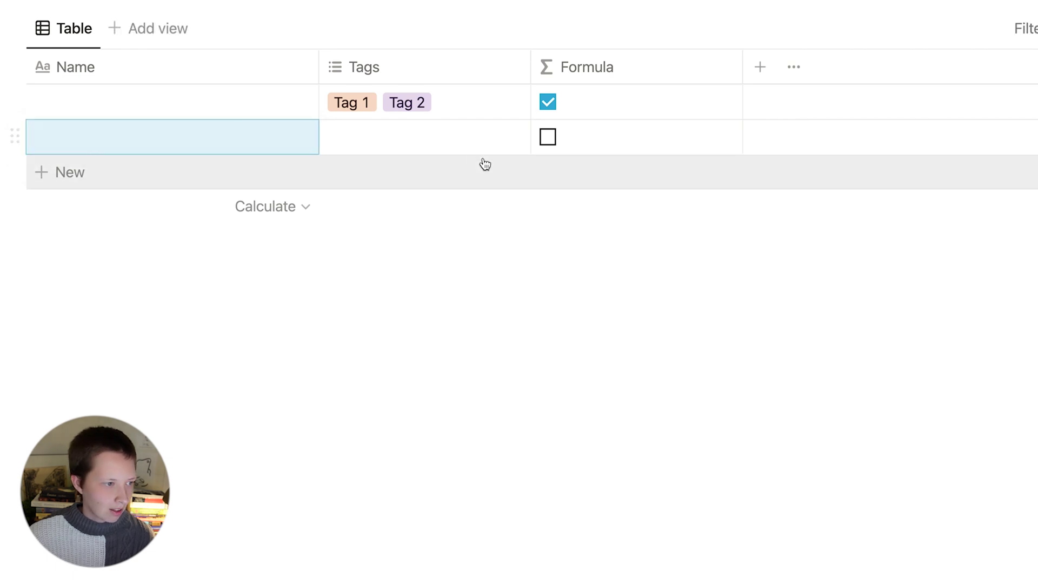
pyautogui.click(431, 133)
pyautogui.click(390, 264)
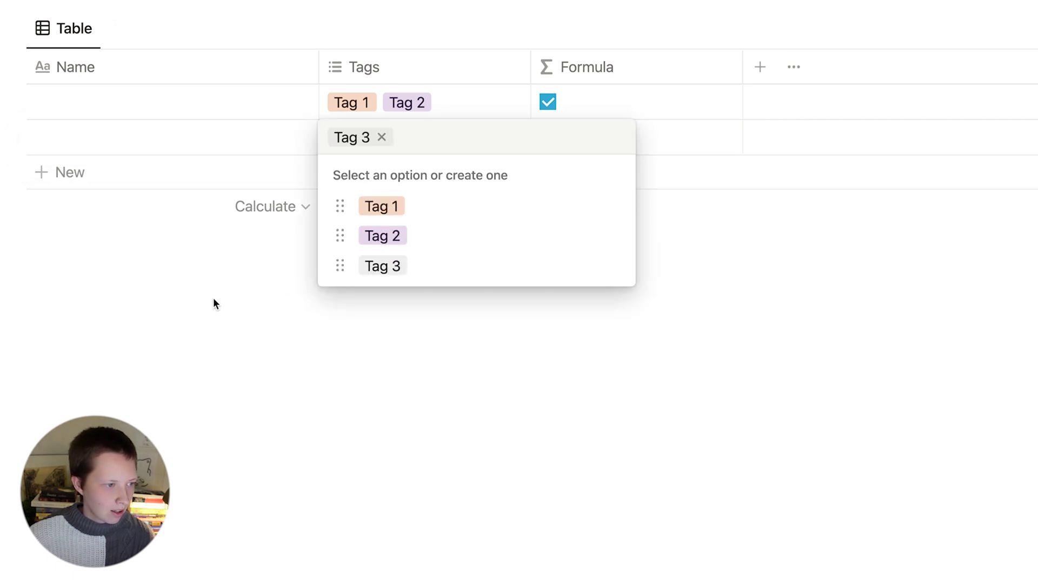
pyautogui.click(213, 296)
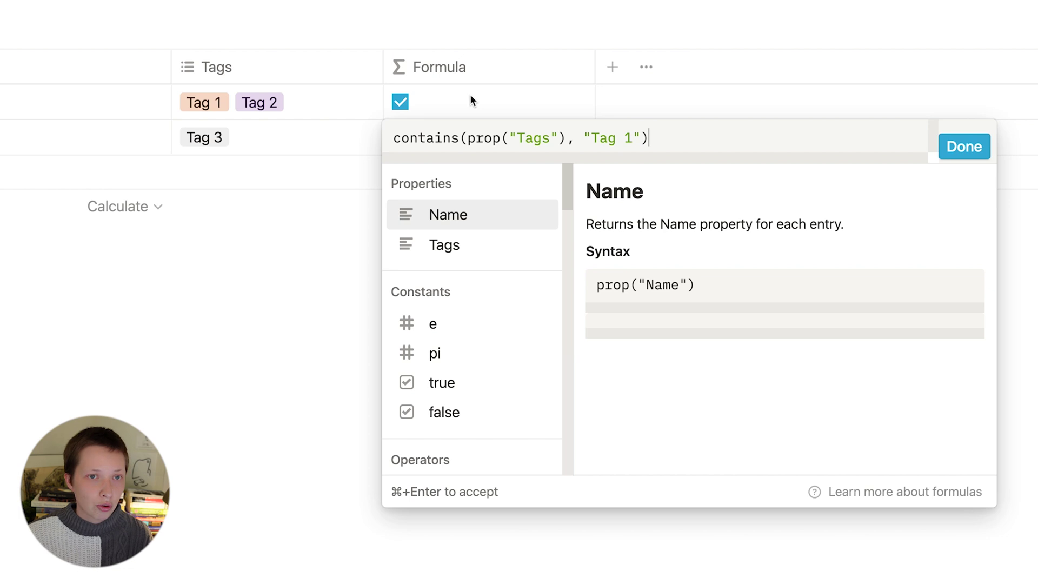
# Start an if function in front of the contains expression and examine the if syntax and its arguments.
pyautogui.press('super+Left')
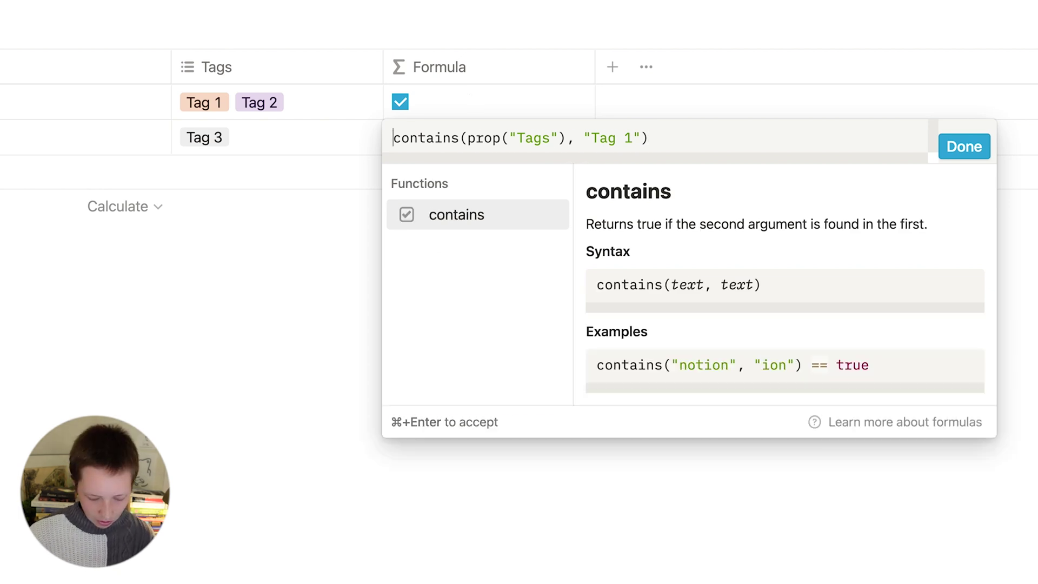
pyautogui.write('if(')
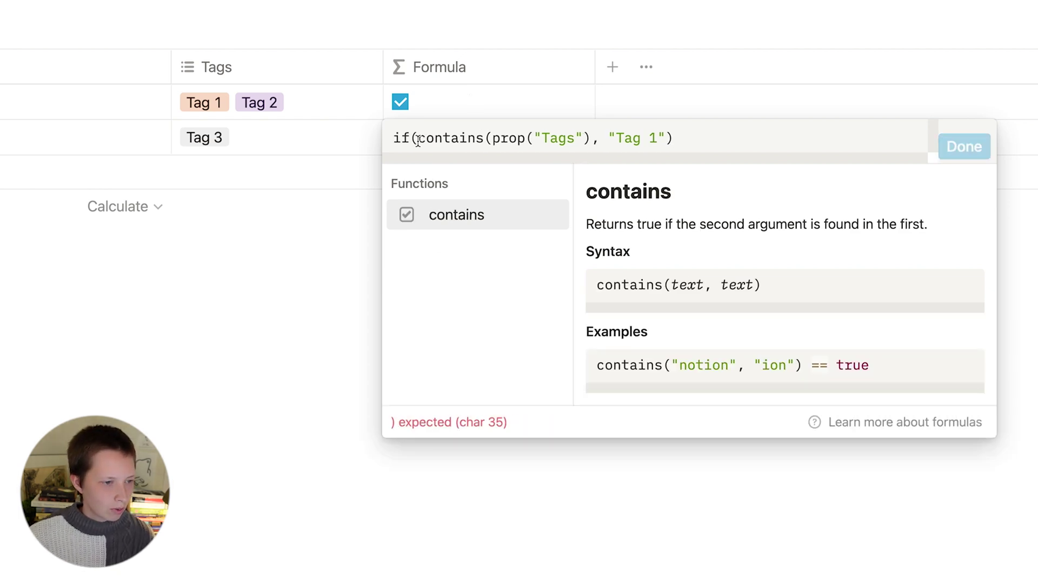
pyautogui.click(402, 140)
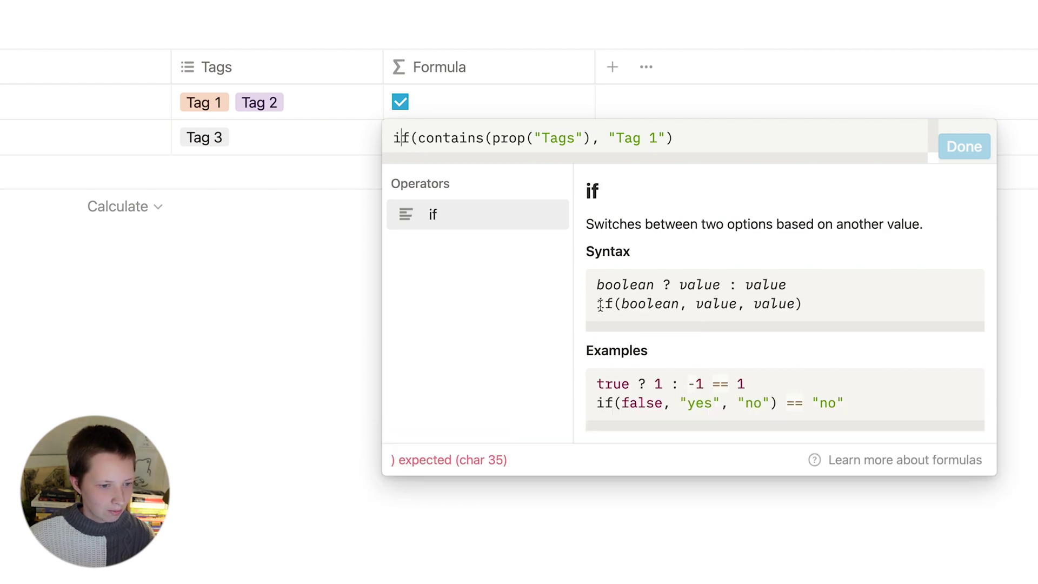
pyautogui.moveTo(599, 304); pyautogui.dragTo(682, 307)
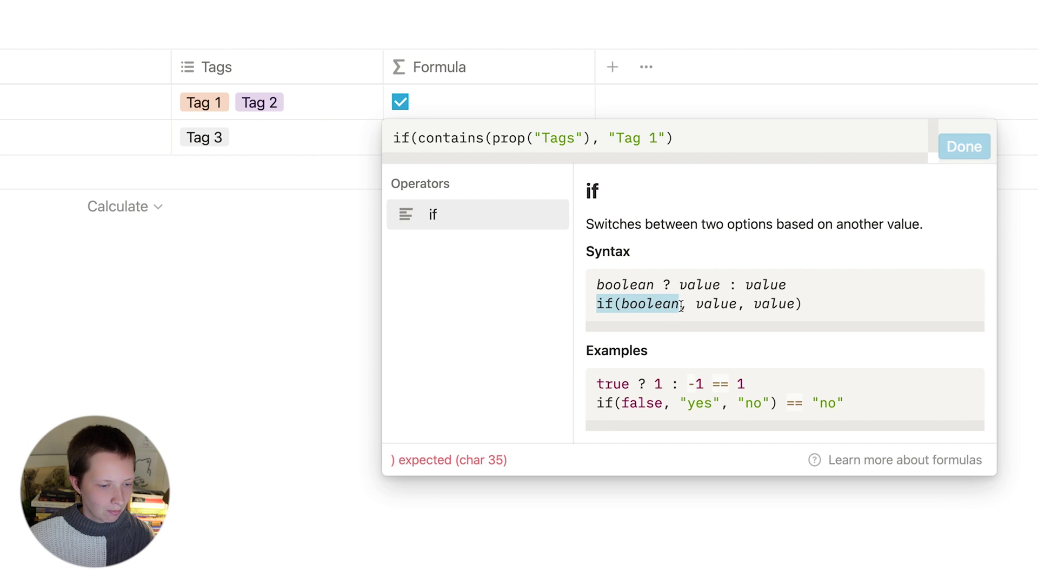
pyautogui.moveTo(680, 306); pyautogui.dragTo(739, 309)
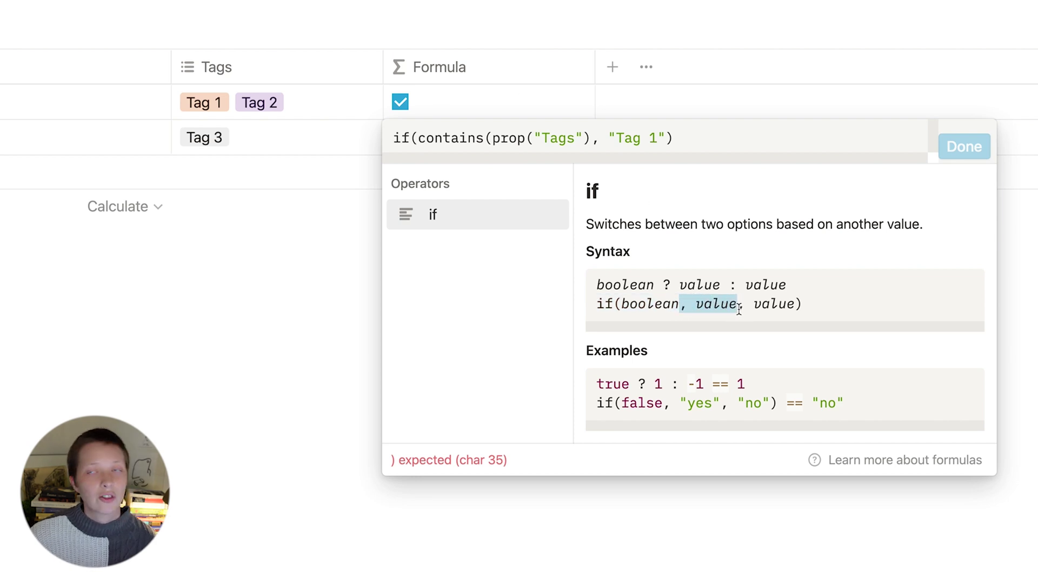
pyautogui.moveTo(741, 308); pyautogui.dragTo(795, 308)
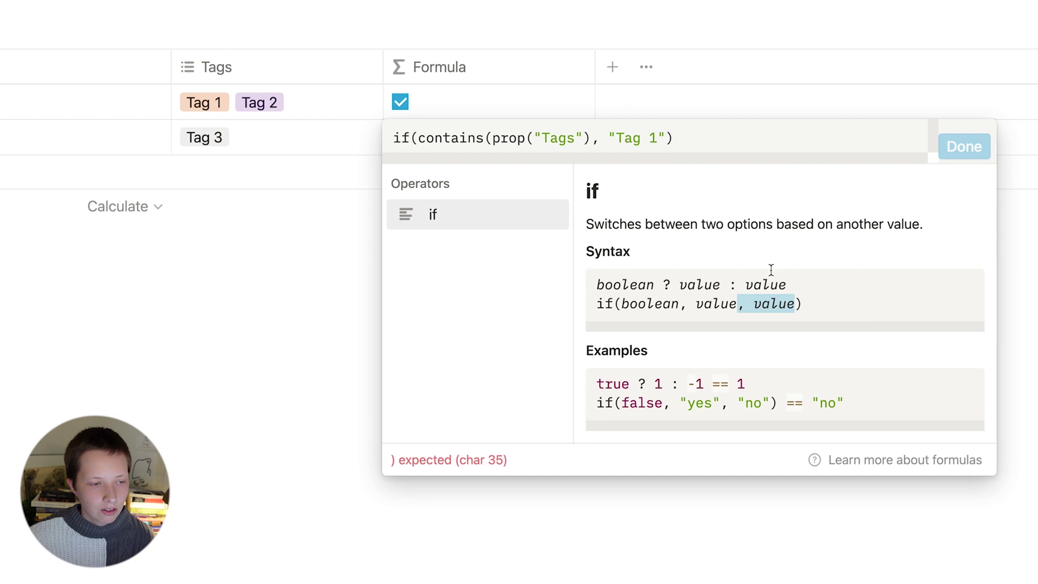
# Complete the formula as if(contains(prop("Tags"), "Tag 1"), "true", "false") and accept it.
pyautogui.click(688, 141)
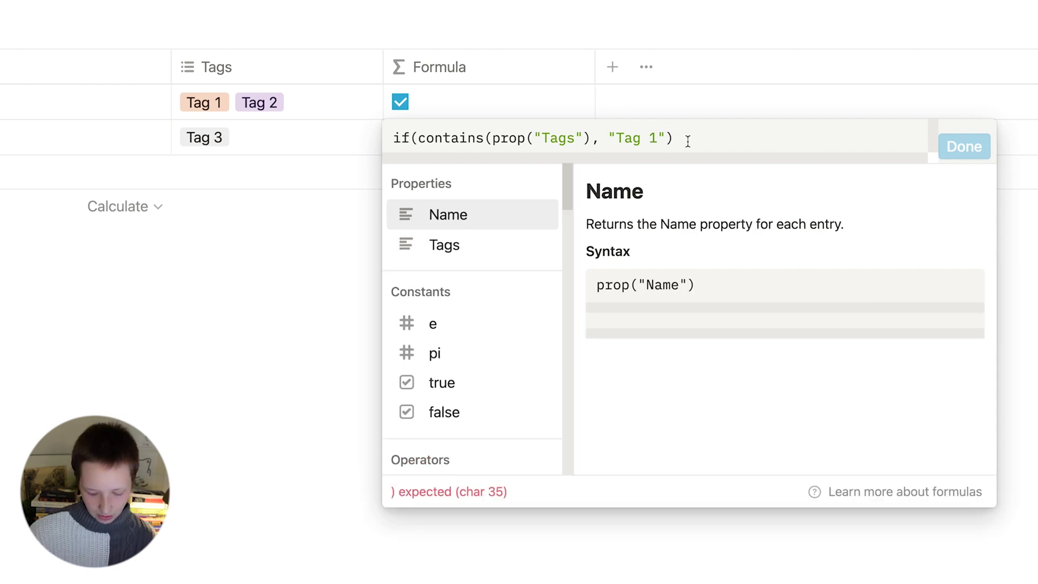
pyautogui.write(', ')
pyautogui.write('"true')
pyautogui.press('BackSpace')
pyautogui.write('ue", ')
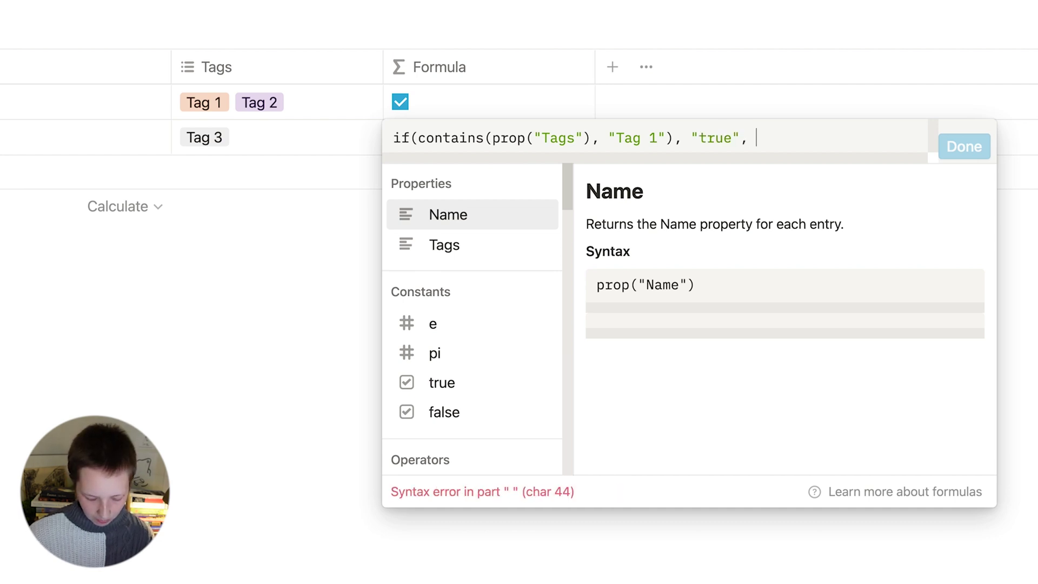
pyautogui.write('"false"')
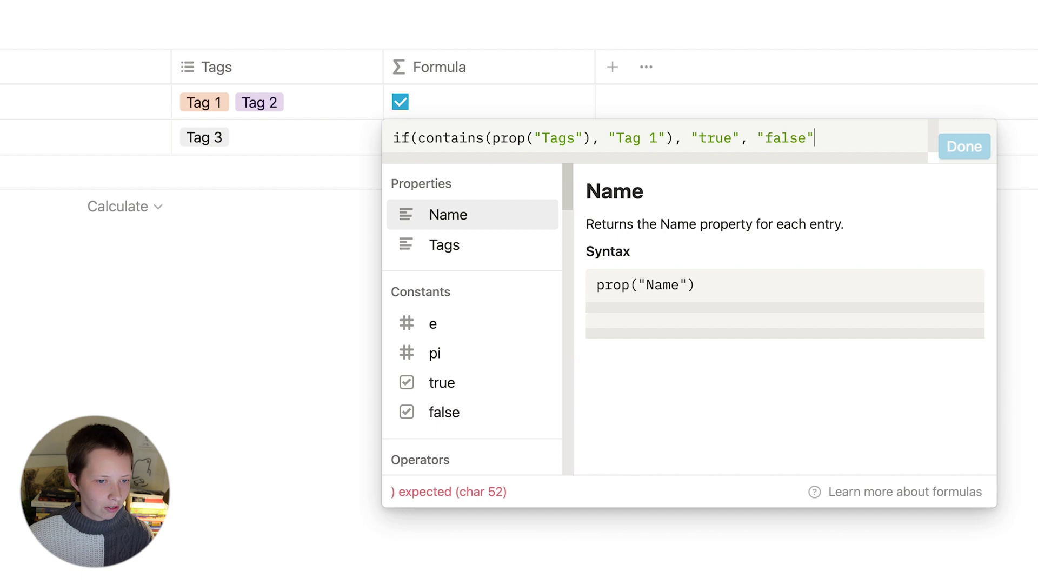
pyautogui.write(')')
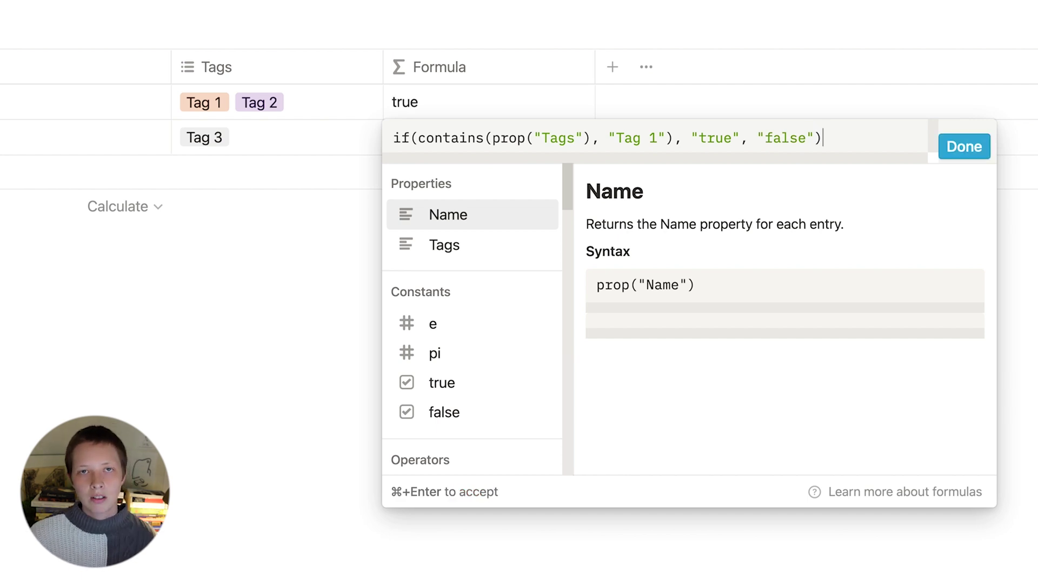
pyautogui.click(966, 147)
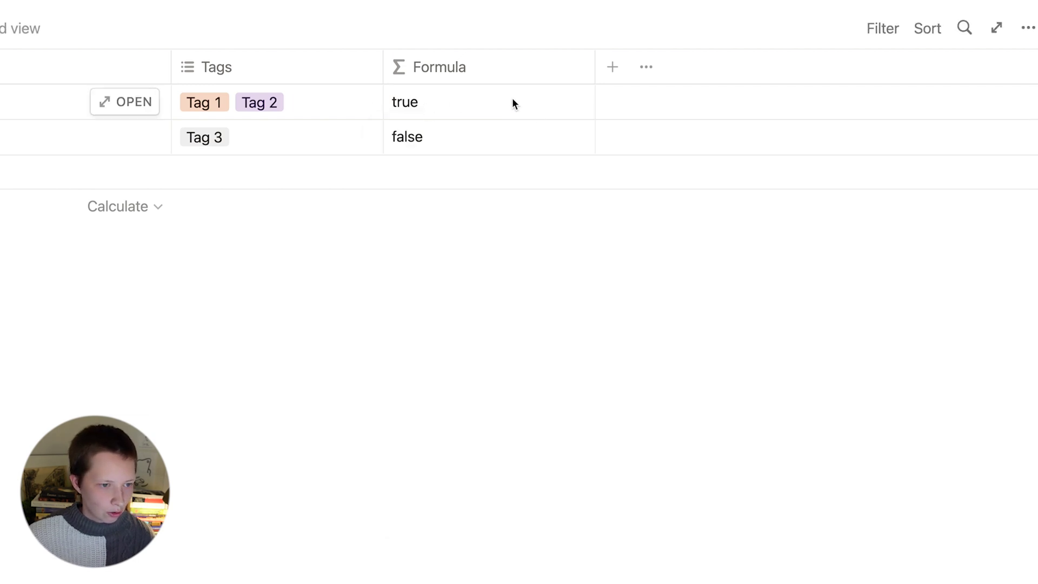
# Remove the quotation marks around true and false in the if formula so both results are boolean constants.
pyautogui.click(464, 106)
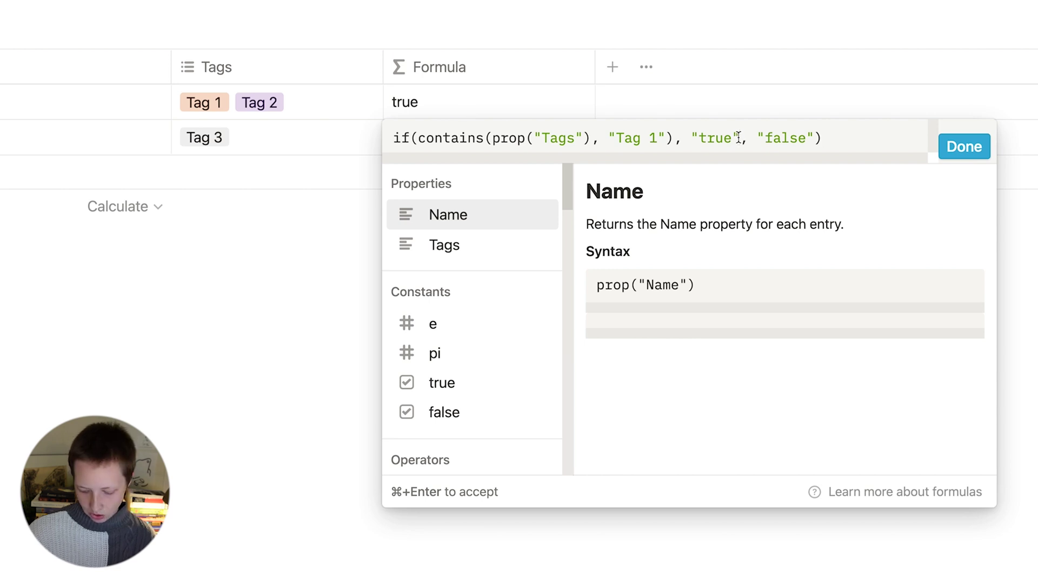
pyautogui.click(739, 138)
pyautogui.press('BackSpace')
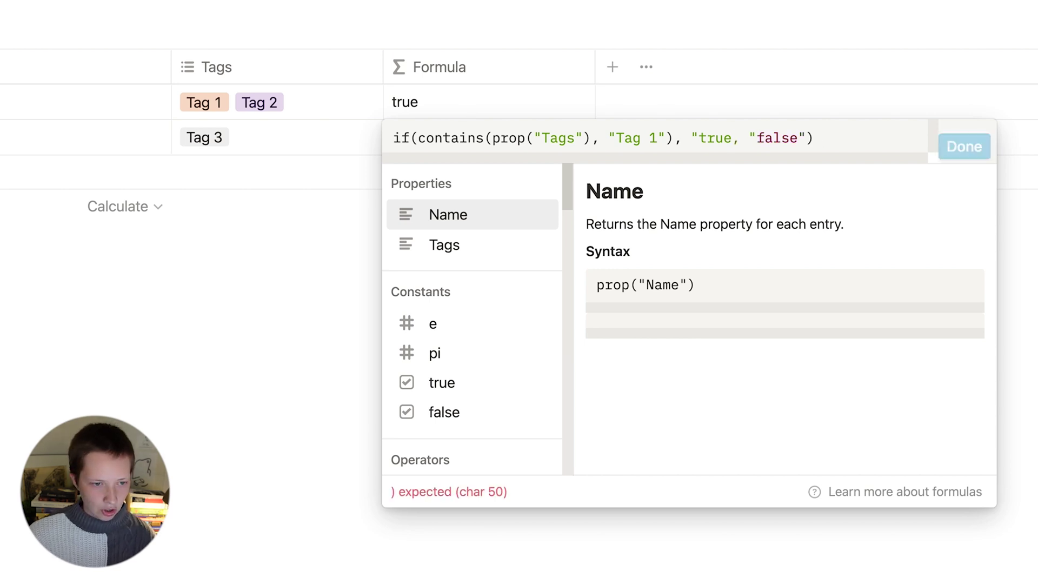
pyautogui.click(697, 139)
pyautogui.press('BackSpace')
pyautogui.click(748, 138)
pyautogui.press('BackSpace')
pyautogui.click(787, 138)
pyautogui.press('BackSpace')
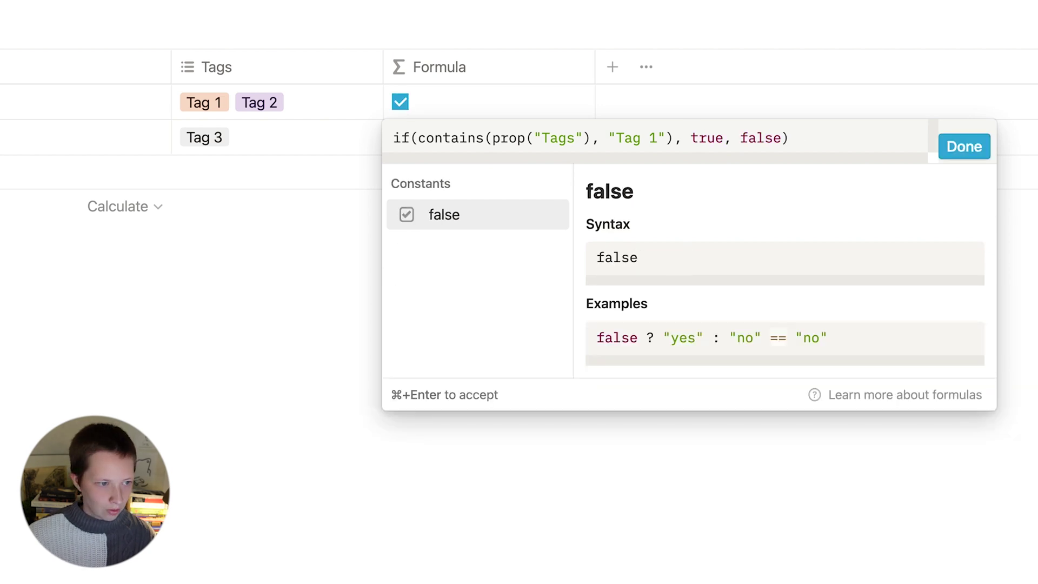
pyautogui.click(964, 147)
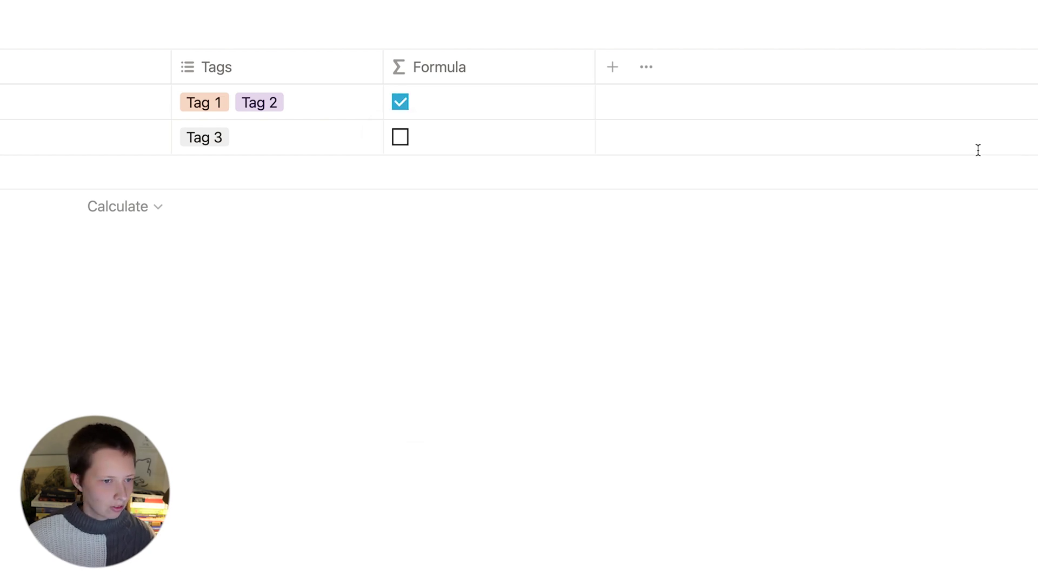
# Try to mix result types by quoting only false in the if formula, leaving true as a boolean.
pyautogui.click(505, 102)
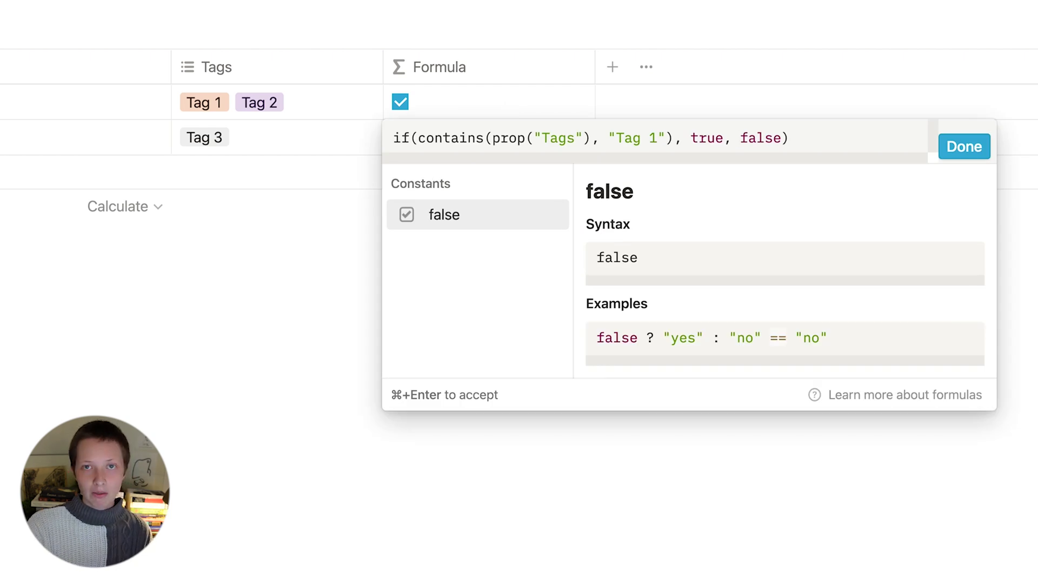
pyautogui.click(714, 138)
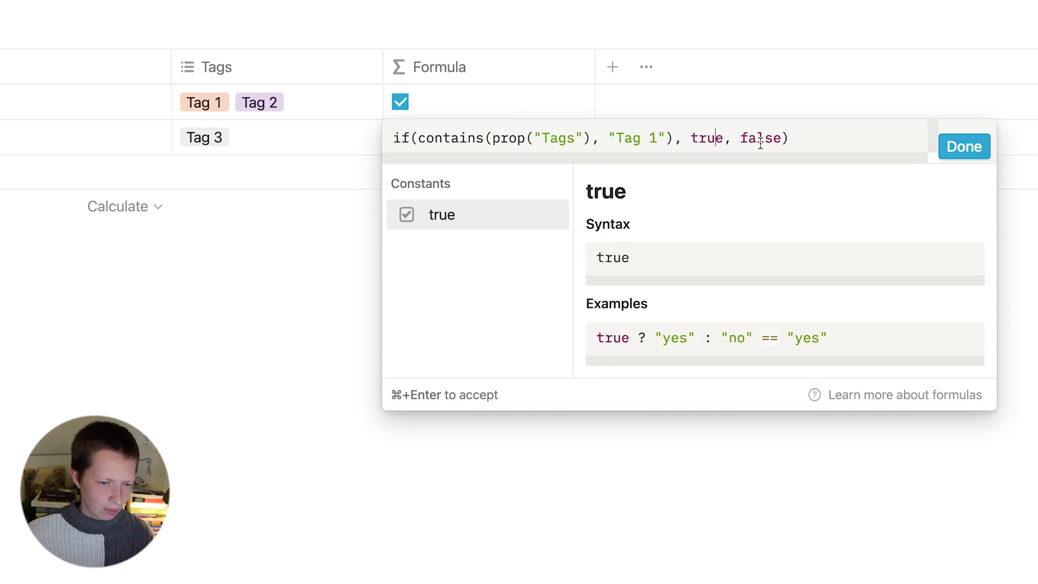
pyautogui.click(742, 139)
pyautogui.write('"')
pyautogui.click(765, 138)
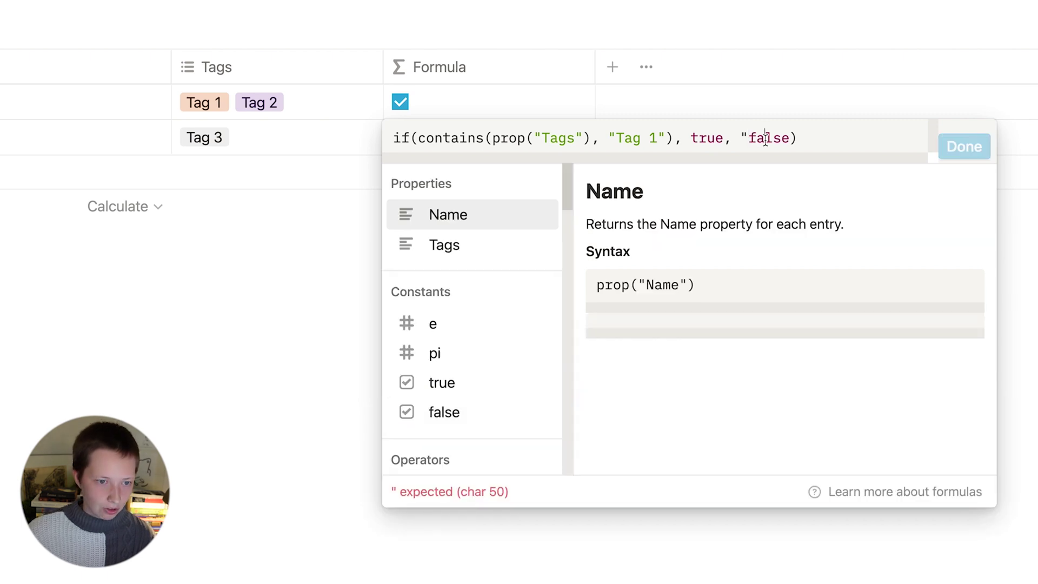
pyautogui.write('"')
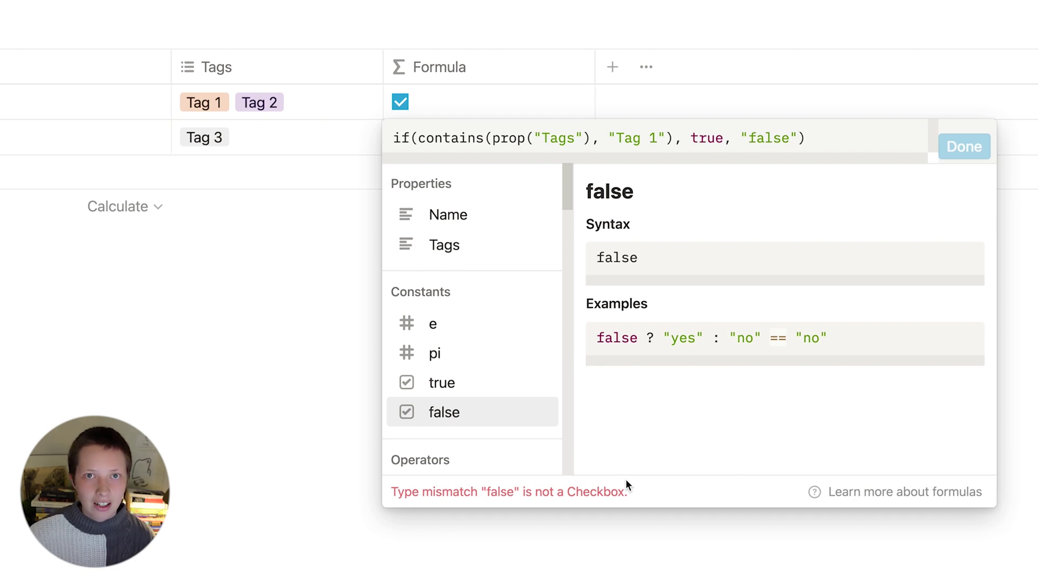
# Replace the two if results with the numbers 1 and 0.
pyautogui.press('BackSpace')
pyautogui.press('BackSpace')
pyautogui.press('BackSpace')
pyautogui.press('BackSpace')
pyautogui.press('BackSpace')
pyautogui.press('BackSpace')
pyautogui.press('BackSpace')
pyautogui.write('0')
pyautogui.moveTo(723, 138); pyautogui.dragTo(686, 137)
pyautogui.write('1')
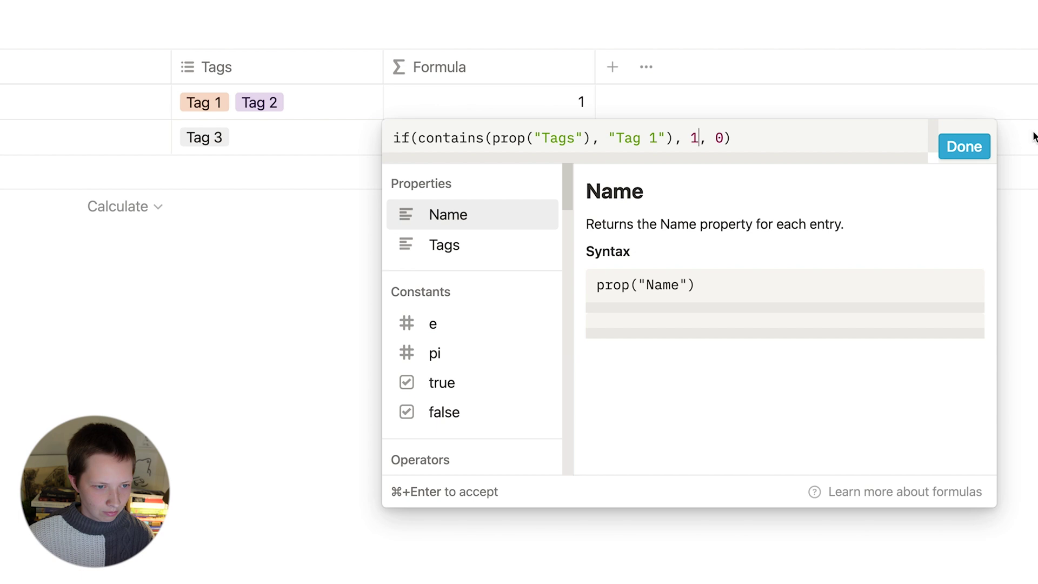
# Change the if results to the text "true" and an empty string "", and accept the formula.
pyautogui.press('BackSpace')
pyautogui.press('Right')
pyautogui.write('"tru')
pyautogui.write('e')
pyautogui.write('",')
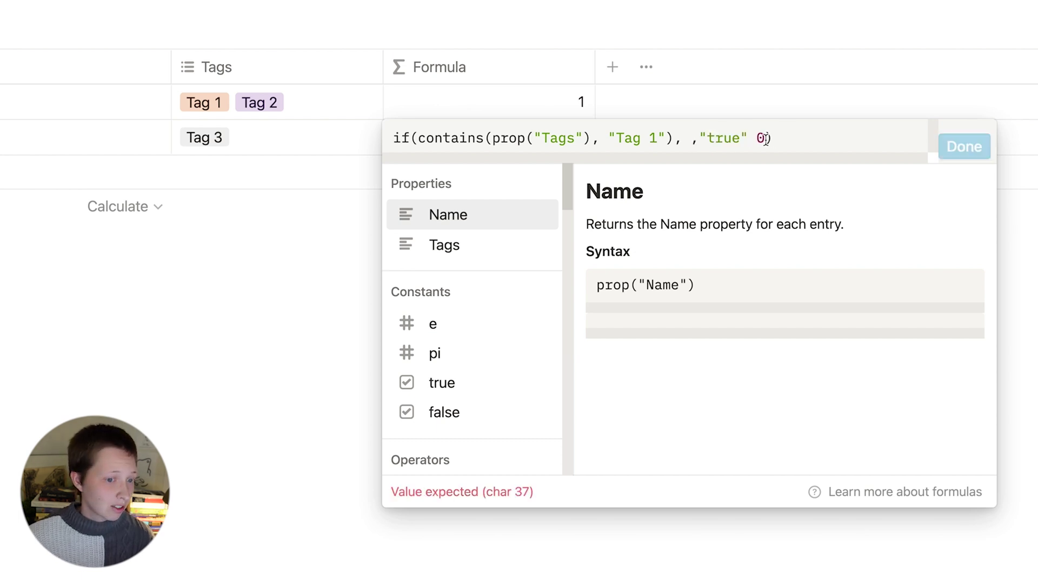
pyautogui.click(698, 138)
pyautogui.press('BackSpace')
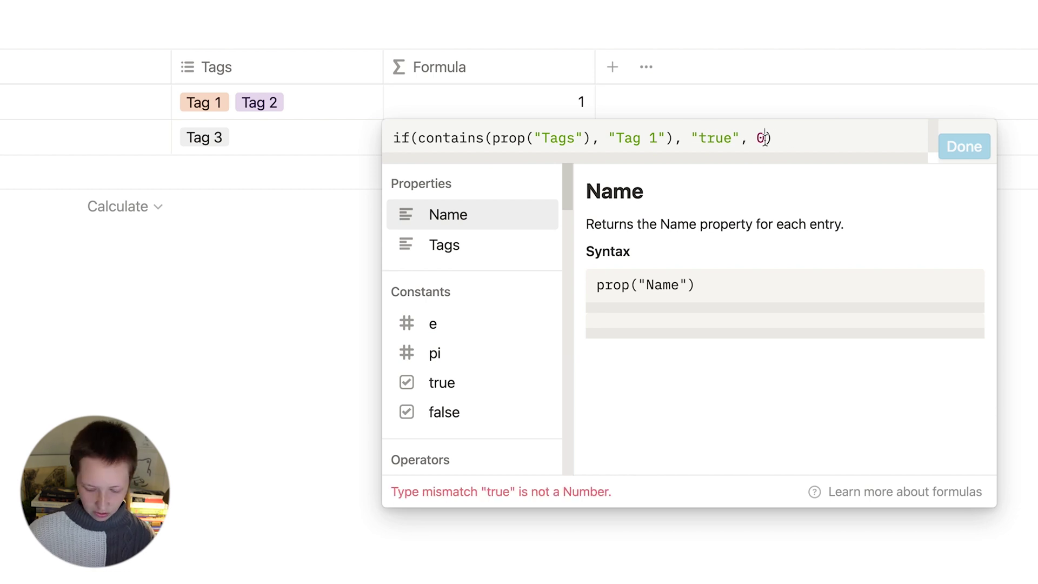
pyautogui.click(764, 138)
pyautogui.press('BackSpace')
pyautogui.write('""')
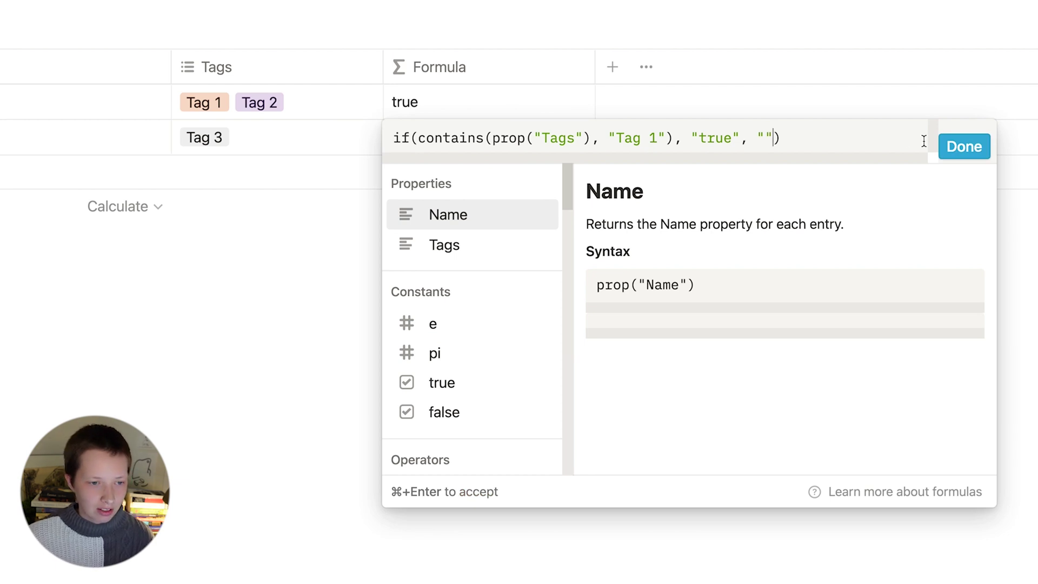
pyautogui.click(966, 141)
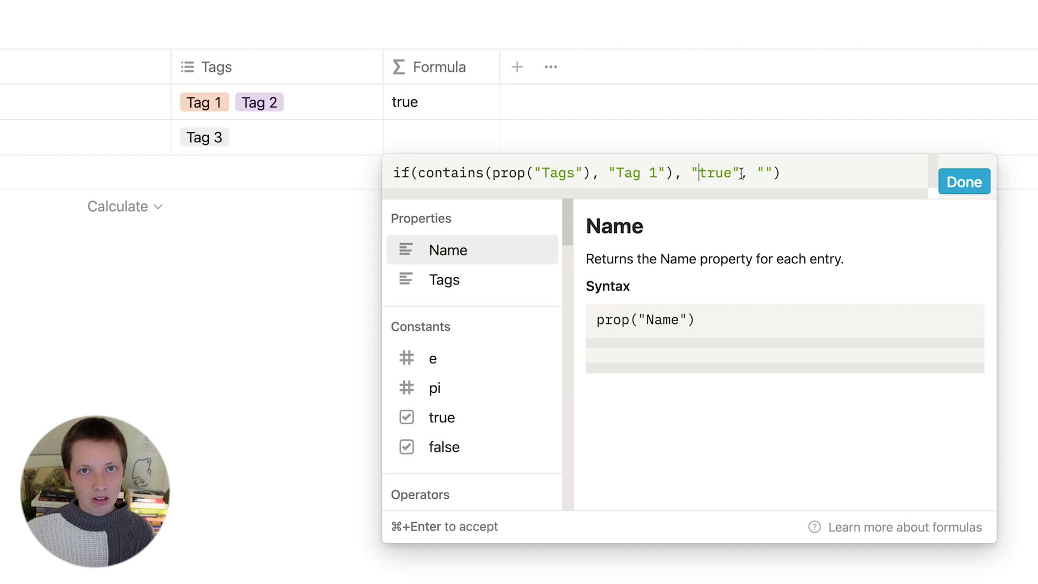
# Set the formula to if(contains(prop("Tags"), "Tag 1"), 1, 0) and accept it.
pyautogui.moveTo(742, 173); pyautogui.dragTo(693, 173)
pyautogui.write('1')
pyautogui.press('Right')
pyautogui.press('Right')
pyautogui.press('Right')
pyautogui.press('Right')
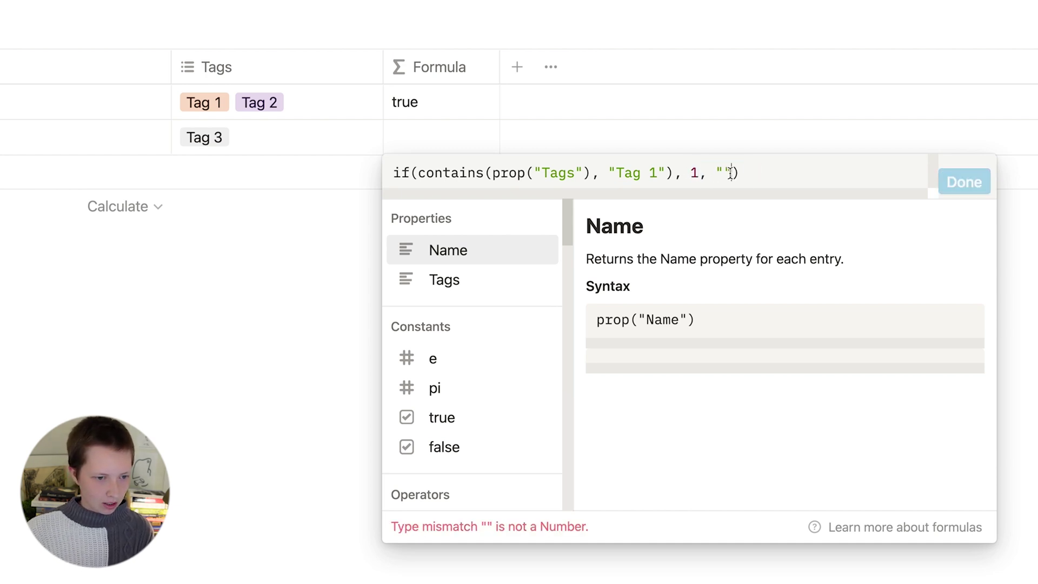
pyautogui.press('BackSpace')
pyautogui.press('BackSpace')
pyautogui.write('0')
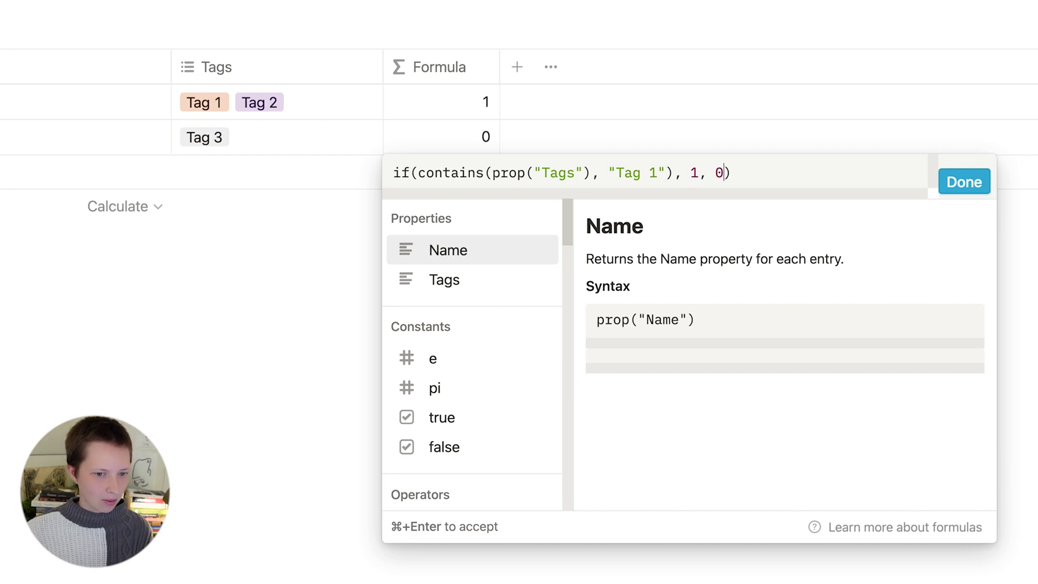
pyautogui.click(976, 179)
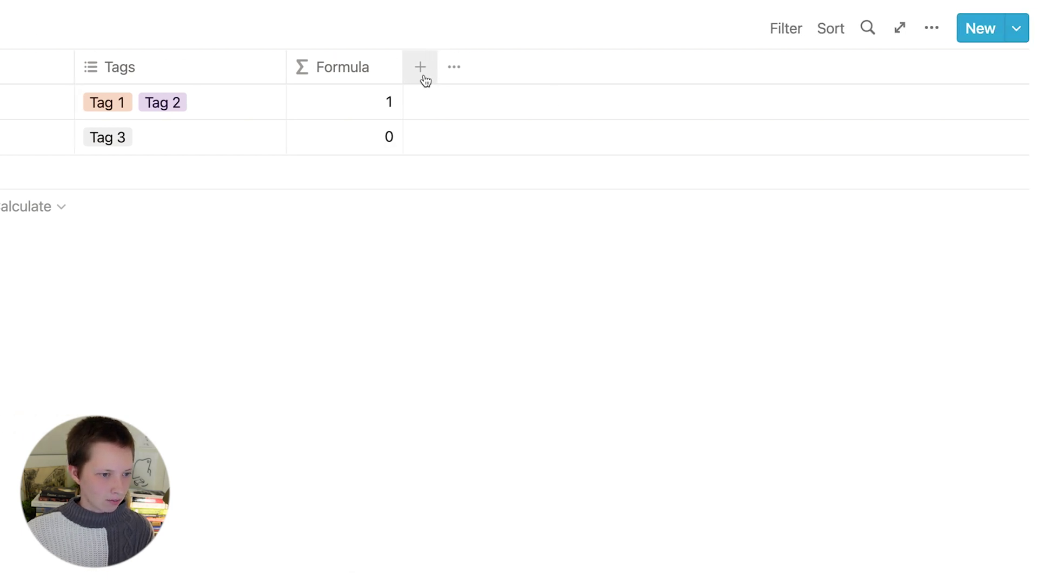
# Add a new property named No. 1 and set its type to Number.
pyautogui.click(424, 77)
pyautogui.write('No. 1')
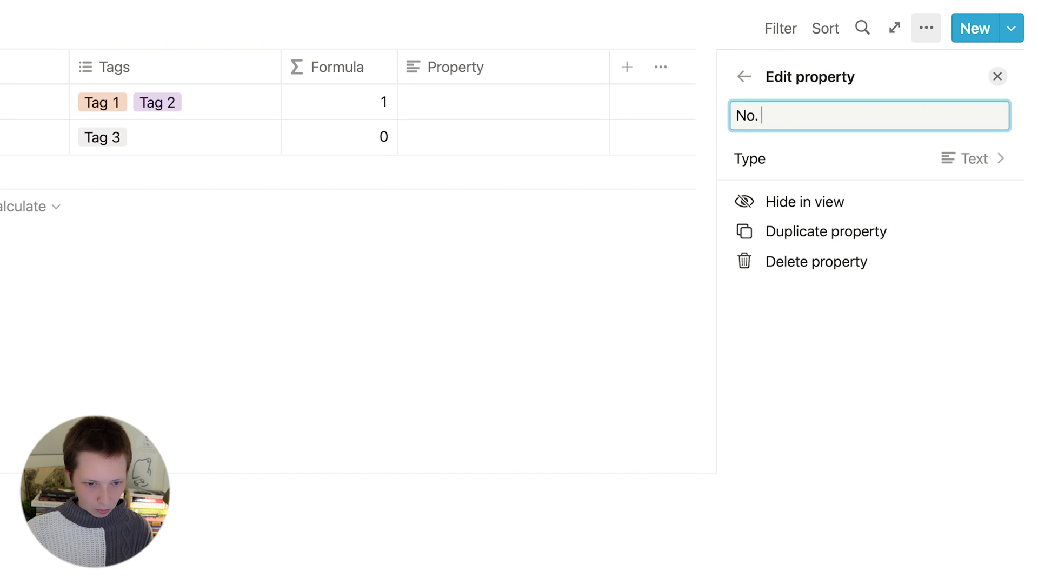
pyautogui.click(805, 160)
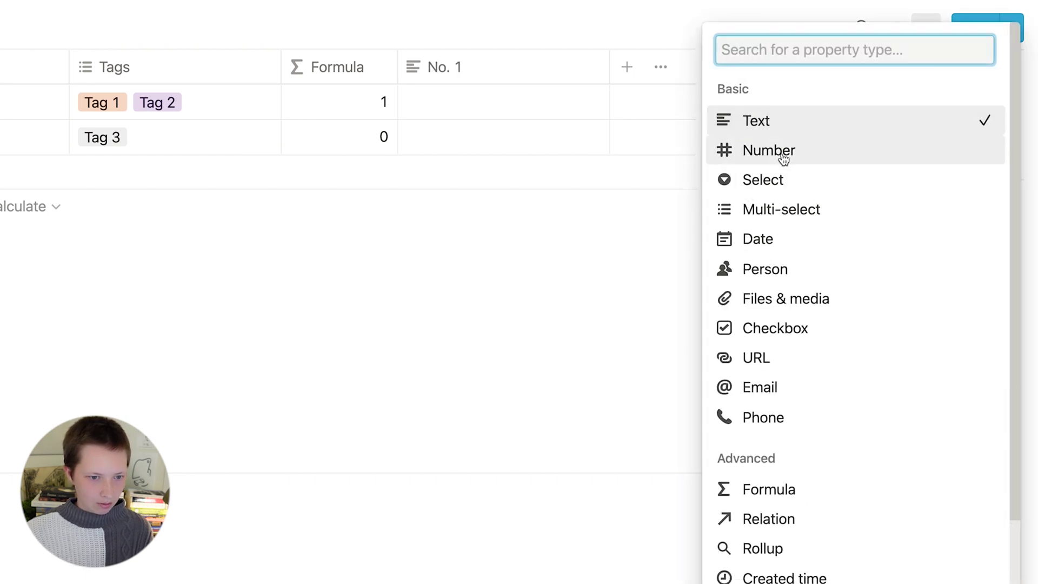
pyautogui.click(783, 156)
pyautogui.press('Escape')
# Add a new property named No. 2, set its type to Number and narrow its column to match No. 1.
pyautogui.click(529, 73)
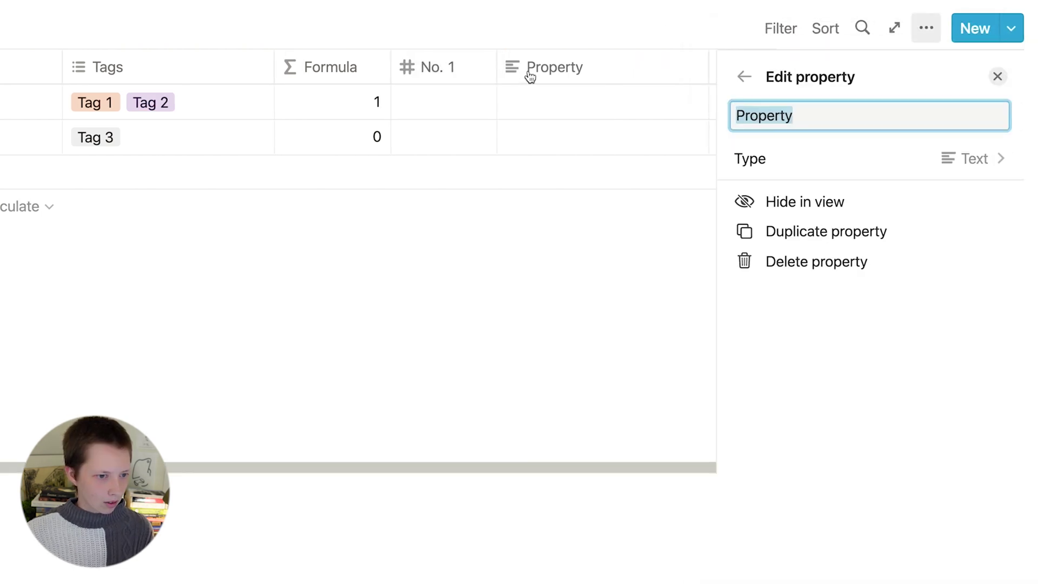
pyautogui.write('No. 2')
pyautogui.click(856, 168)
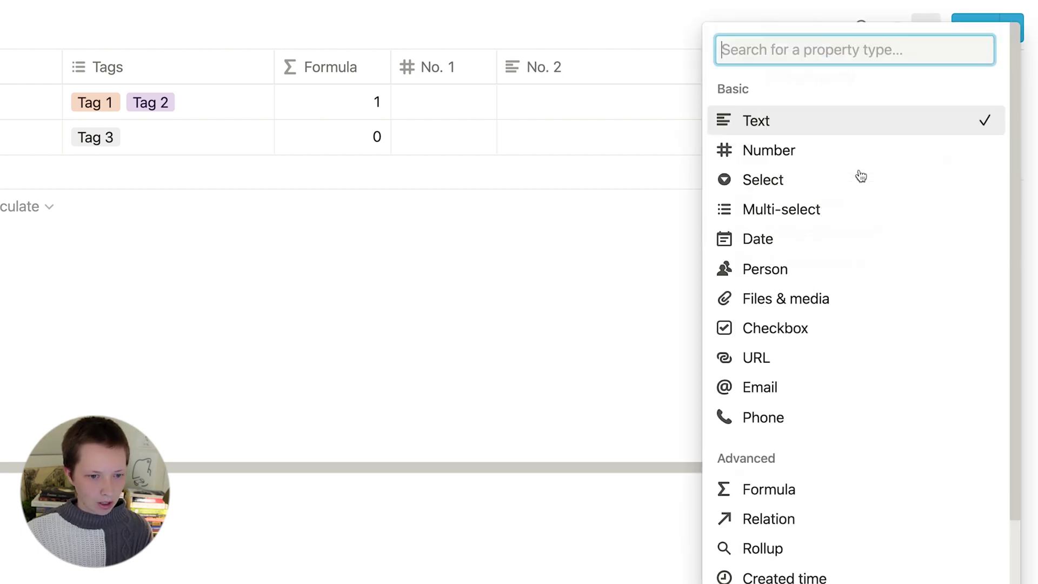
pyautogui.click(799, 166)
pyautogui.click(491, 276)
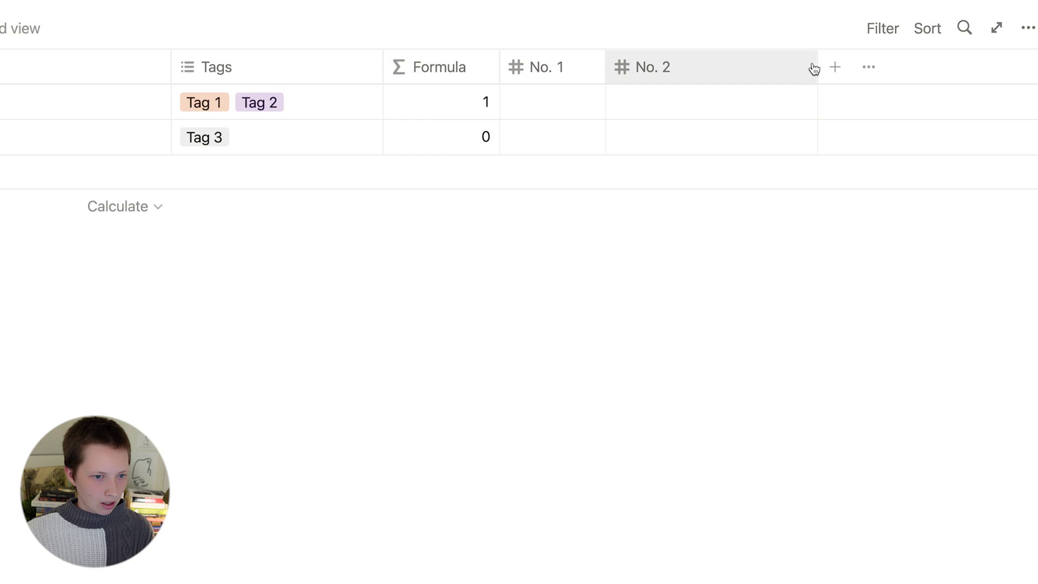
pyautogui.moveTo(813, 68); pyautogui.dragTo(712, 67)
# Fill in the first row with No. 1 = 20 and No. 2 = 45, and the second row with 100 and 50.
pyautogui.click(572, 99)
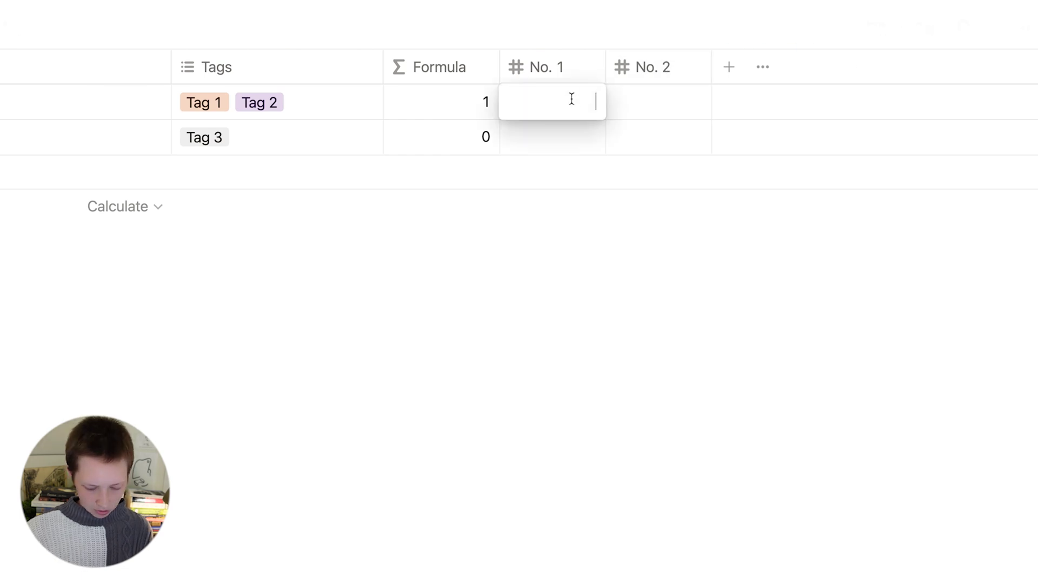
pyautogui.write('20')
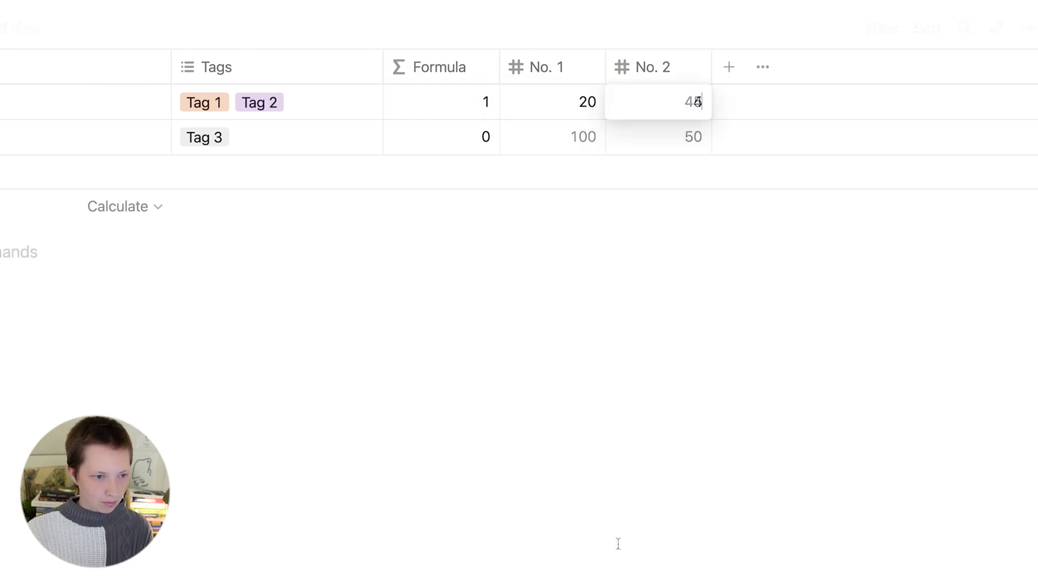
pyautogui.press('Return')
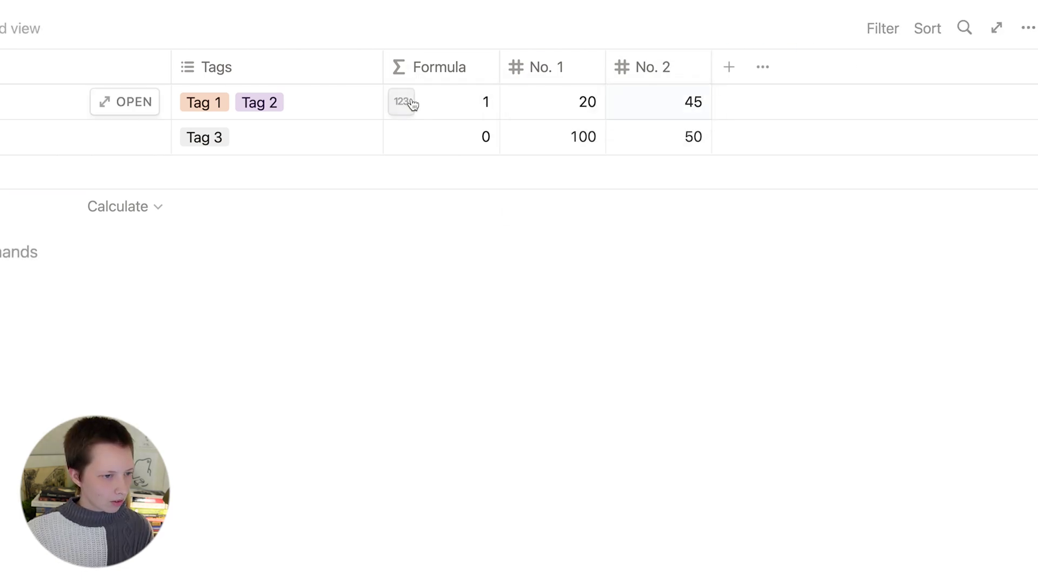
# Replace the if formula's true result with prop("No. 1") + prop("No. 2").
pyautogui.click(451, 146)
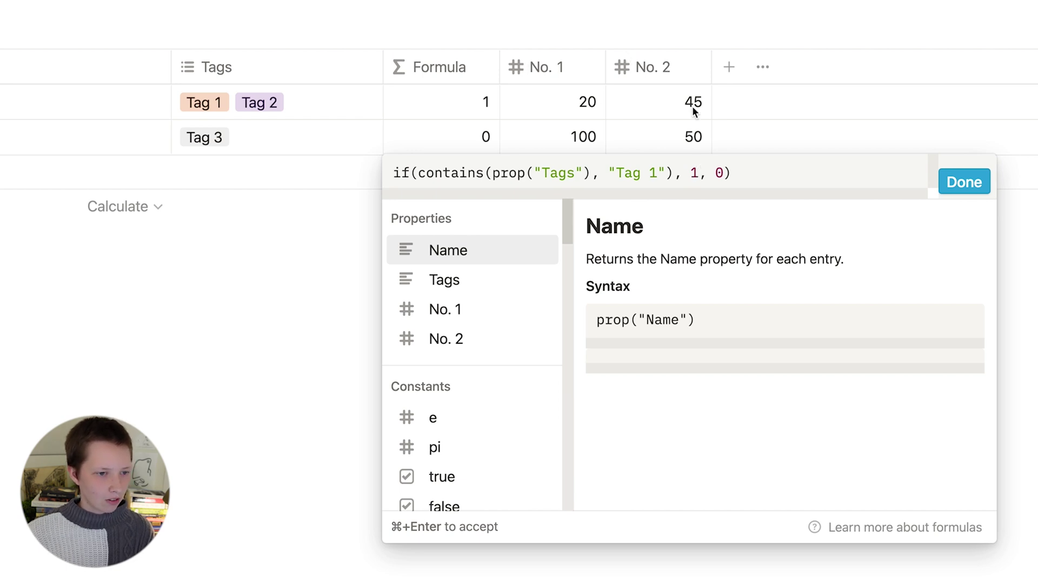
pyautogui.press('BackSpace')
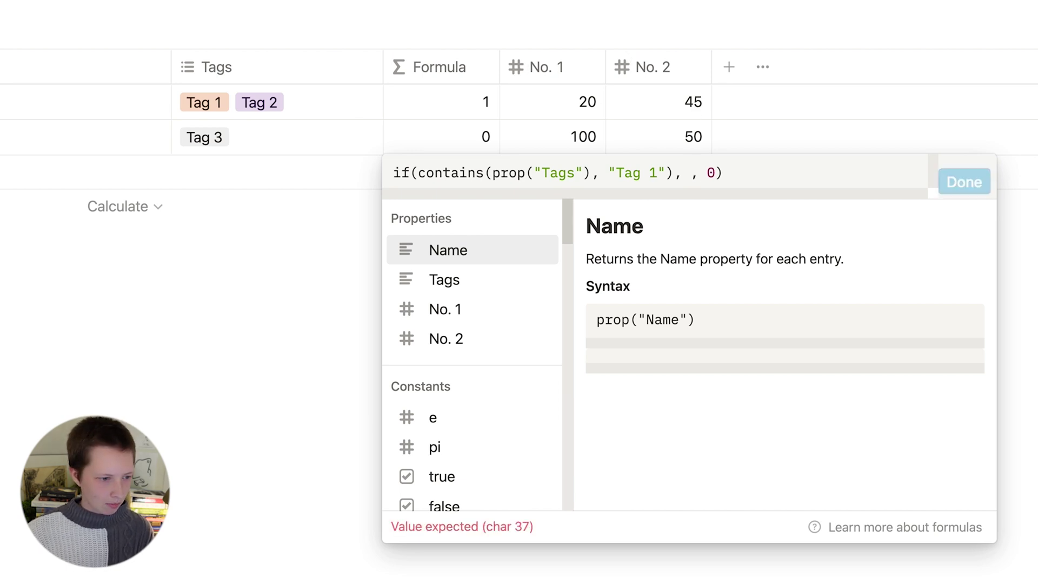
pyautogui.click(475, 320)
pyautogui.write('+')
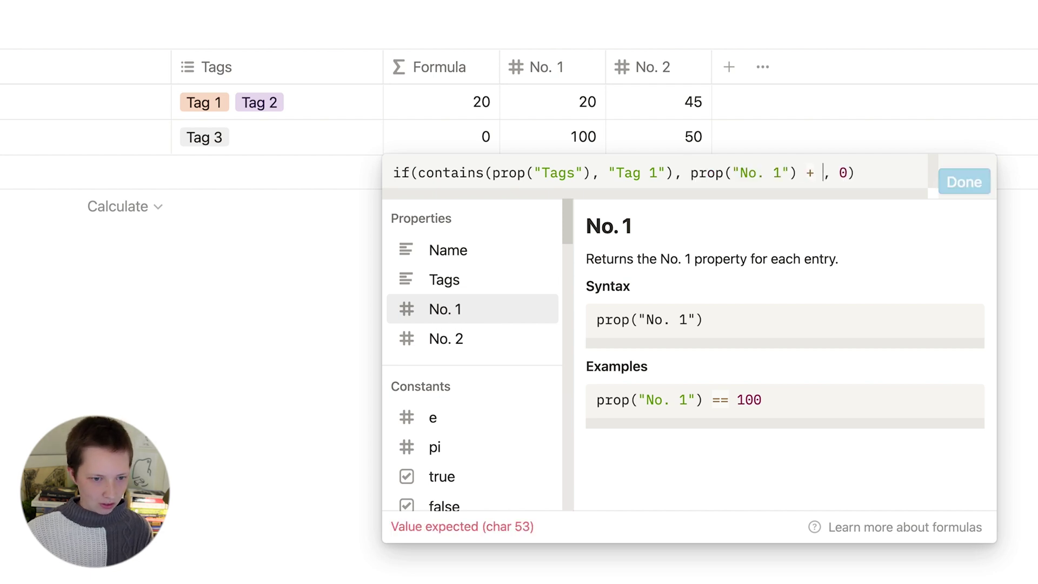
pyautogui.click(474, 355)
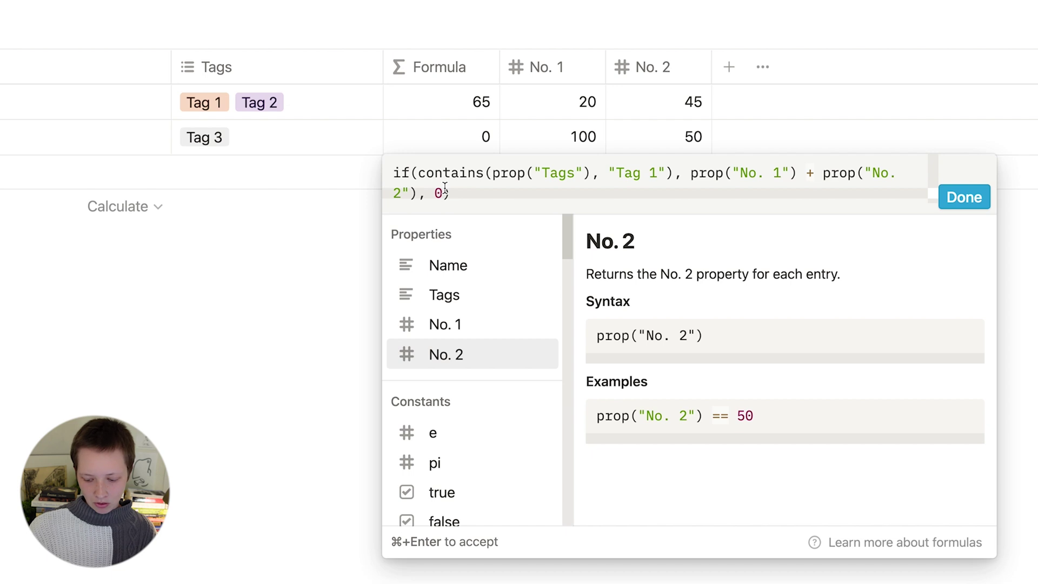
# Change the if formula's false result to an empty string wrapped as toNumber(""), and accept the formula.
pyautogui.press('BackSpace')
pyautogui.write('""')
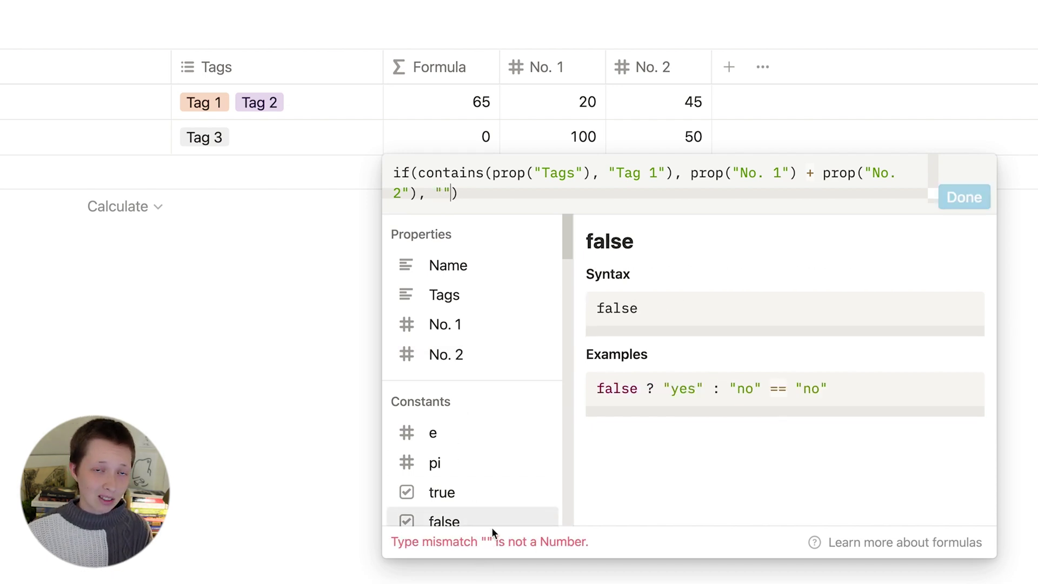
pyautogui.press('Left')
pyautogui.press('Left')
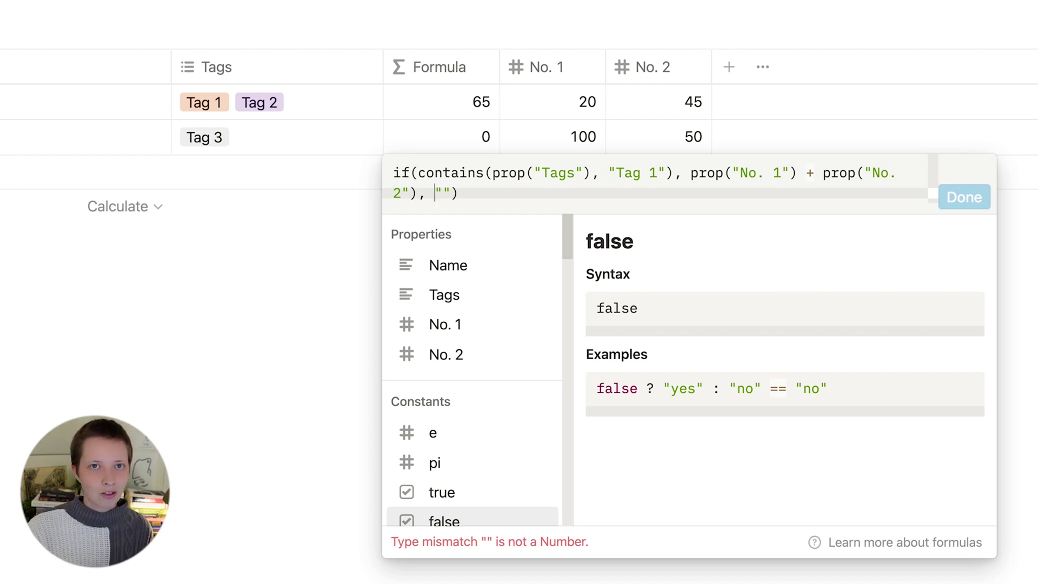
pyautogui.press('Right')
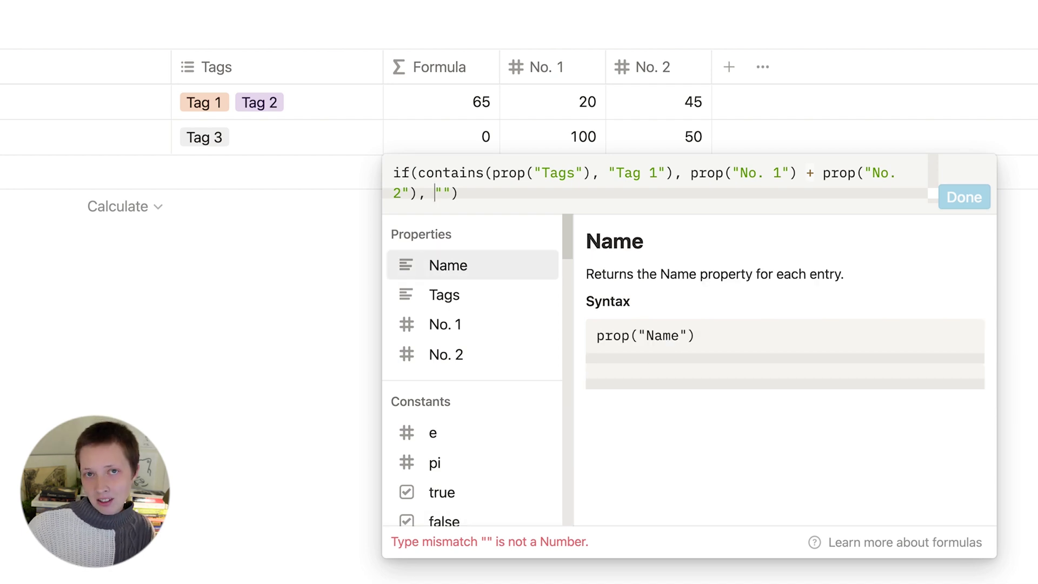
pyautogui.write('toNumber')
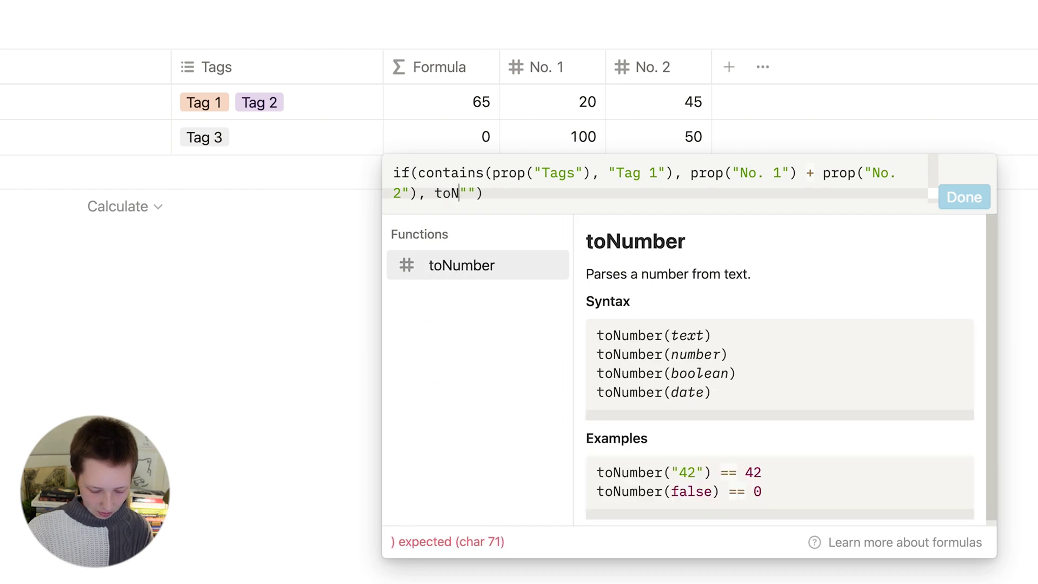
pyautogui.write('(""')
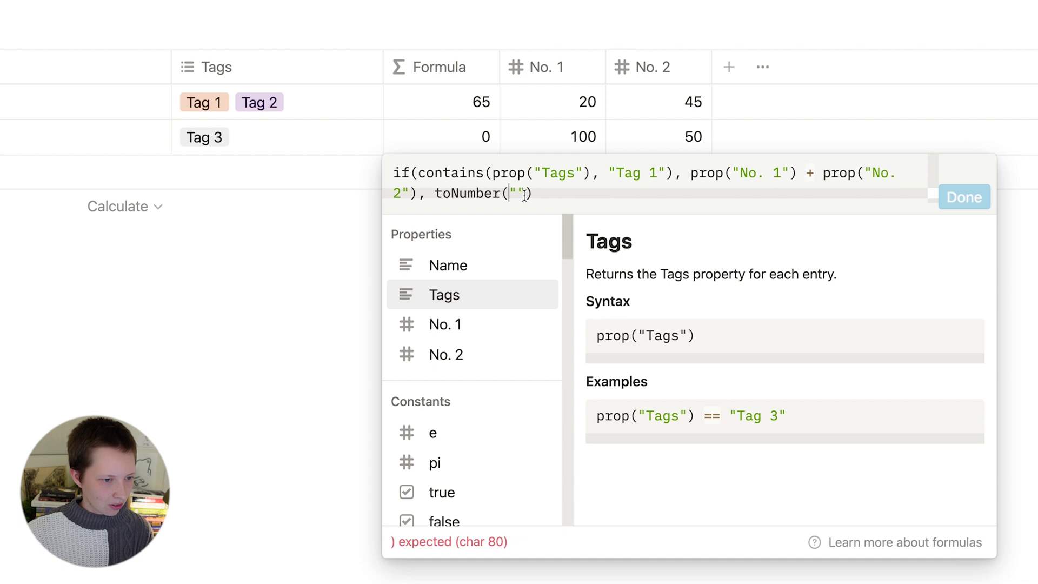
pyautogui.write(')')
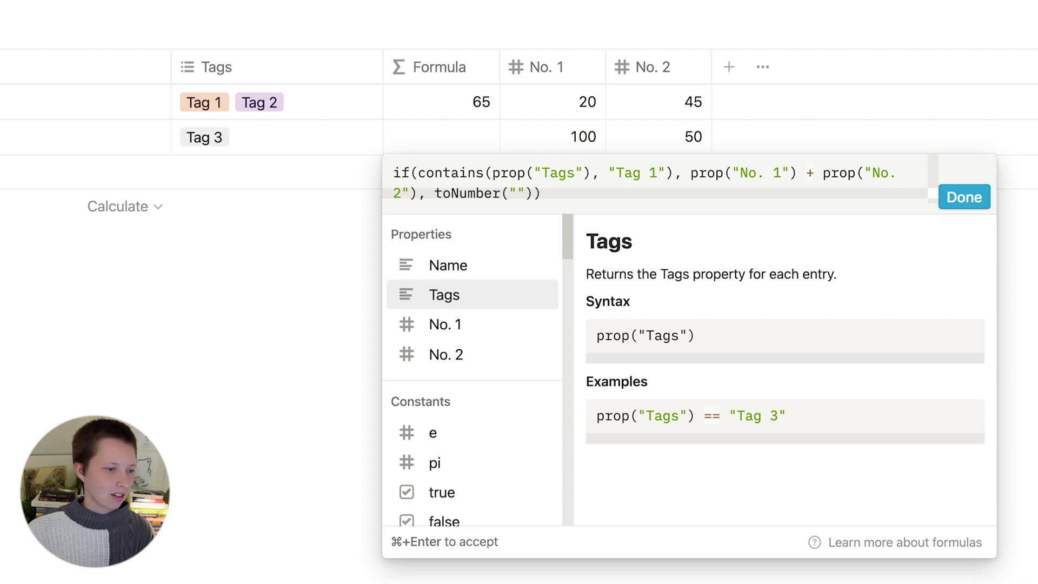
pyautogui.press('super+Return')
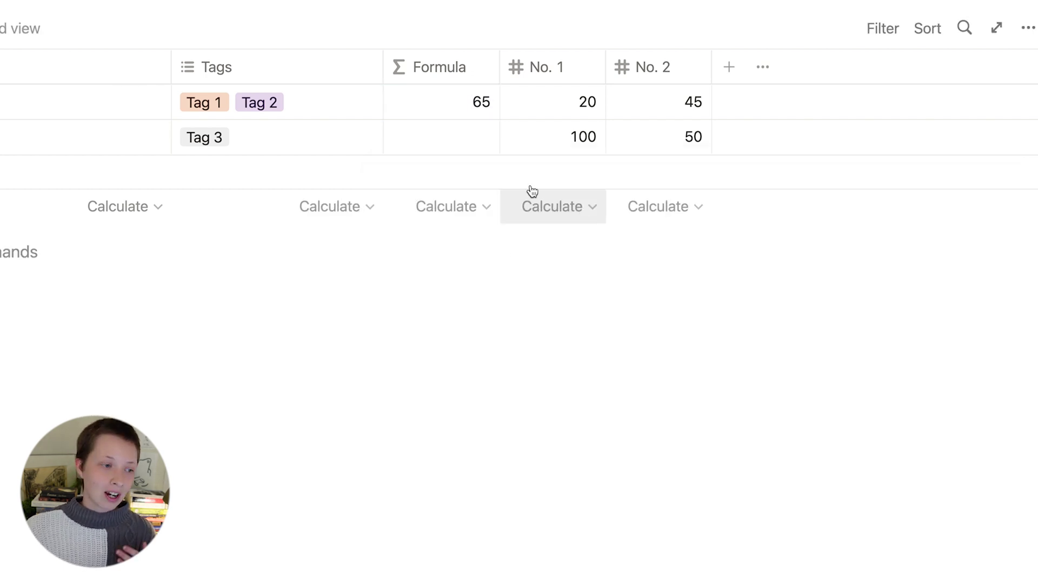
# Replace the if formula's false result with prop("No. 2") - prop("No. 1") and accept it.
pyautogui.click(454, 136)
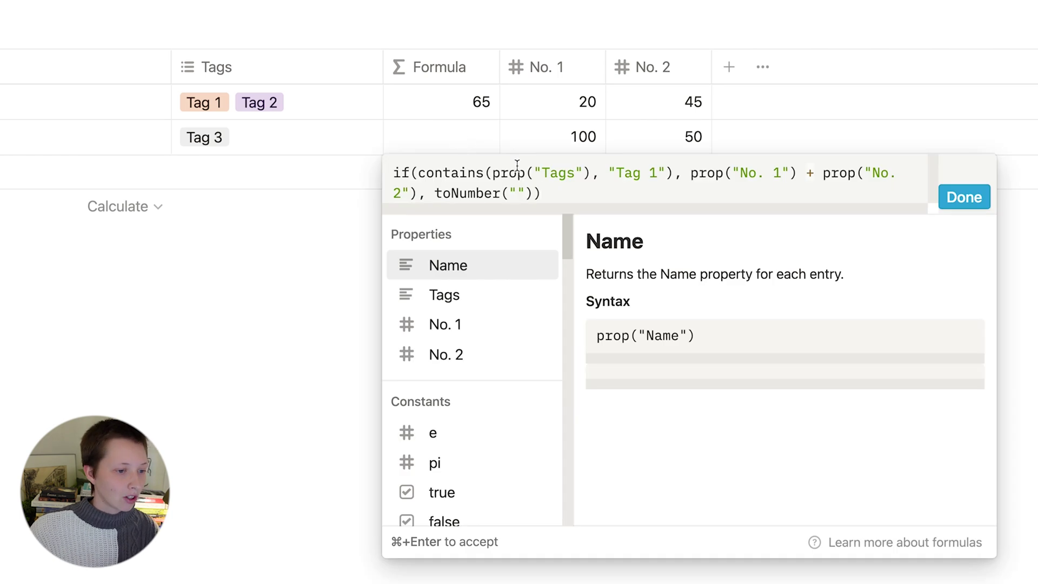
pyautogui.moveTo(535, 193); pyautogui.dragTo(436, 192)
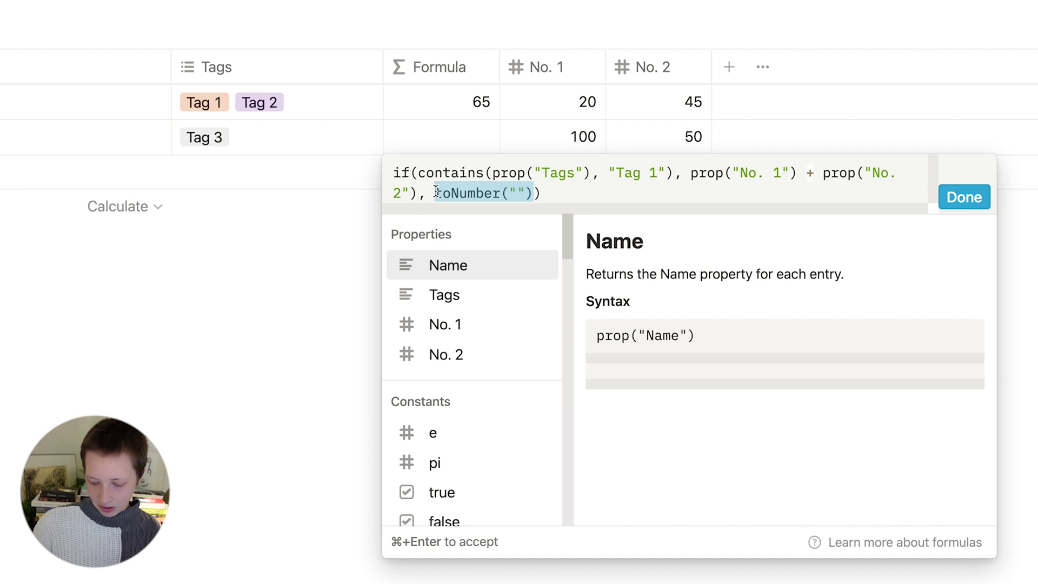
pyautogui.press('BackSpace')
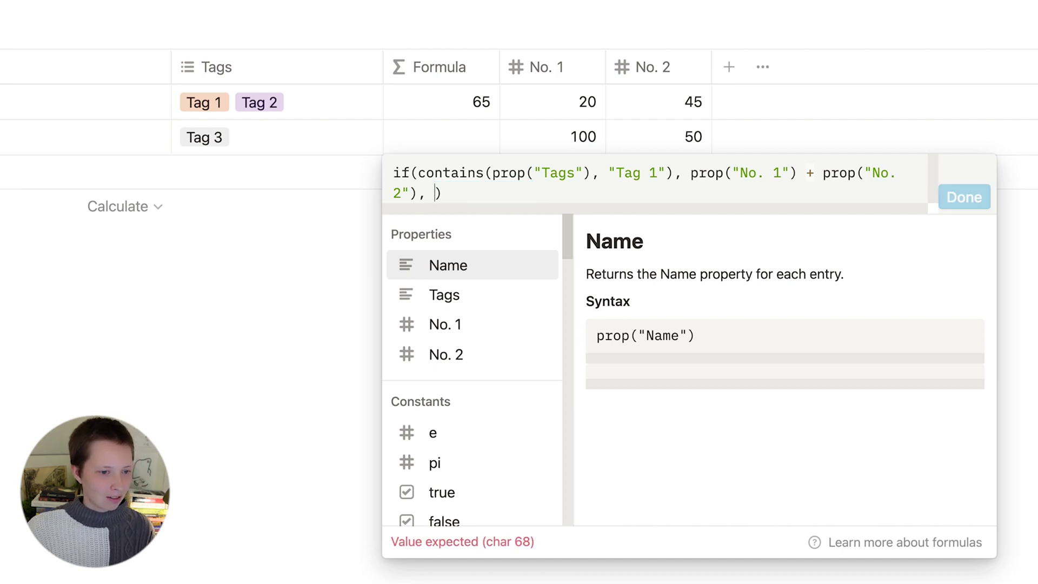
pyautogui.click(460, 356)
pyautogui.write('-')
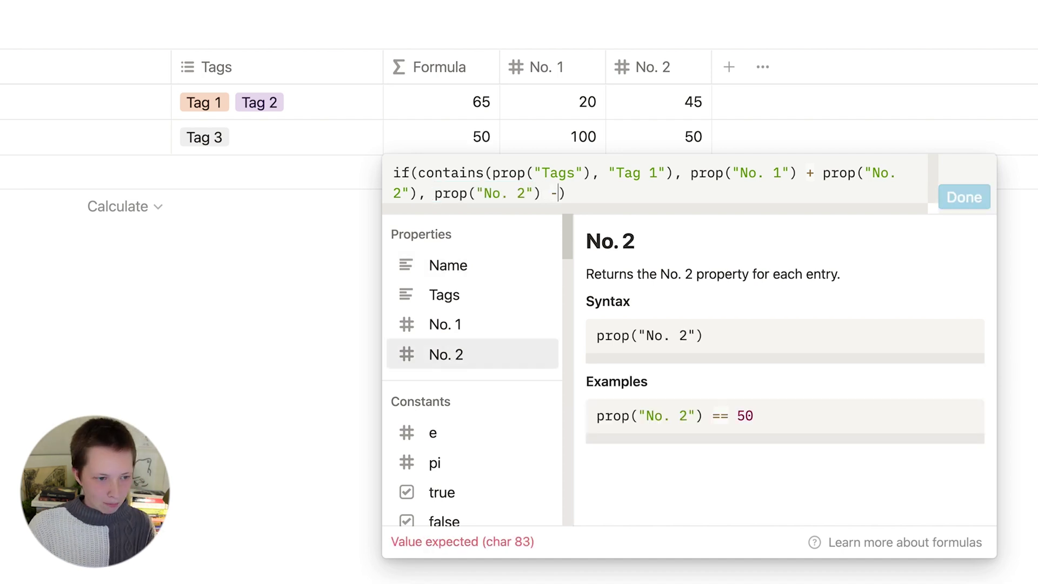
pyautogui.click(470, 336)
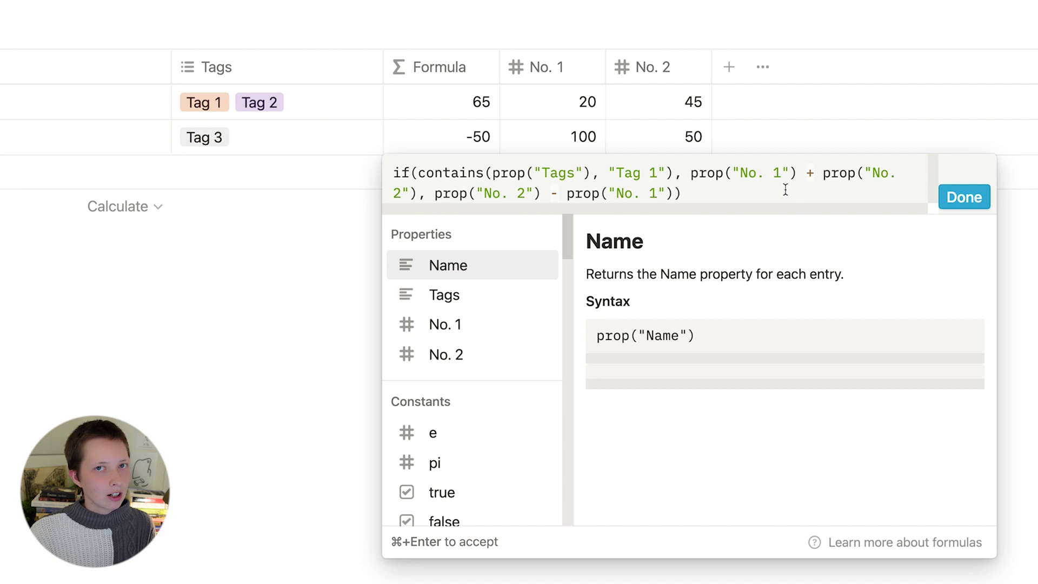
pyautogui.click(967, 193)
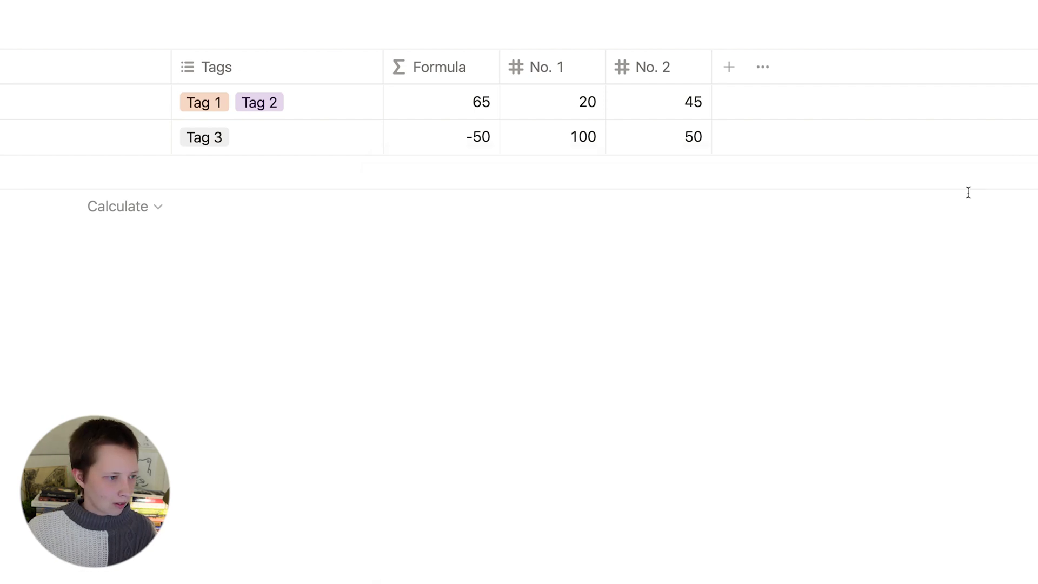
# Narrow the Tags column so it just fits its two tags.
pyautogui.moveTo(383, 76); pyautogui.dragTo(302, 80)
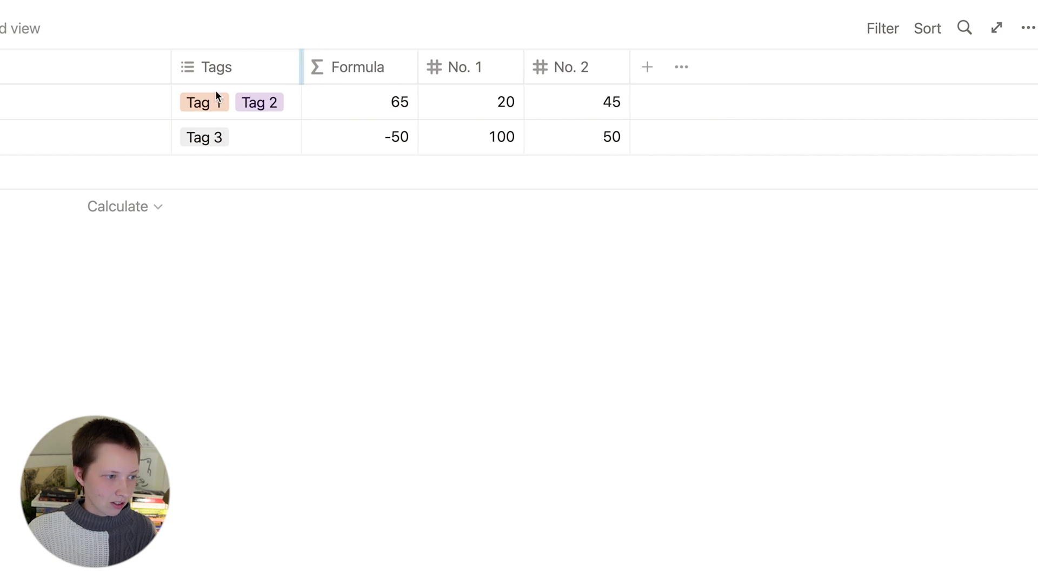
pyautogui.click(29, 296)
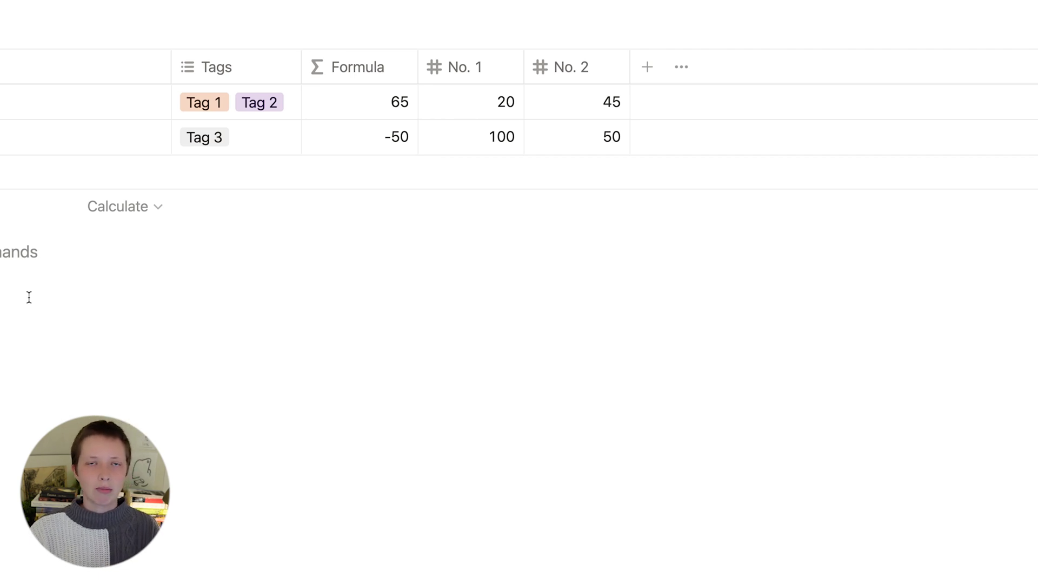
# Wrap the formula's true result, the sum of No. 1 and No. 2, in the format() function.
pyautogui.click(351, 138)
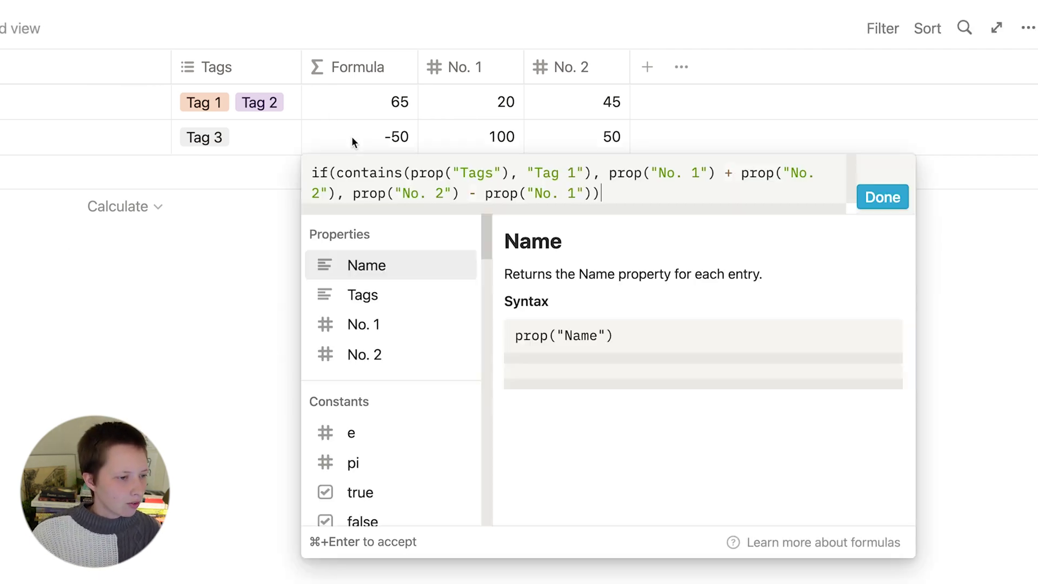
pyautogui.click(607, 174)
pyautogui.moveTo(606, 174); pyautogui.dragTo(335, 193)
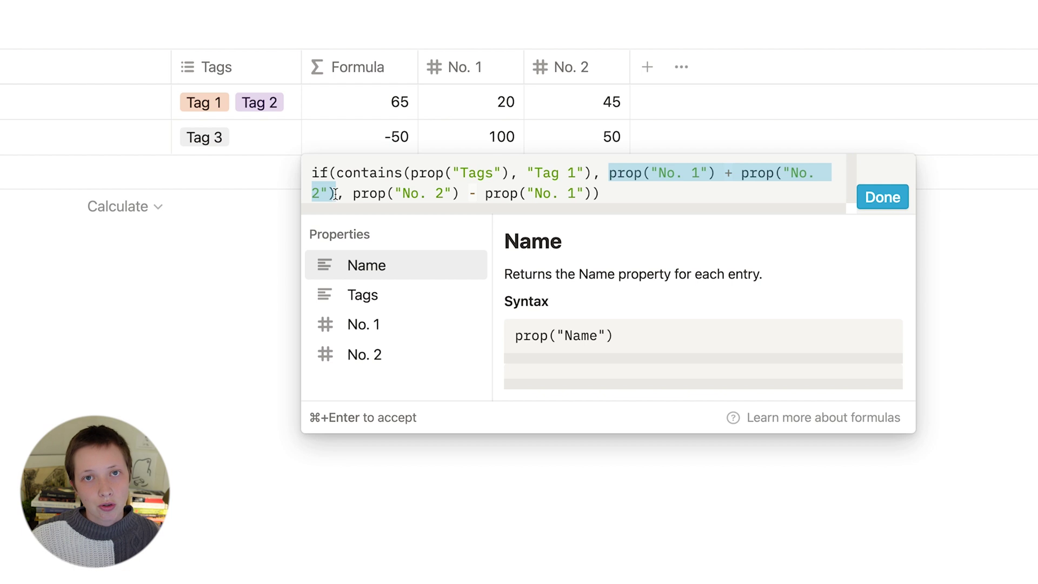
pyautogui.click(607, 174)
pyautogui.write('format(')
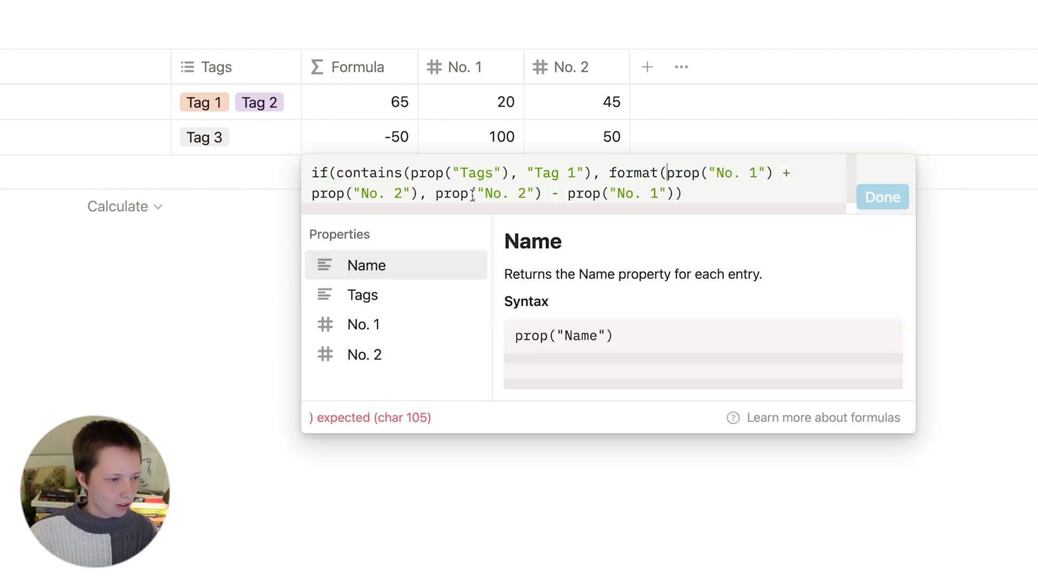
pyautogui.click(422, 193)
pyautogui.write(')')
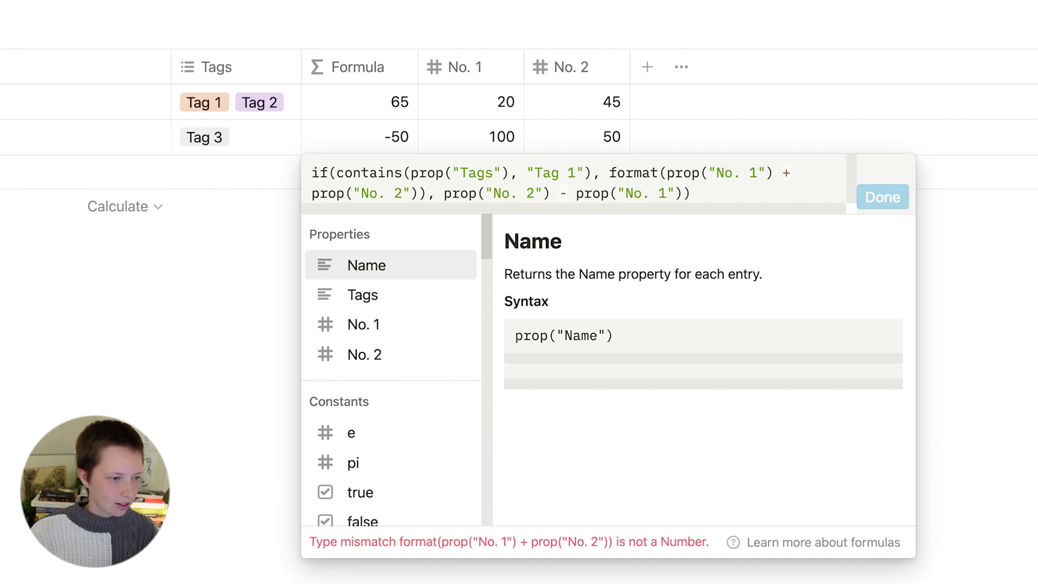
# Wrap the formula's false result, No. 2 minus No. 1, in the format() function.
pyautogui.click(444, 194)
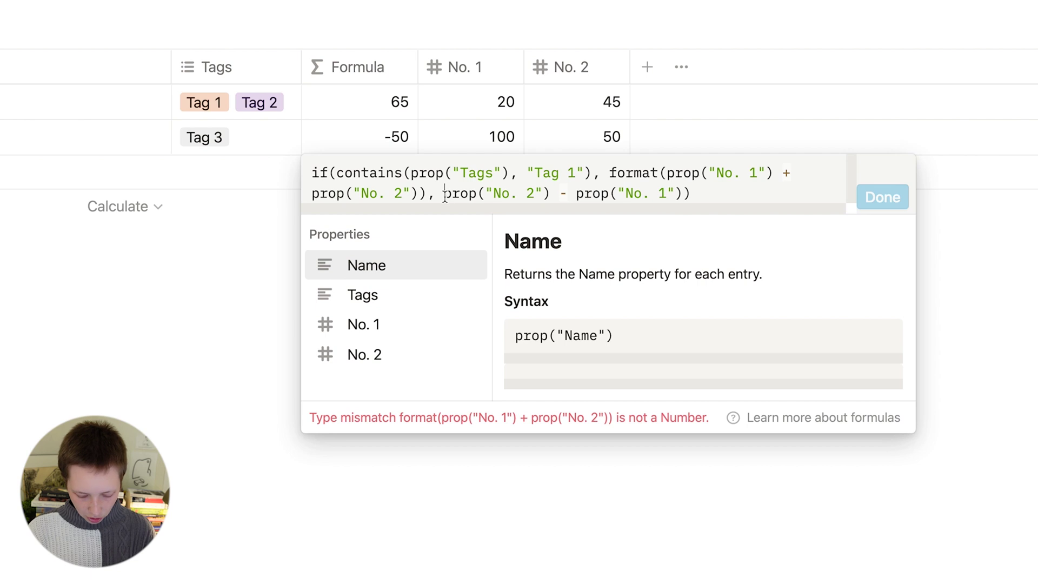
pyautogui.write('ffo==')
pyautogui.press('BackSpace')
pyautogui.press('BackSpace')
pyautogui.press('BackSpace')
pyautogui.press('BackSpace')
pyautogui.write('ormat(')
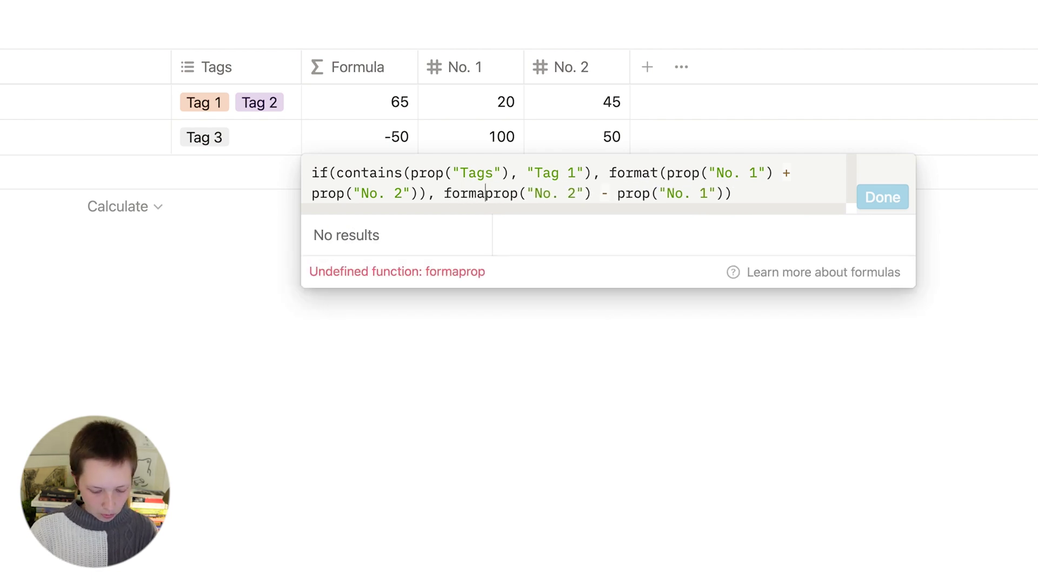
pyautogui.click(749, 193)
pyautogui.write(')')
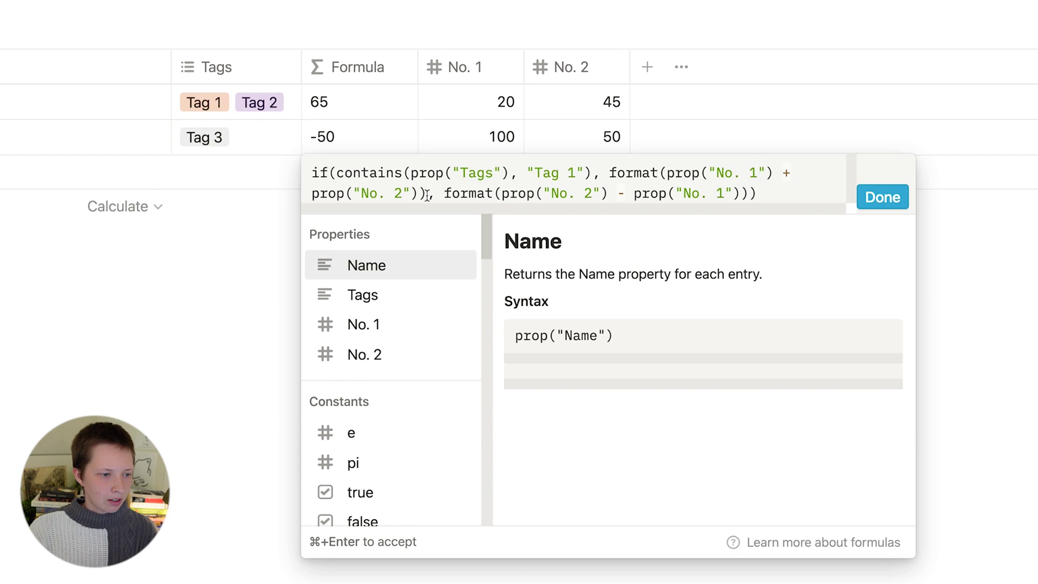
# Append + " seats" to the formatted sum in the formula's true result.
pyautogui.write('+ "')
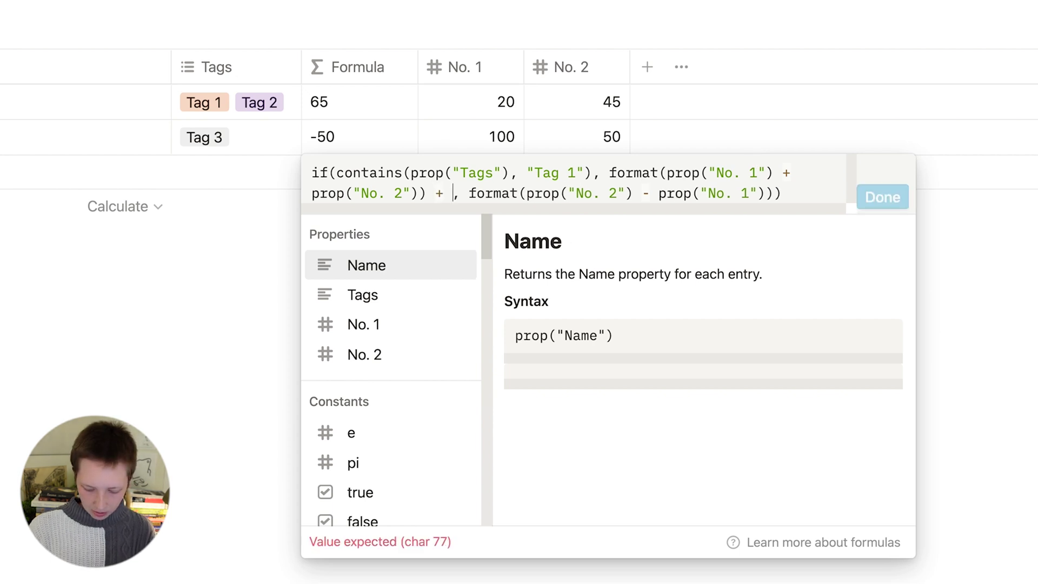
pyautogui.write(' seat')
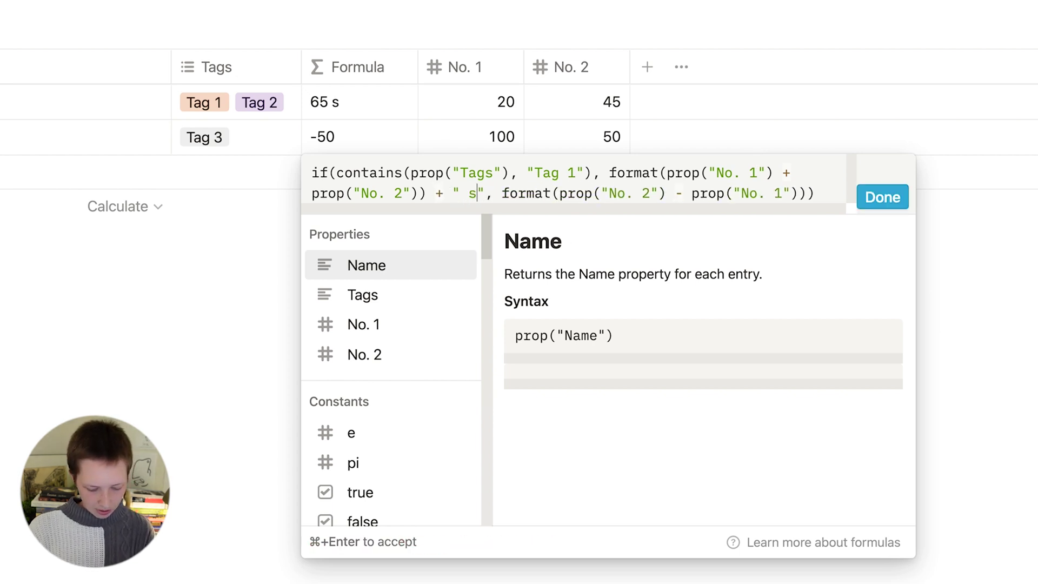
pyautogui.write('s')
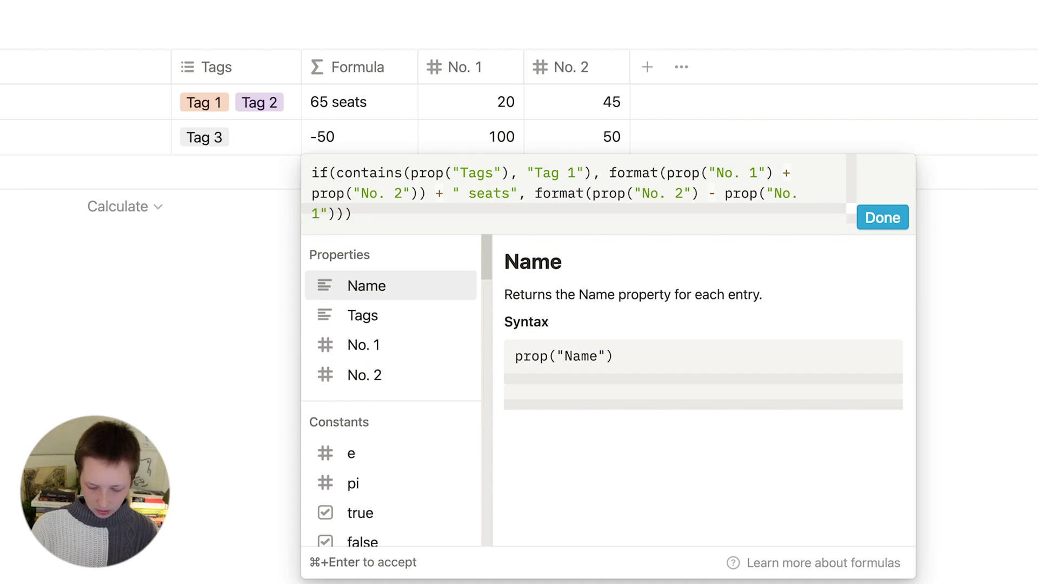
# Append + " seats left" to the formatted difference in the formula's false result and accept the formula.
pyautogui.click(343, 213)
pyautogui.write('+')
pyautogui.press('BackSpace')
pyautogui.press('BackSpace')
pyautogui.write('+ " s')
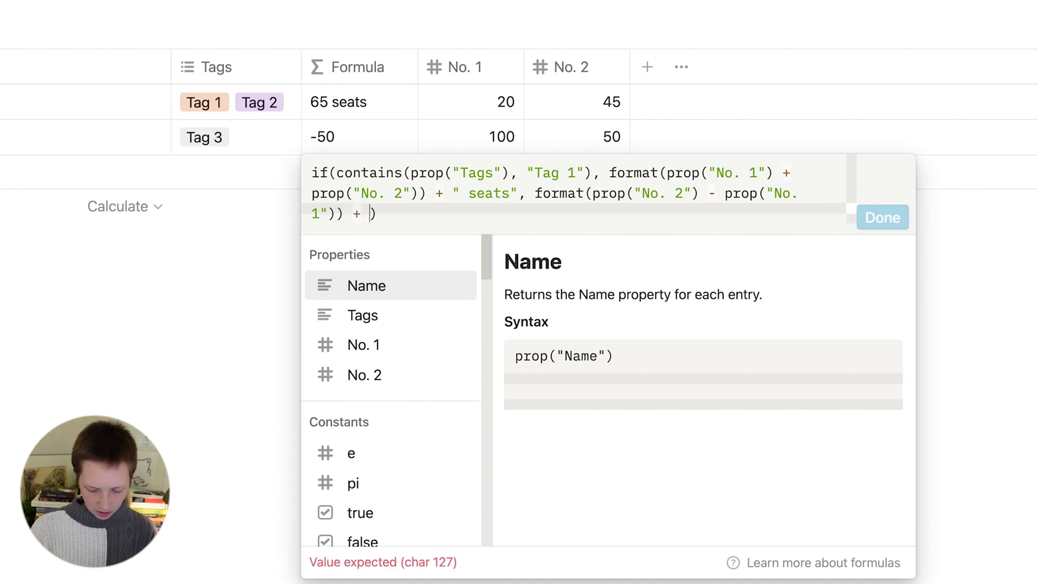
pyautogui.write('ats left"')
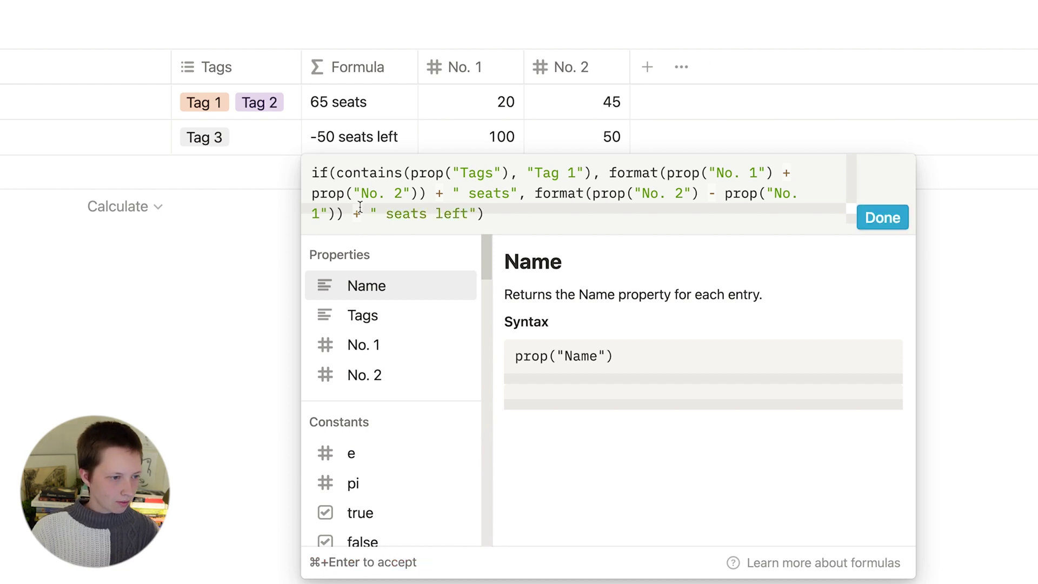
pyautogui.click(906, 217)
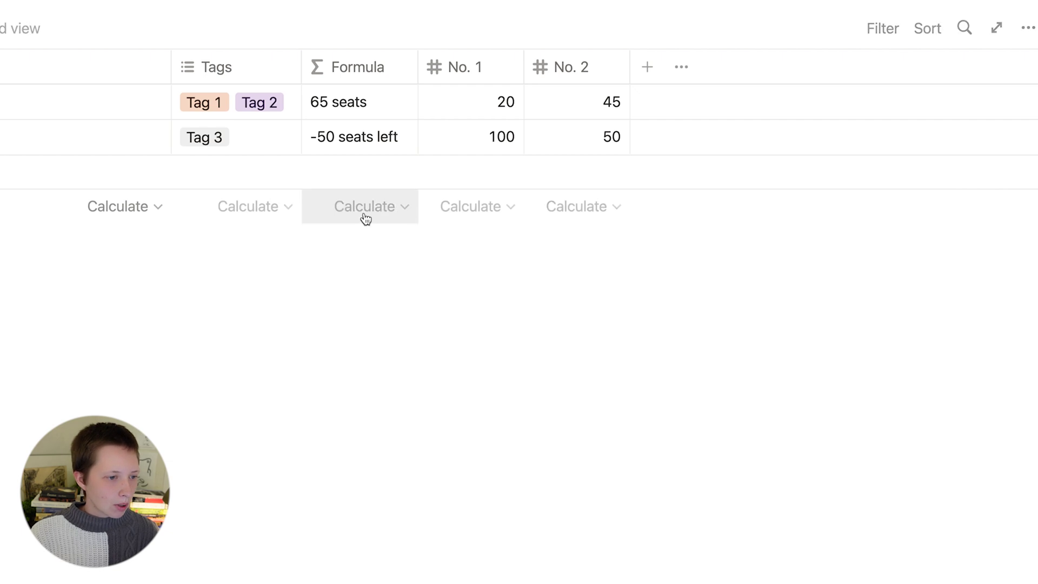
# Show the Sum calculation under the No. 1 column and check which calculation options the Formula column offers.
pyautogui.click(482, 214)
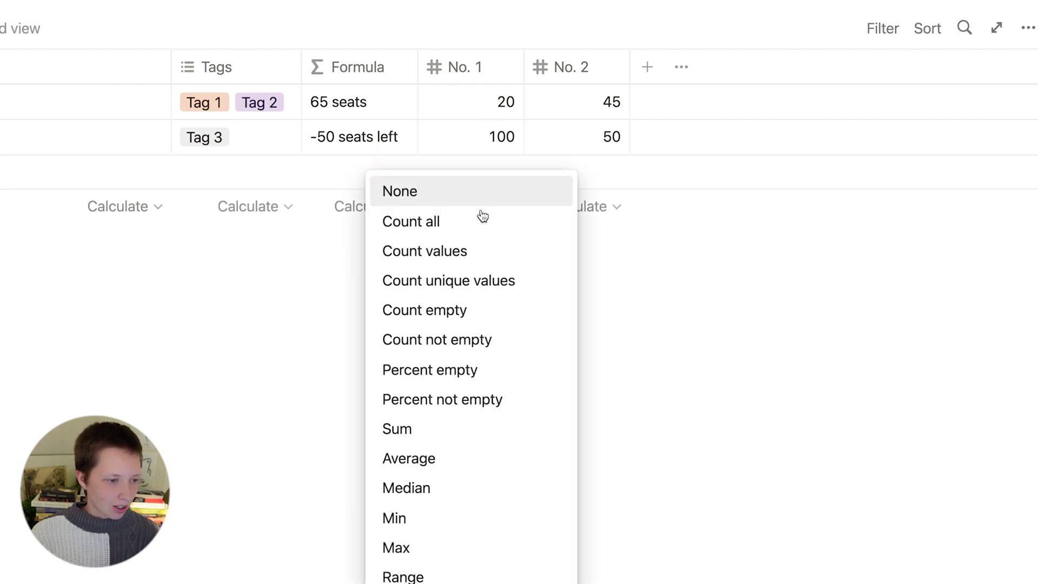
pyautogui.click(435, 436)
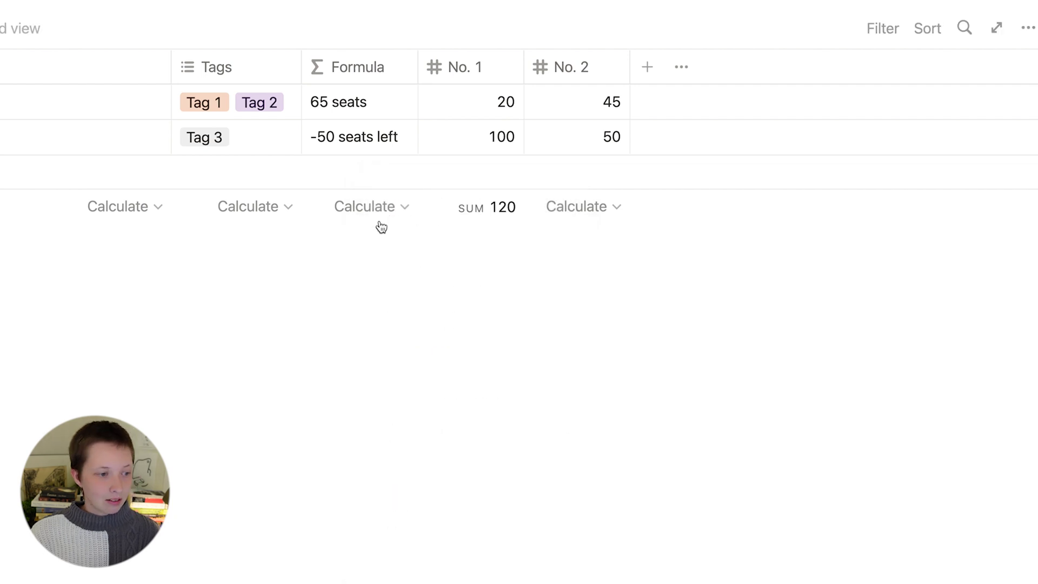
pyautogui.click(379, 218)
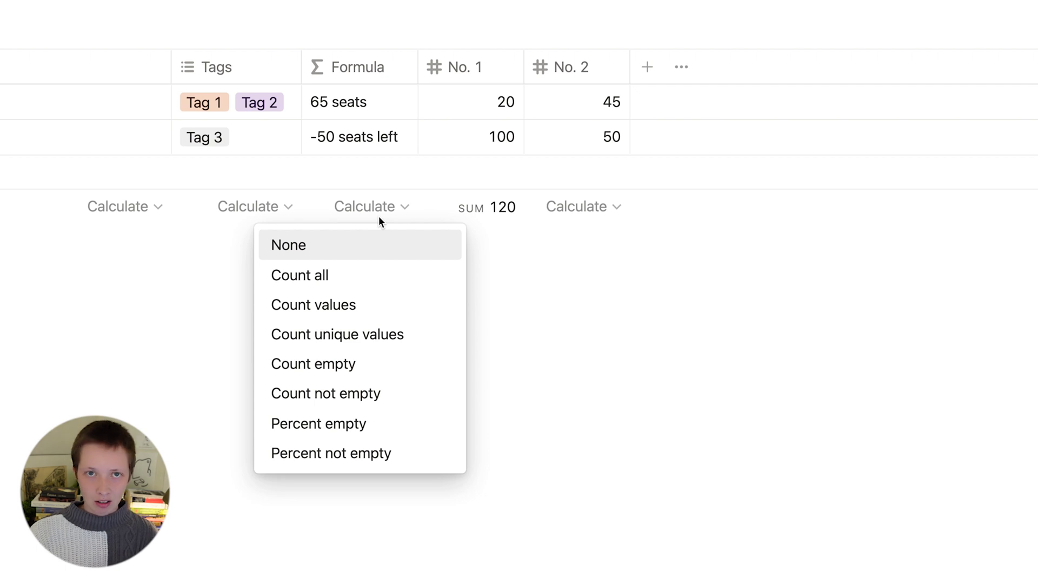
pyautogui.click(353, 138)
# Examine the contains(prop("Tags"), "Tag 1") condition in the Formula column's formula.
pyautogui.click(352, 138)
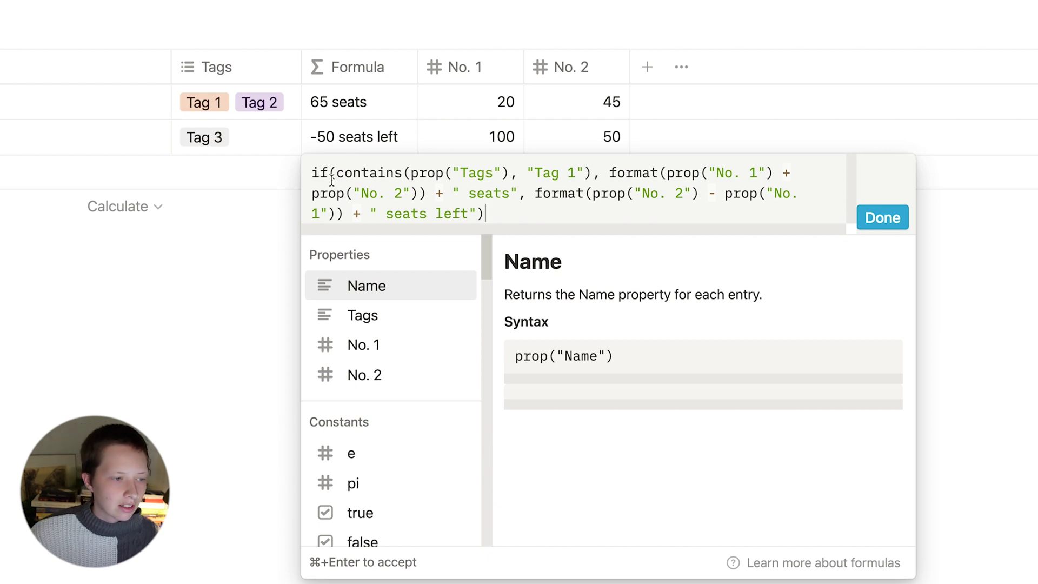
pyautogui.moveTo(336, 174); pyautogui.dragTo(590, 173)
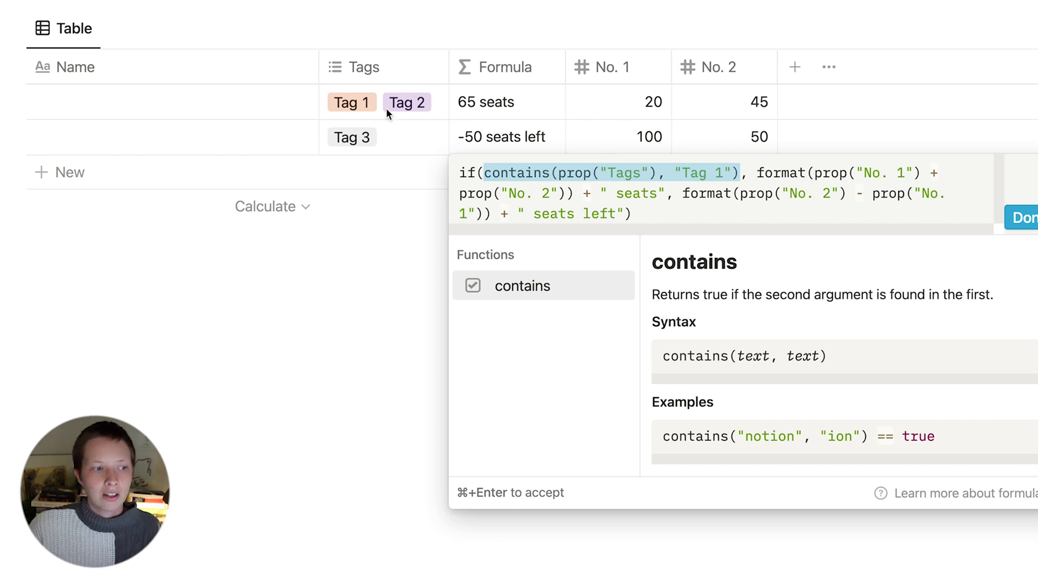
pyautogui.click(364, 275)
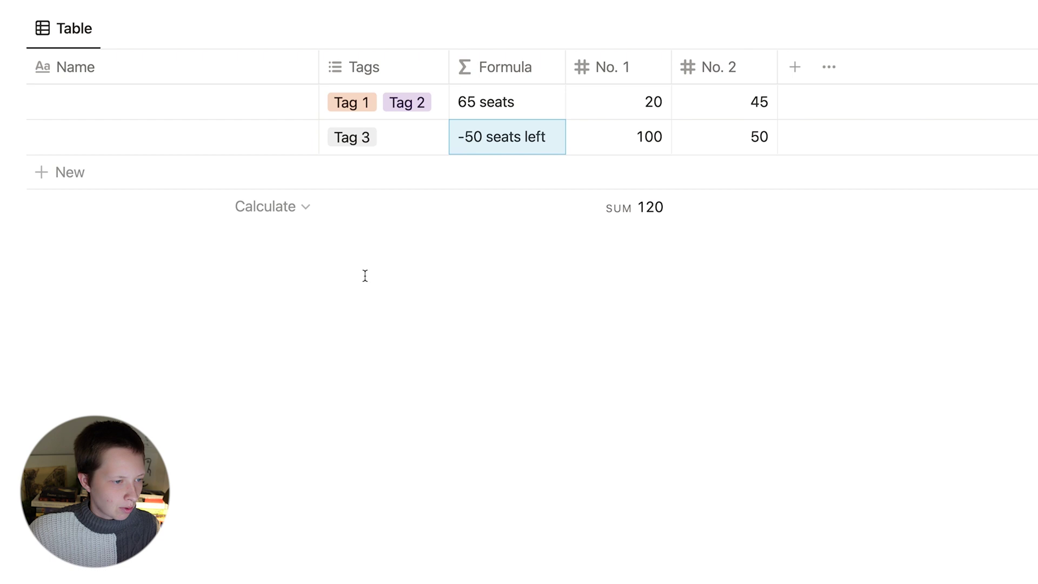
pyautogui.click(365, 276)
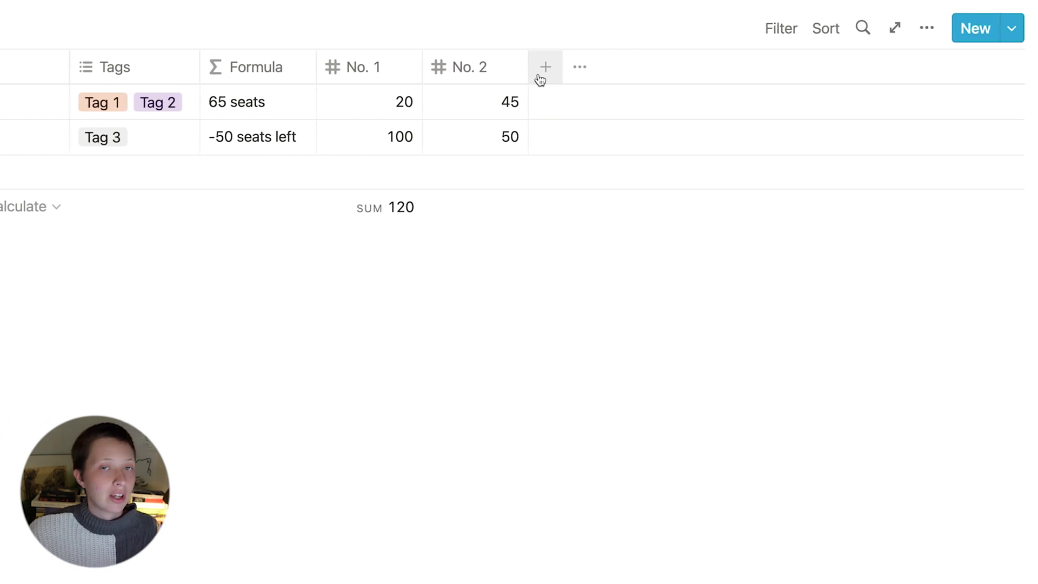
# Add a new property named Test with the Formula type to the table.
pyautogui.click(540, 78)
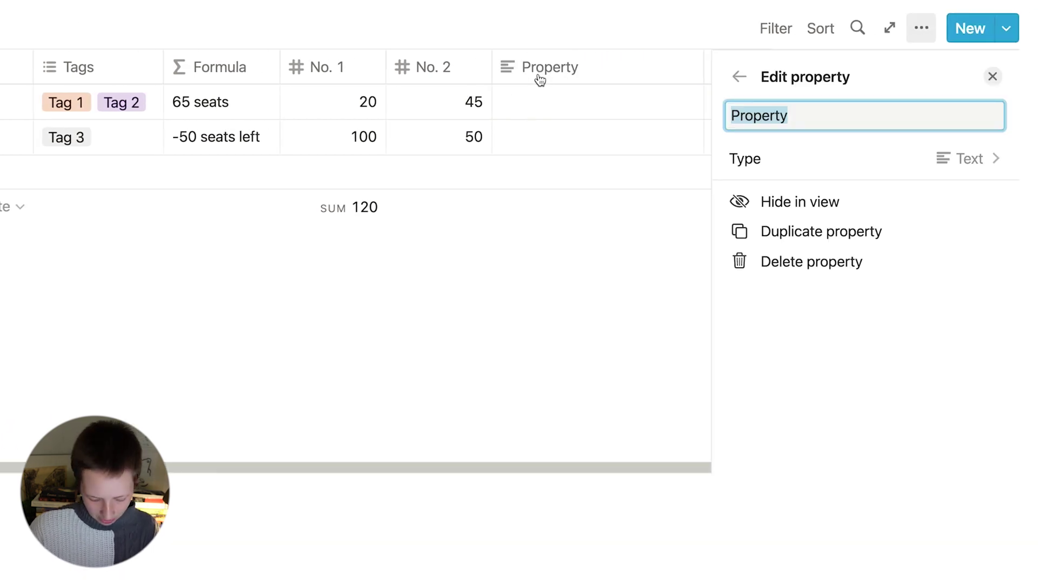
pyautogui.write('Test')
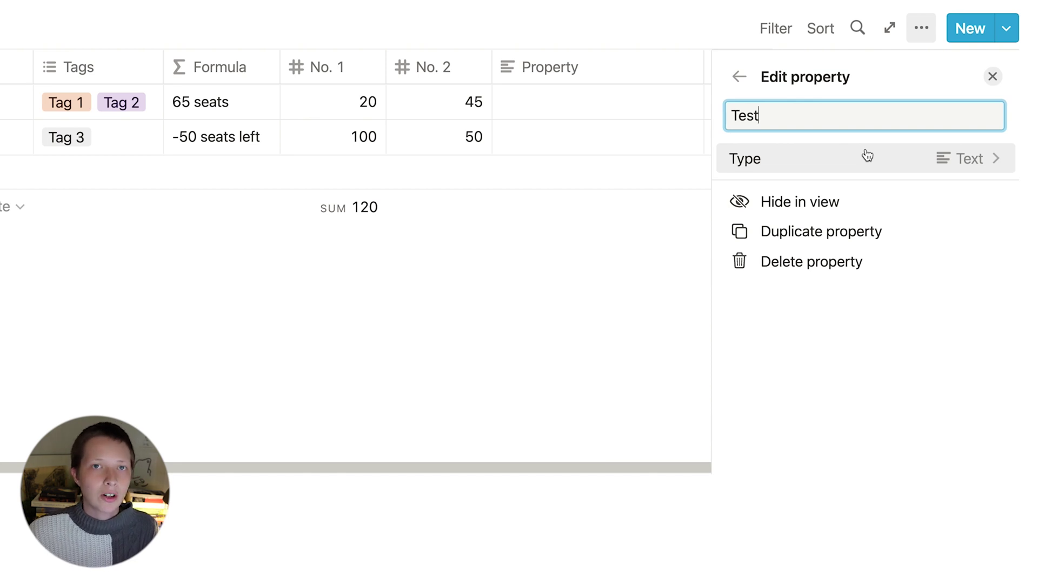
pyautogui.click(867, 155)
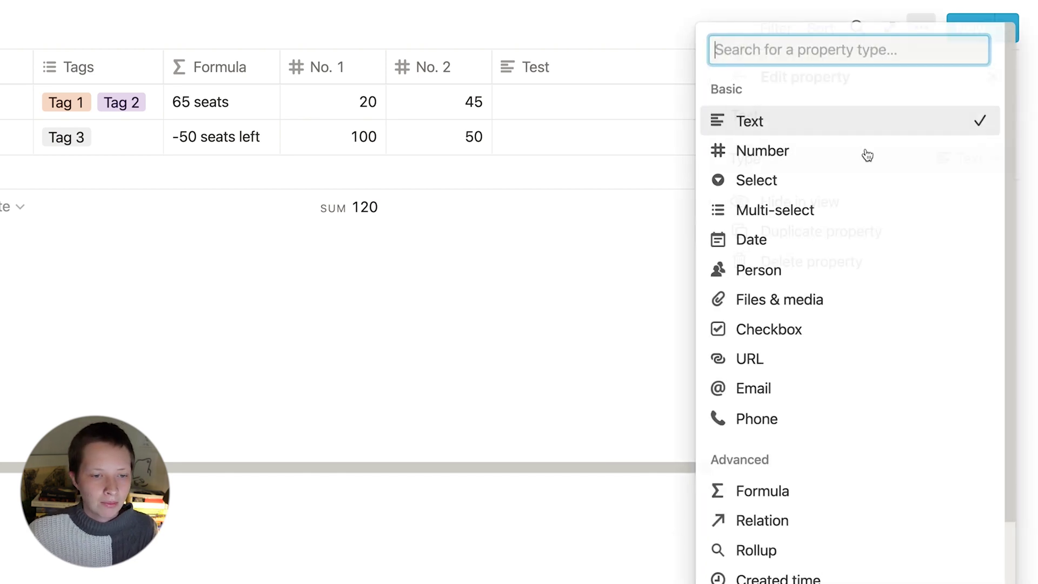
pyautogui.click(827, 488)
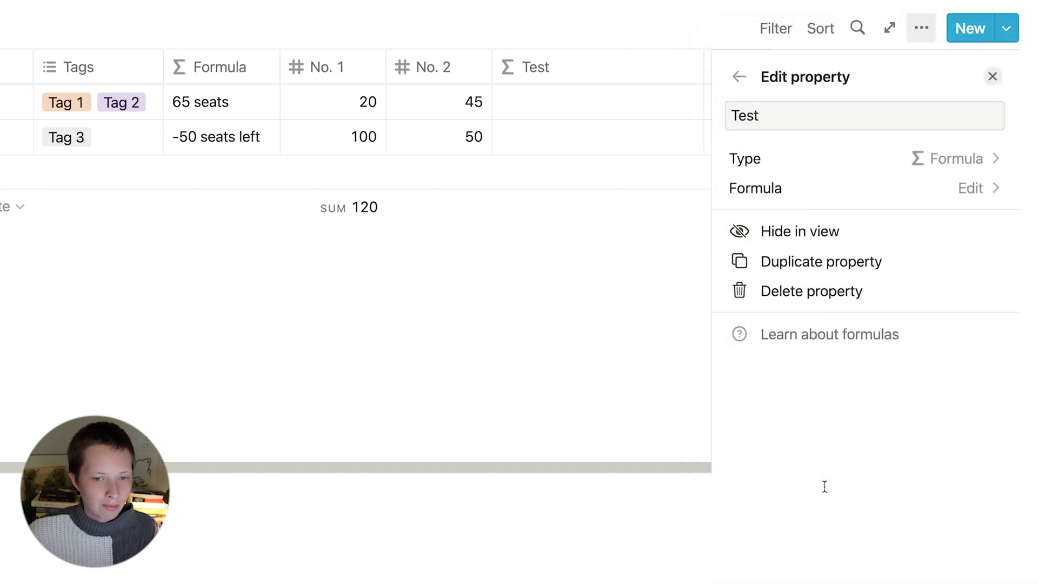
pyautogui.click(576, 289)
# Set the Test column's formula to prop("Name").
pyautogui.click(582, 110)
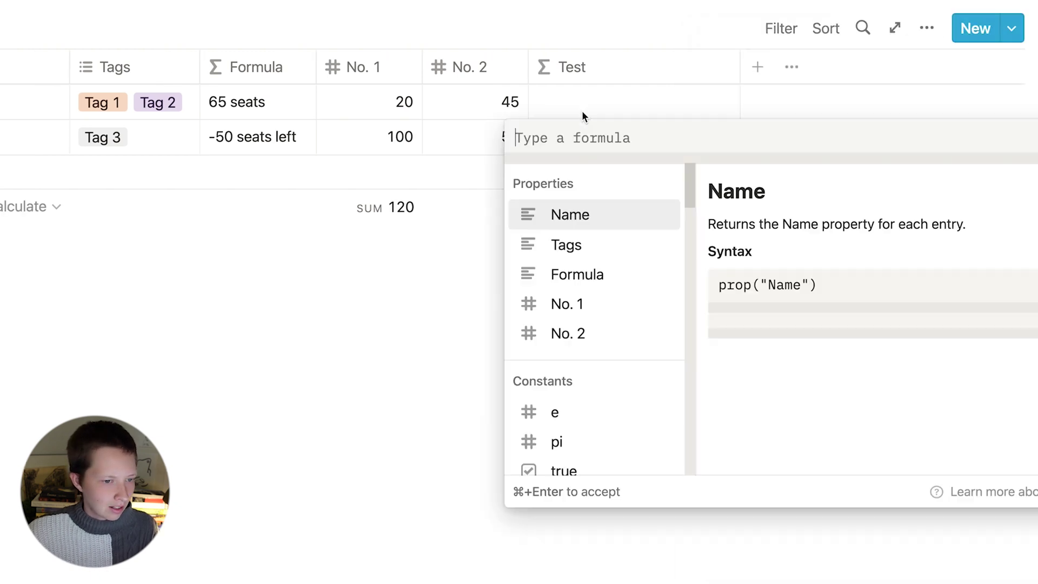
pyautogui.click(489, 222)
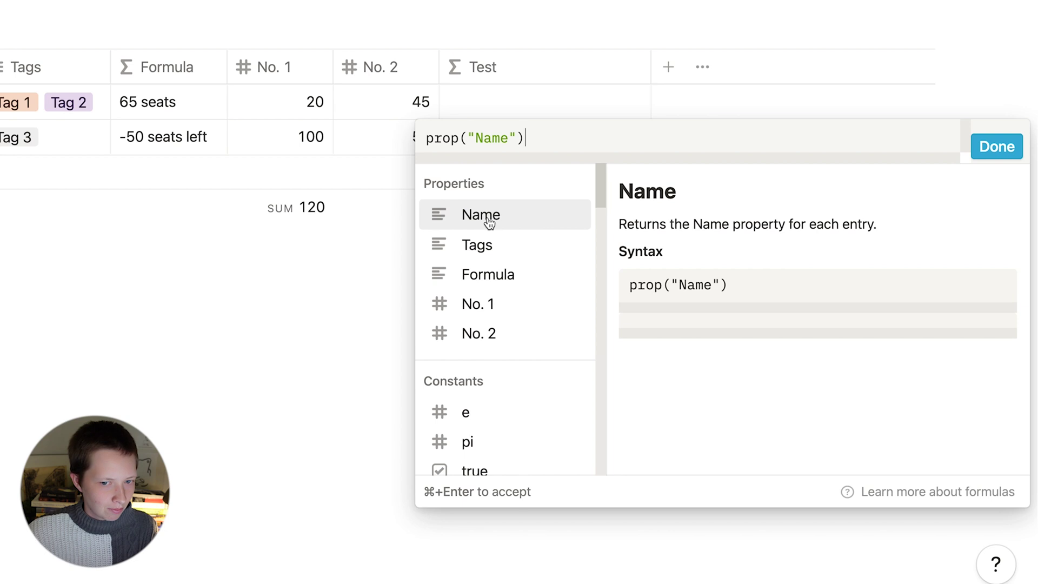
pyautogui.click(996, 146)
# Enter "Test string" as the name of the table's first row.
pyautogui.click(147, 109)
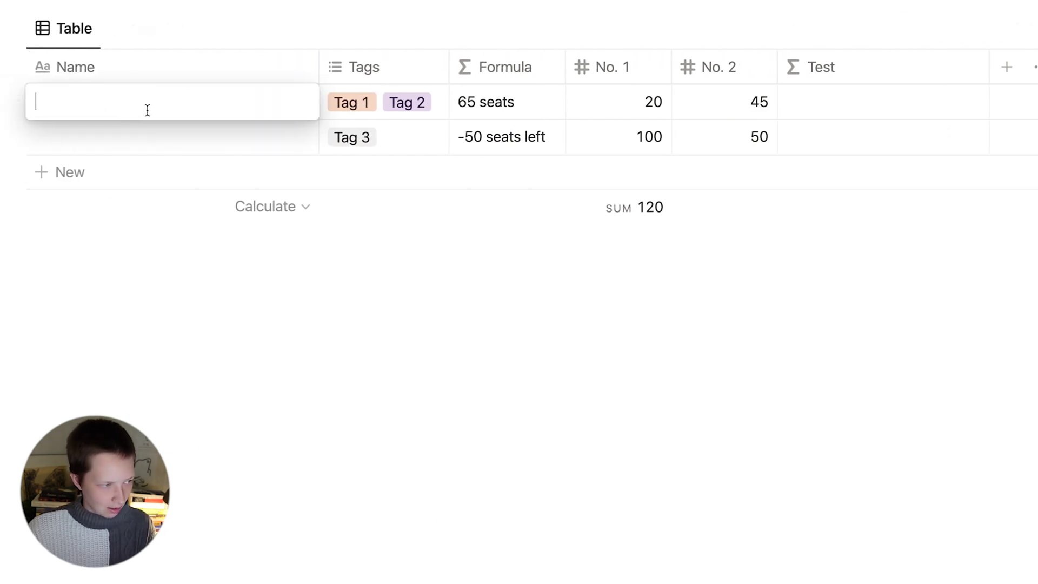
pyautogui.write('Test string')
pyautogui.press('Return')
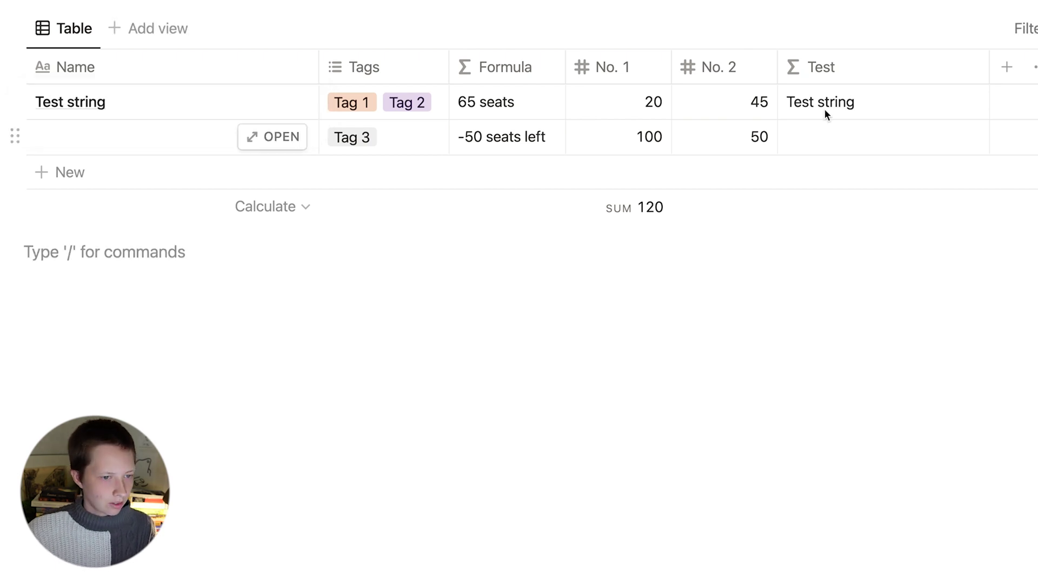
# Wrap the Test column's prop("Name") formula in the empty() function and accept it.
pyautogui.click(869, 103)
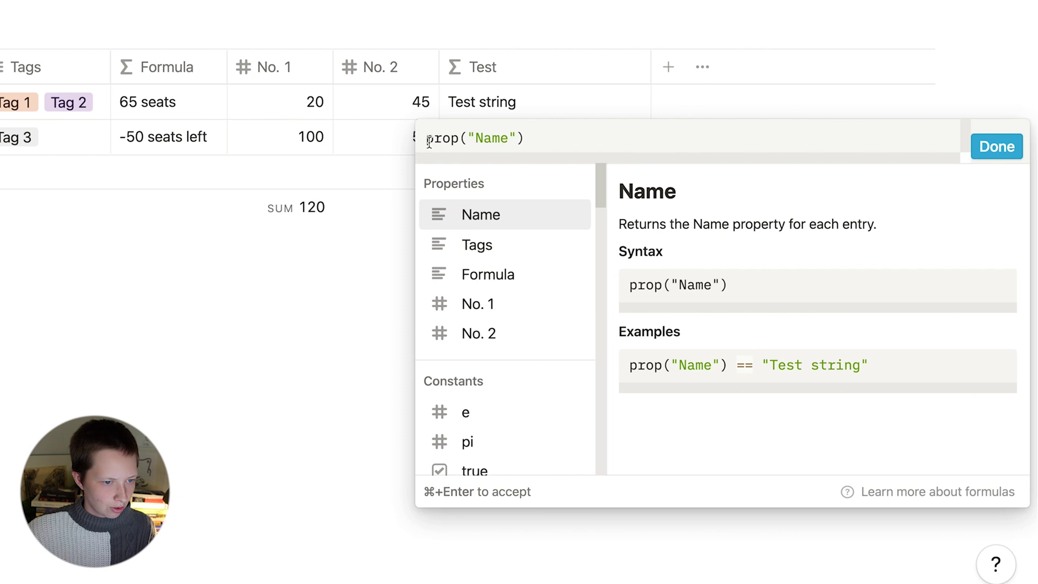
pyautogui.click(427, 141)
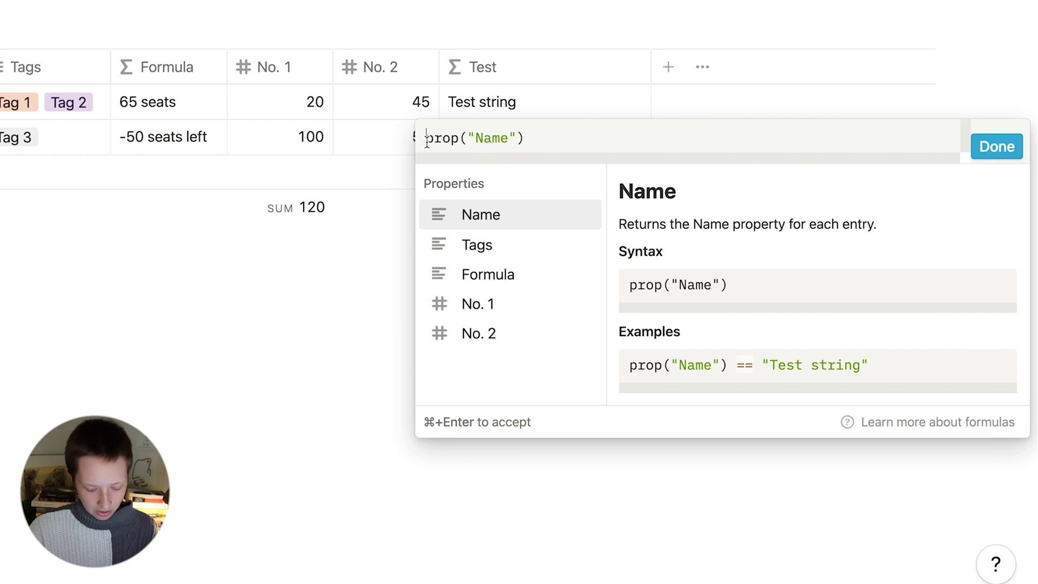
pyautogui.write('empty(')
pyautogui.click(673, 144)
pyautogui.write(')')
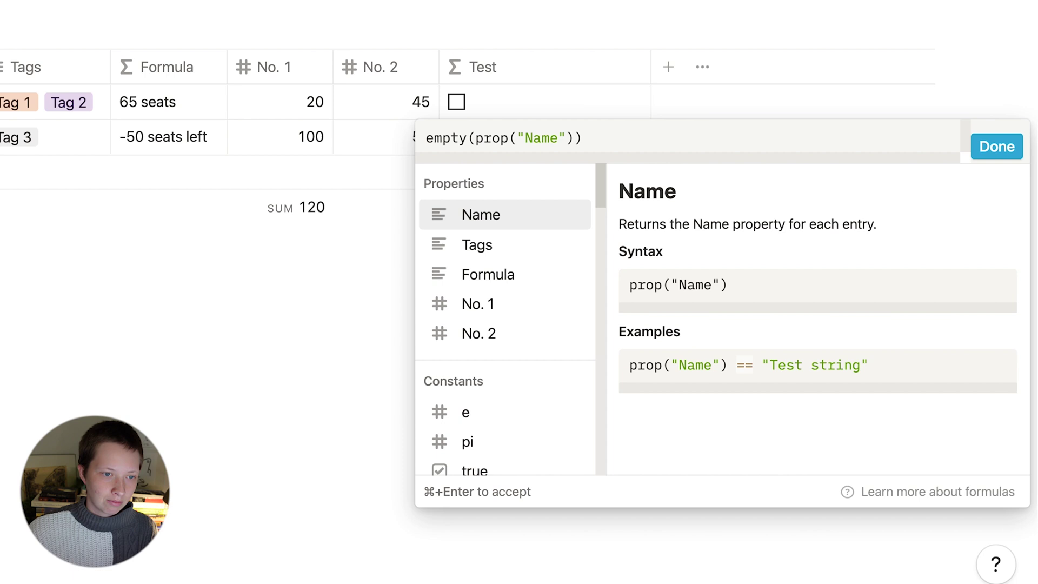
pyautogui.press('super+Return')
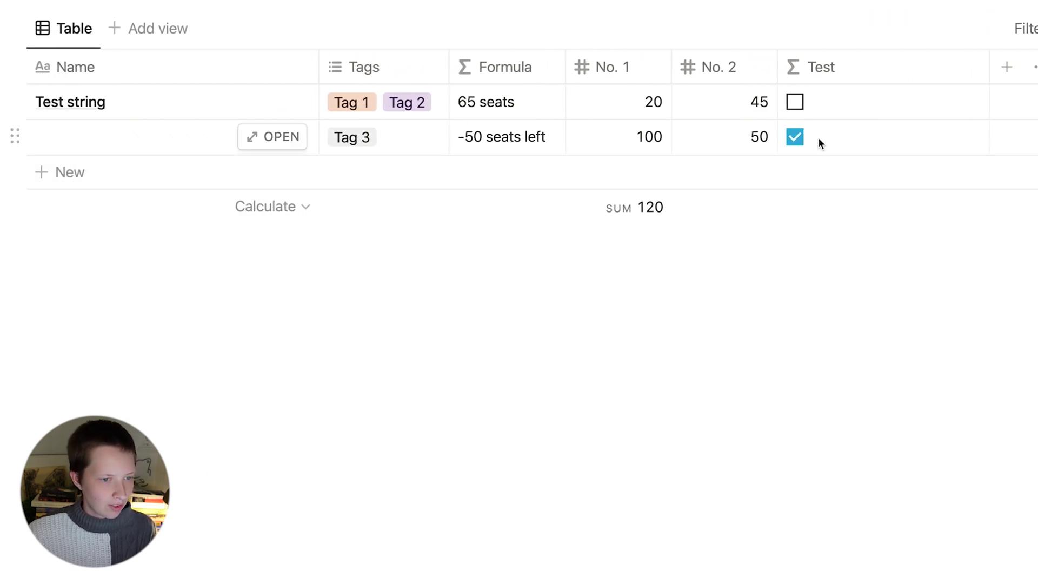
# Negate the Test formula to not empty(prop("Name")), select the whole expression and close the formula editor.
pyautogui.click(823, 128)
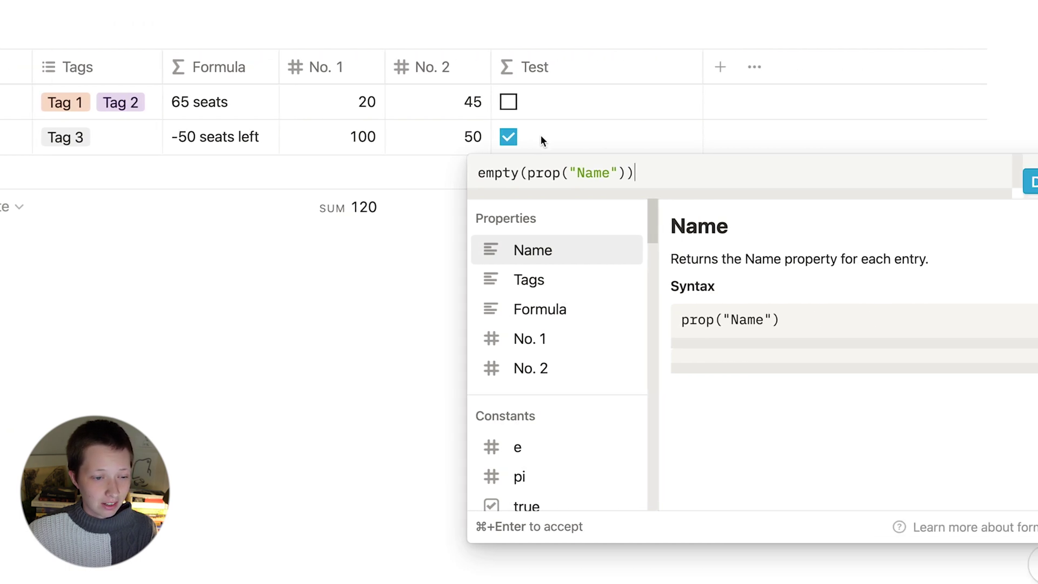
pyautogui.click(425, 173)
pyautogui.write('not')
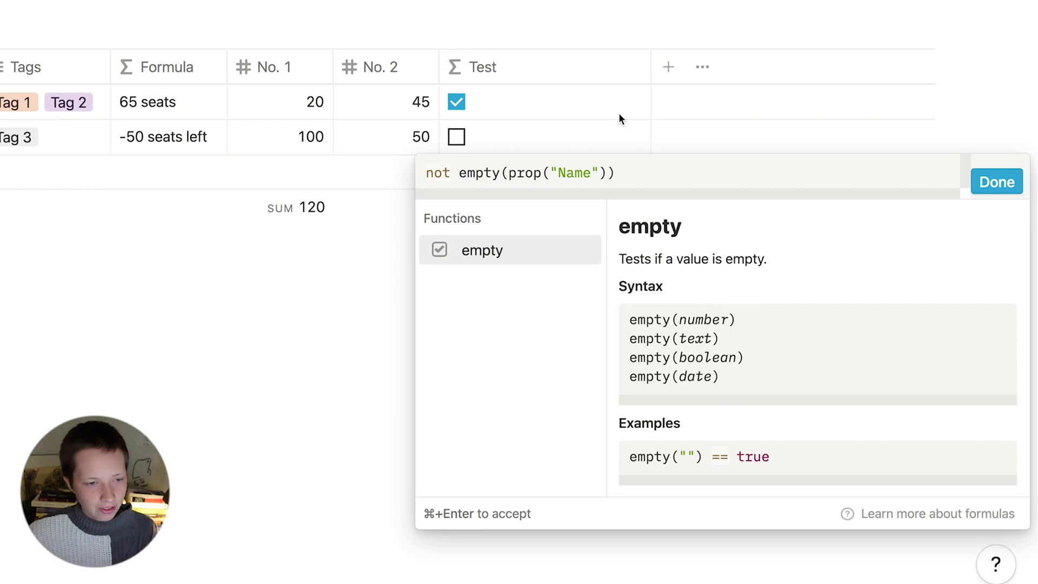
pyautogui.moveTo(629, 169); pyautogui.dragTo(422, 170)
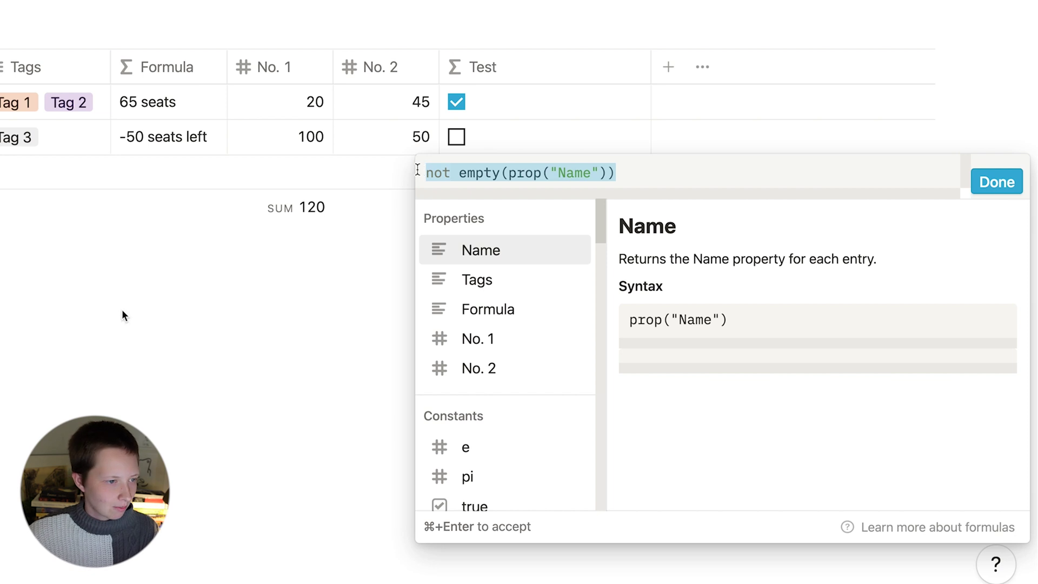
pyautogui.press('Escape')
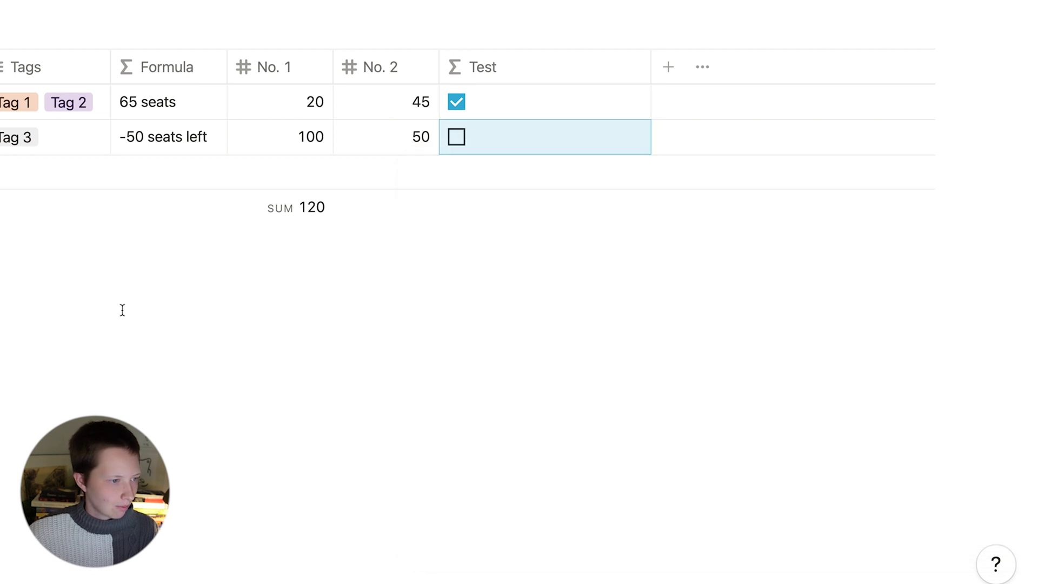
# Extend the Formula column's if condition with and not empty(prop("Name")) after the Tag 1 check.
pyautogui.click(152, 137)
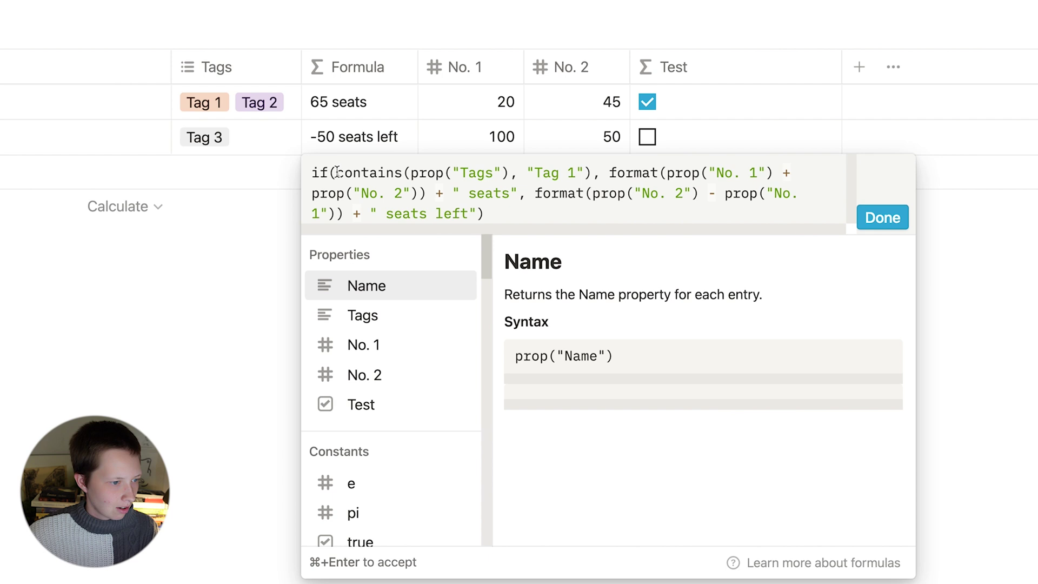
pyautogui.click(595, 172)
pyautogui.write('and not empty(prop("Name"))')
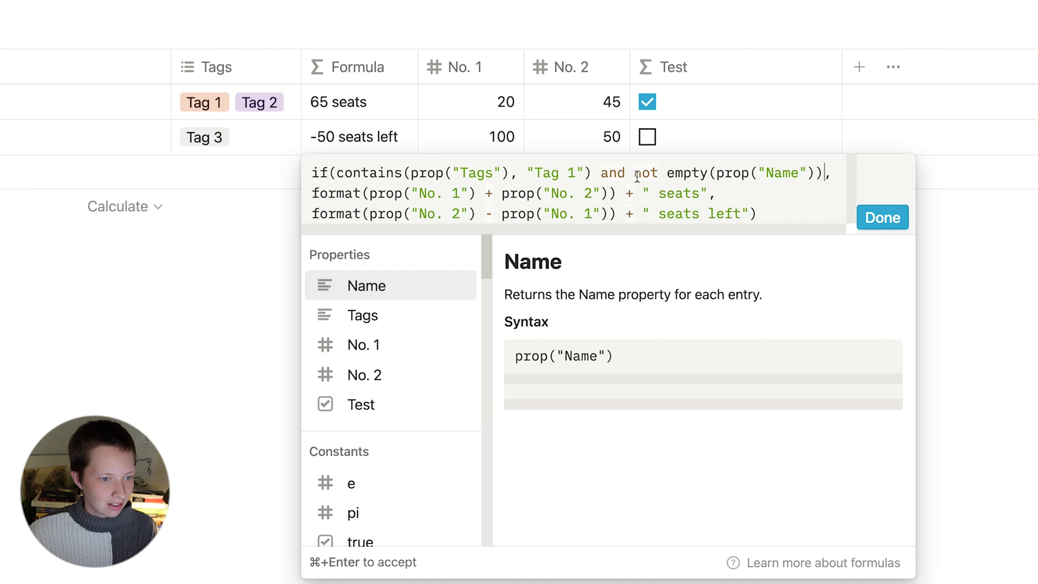
pyautogui.click(886, 216)
# Clear the first row's name to test the extended condition and re-enter it as "Test string".
pyautogui.click(51, 110)
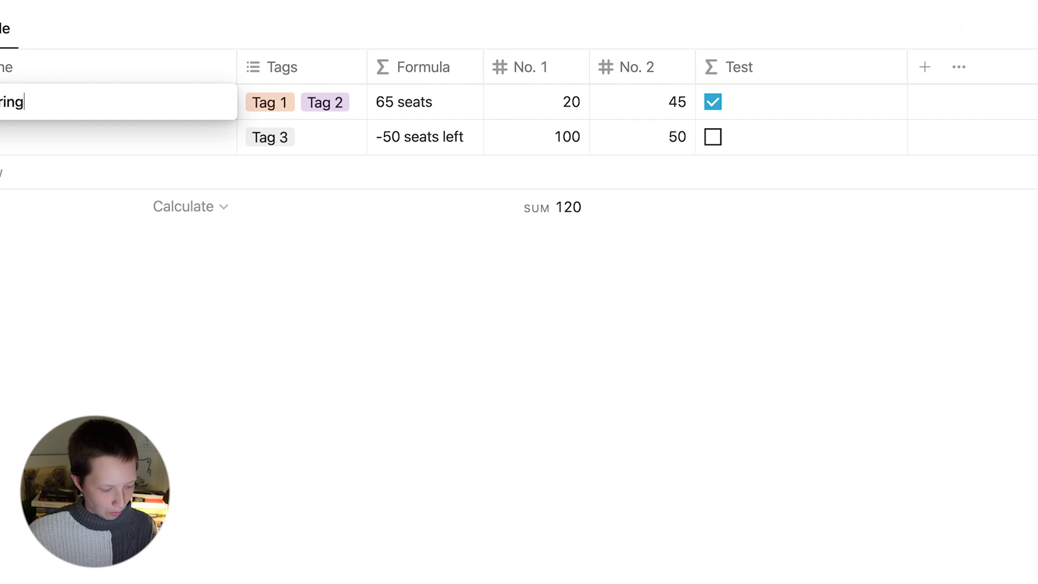
pyautogui.press('super+a')
pyautogui.press('BackSpace')
pyautogui.press('Escape')
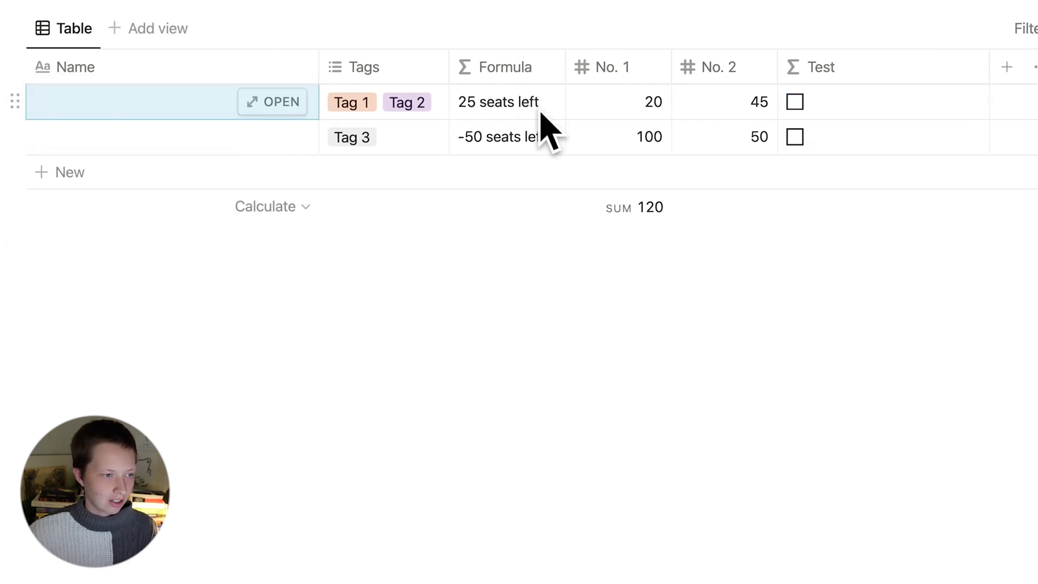
pyautogui.write('Test strin')
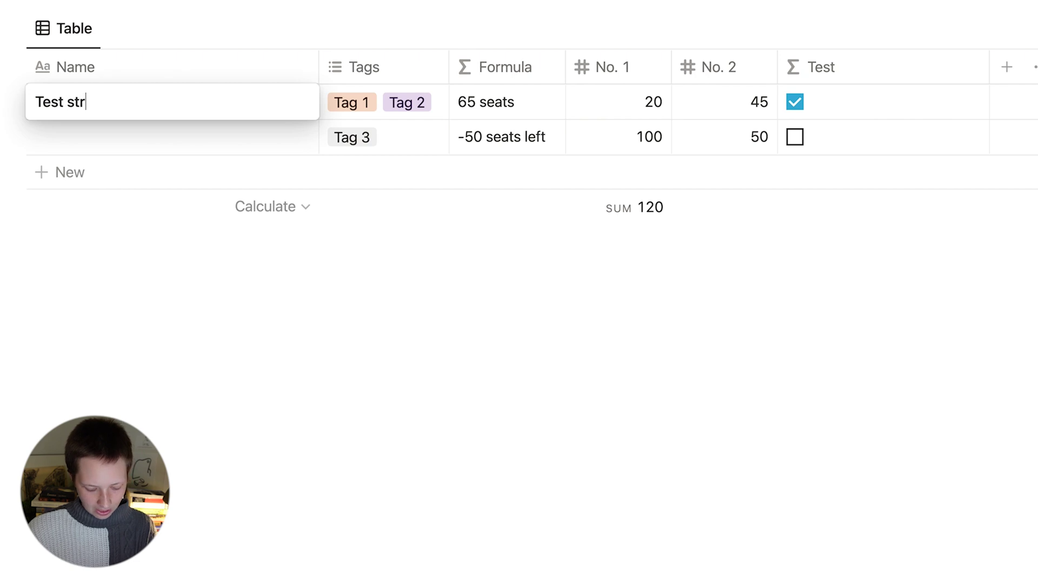
pyautogui.write('g')
pyautogui.press('Escape')
pyautogui.click(468, 269)
# Review the extended if condition in the Formula column's formula.
pyautogui.click(504, 136)
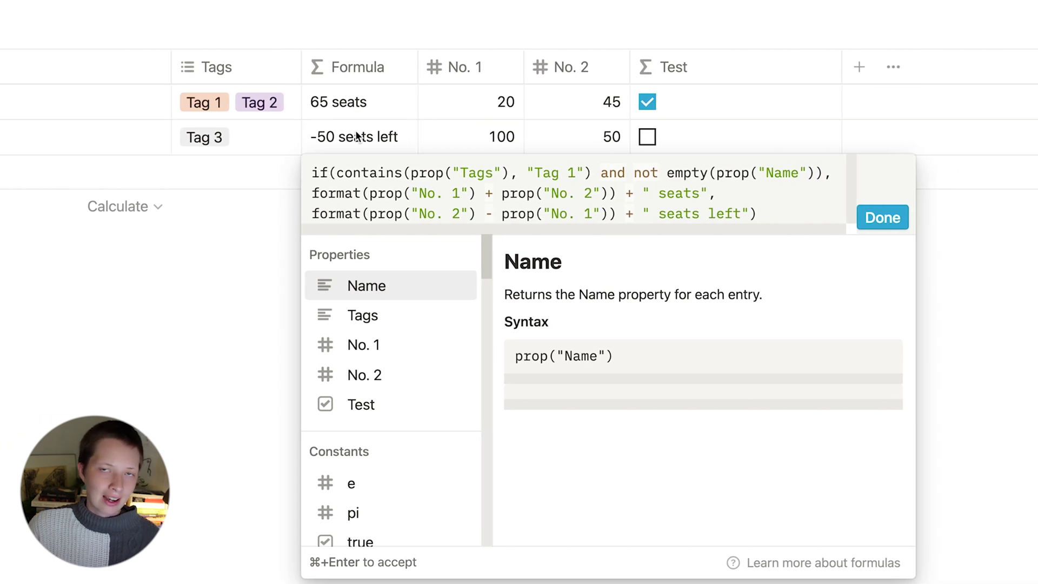
pyautogui.click(107, 222)
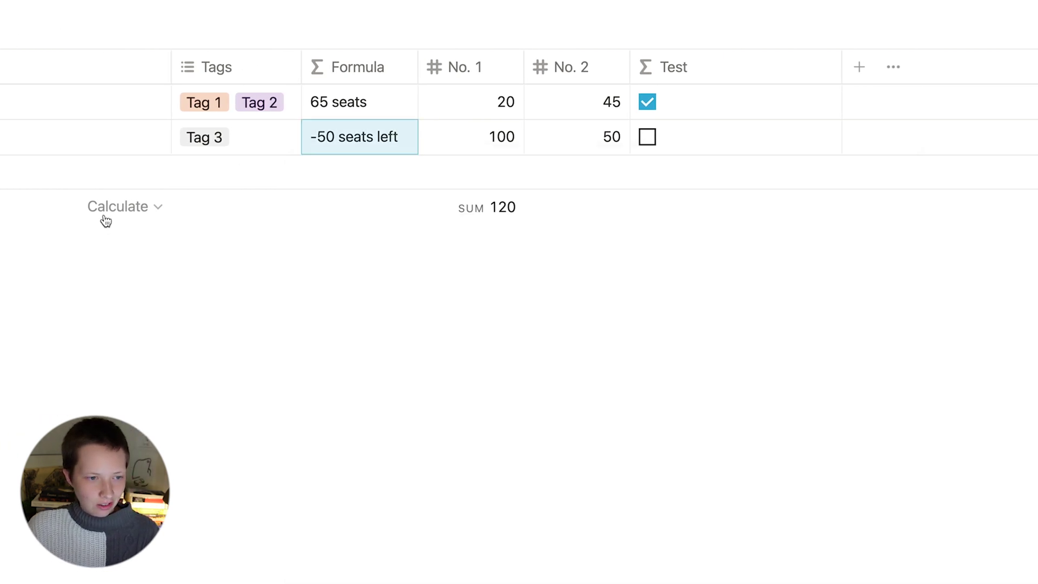
pyautogui.click(354, 293)
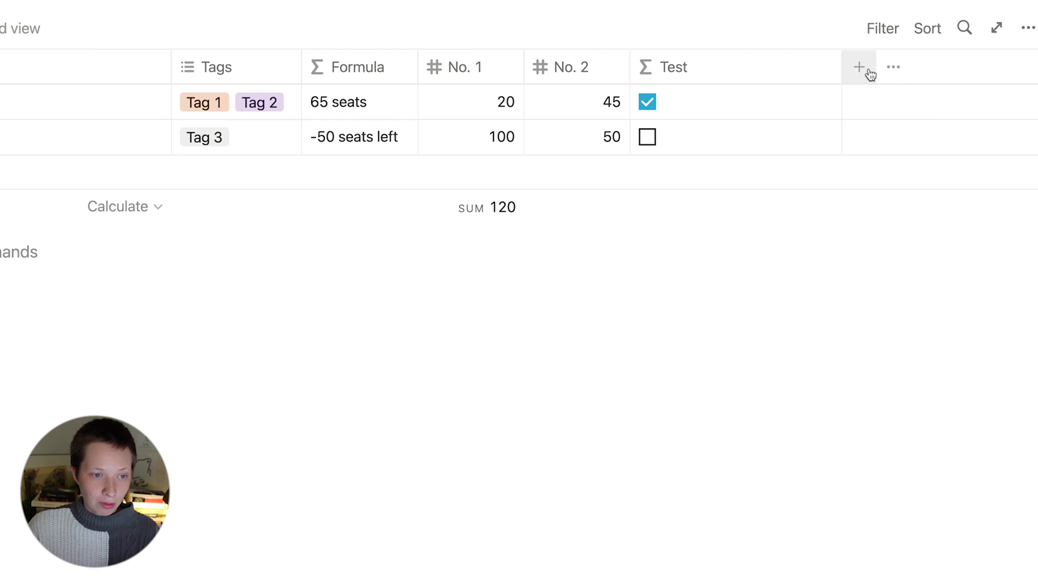
# Add a Date property of type Date to the table and move its column directly before Tags.
pyautogui.click(870, 75)
pyautogui.write('Date')
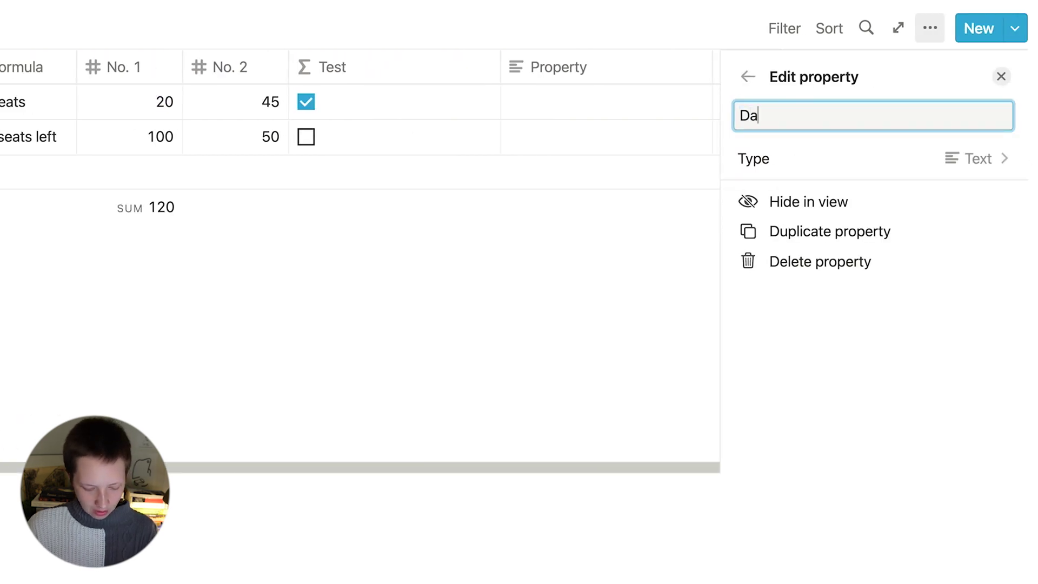
pyautogui.click(850, 162)
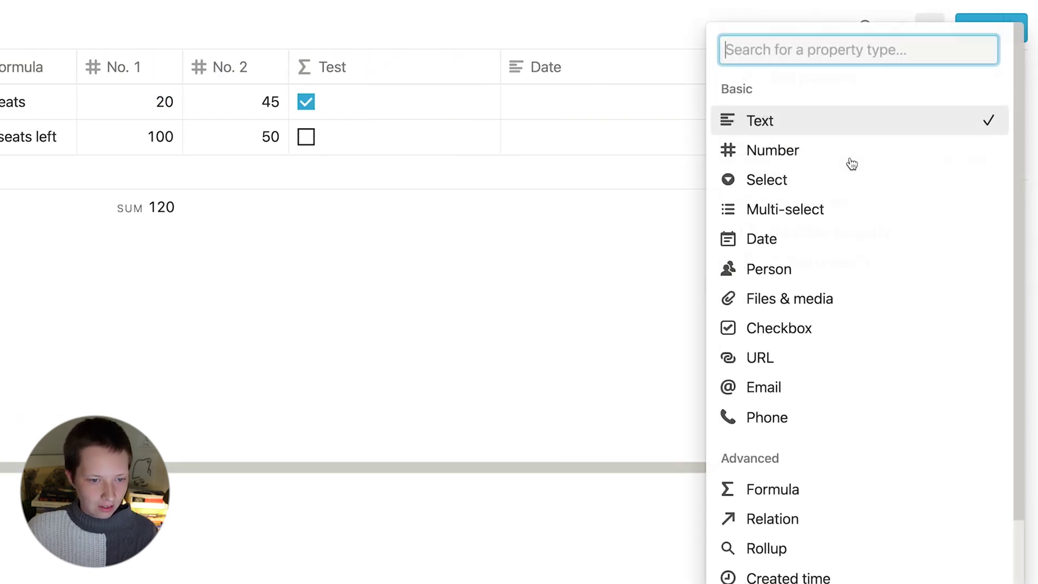
pyautogui.click(768, 241)
pyautogui.click(545, 294)
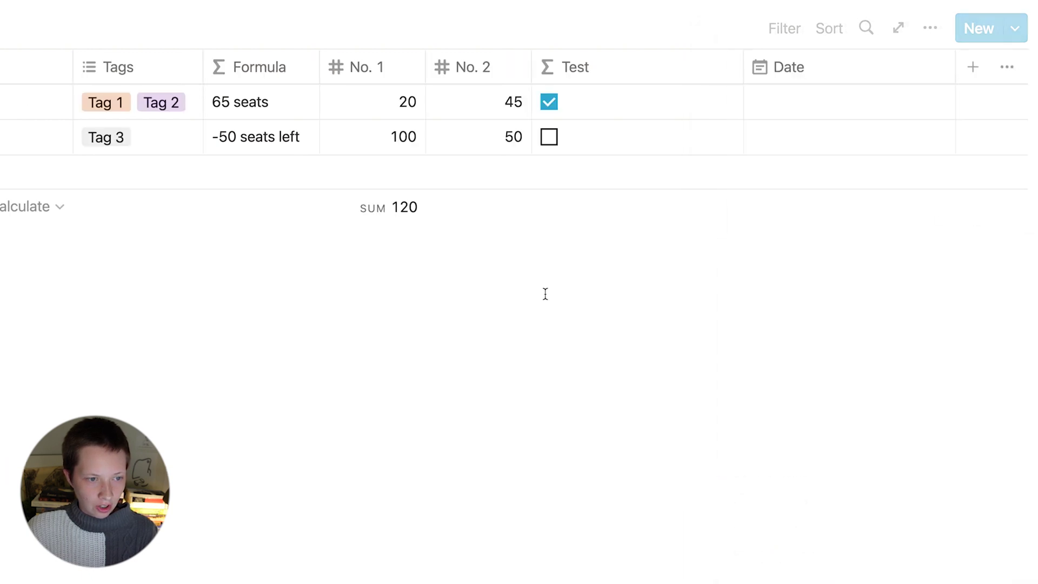
pyautogui.moveTo(832, 74); pyautogui.dragTo(188, 74)
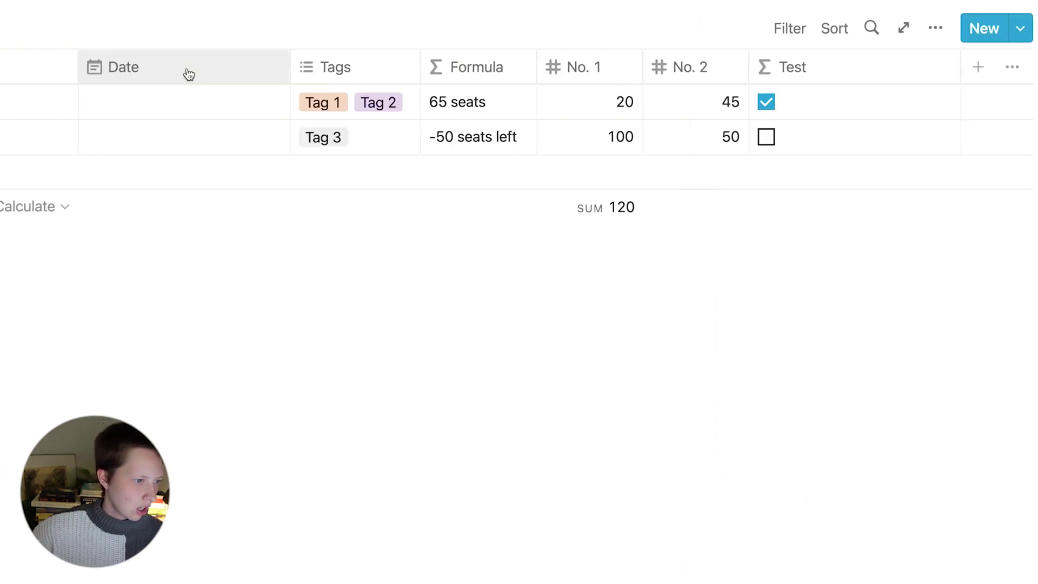
# Set the first row's date to March 26, 2022 and resize the Date column so the date fits on one line.
pyautogui.moveTo(290, 71); pyautogui.dragTo(182, 74)
pyautogui.click(163, 99)
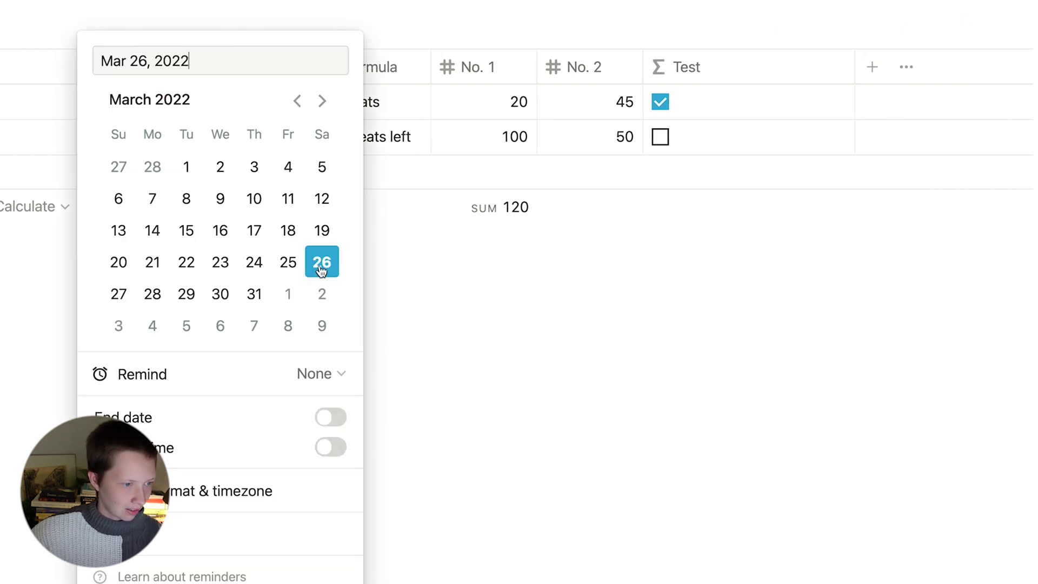
pyautogui.click(621, 324)
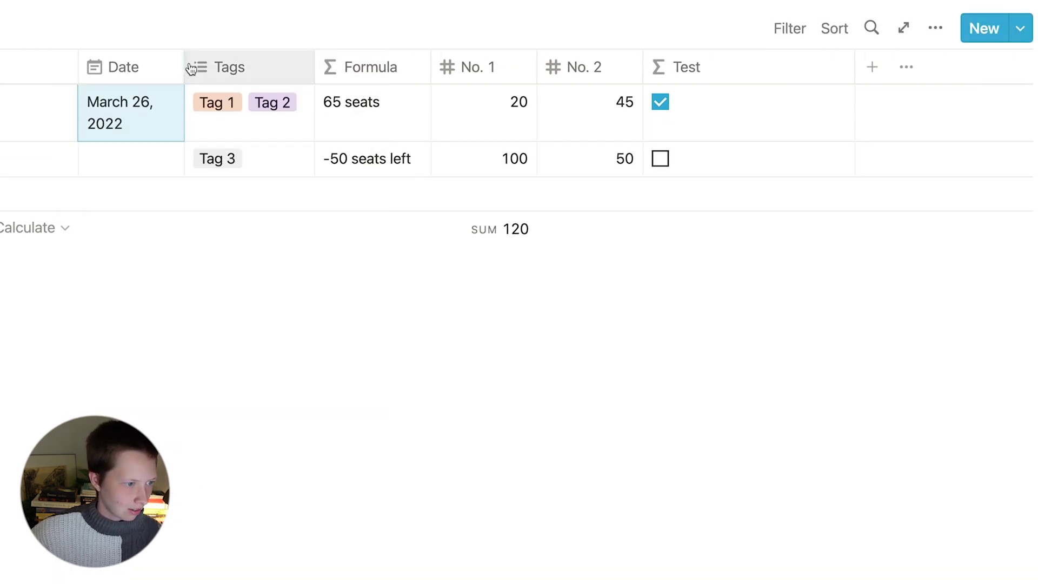
pyautogui.moveTo(185, 64); pyautogui.dragTo(220, 65)
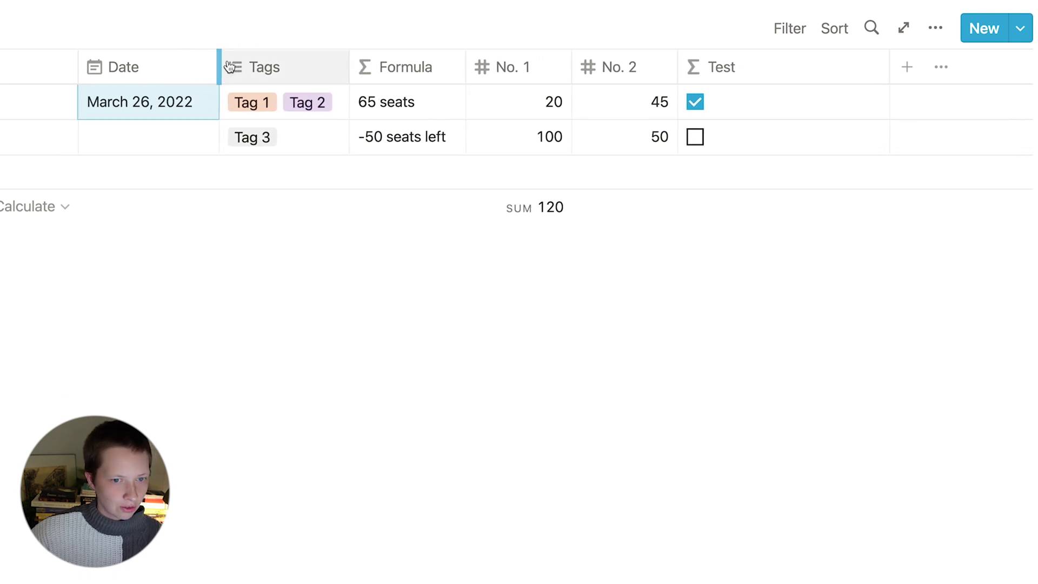
# Replace the Test column's formula with prop("Date") == now().
pyautogui.click(750, 102)
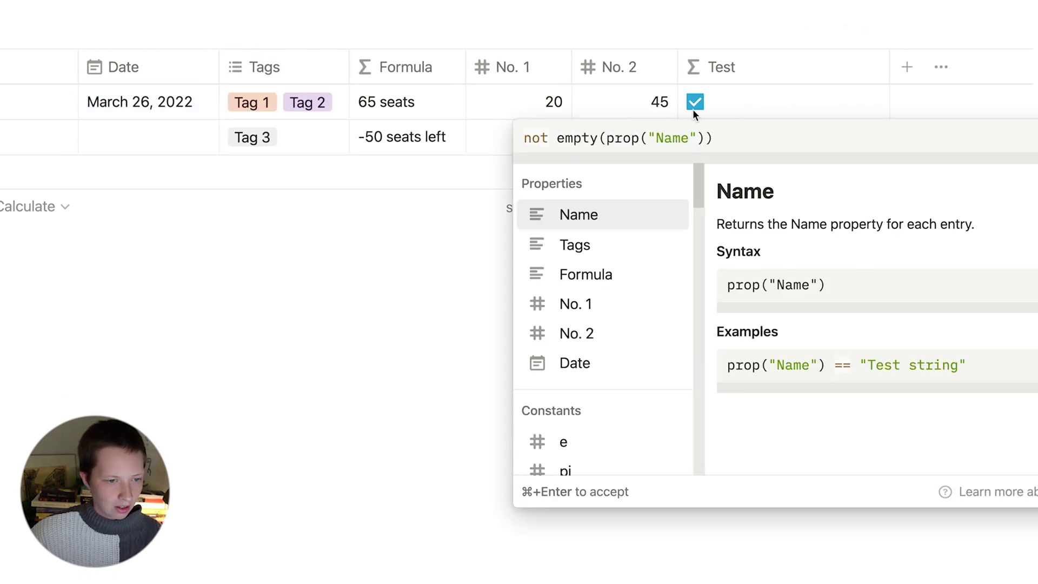
pyautogui.doubleClick(569, 140)
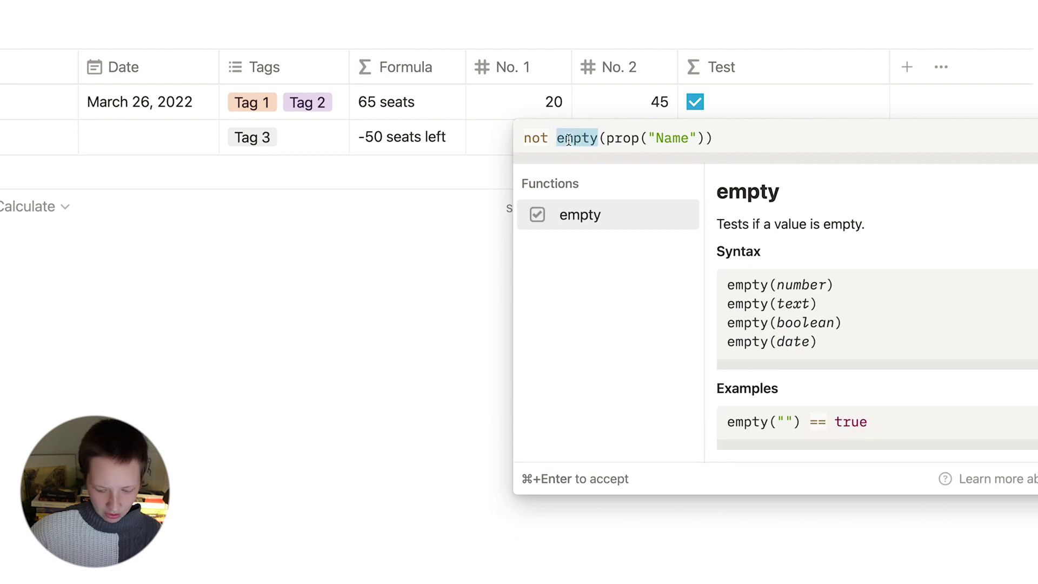
pyautogui.press('super+a')
pyautogui.click(607, 363)
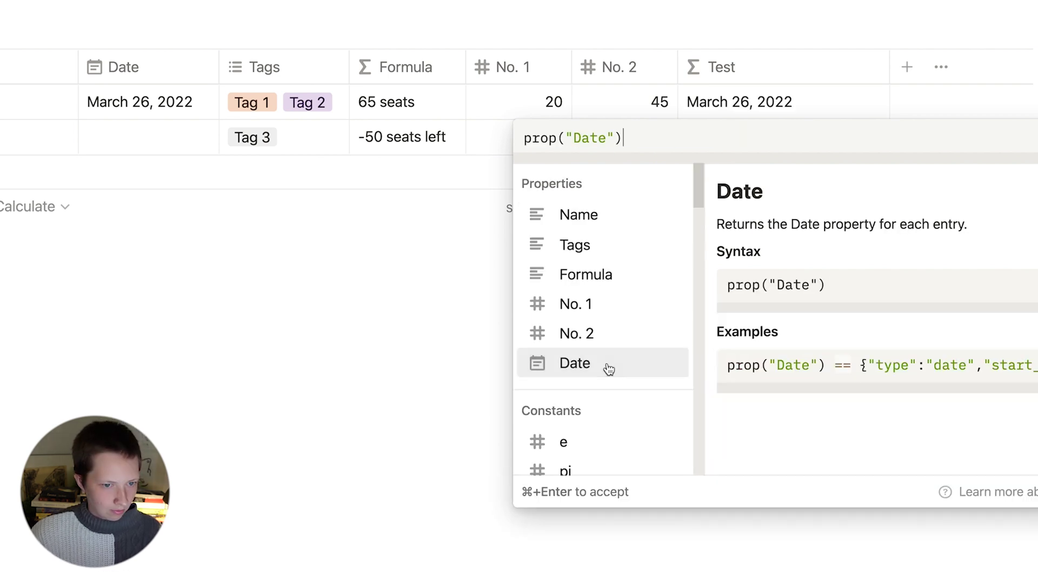
pyautogui.click(526, 142)
pyautogui.click(697, 135)
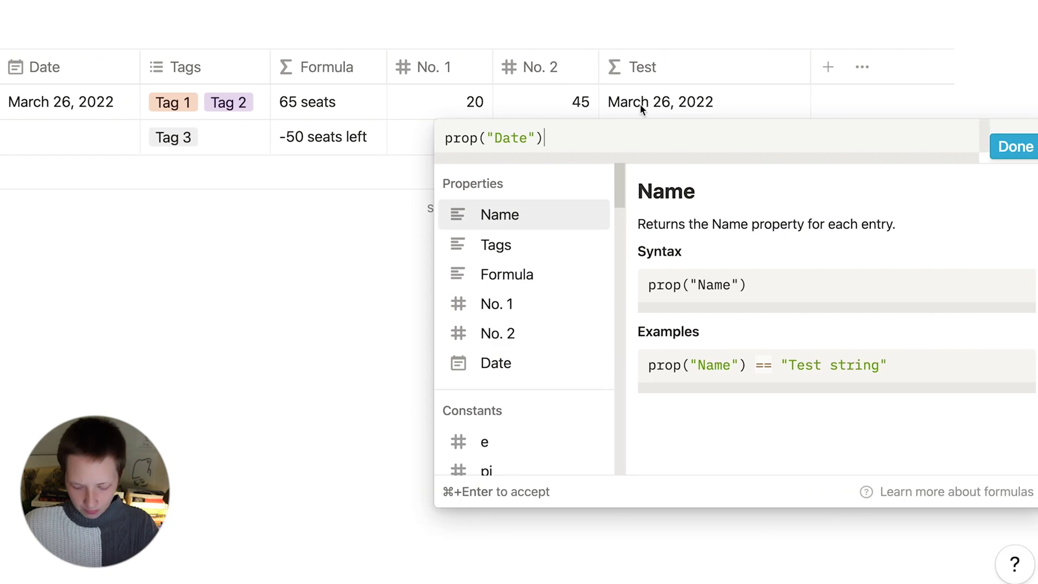
pyautogui.write('== ')
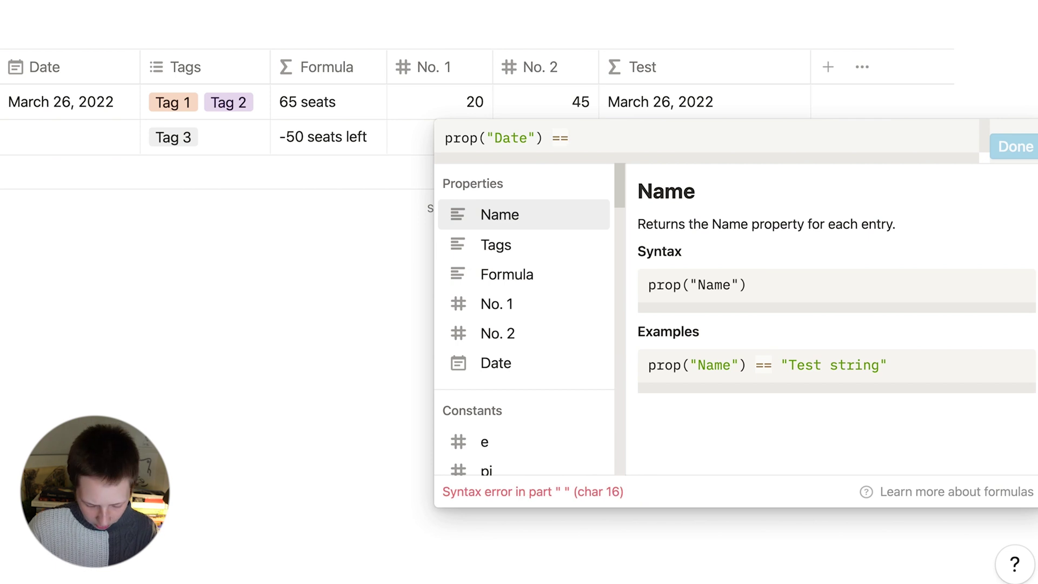
pyautogui.write('now()')
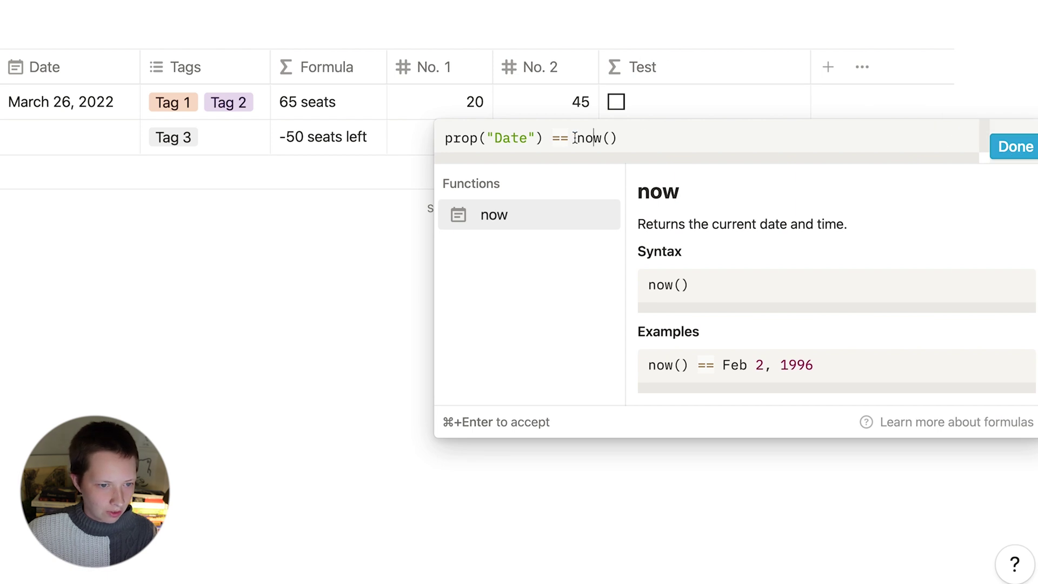
# Reduce the Test formula to now() to check its output, and clear the expression.
pyautogui.moveTo(577, 138); pyautogui.dragTo(443, 138)
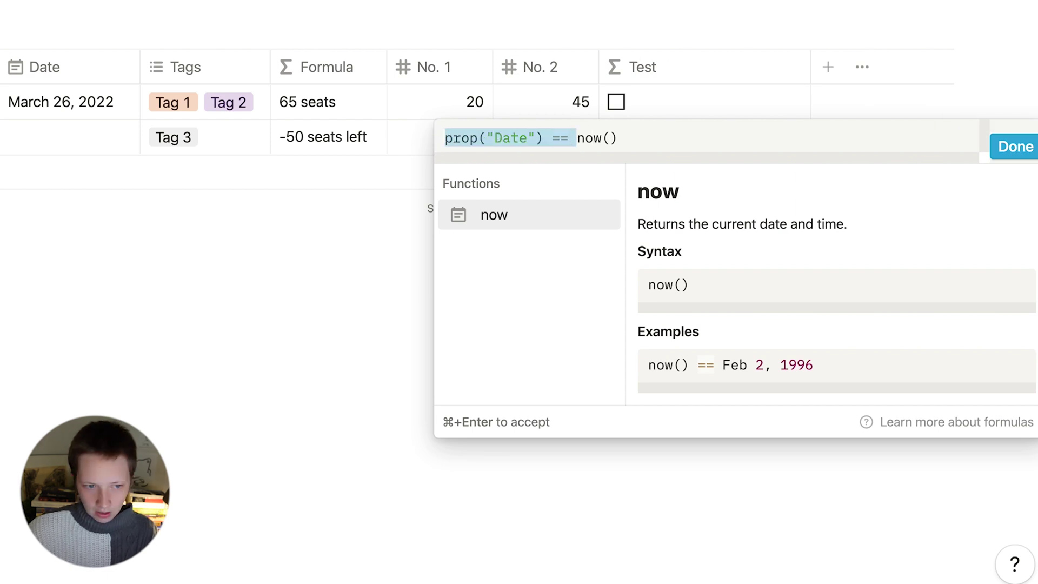
pyautogui.press('BackSpace')
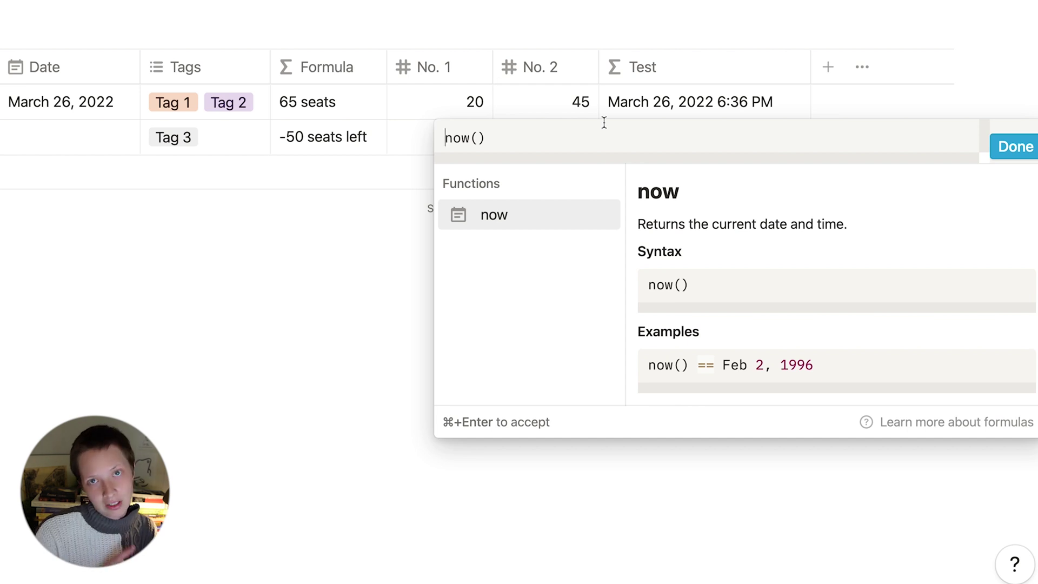
pyautogui.tripleClick(457, 141)
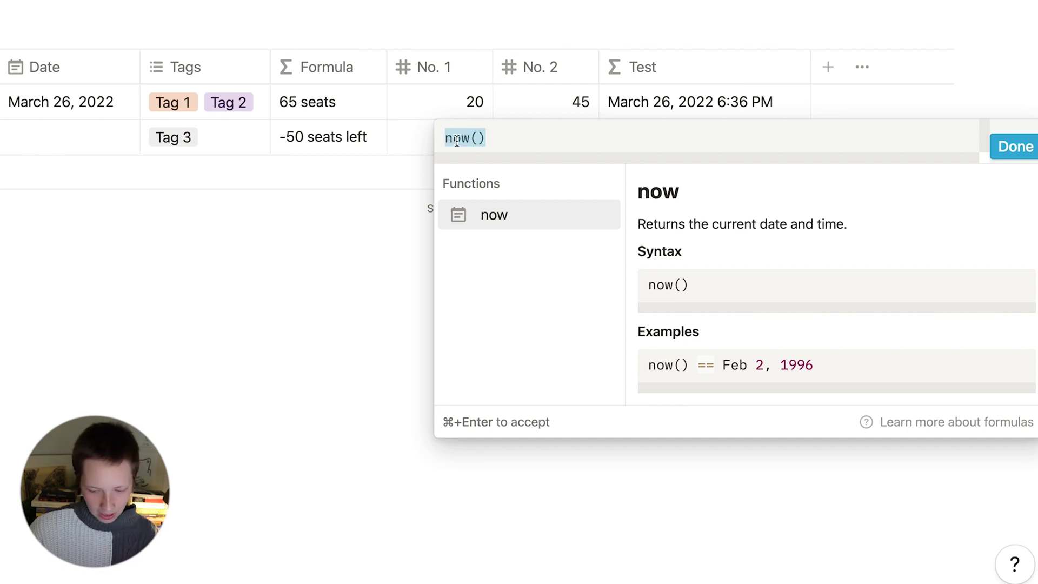
pyautogui.press('BackSpace')
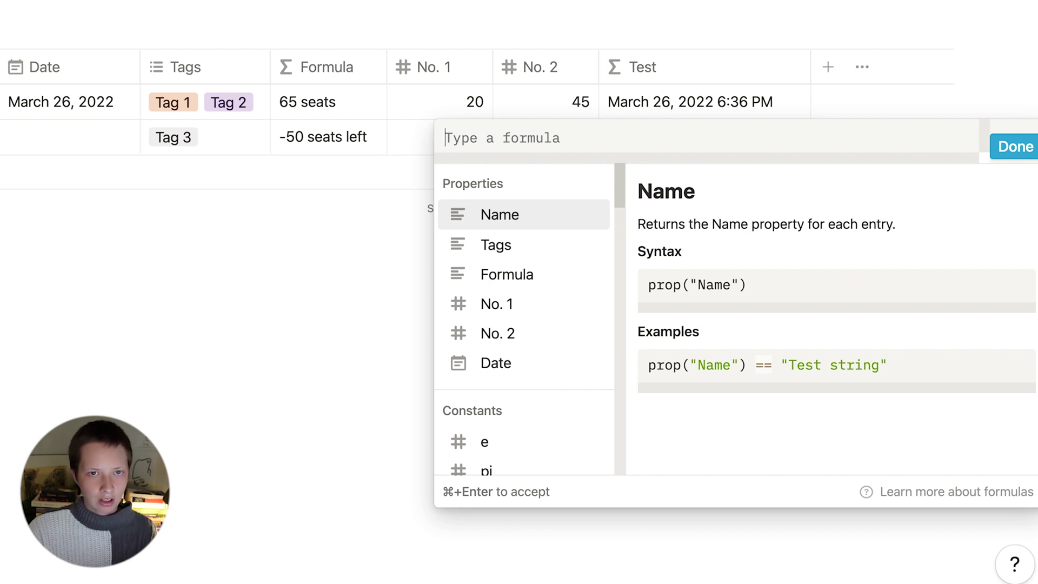
# Write the Test formula as formatDate(prop("Date"), "L").
pyautogui.write('f')
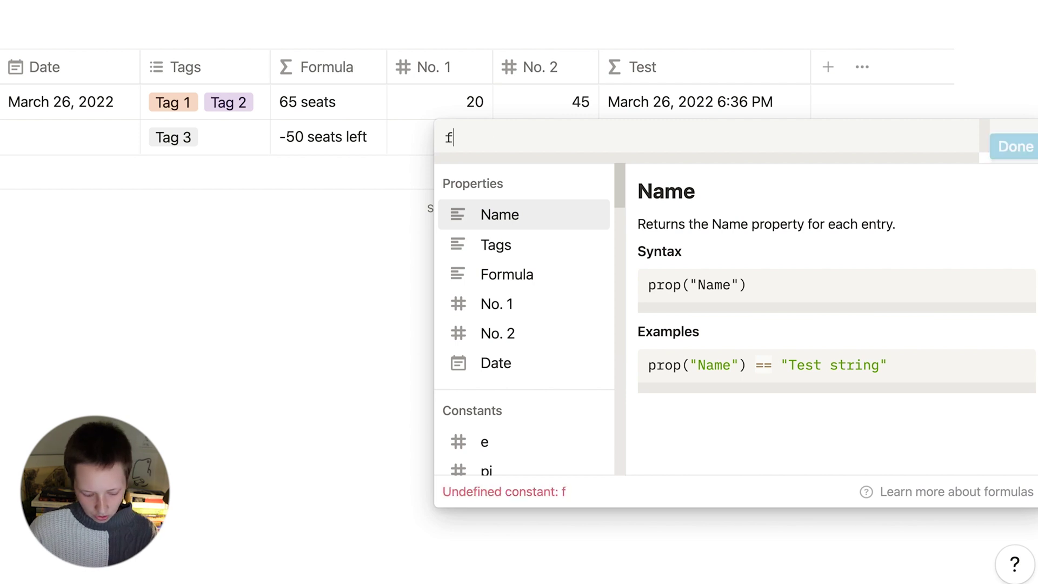
pyautogui.write('ormatDate')
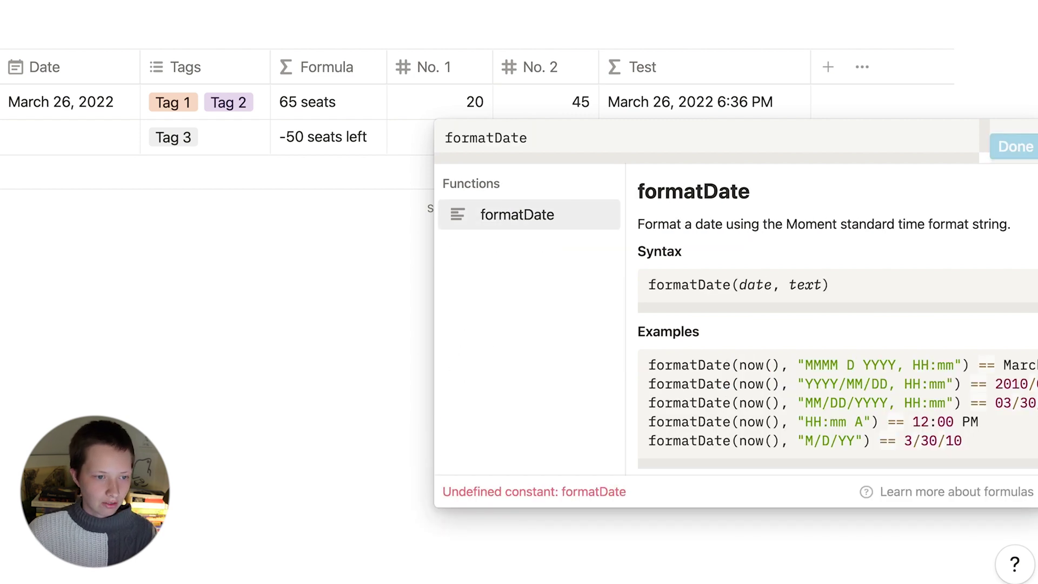
pyautogui.write('(')
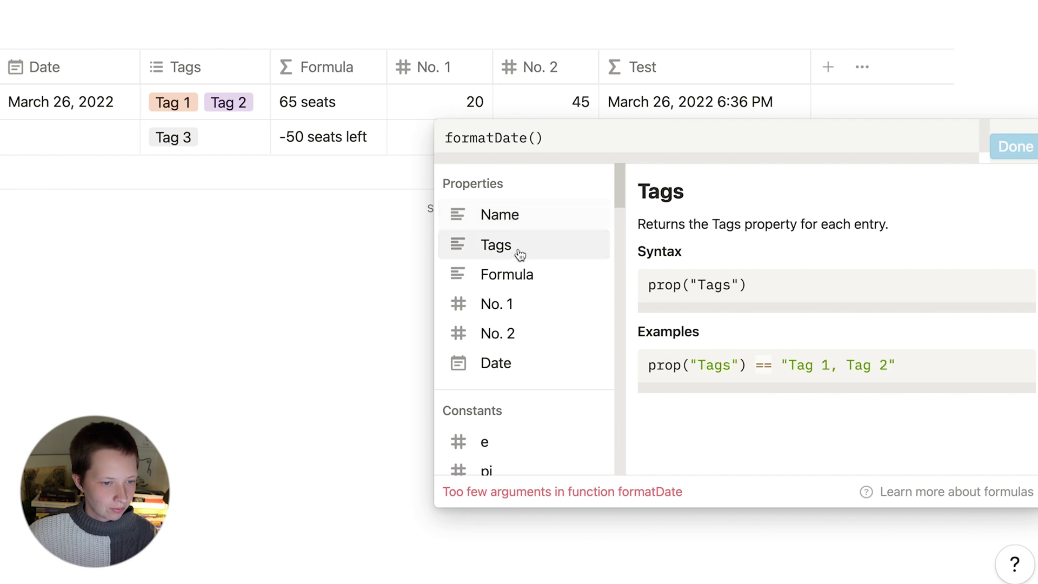
pyautogui.click(500, 368)
pyautogui.write(', "')
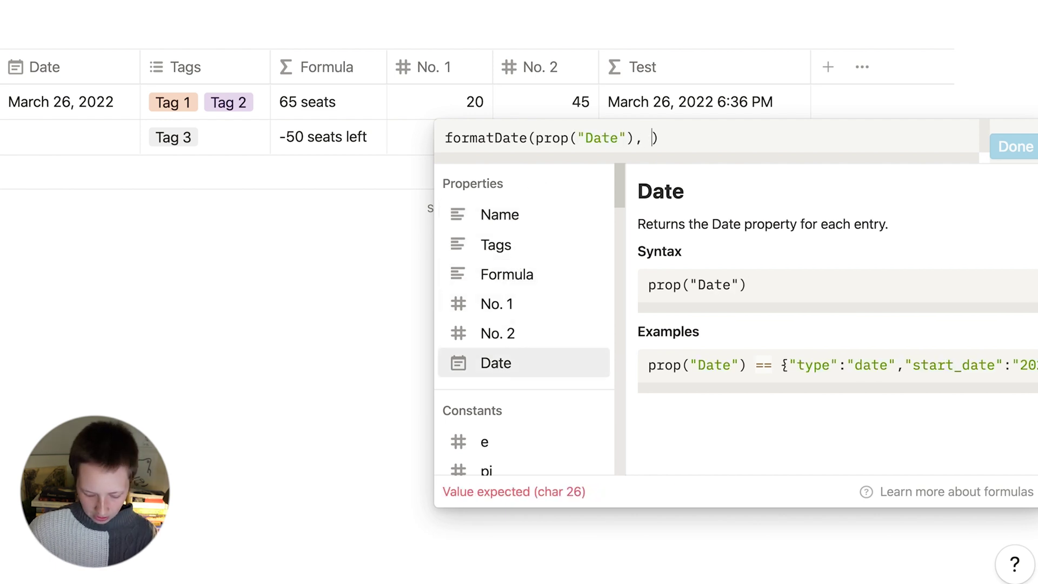
pyautogui.write('MM')
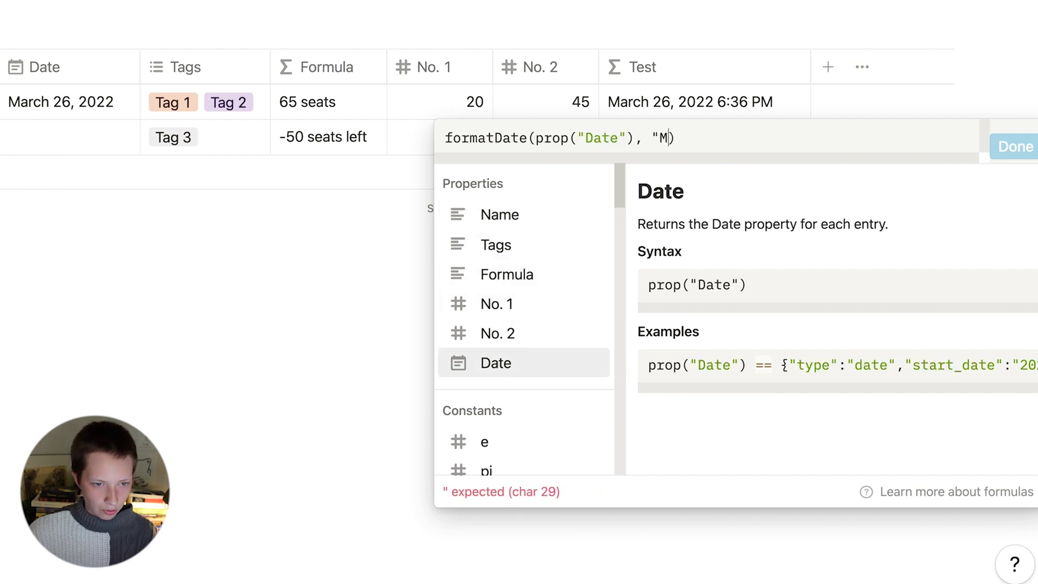
pyautogui.press('BackSpace')
pyautogui.press('BackSpace')
pyautogui.write('L"')
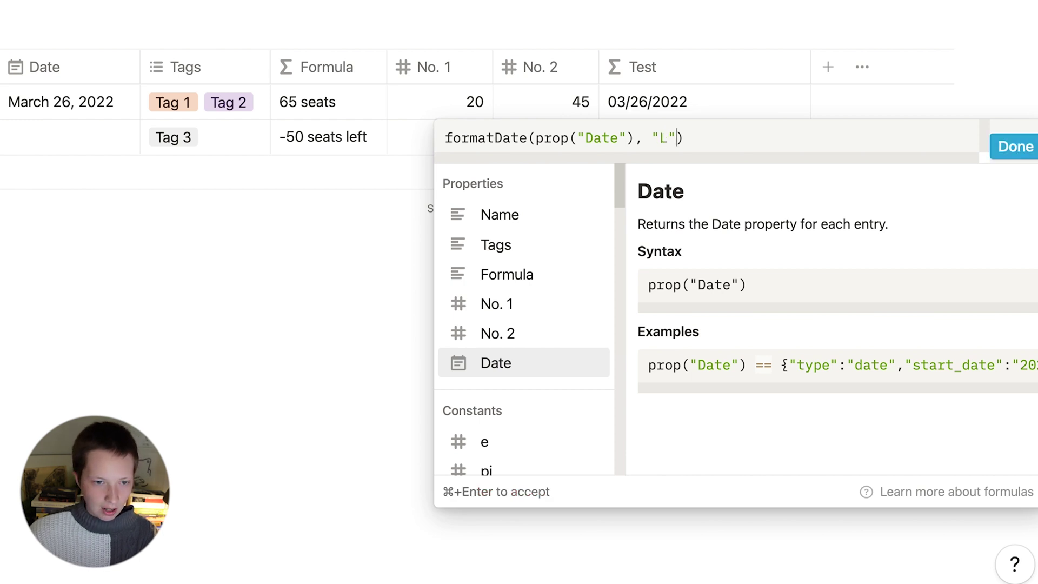
# Extend the Test formula with == formatDate(now(), "L") to compare the date with today, and accept it.
pyautogui.click(497, 368)
pyautogui.press('super+z')
pyautogui.write('== formatDate(')
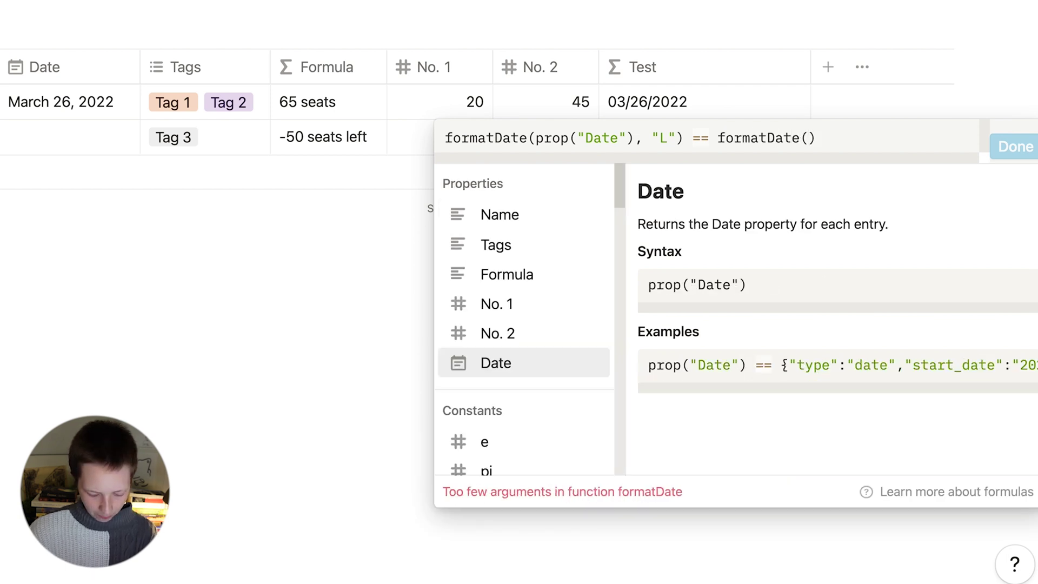
pyautogui.write('now9')
pyautogui.press('BackSpace')
pyautogui.press('BackSpace')
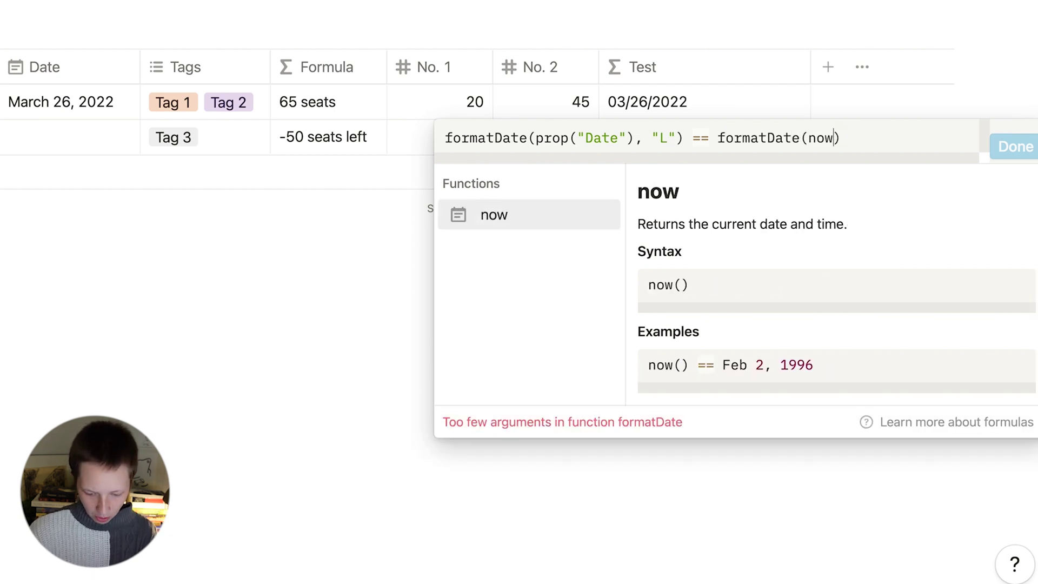
pyautogui.write('(), "L"')
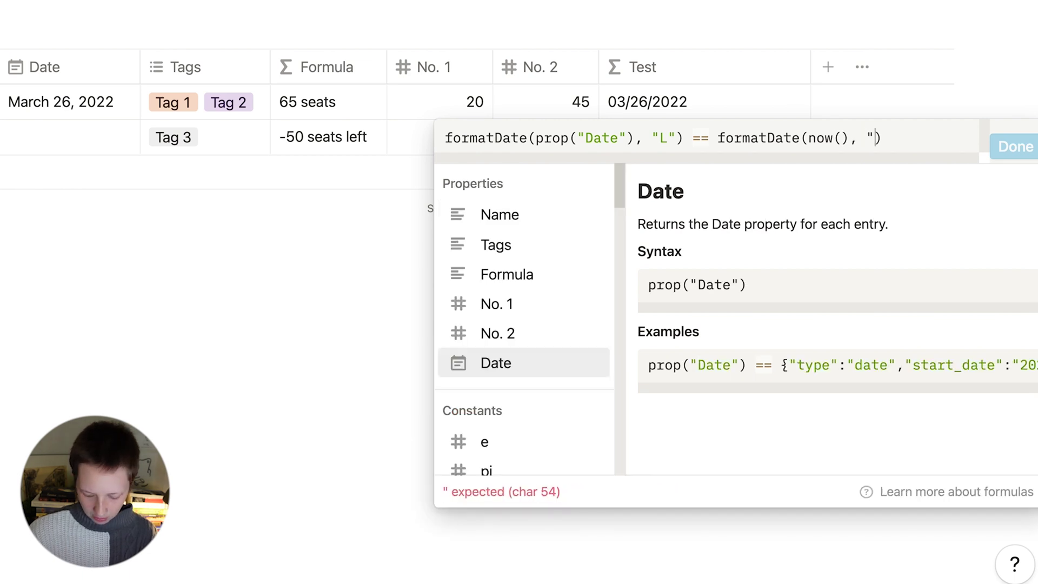
pyautogui.press('super+Return')
# Copy the Test column's entire date comparison formula and close the formula editor.
pyautogui.click(701, 100)
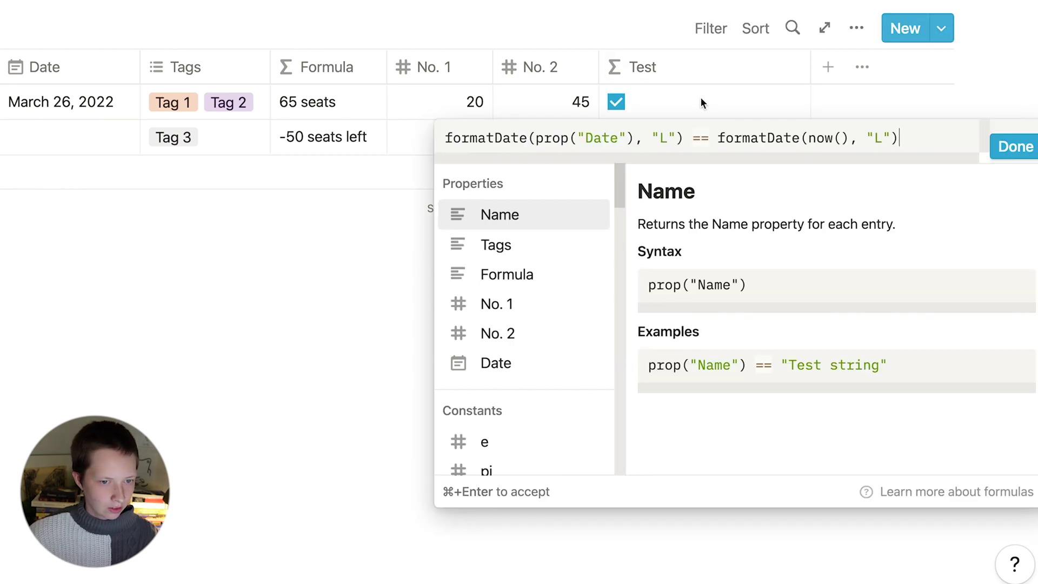
pyautogui.press('super+a')
pyautogui.press('super+c')
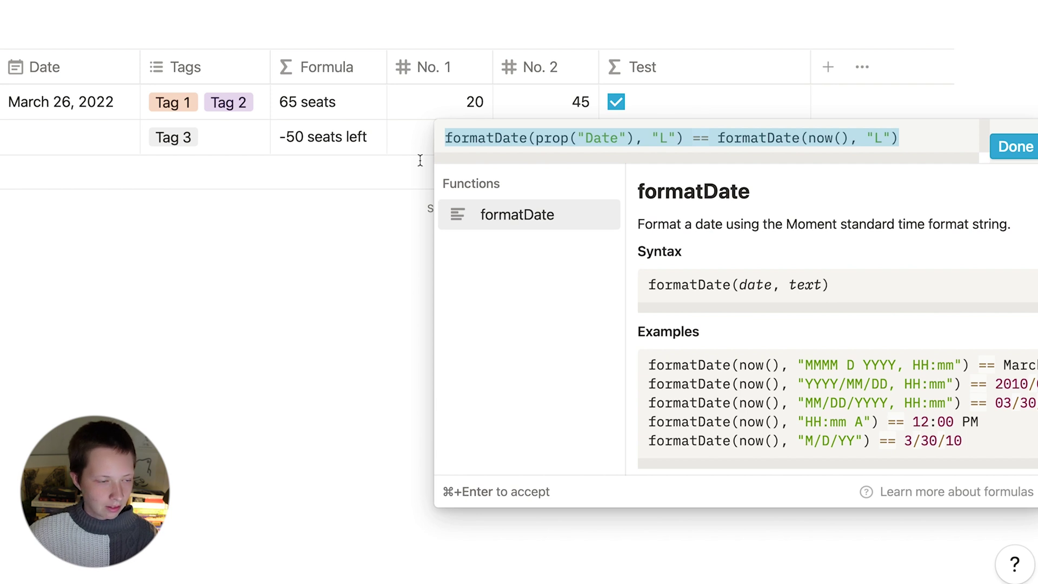
pyautogui.press('Escape')
# Add or formatDate(prop("Date"), "L") == formatDate(now(), "L") after the Name check in the Formula column's if condition and accept it.
pyautogui.click(289, 145)
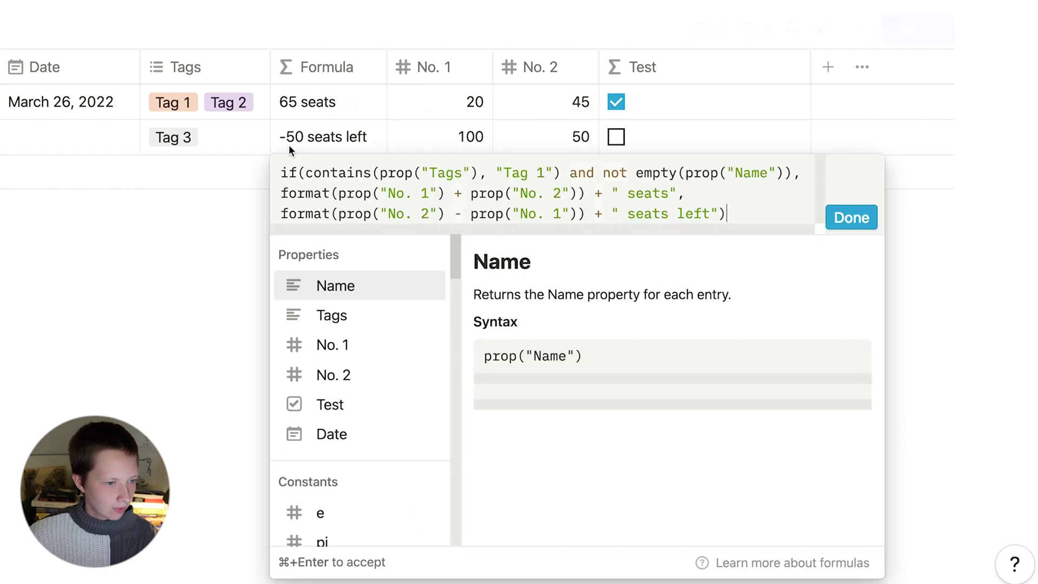
pyautogui.hscroll(-2, 556, 128)
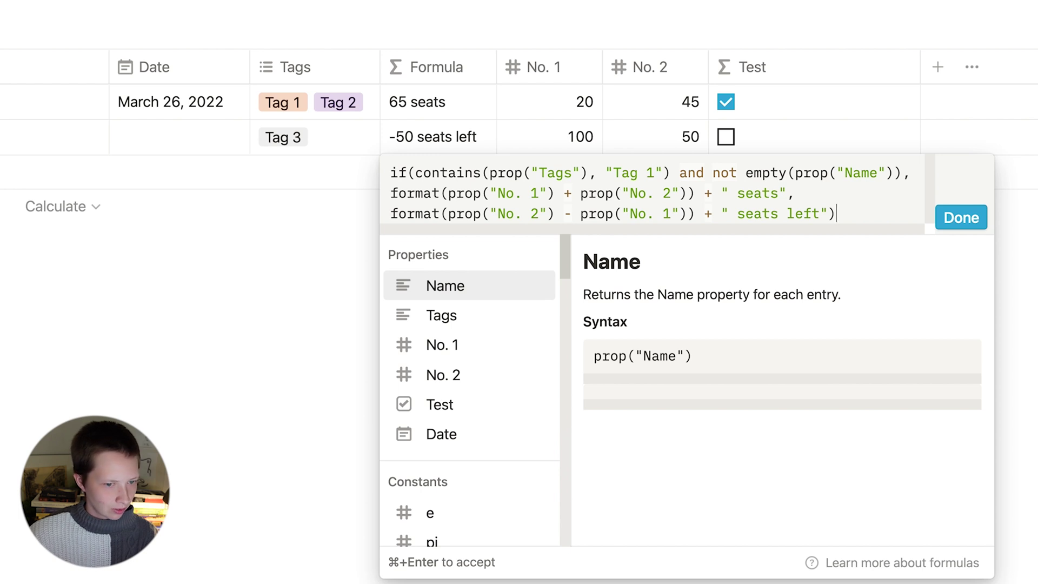
pyautogui.click(901, 172)
pyautogui.write('or')
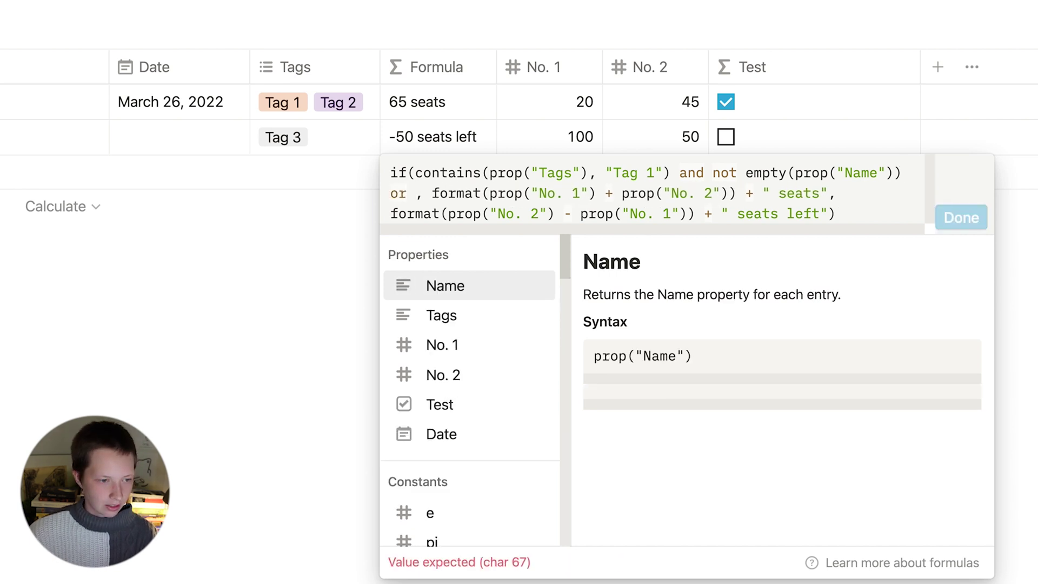
pyautogui.press('super+v')
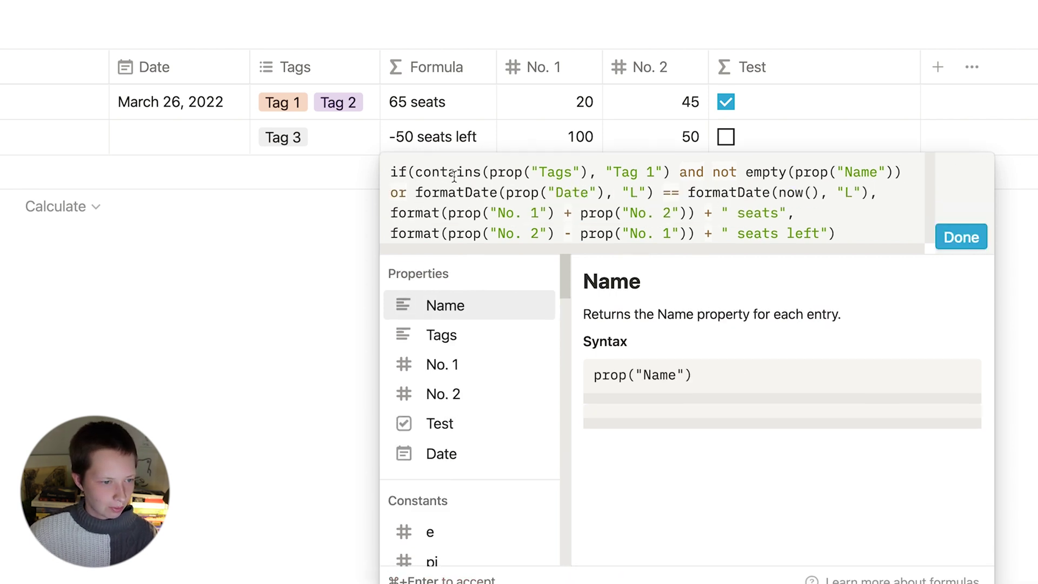
pyautogui.moveTo(415, 193); pyautogui.dragTo(870, 192)
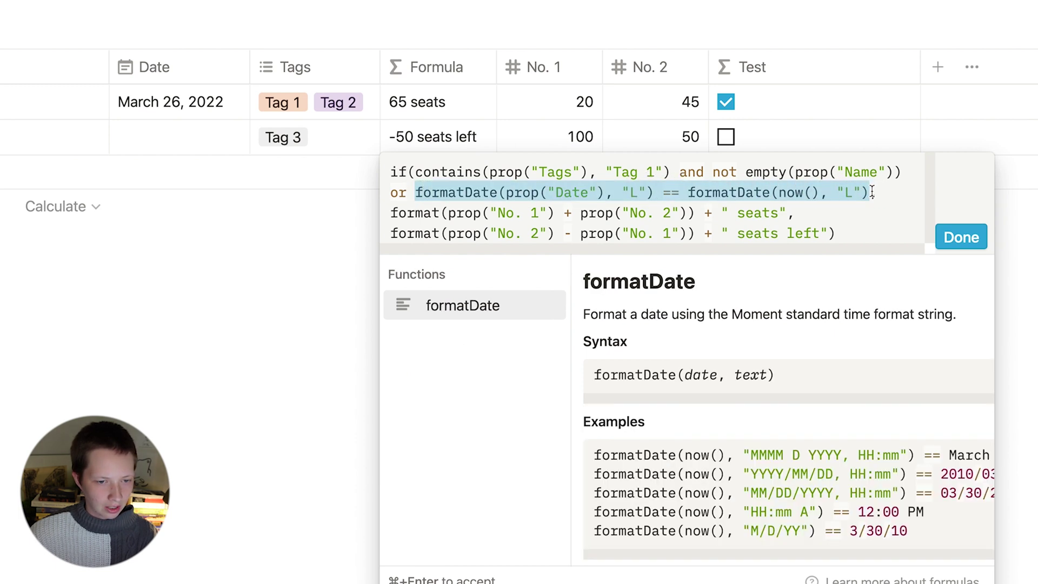
pyautogui.click(912, 196)
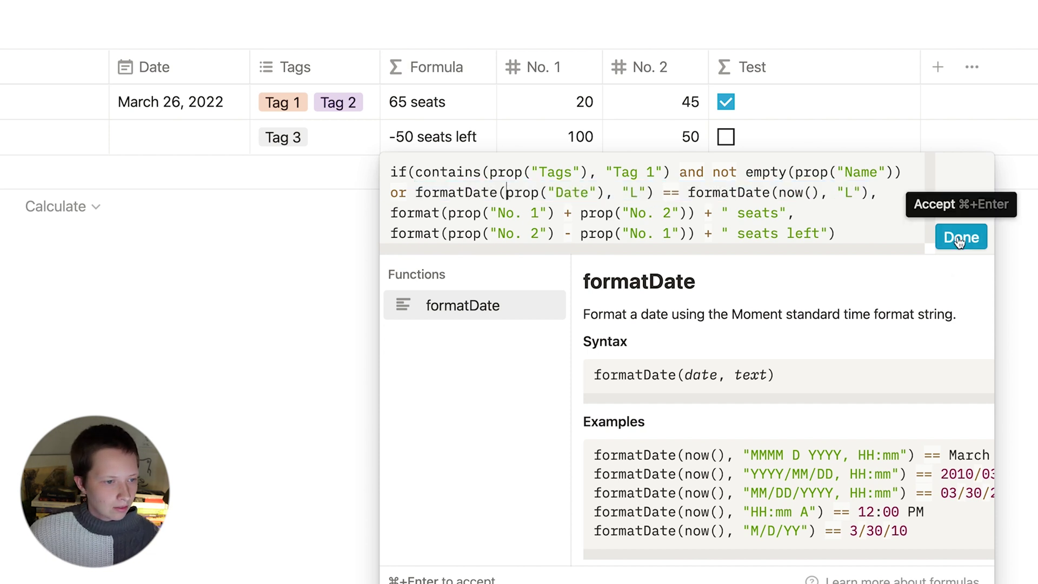
pyautogui.click(958, 242)
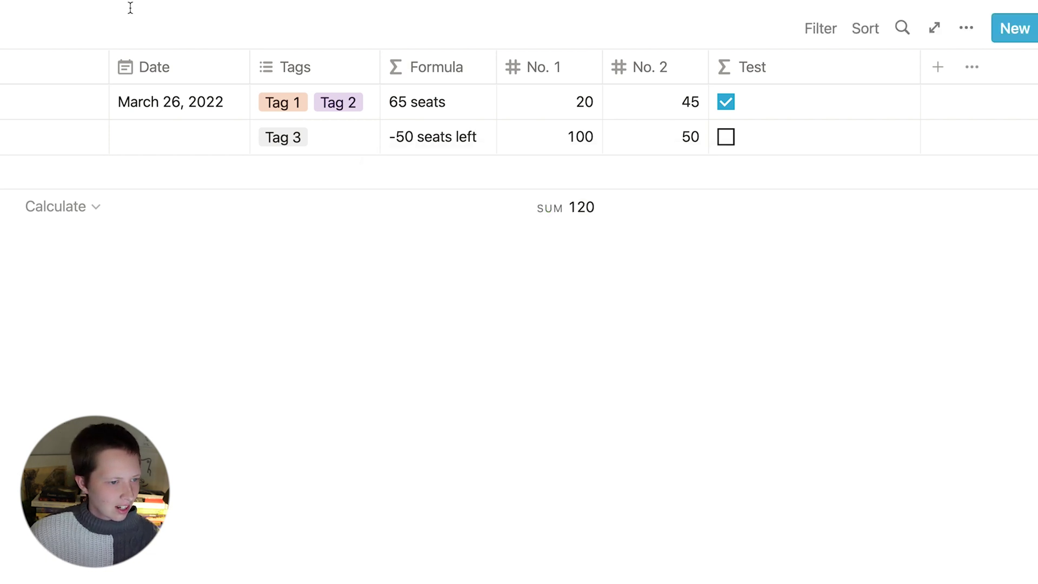
# Set the Date of the second, unnamed row to March 26, 2022.
pyautogui.hscroll(-5, 162, 137)
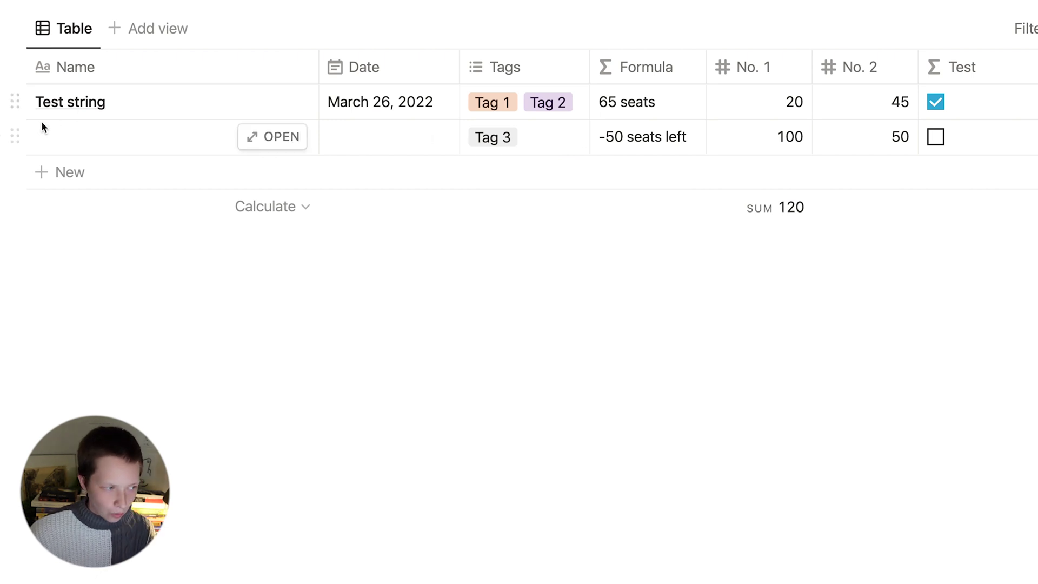
pyautogui.click(359, 151)
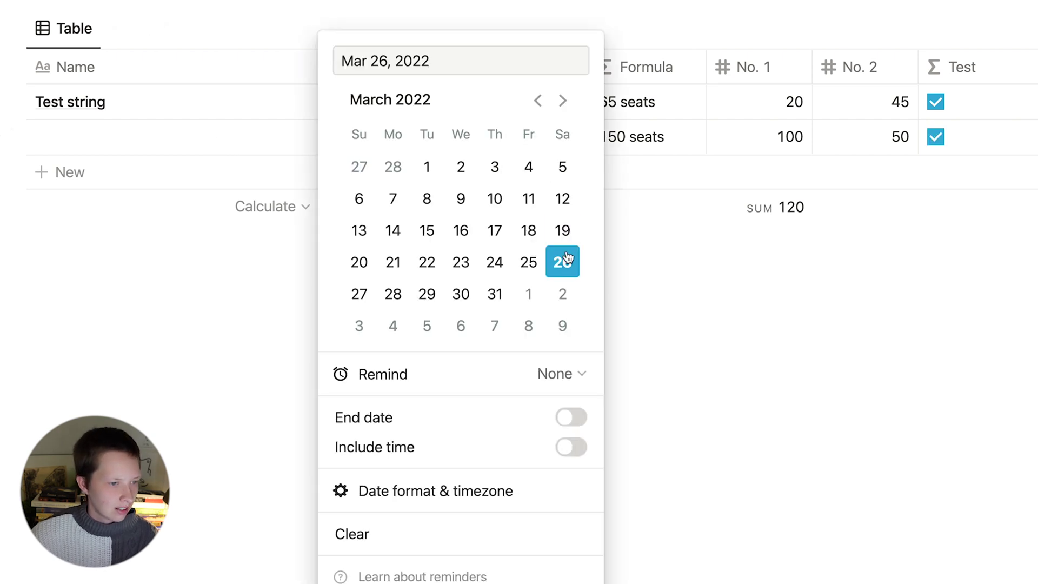
pyautogui.press('Escape')
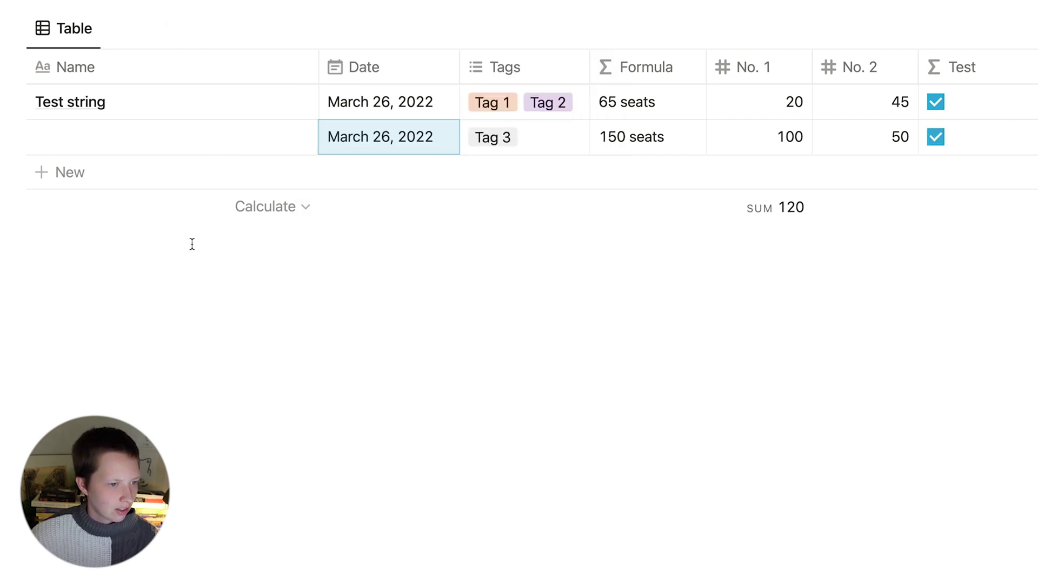
pyautogui.click(191, 244)
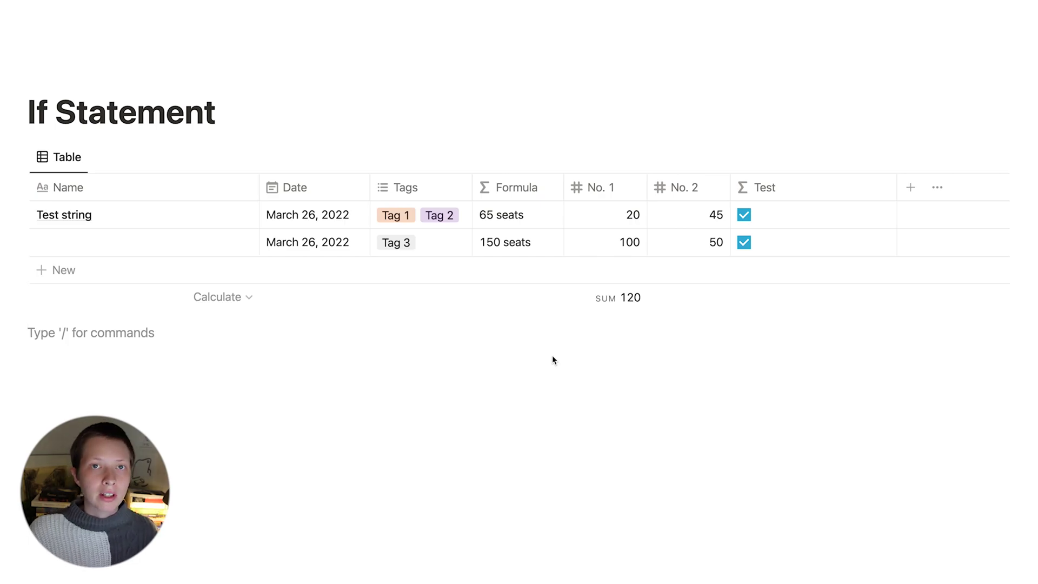
# Delete the Test and No. 2 properties from the table, confirming each deletion.
pyautogui.click(765, 190)
pyautogui.click(766, 381)
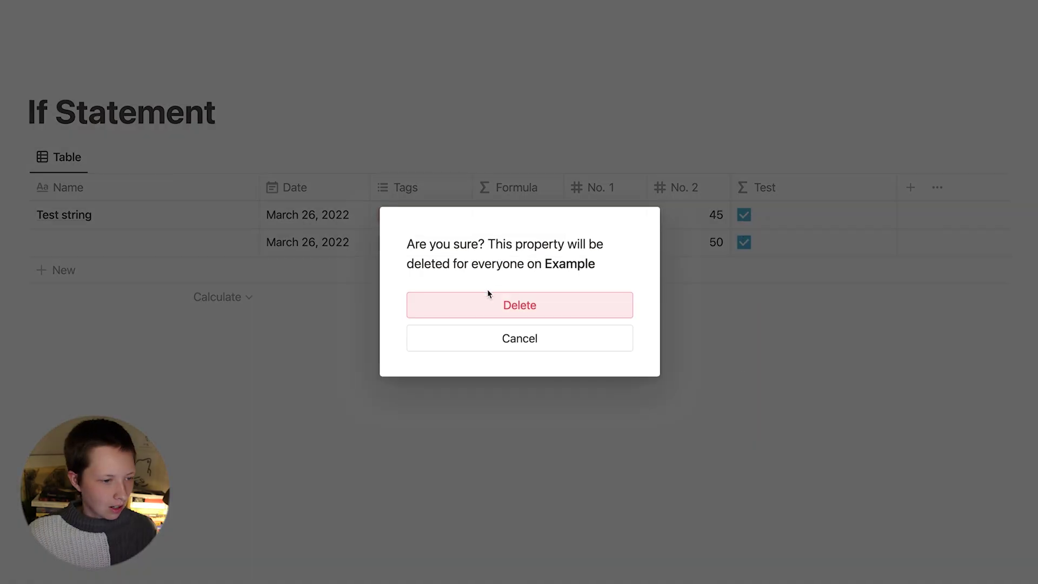
pyautogui.click(488, 297)
pyautogui.click(688, 186)
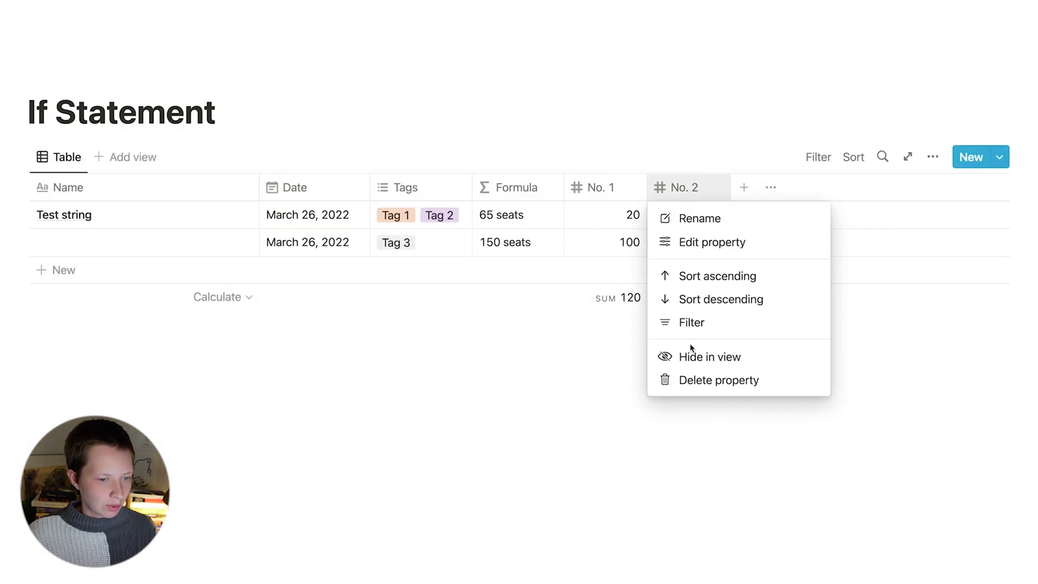
pyautogui.click(686, 379)
pyautogui.click(471, 303)
# Delete the No. 1 and Tags properties from the table, confirming each deletion.
pyautogui.click(598, 187)
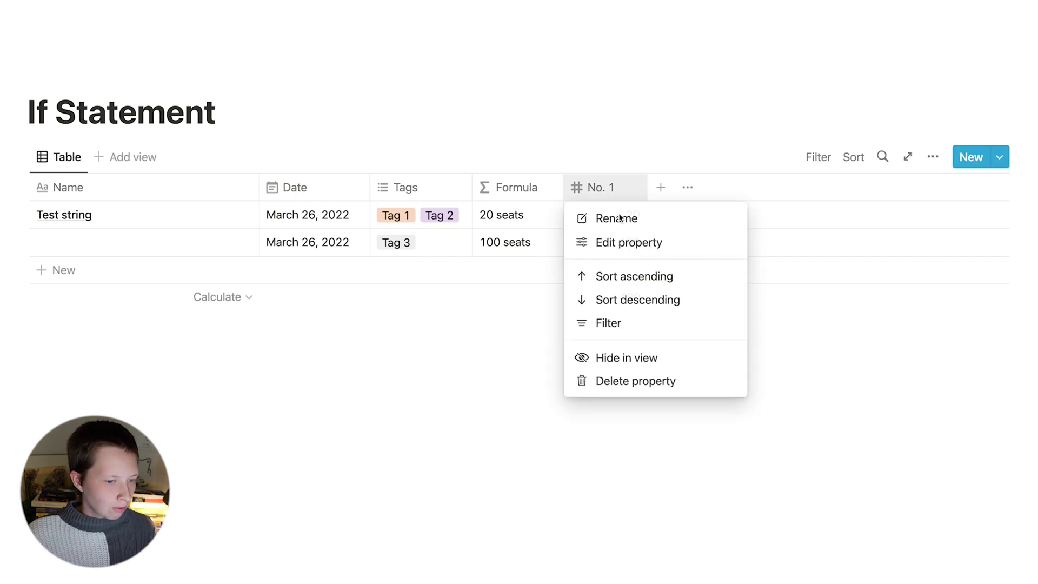
pyautogui.click(599, 388)
pyautogui.click(439, 303)
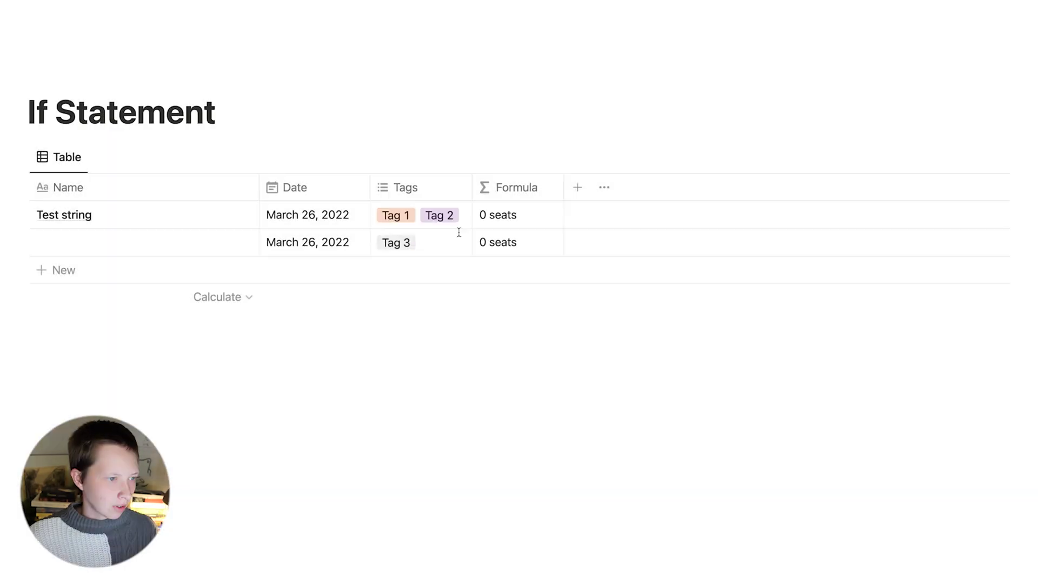
pyautogui.click(431, 200)
pyautogui.click(464, 378)
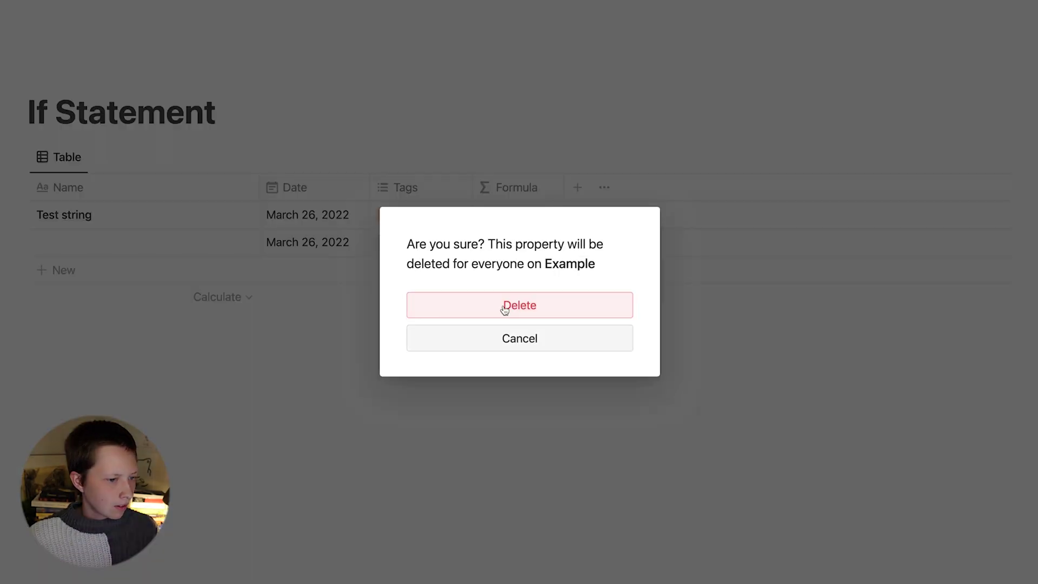
pyautogui.click(501, 306)
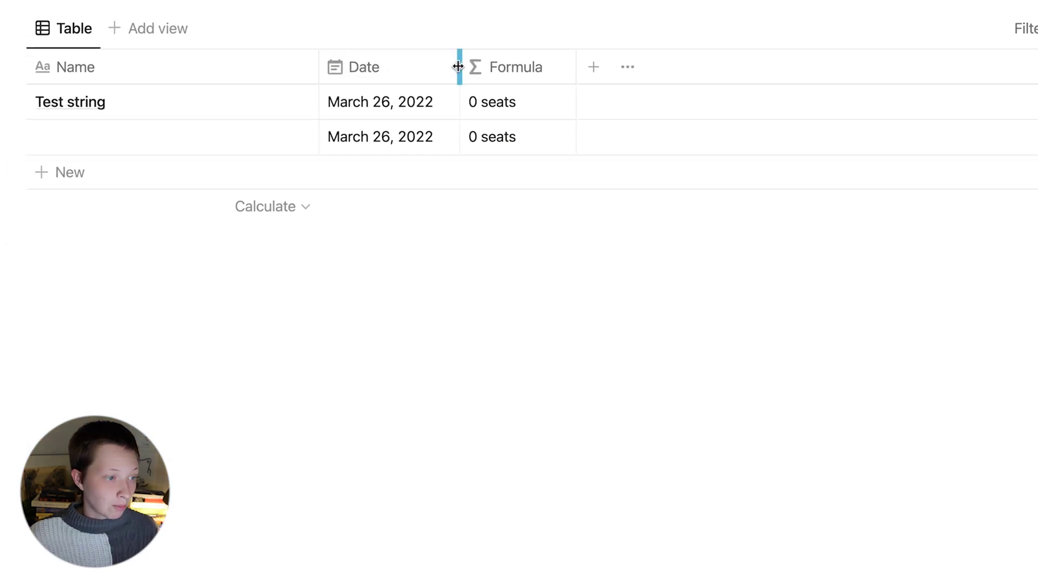
# Widen the Date column and include a time of 5:00 AM in the Test string row's date.
pyautogui.moveTo(370, 187); pyautogui.dragTo(461, 187)
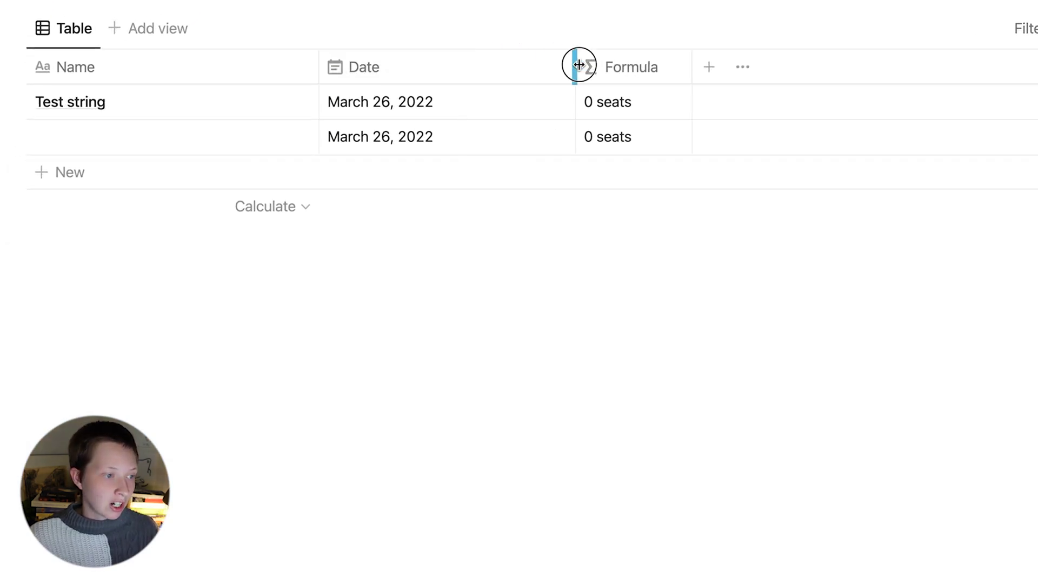
pyautogui.click(401, 111)
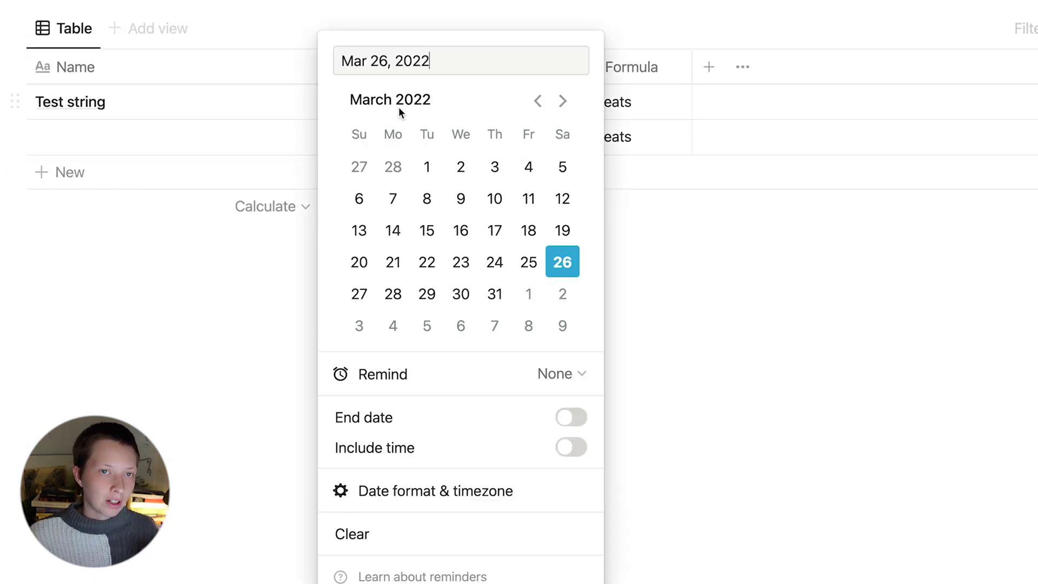
pyautogui.click(573, 444)
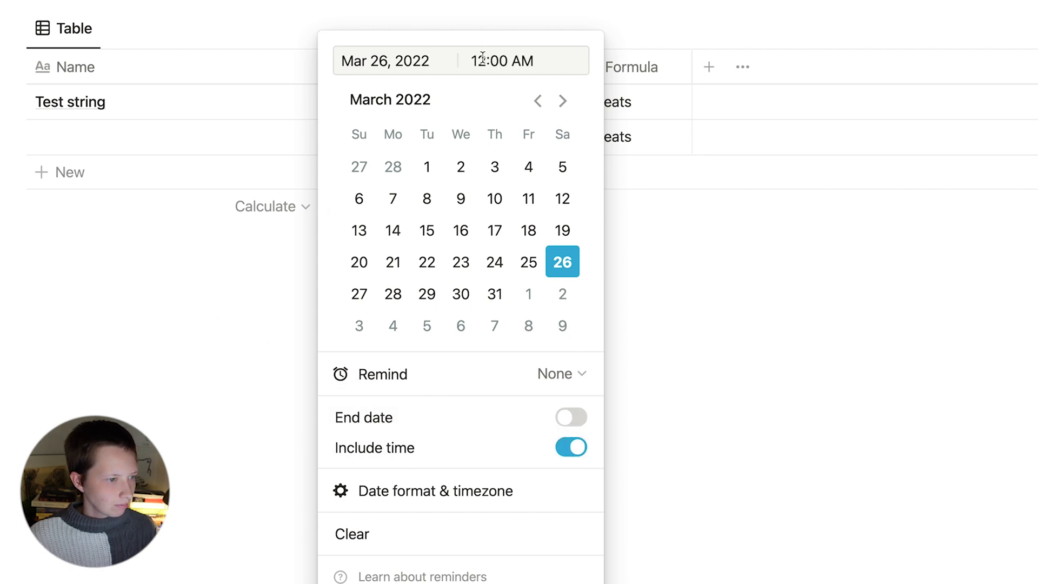
pyautogui.press('BackSpace')
pyautogui.press('BackSpace')
pyautogui.write('5')
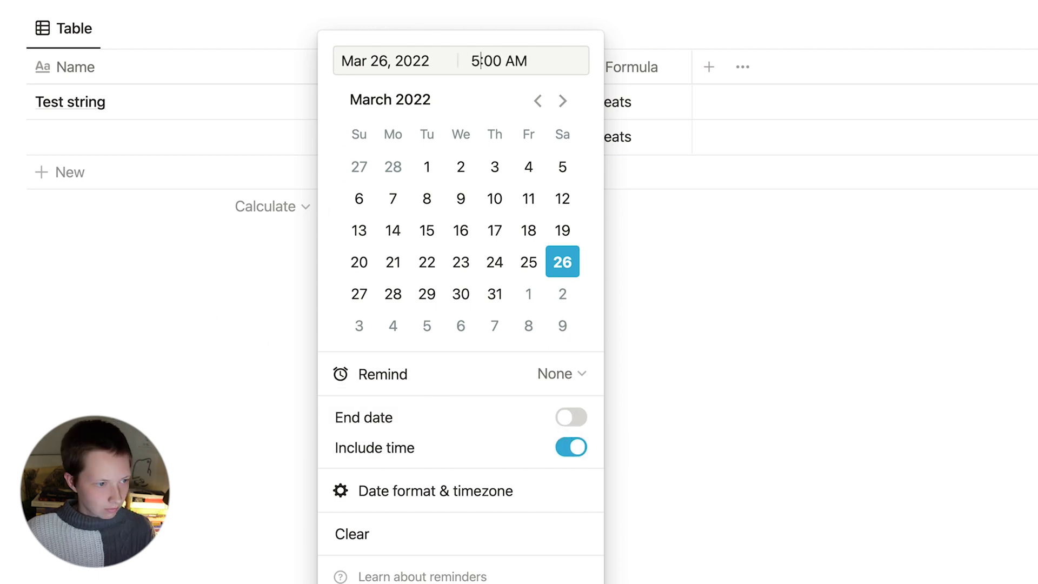
pyautogui.click(752, 31)
# Include a time of 1:00 PM in the second row's March 26, 2022 date.
pyautogui.click(409, 132)
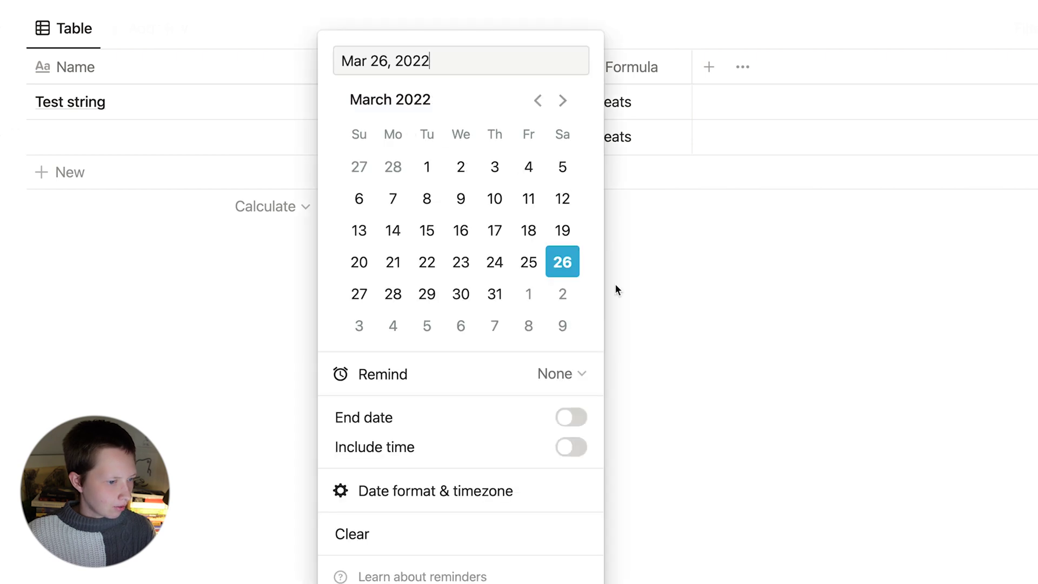
pyautogui.click(572, 451)
pyautogui.click(520, 58)
pyautogui.press('BackSpace')
pyautogui.write('PM')
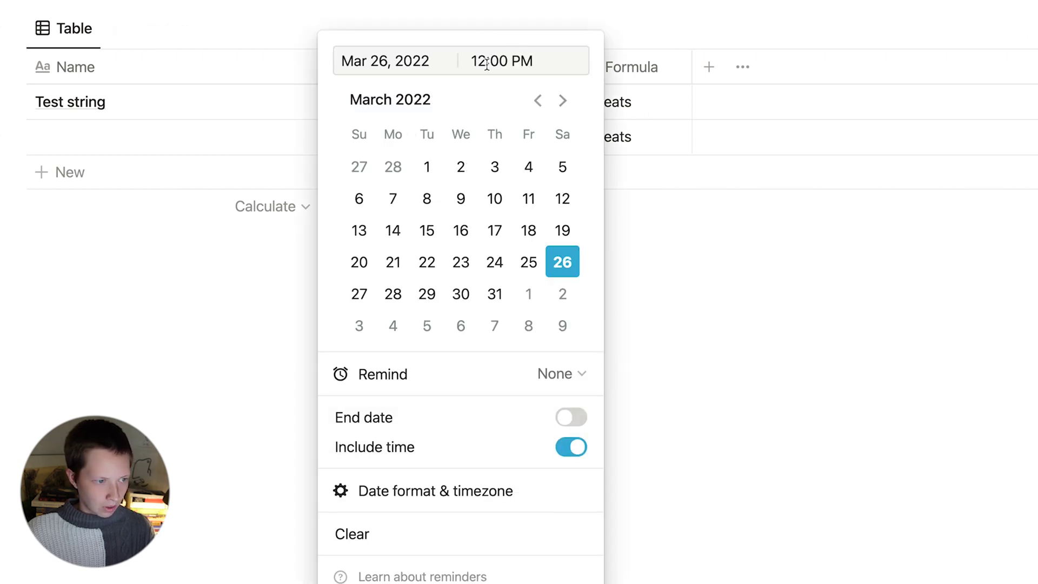
pyautogui.click(486, 62)
pyautogui.press('BackSpace')
pyautogui.press('Return')
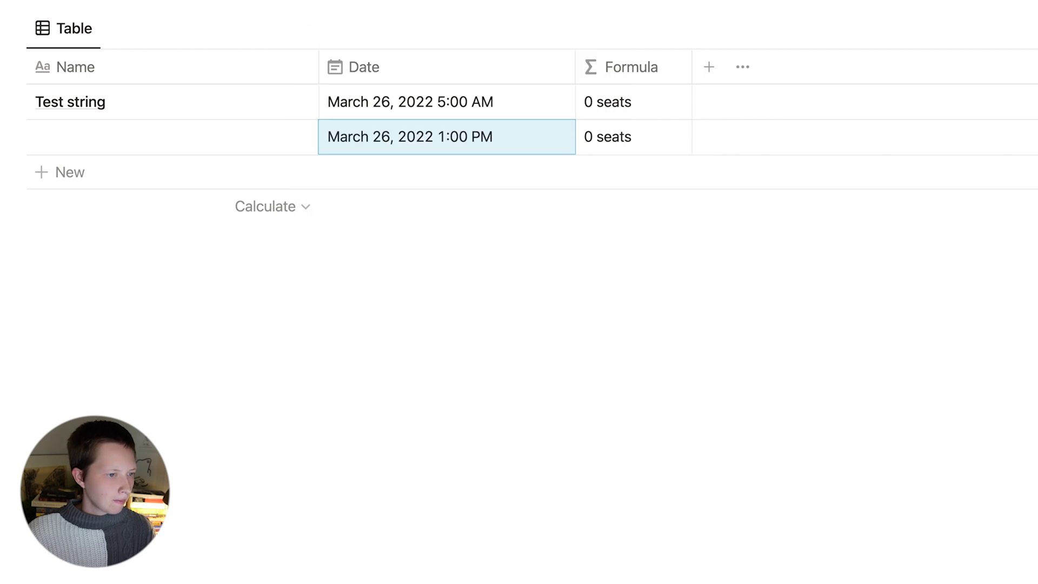
# Narrow the Date column to fit its values and clear the entire existing formula from the Formula column.
pyautogui.moveTo(575, 76); pyautogui.dragTo(508, 76)
pyautogui.click(546, 103)
pyautogui.press('super+a')
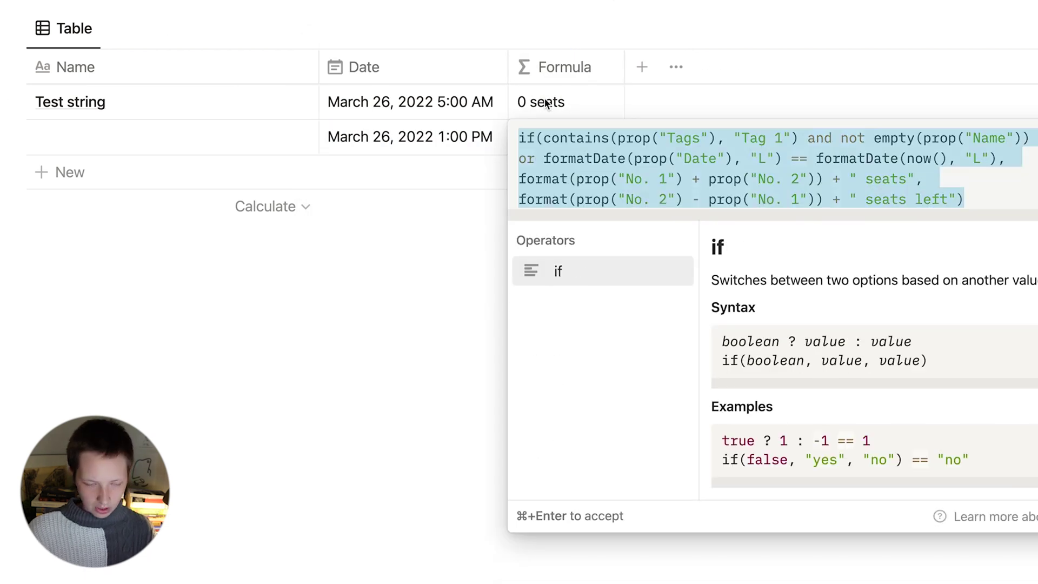
pyautogui.press('BackSpace')
pyautogui.press('Escape')
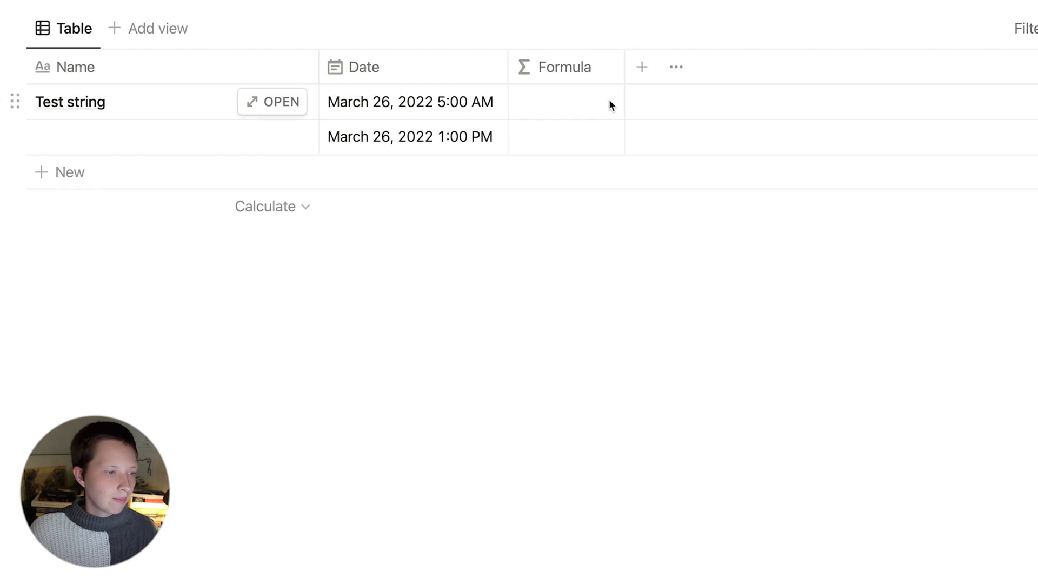
pyautogui.click(697, 250)
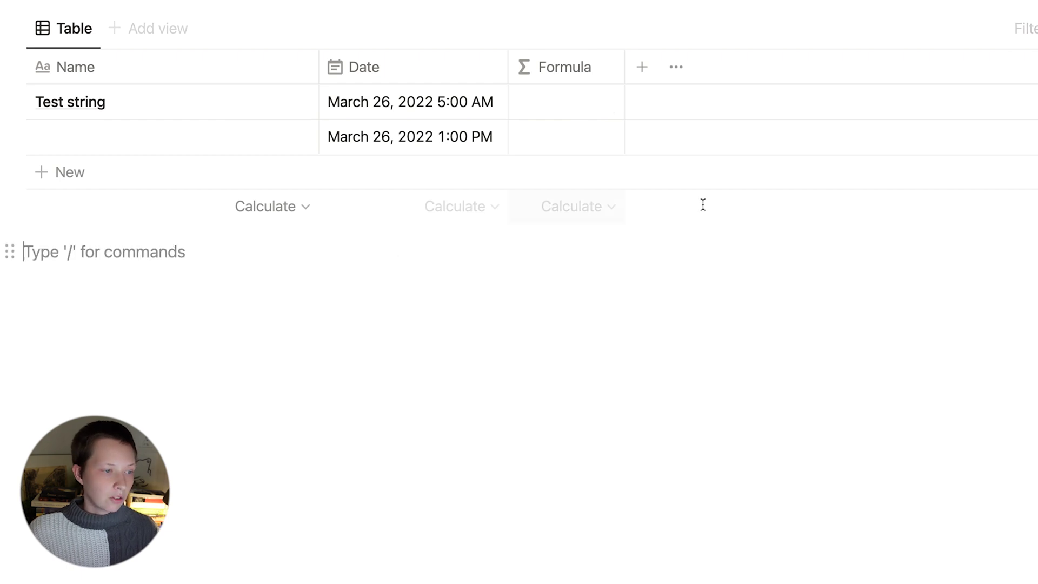
# Set the Formula column to prop("Date"), accept it, and widen the column to fit the date and time.
pyautogui.click(557, 142)
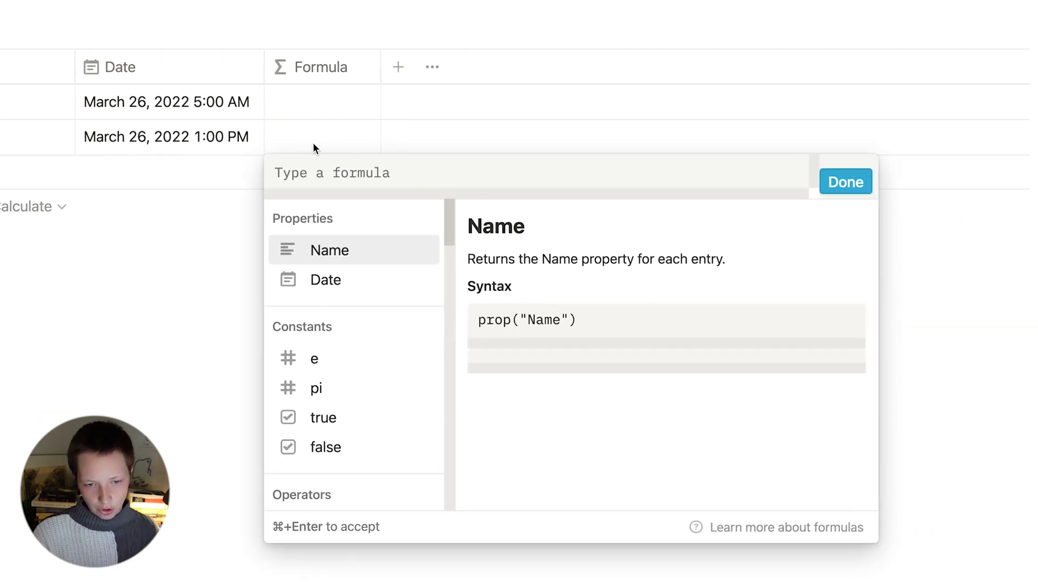
pyautogui.click(381, 295)
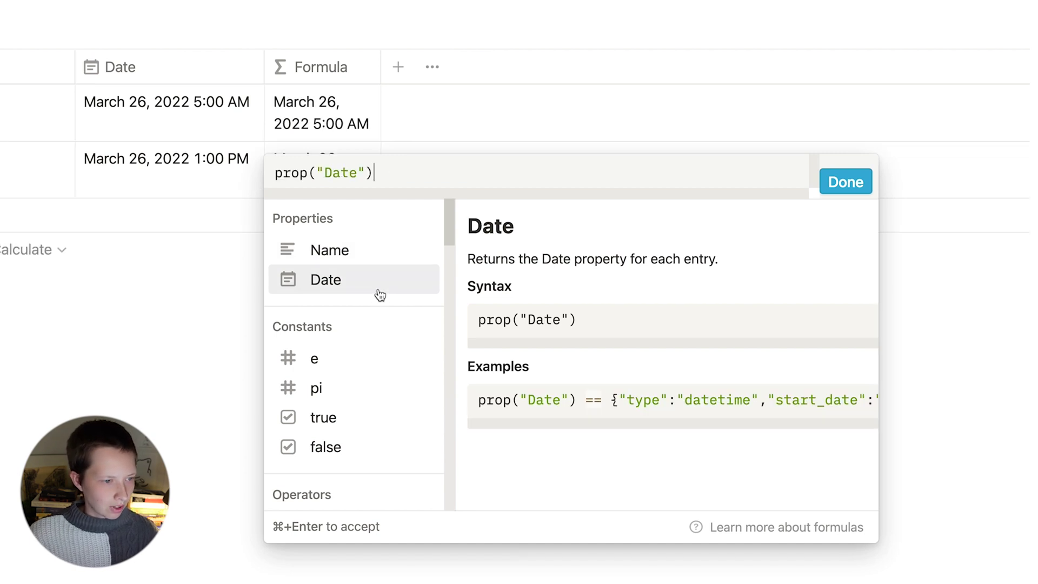
pyautogui.click(846, 182)
pyautogui.moveTo(382, 65); pyautogui.dragTo(457, 61)
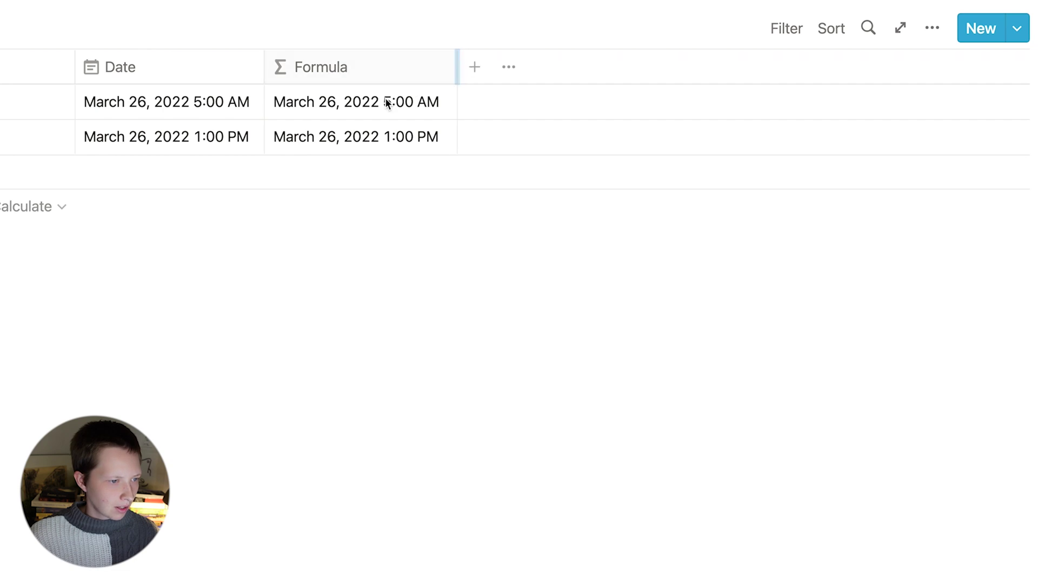
# Wrap the date property in the hour function so the formula reads hour(prop("Date")), and accept it.
pyautogui.click(411, 103)
pyautogui.click(276, 173)
pyautogui.write('hour(prop("Date')
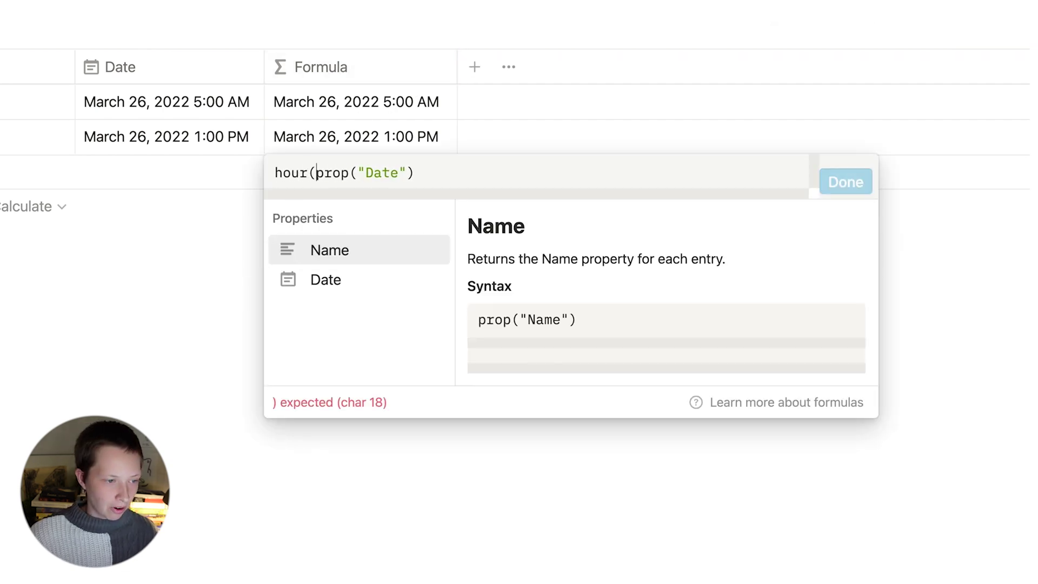
pyautogui.click(424, 172)
pyautogui.write(')')
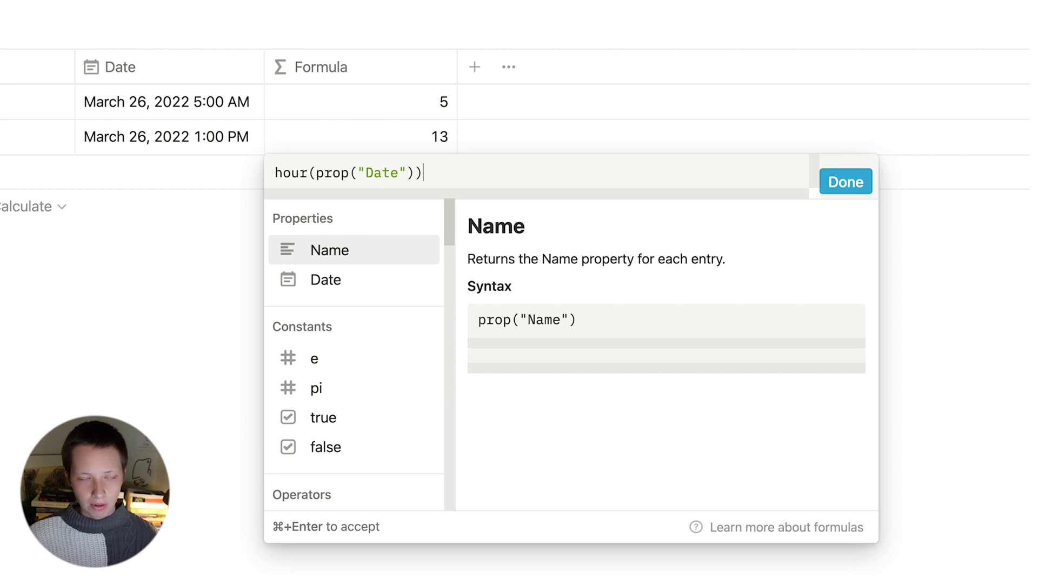
pyautogui.click(846, 182)
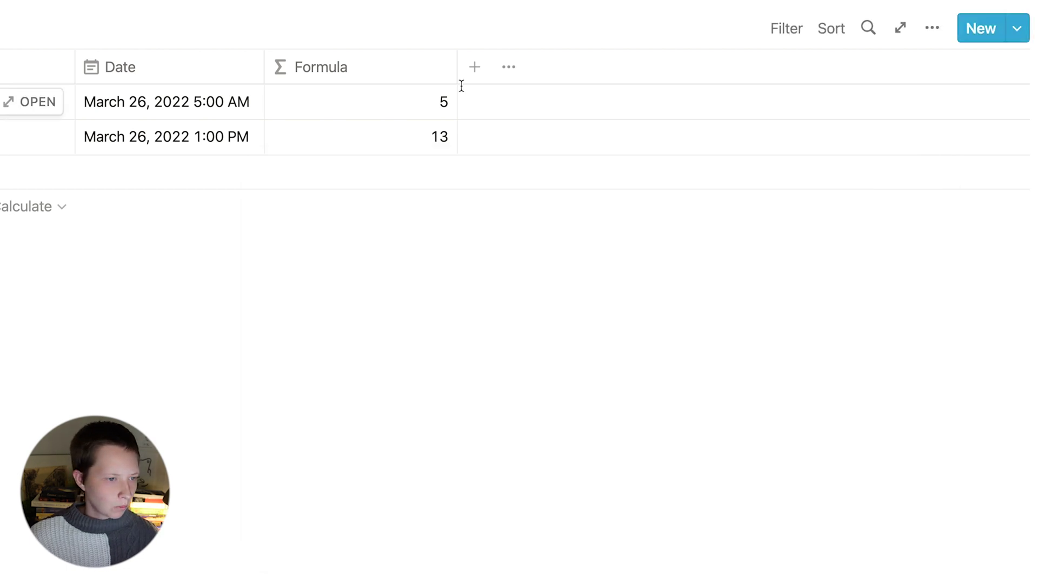
# Narrow the Formula column and extend its formula to if(hour(prop("Date")) < 12, "morning", "").
pyautogui.moveTo(457, 82); pyautogui.dragTo(373, 81)
pyautogui.click(325, 137)
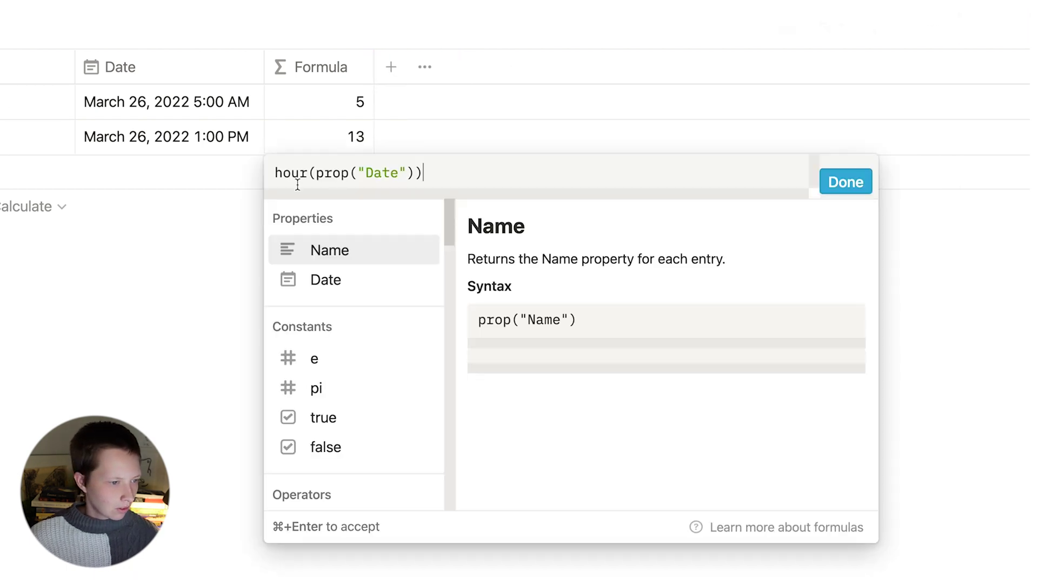
pyautogui.click(277, 173)
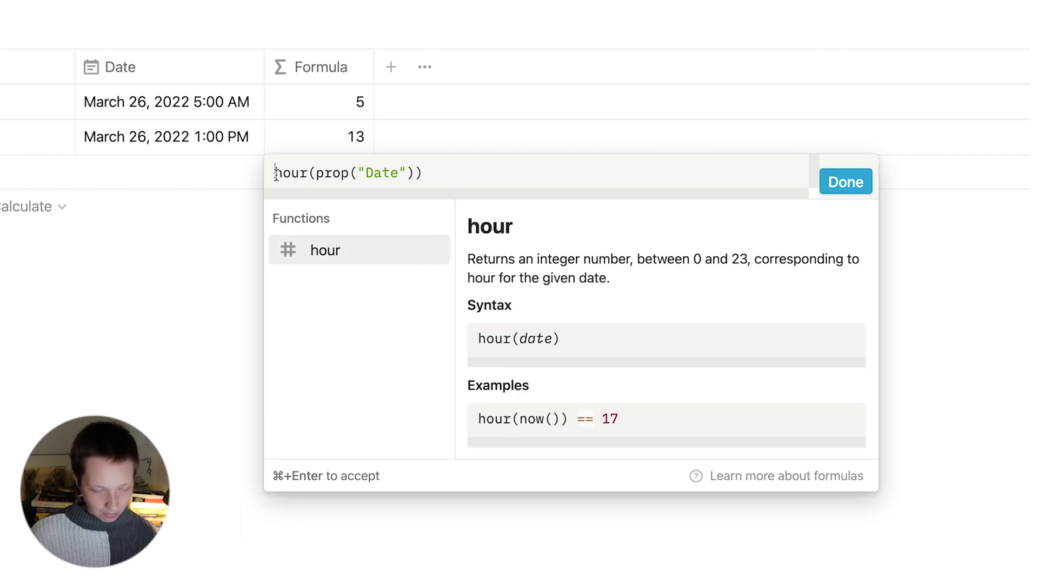
pyautogui.write('if(')
pyautogui.click(493, 172)
pyautogui.write('< 12')
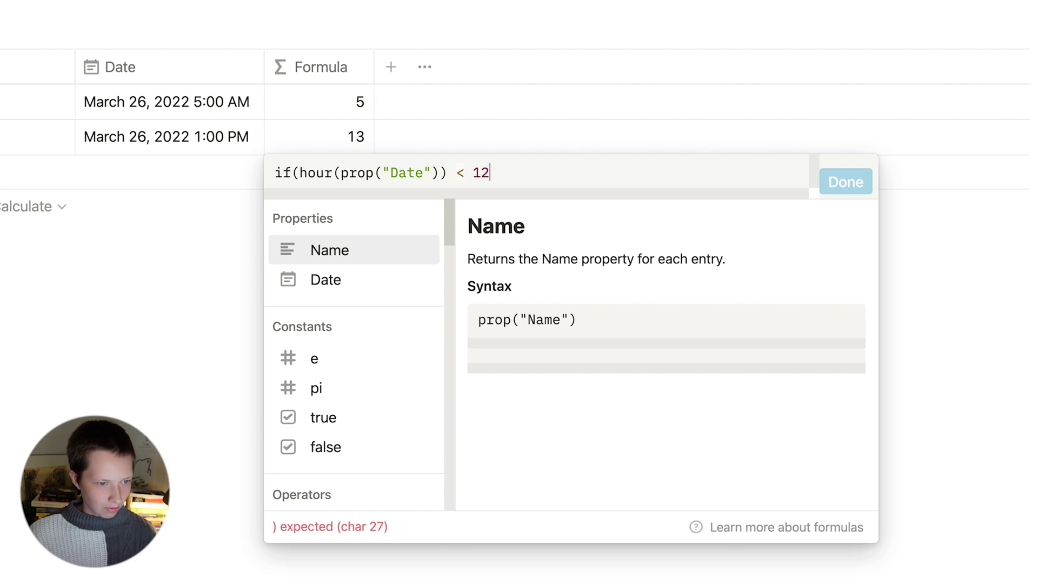
pyautogui.write(', "morni')
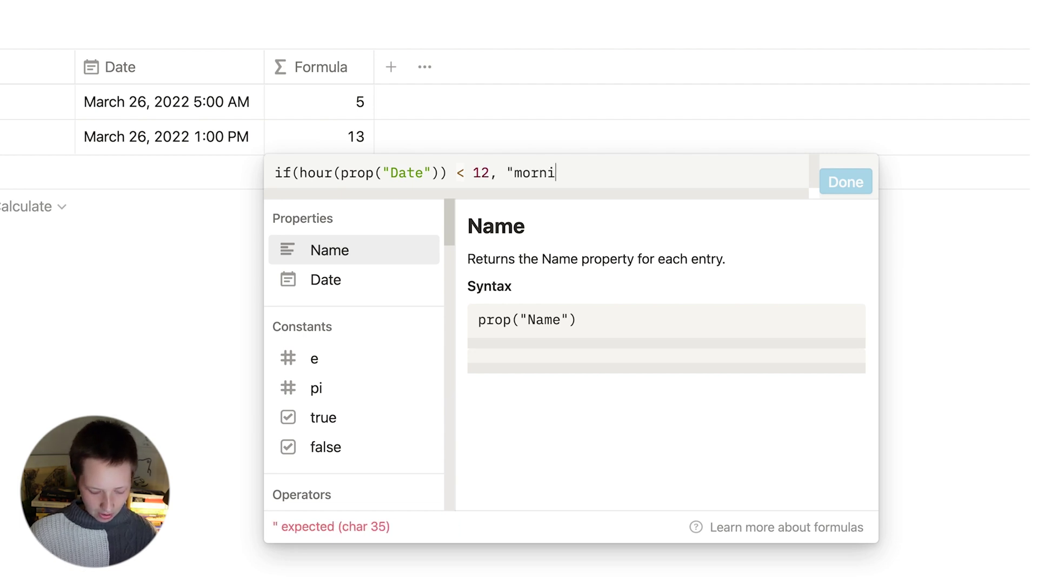
pyautogui.write('ng", "")')
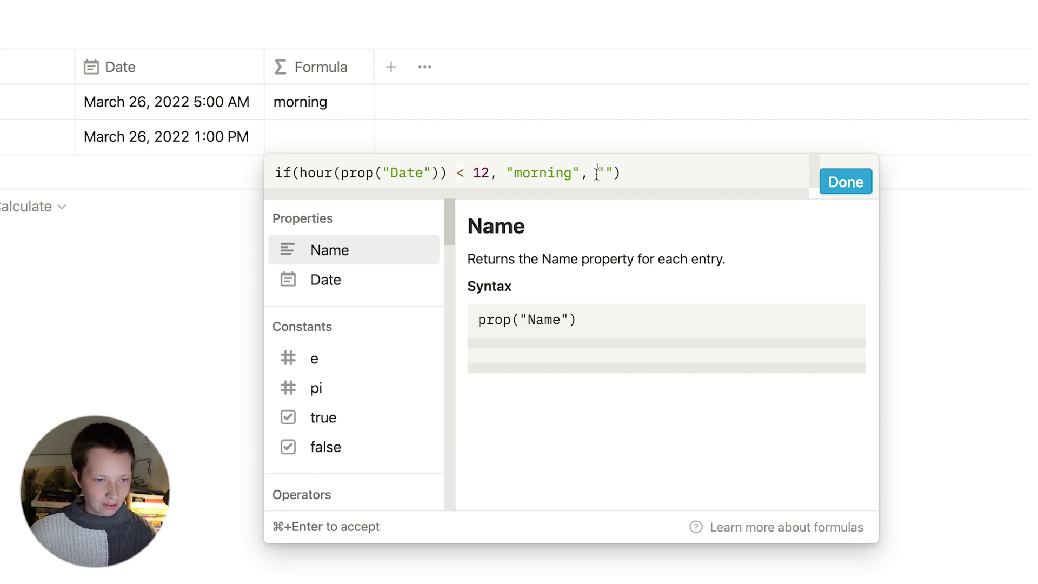
# Start a nested if before the empty fallback string, with the condition hour(prop("Date")) < 17.
pyautogui.write('if(')
pyautogui.click(652, 174)
pyautogui.click(623, 173)
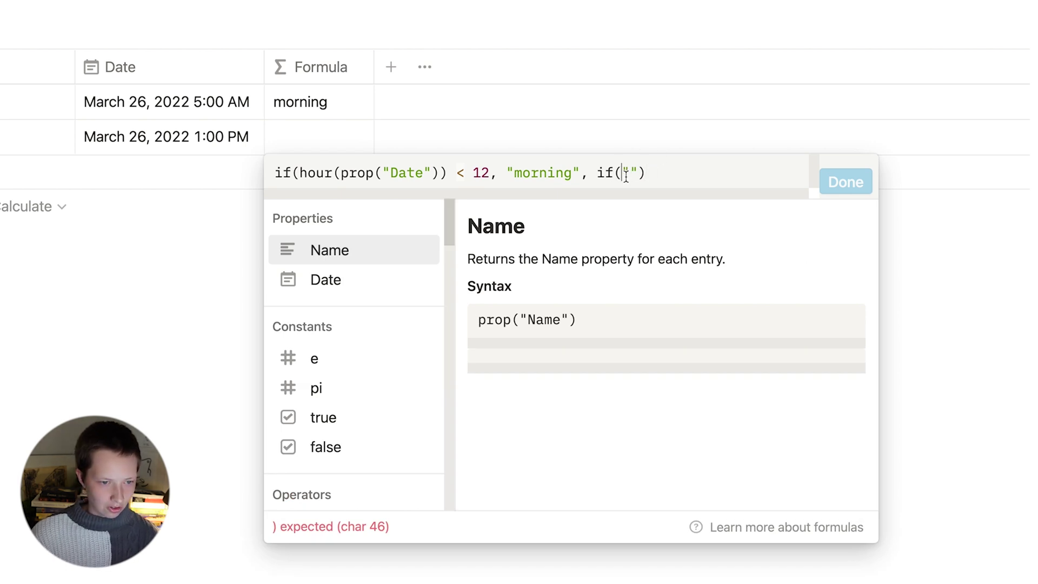
pyautogui.write('hour(')
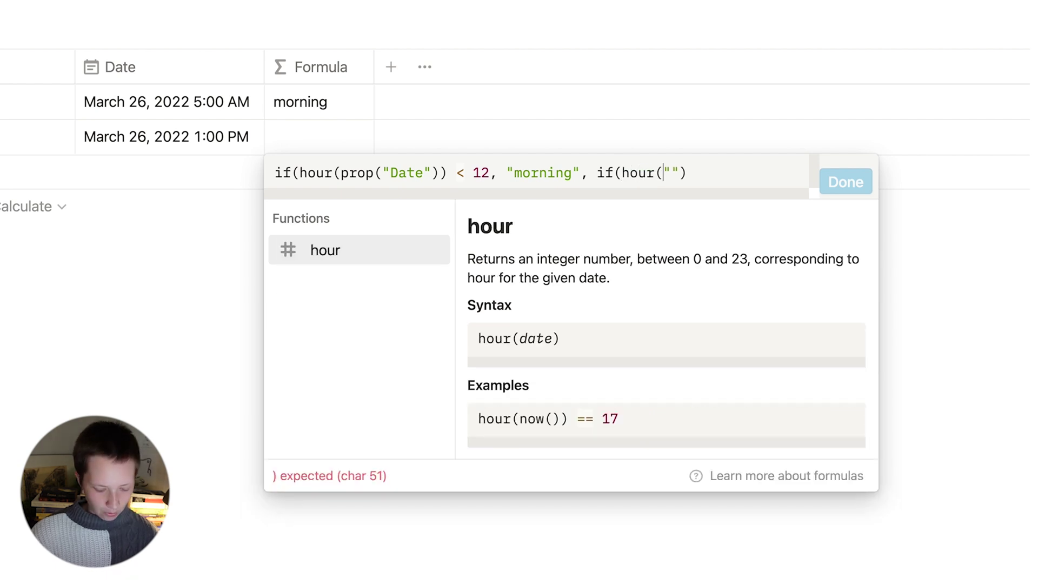
pyautogui.click(382, 285)
pyautogui.write(')')
pyautogui.write(' < ')
pyautogui.write('17, "a')
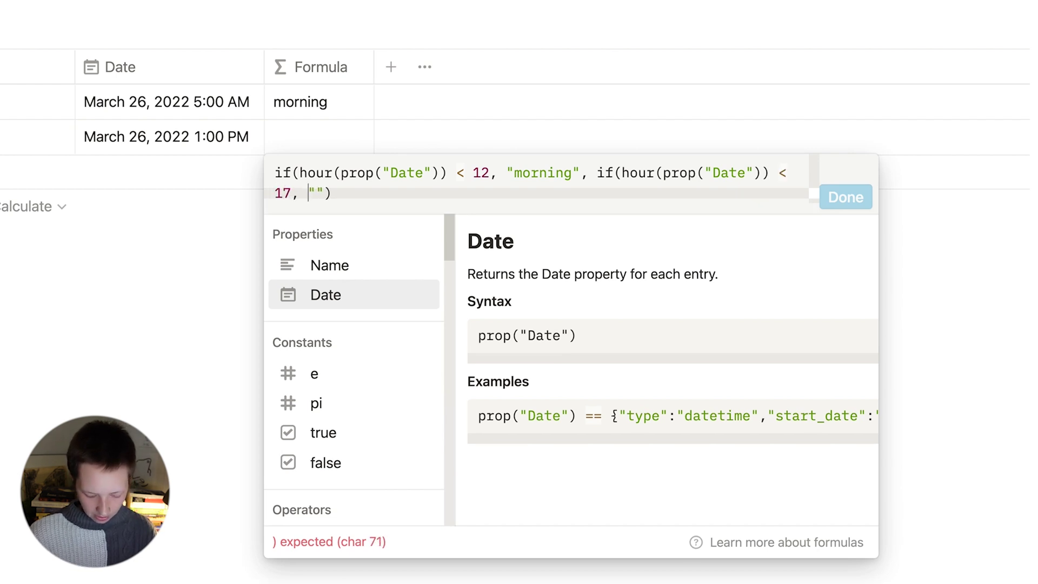
# Give the nested if the result "afternoon", keep "" as its fallback, and close its parenthesis.
pyautogui.write('fternoon')
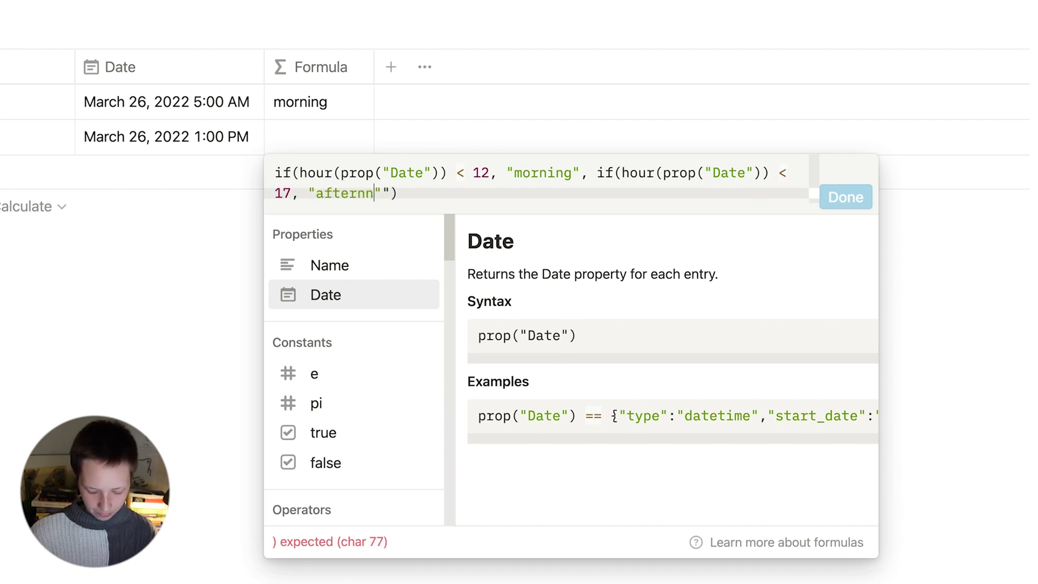
pyautogui.write('".')
pyautogui.press('BackSpace')
pyautogui.write(',')
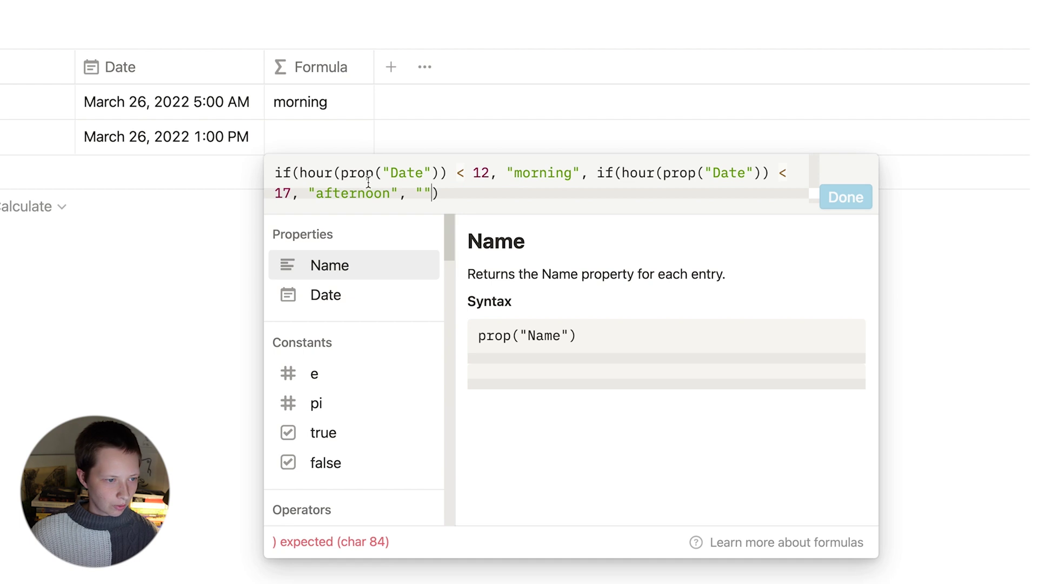
pyautogui.moveTo(415, 193); pyautogui.dragTo(439, 193)
pyautogui.click(506, 192)
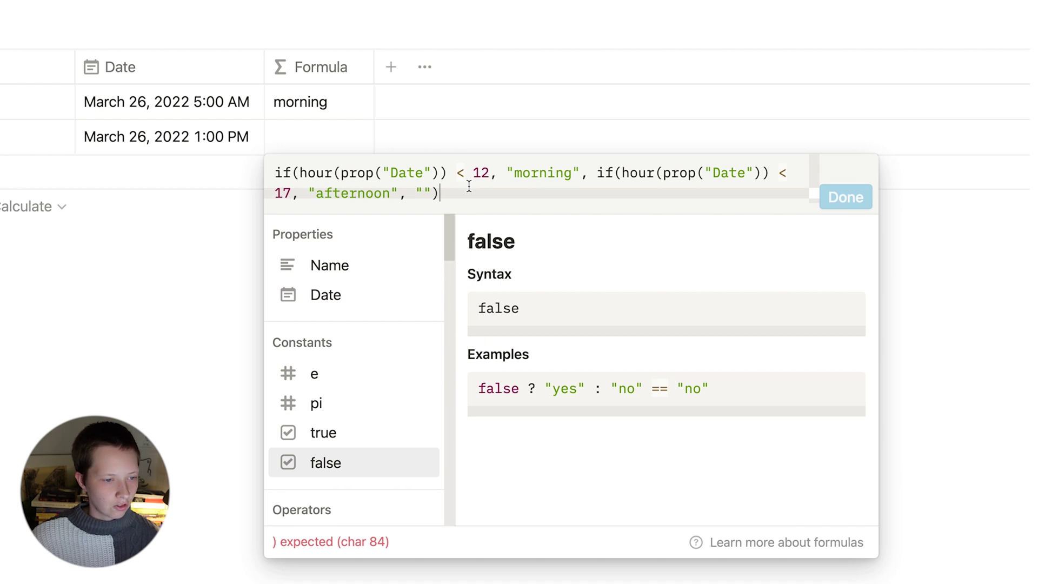
pyautogui.write(')')
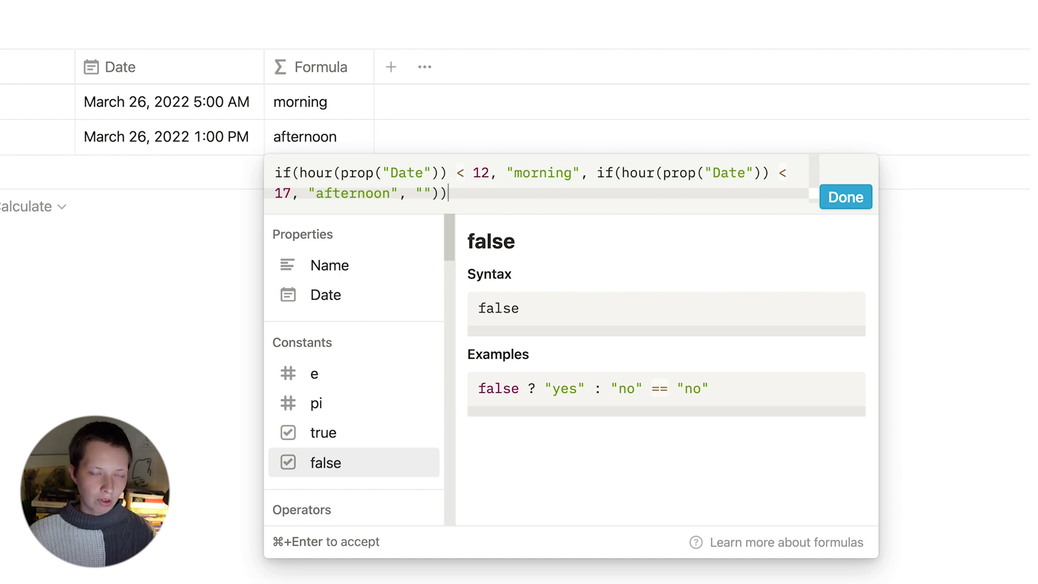
# Fill the nested if's empty fallback string with "evening".
pyautogui.moveTo(459, 193); pyautogui.dragTo(430, 194)
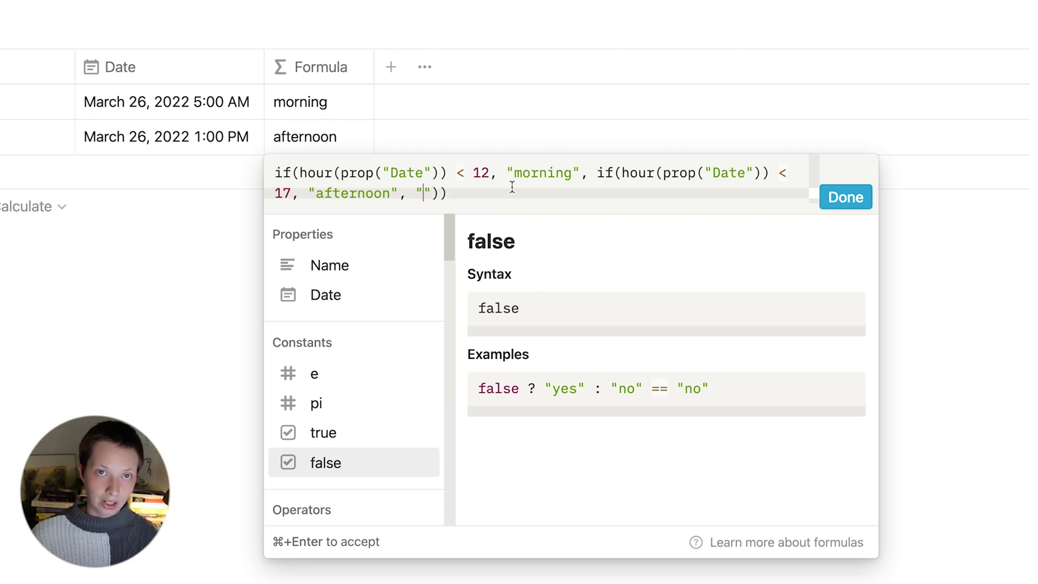
pyautogui.write('ev')
pyautogui.write('ening')
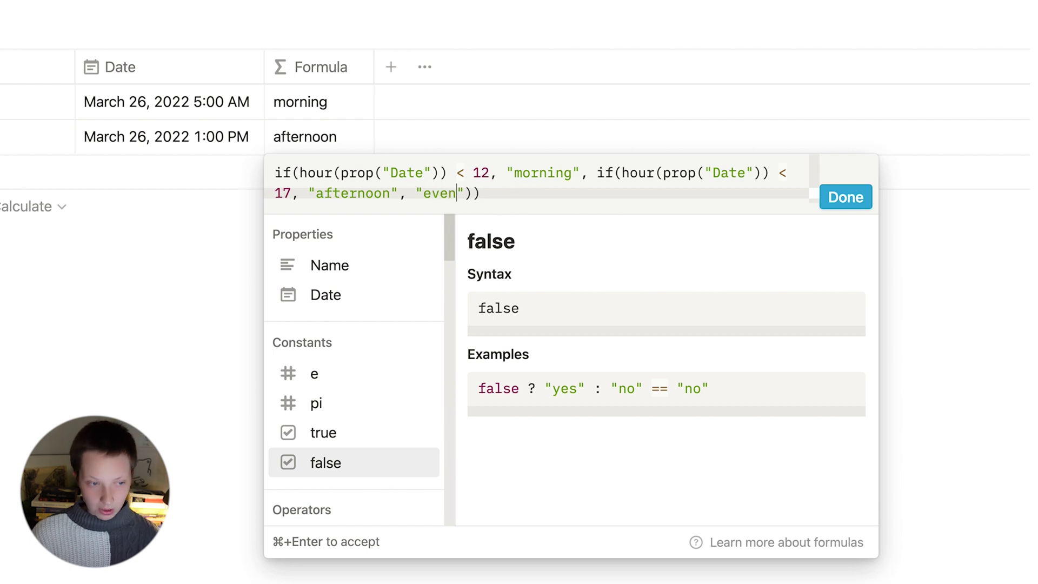
pyautogui.press('Right')
pyautogui.press('Right')
pyautogui.press('Right')
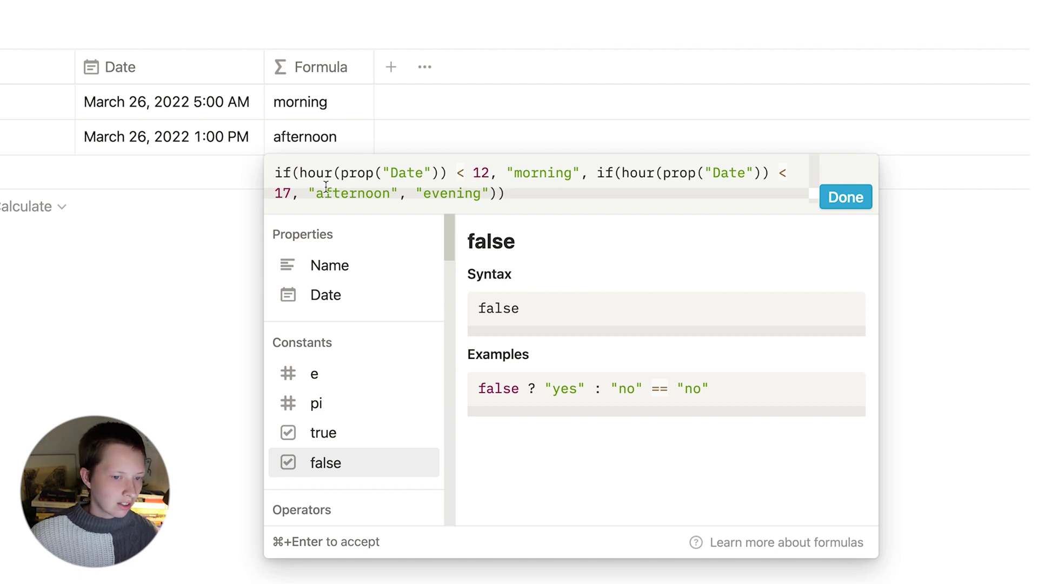
# Try putting the < 17 "afternoon" condition ahead of the < 12 "morning" condition, and undo the reordering.
pyautogui.moveTo(596, 174); pyautogui.dragTo(403, 196)
pyautogui.hotkey('ctrl', 'c')
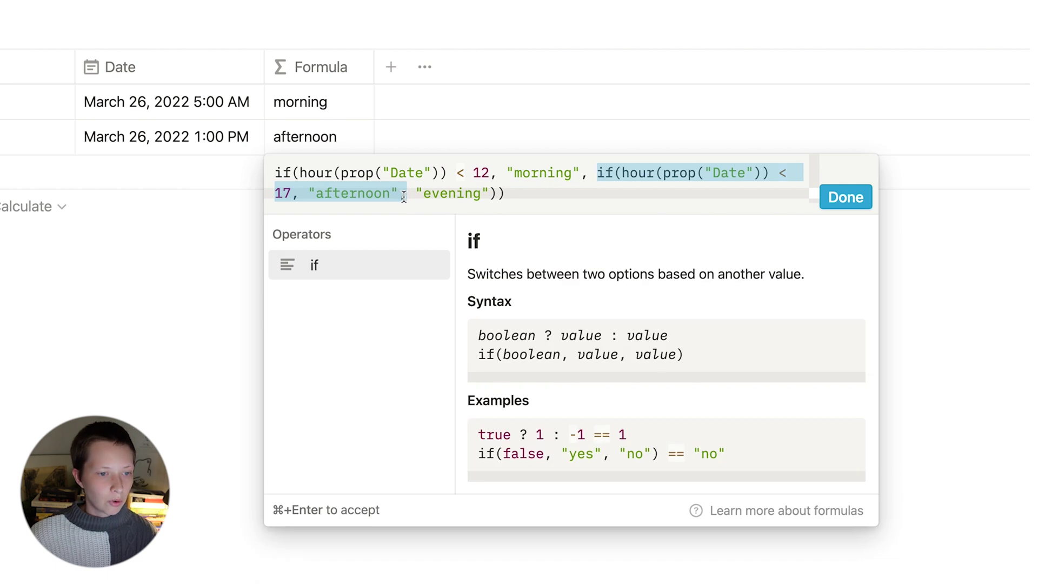
pyautogui.press('BackSpace')
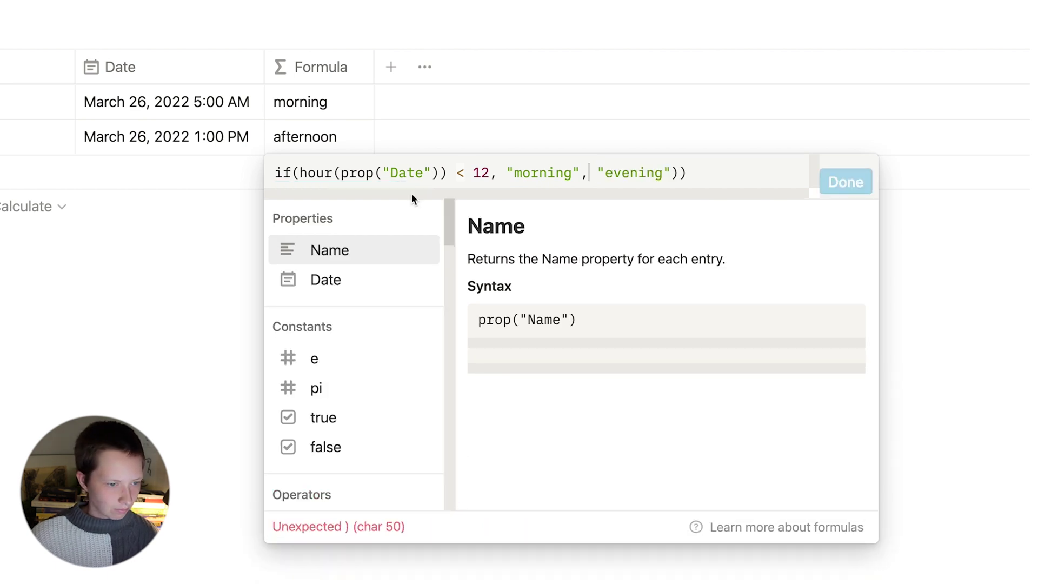
pyautogui.click(299, 176)
pyautogui.hotkey('ctrl', 'v')
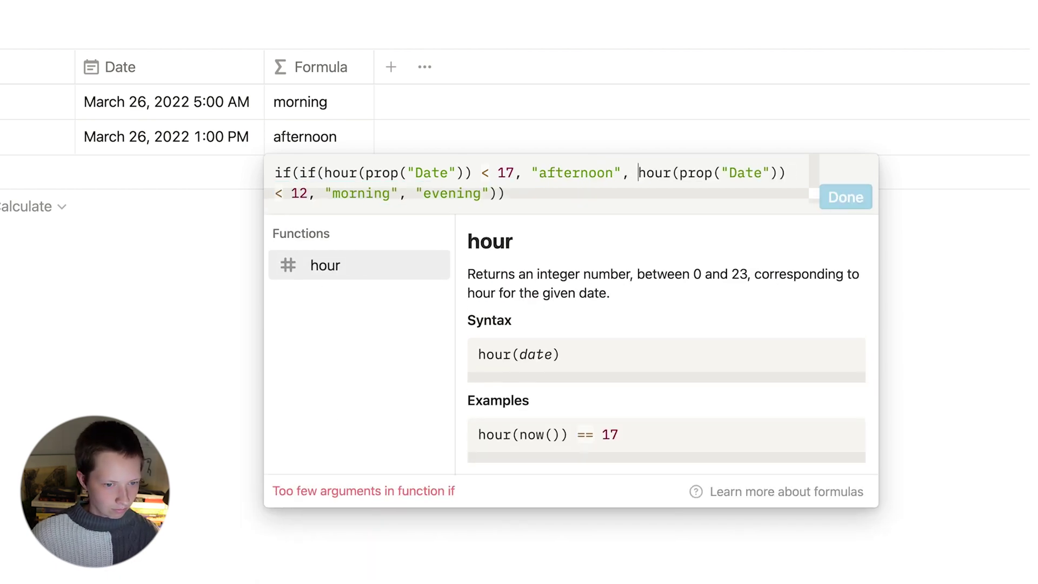
pyautogui.moveTo(323, 173); pyautogui.dragTo(293, 172)
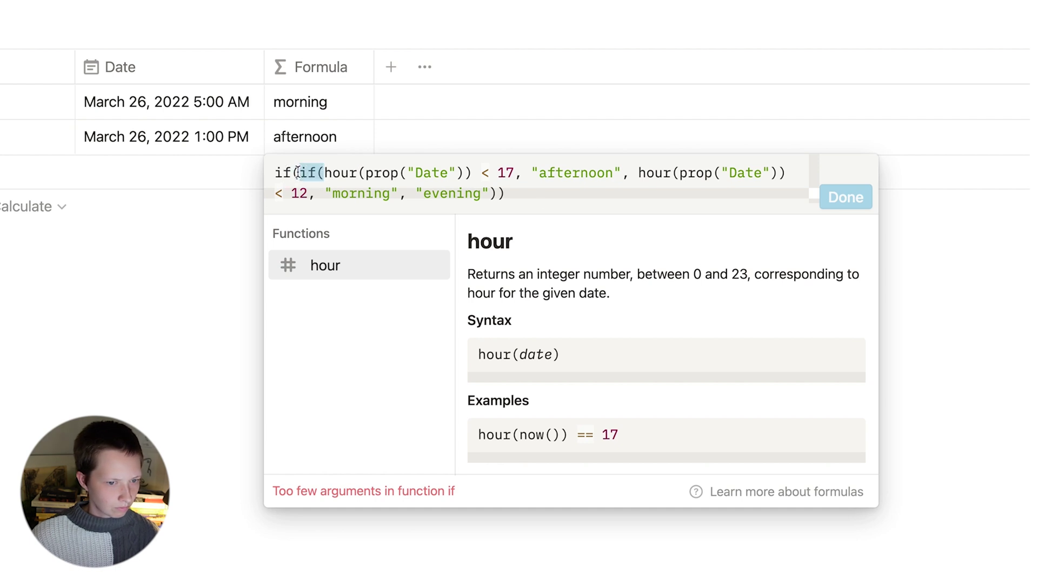
pyautogui.press('BackSpace')
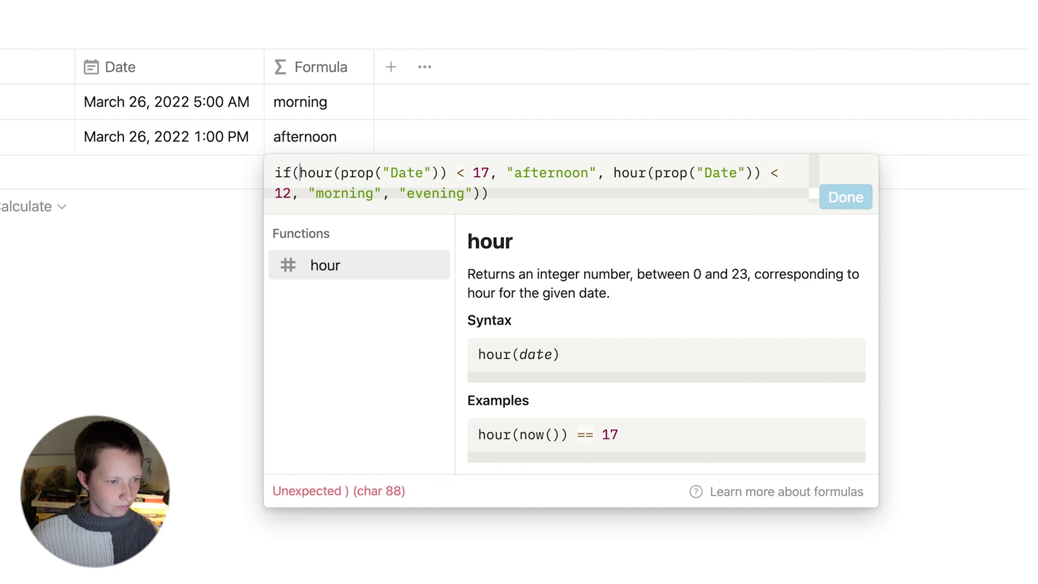
pyautogui.click(613, 172)
pyautogui.write('if(')
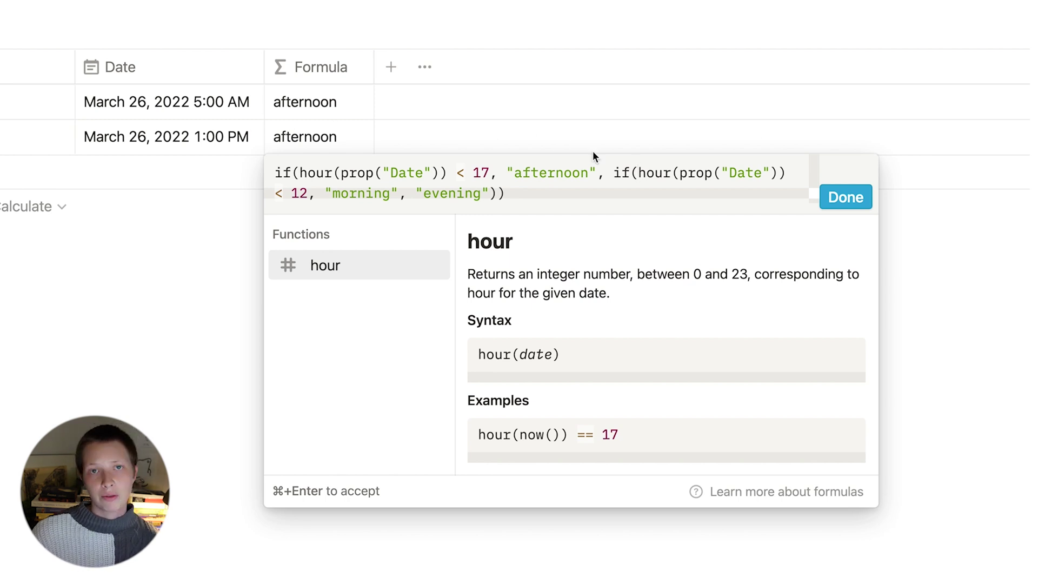
pyautogui.moveTo(299, 173); pyautogui.dragTo(490, 177)
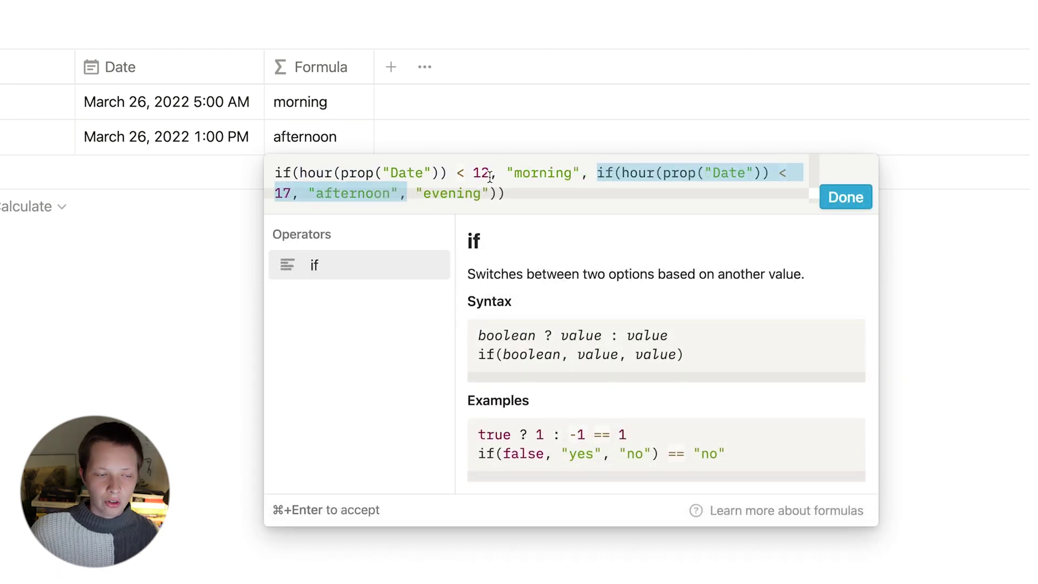
pyautogui.click(622, 192)
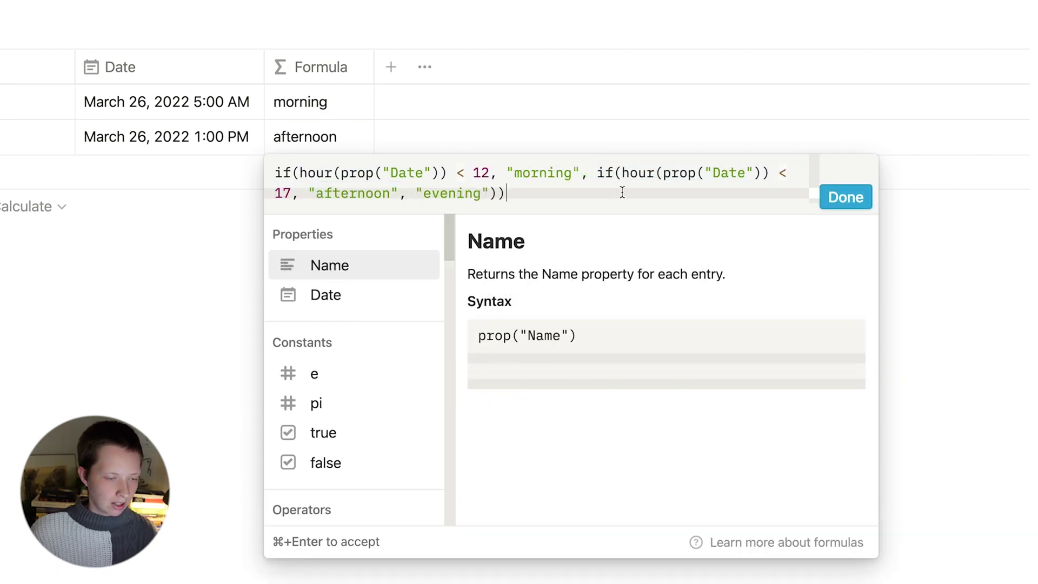
# Accept the nested if formula and add an empty row below the two dated rows.
pyautogui.click(846, 197)
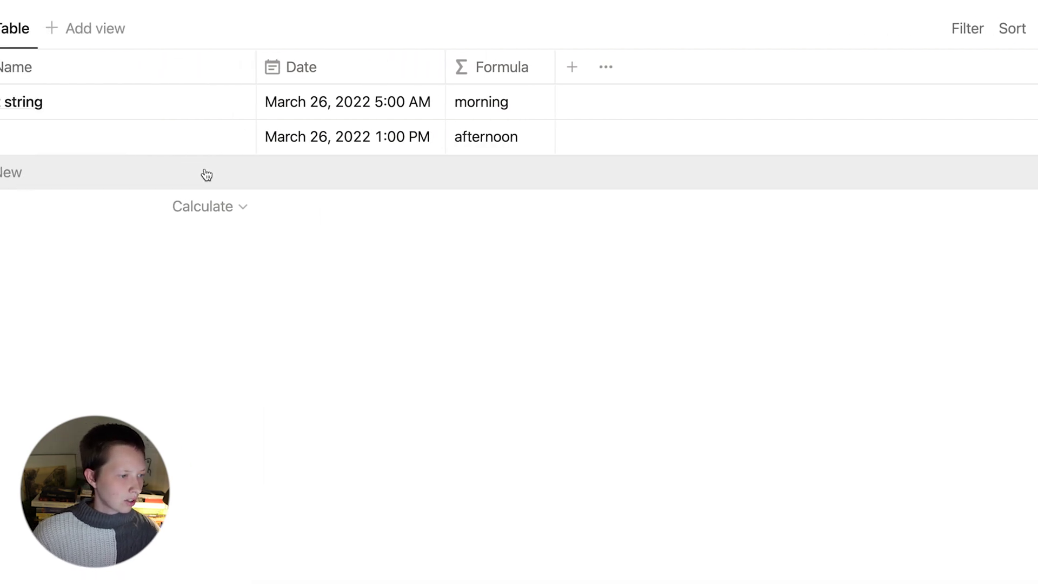
pyautogui.click(269, 174)
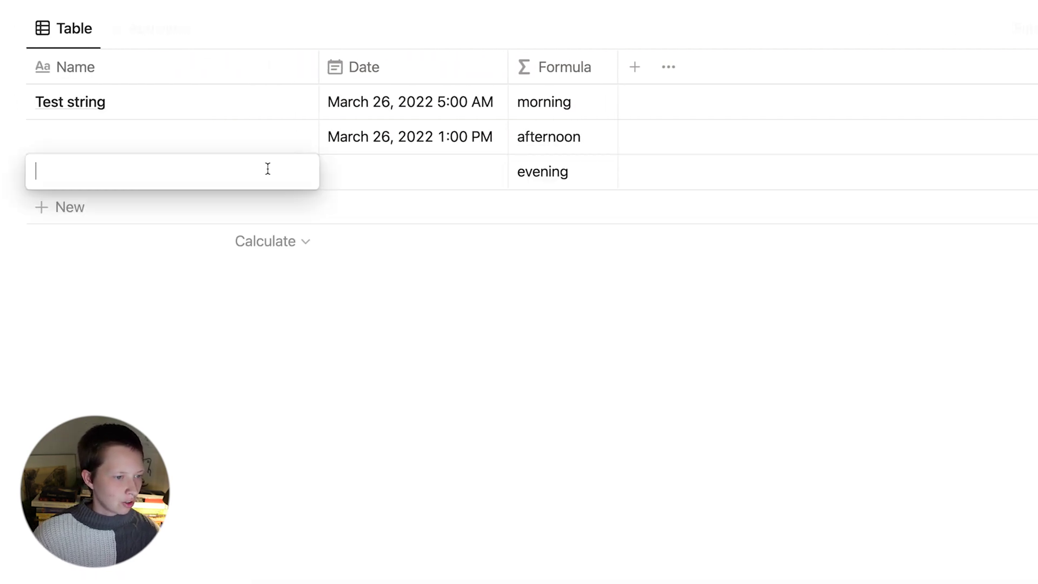
pyautogui.click(263, 314)
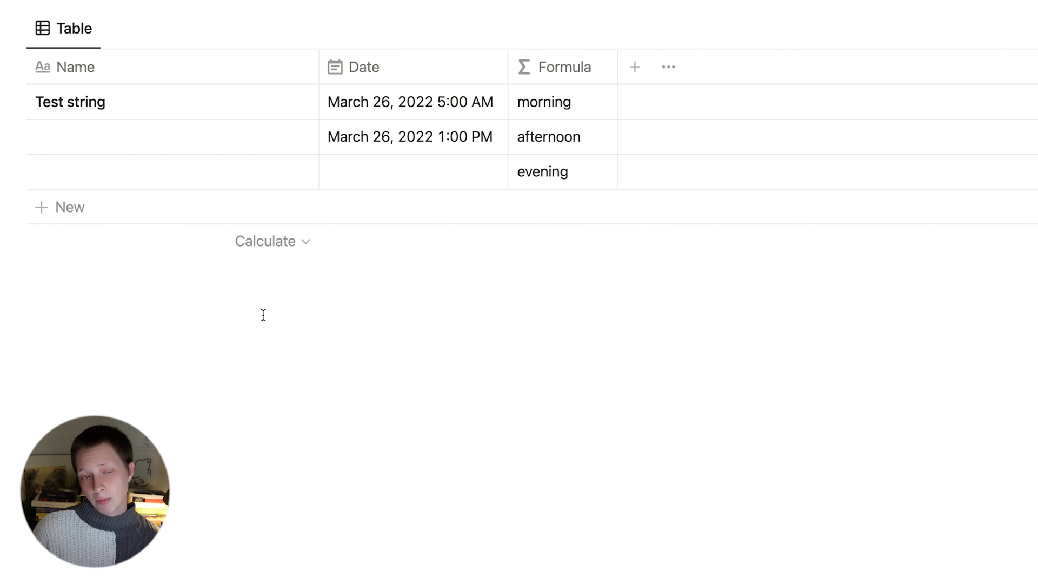
# Reopen the formula and put an outer if with the condition not empty(prop("Date")) in front of the existing nested if.
pyautogui.click(547, 169)
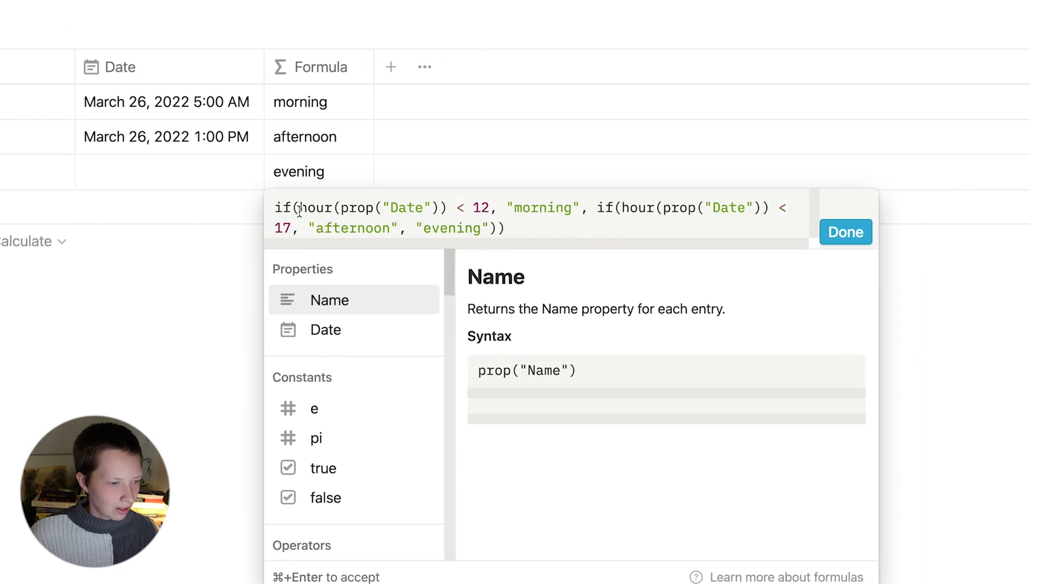
pyautogui.moveTo(273, 208); pyautogui.dragTo(524, 230)
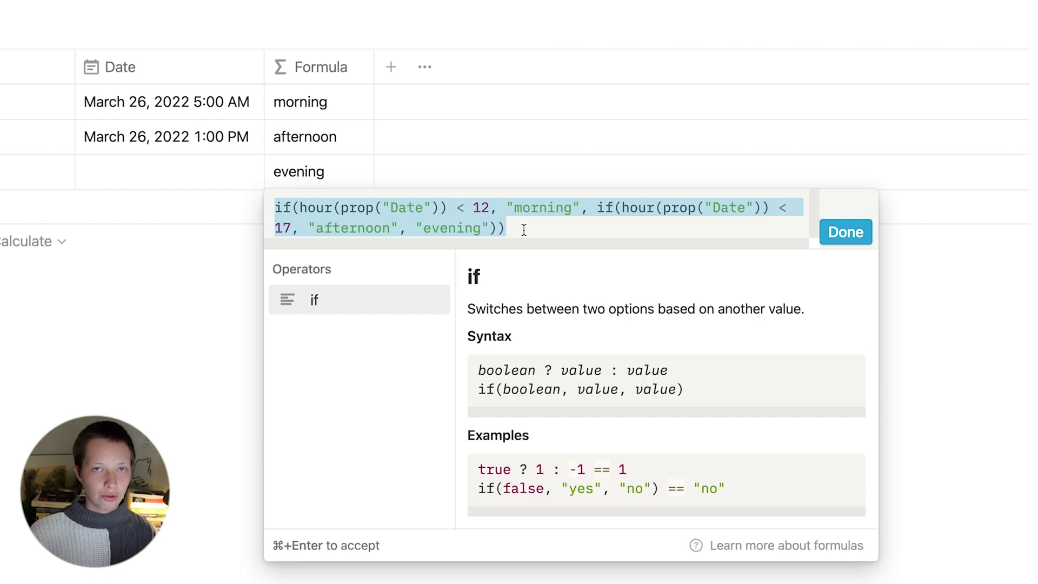
pyautogui.click(276, 209)
pyautogui.write('if(')
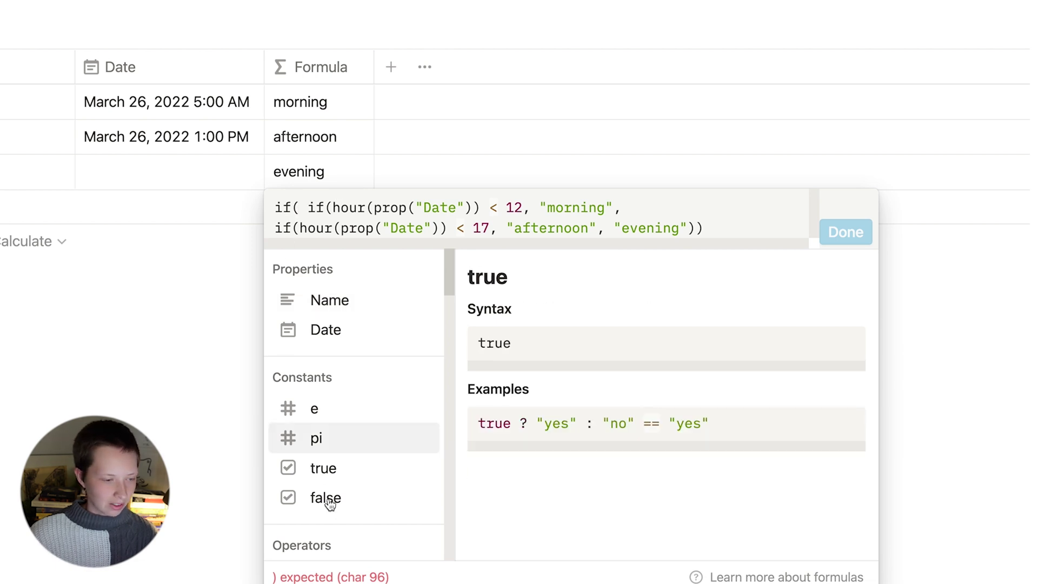
pyautogui.write('not emp')
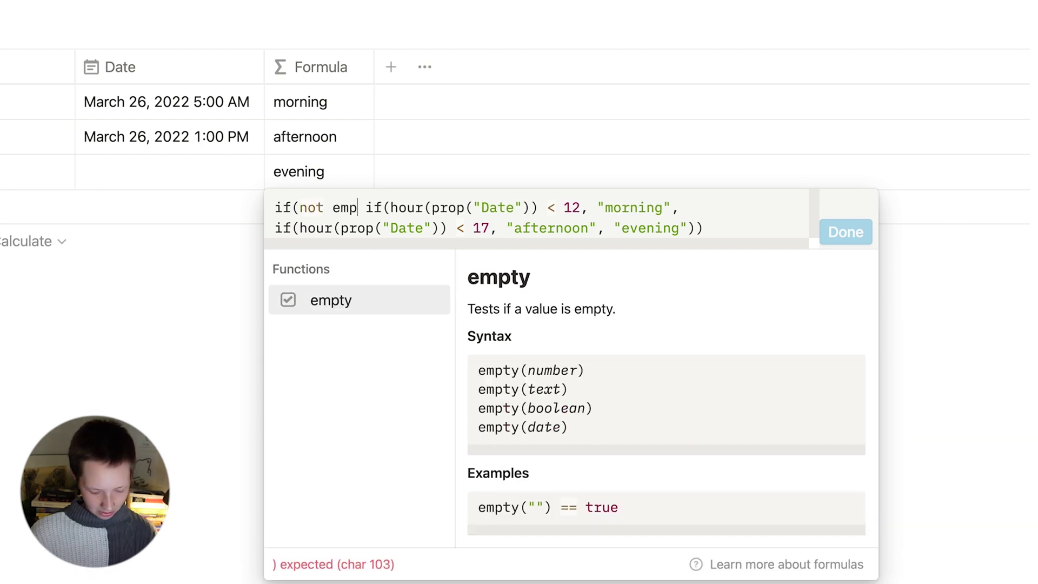
pyautogui.write('ty()')
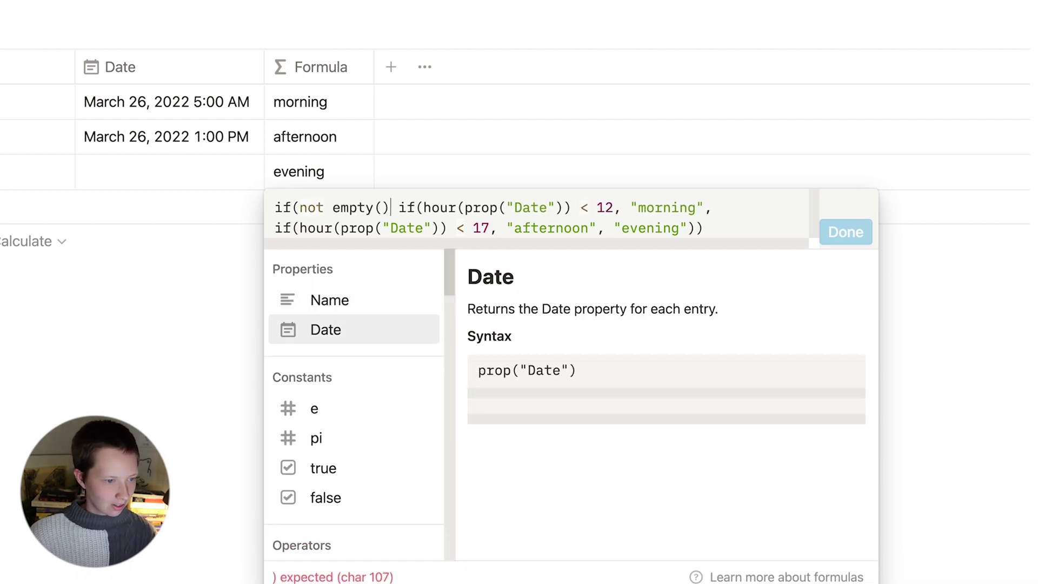
pyautogui.click(363, 342)
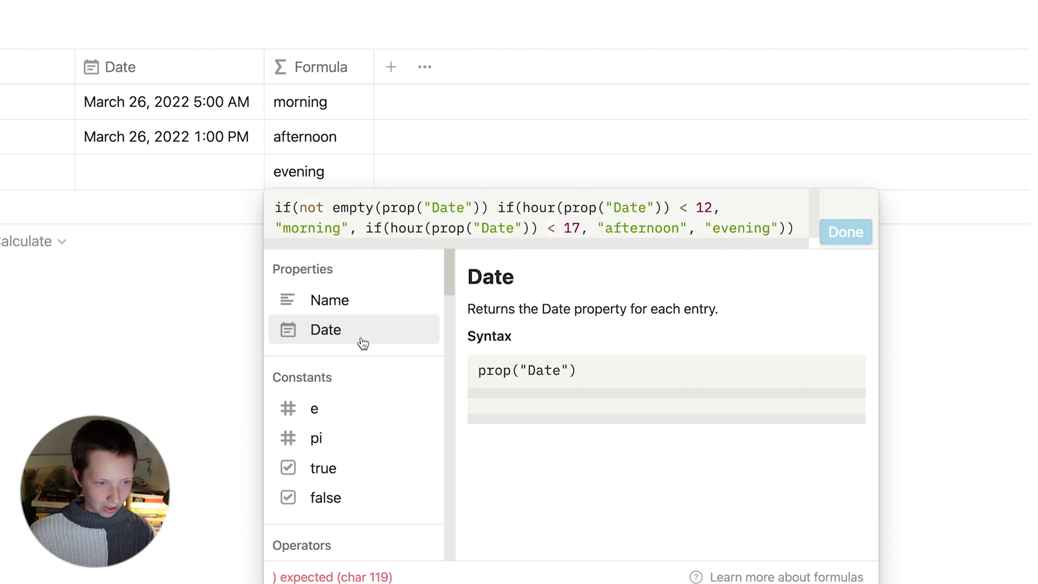
pyautogui.press('Right')
pyautogui.write(',')
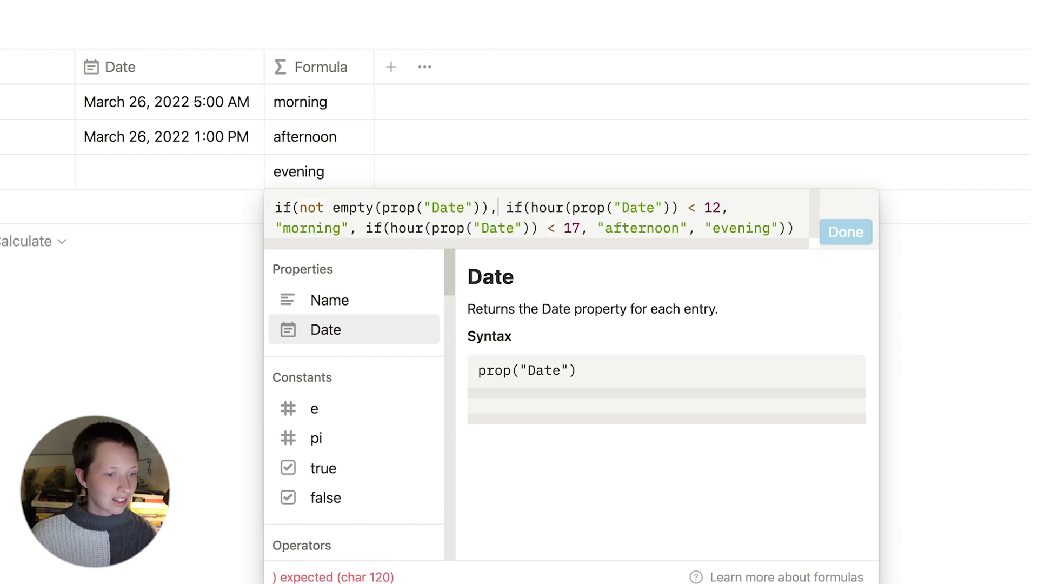
# Add "" as the outer if's fallback after the nested if, close its parenthesis, and accept the formula.
pyautogui.click(515, 208)
pyautogui.moveTo(515, 208); pyautogui.dragTo(799, 225)
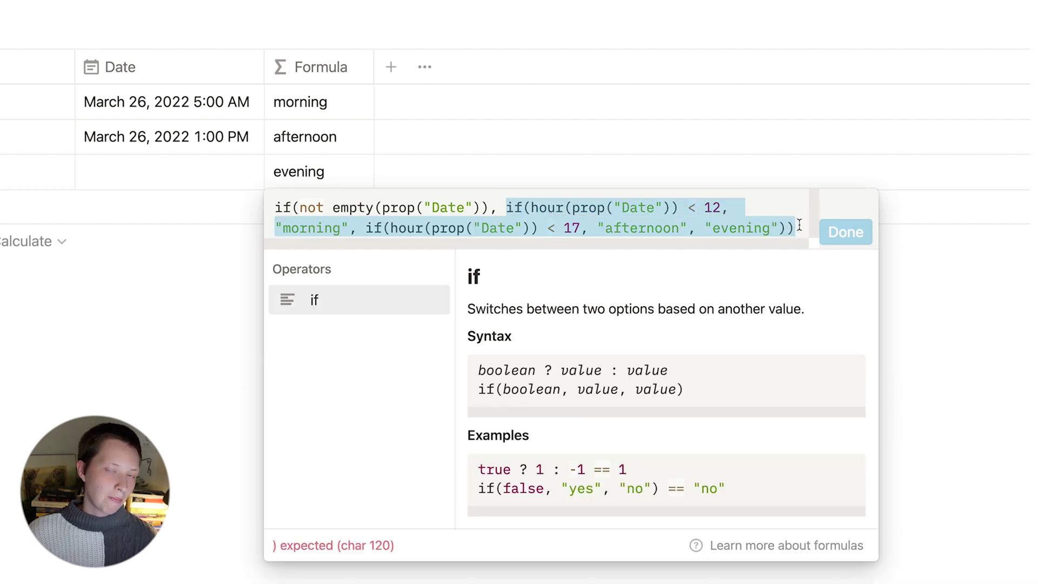
pyautogui.click(799, 225)
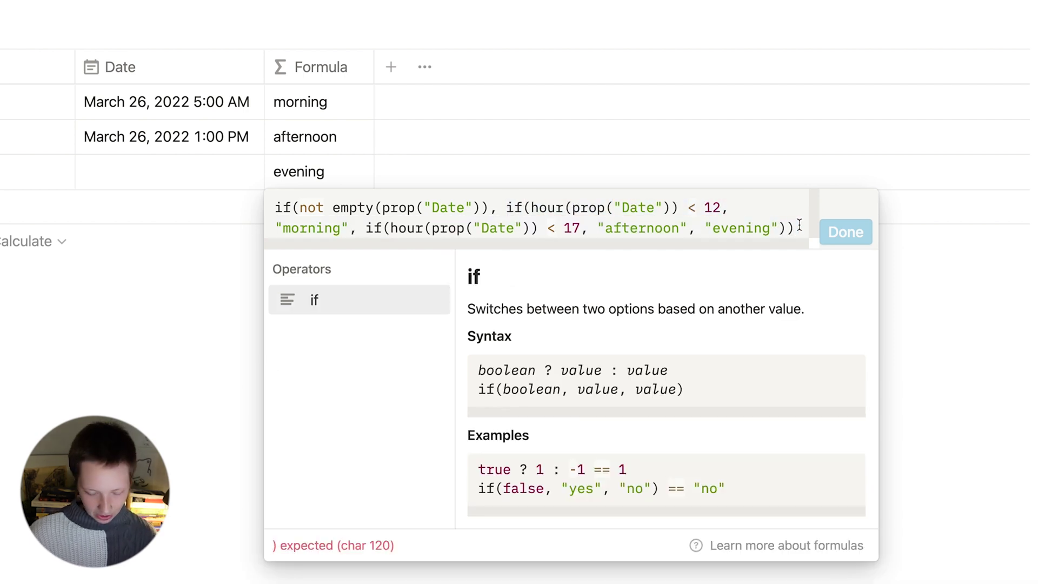
pyautogui.write(', ""')
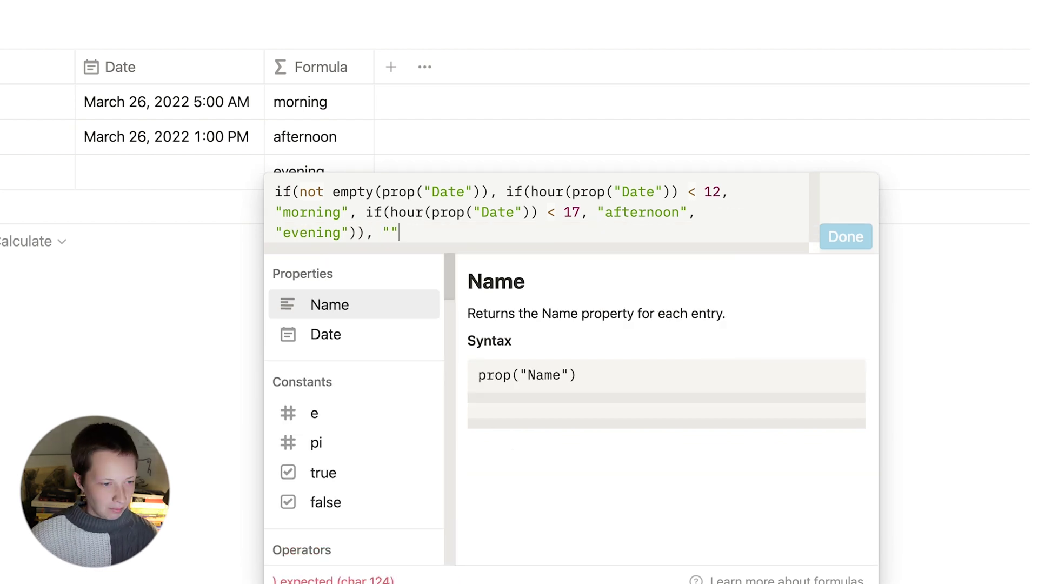
pyautogui.write(')')
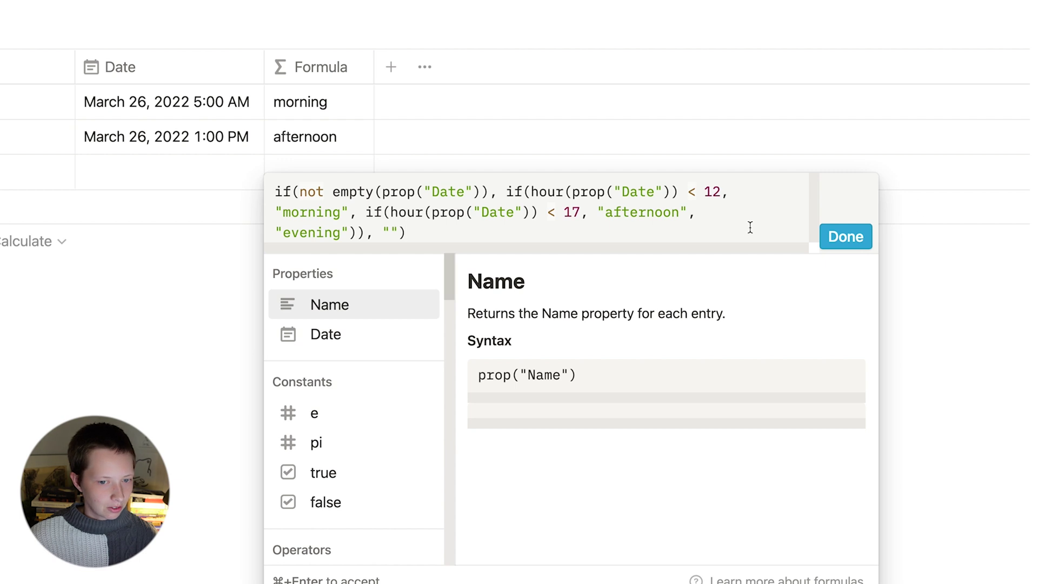
pyautogui.click(850, 238)
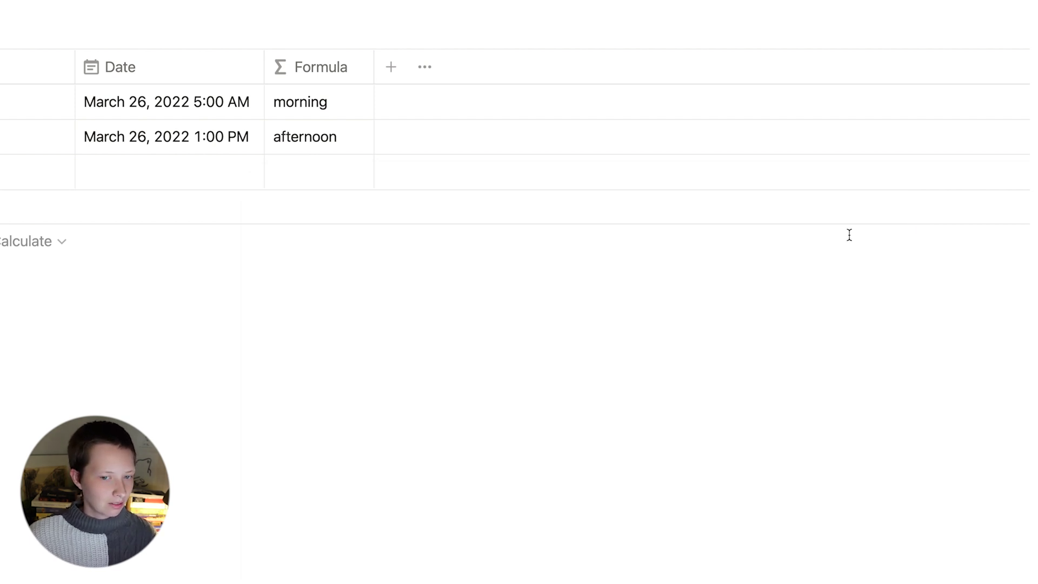
# Delete the empty third row and set the second row's time to 5:30 PM.
pyautogui.press('BackSpace')
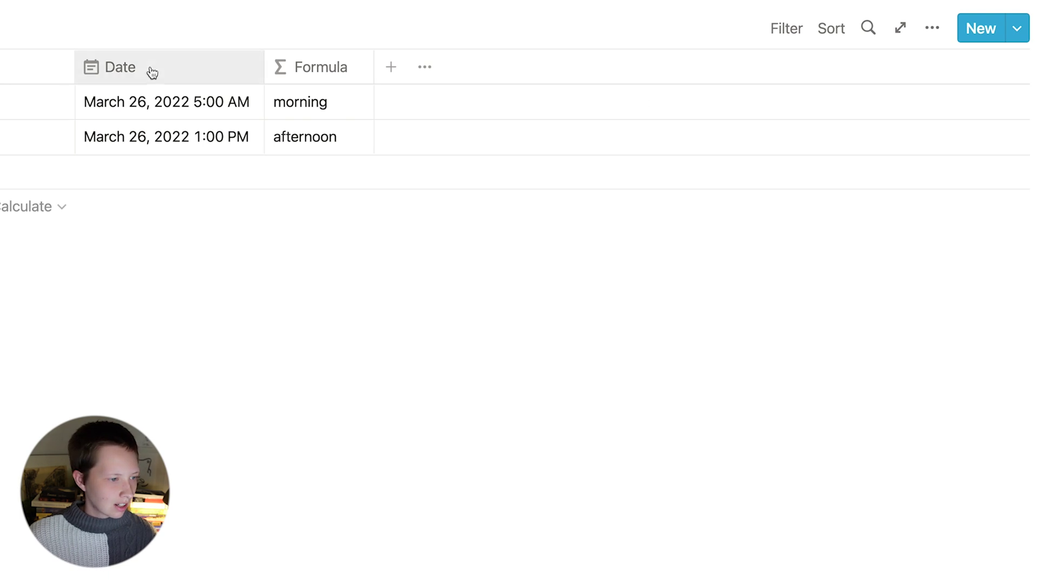
pyautogui.click(187, 135)
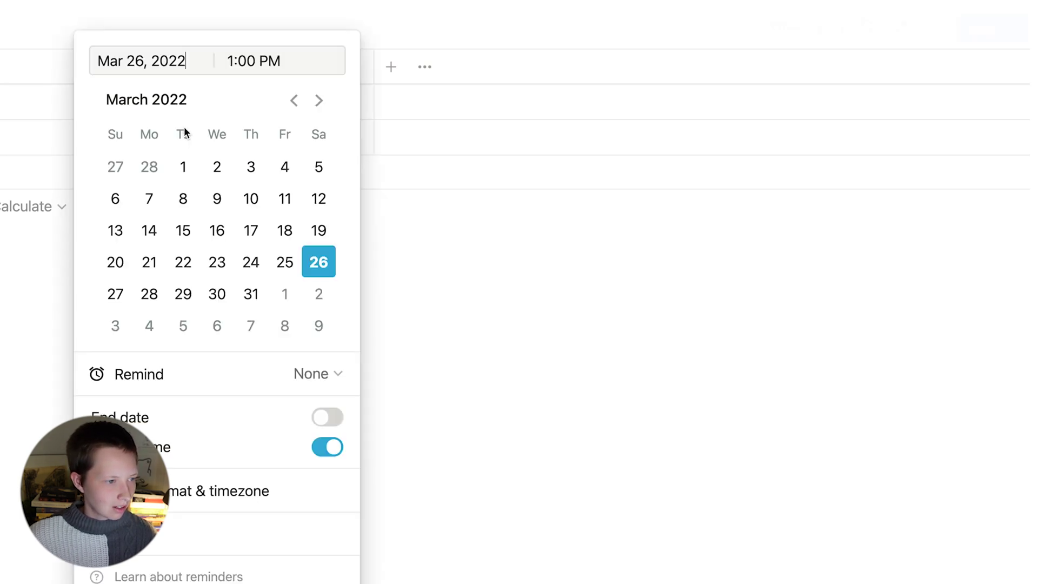
pyautogui.click(234, 60)
pyautogui.press('BackSpace')
pyautogui.write('5')
pyautogui.press('BackSpace')
pyautogui.write('3')
pyautogui.press('Return')
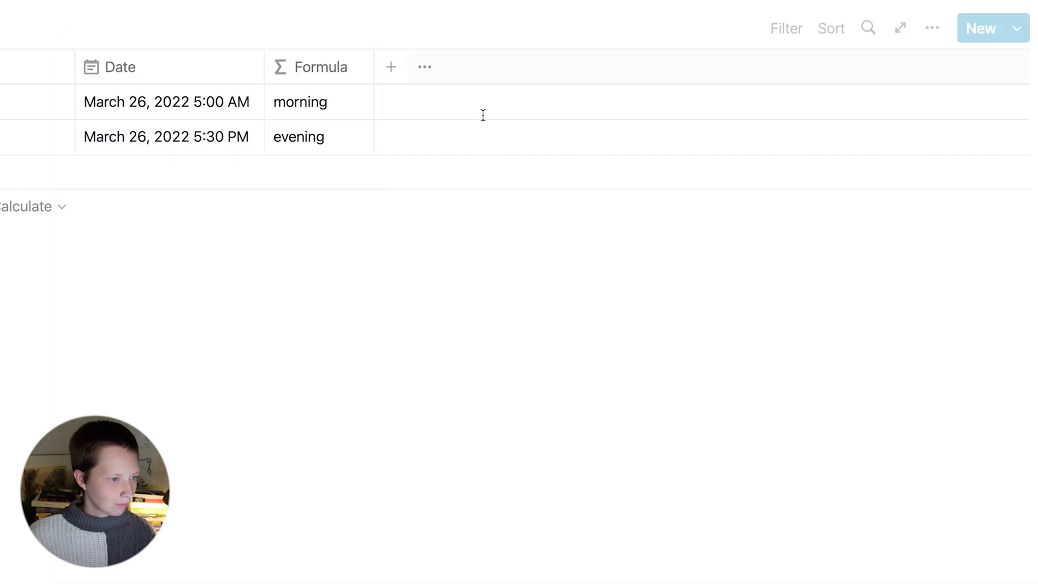
# Reopen the formula and remove the outer if with its not empty(prop("Date")) condition and its "" fallback.
pyautogui.click(314, 136)
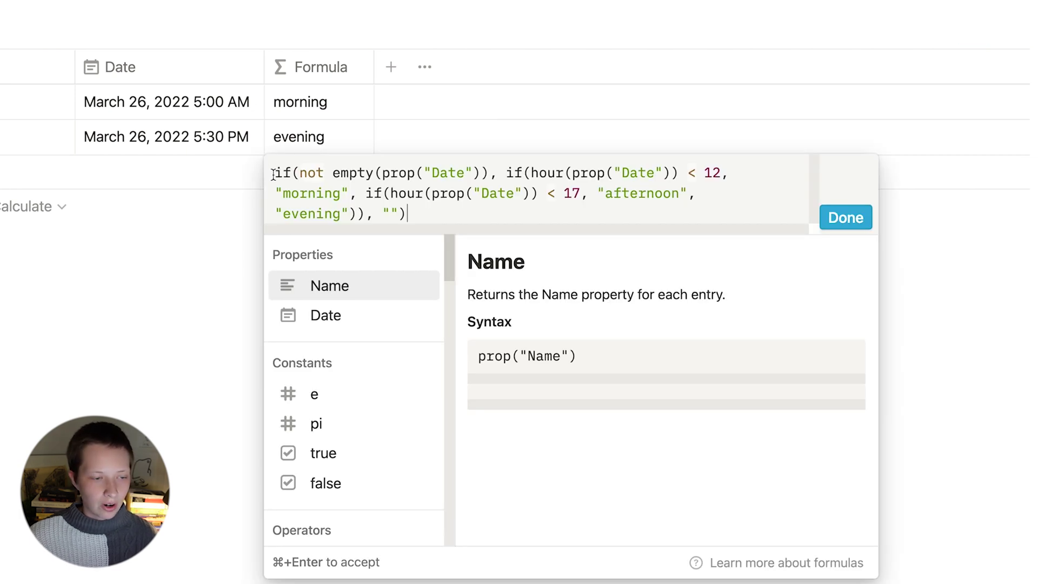
pyautogui.moveTo(273, 173); pyautogui.dragTo(506, 173)
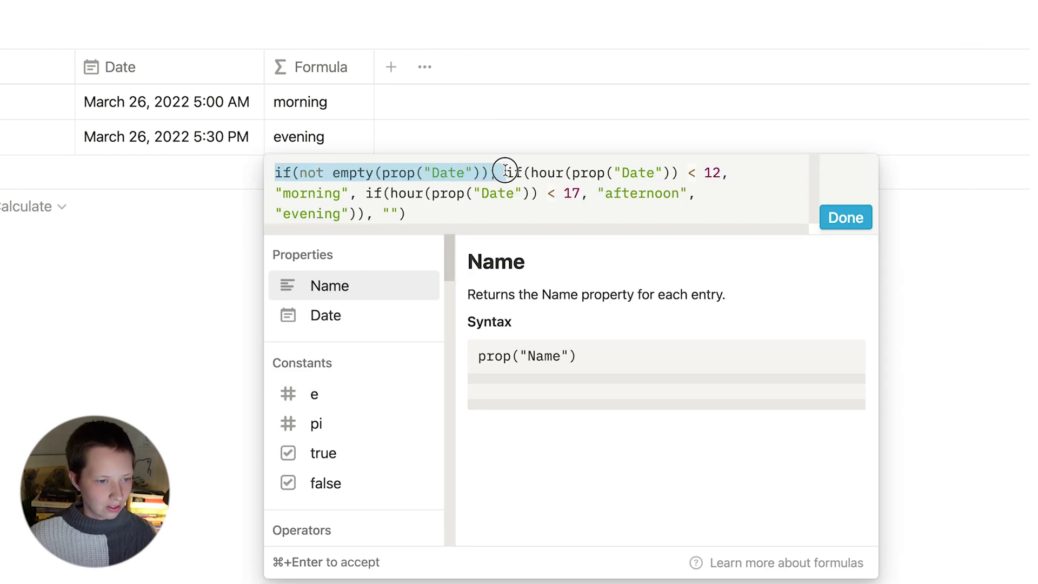
pyautogui.press('BackSpace')
pyautogui.click(564, 189)
pyautogui.press('BackSpace')
pyautogui.press('BackSpace')
pyautogui.press('BackSpace')
pyautogui.press('BackSpace')
pyautogui.press('BackSpace')
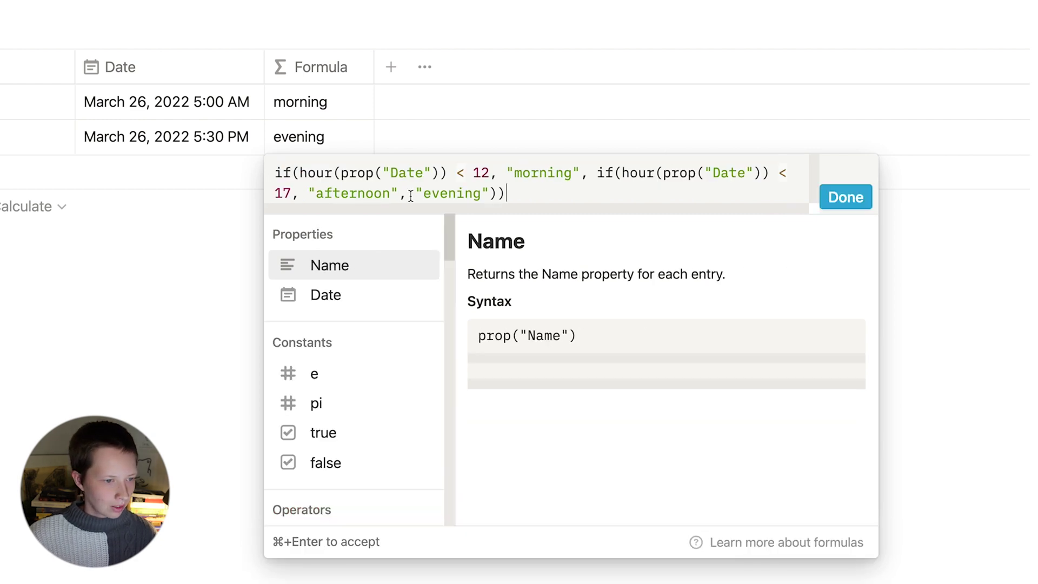
# Remove the "evening" fallback from the < 17 "afternoon" if.
pyautogui.moveTo(417, 193); pyautogui.dragTo(488, 193)
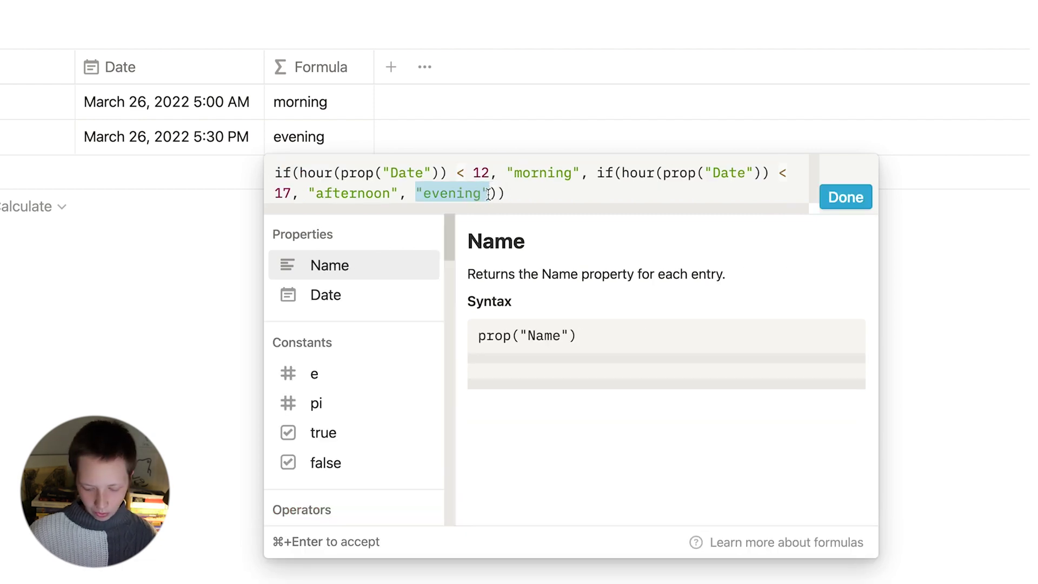
pyautogui.press('BackSpace')
pyautogui.write('if(')
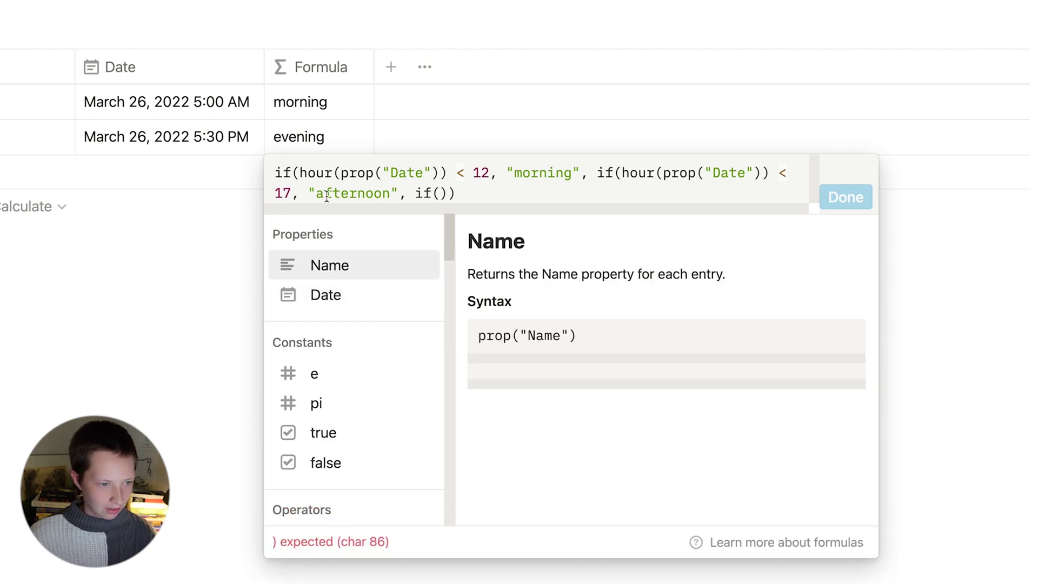
pyautogui.press('BackSpace')
pyautogui.press('BackSpace')
pyautogui.press('BackSpace')
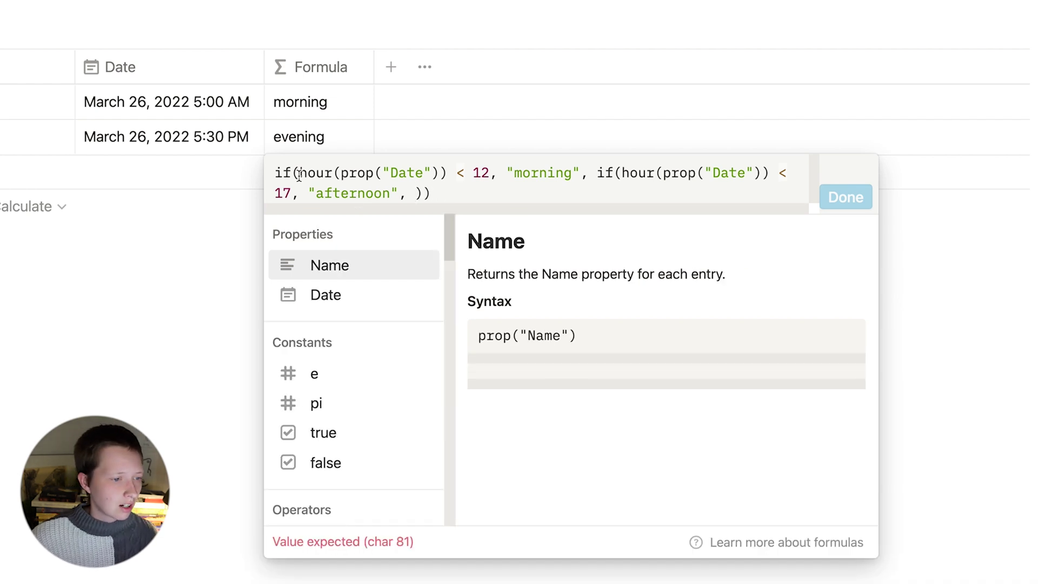
# Copy if(hour(prop("Date")) < 12, "morning", into the fallback after "afternoon" and give the copy "" as its own fallback.
pyautogui.moveTo(300, 172); pyautogui.dragTo(412, 173)
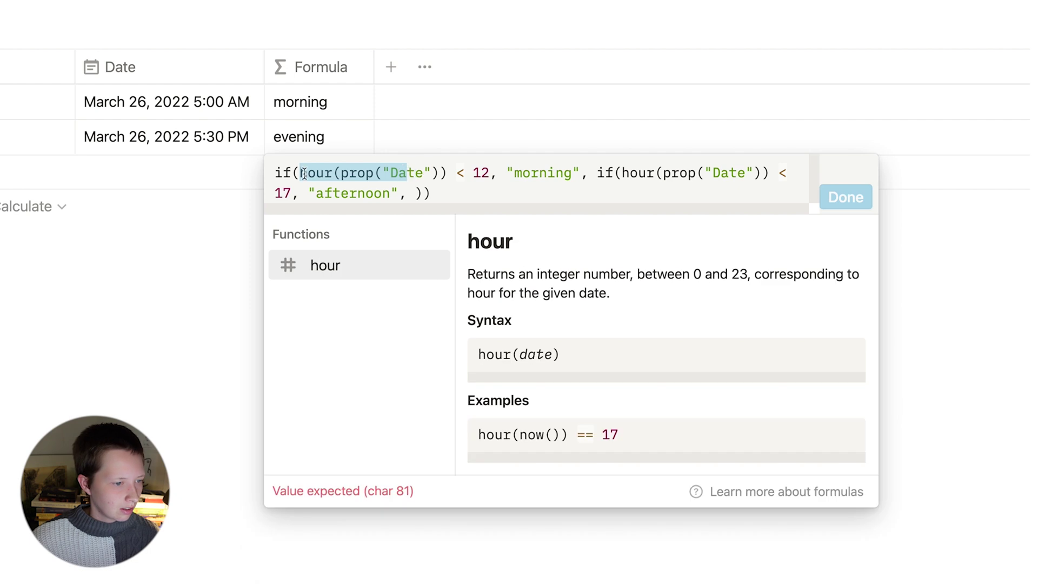
pyautogui.click(276, 173)
pyautogui.keyDown('shift'); pyautogui.click(581, 174); pyautogui.keyUp('shift')
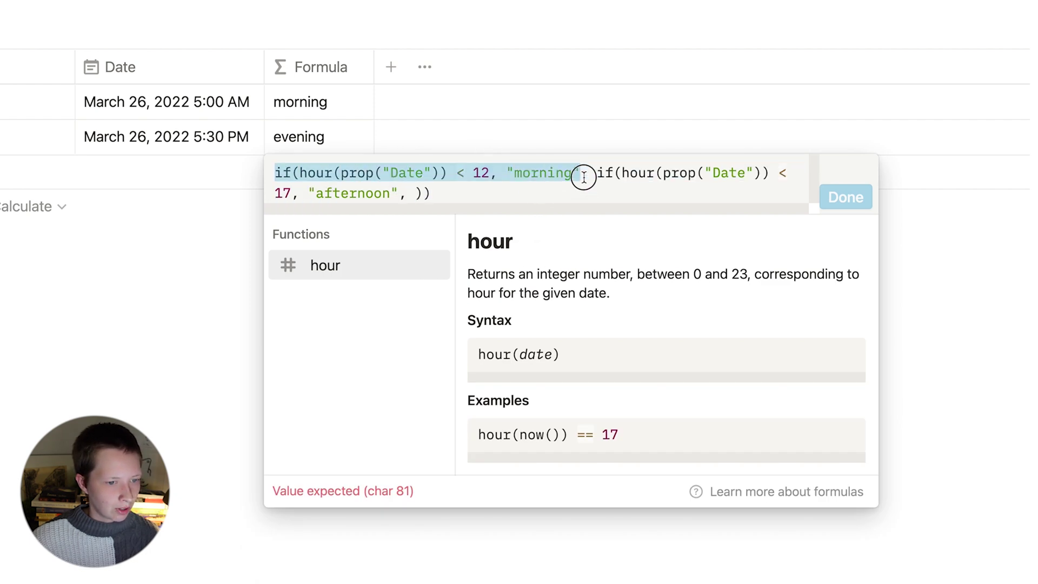
pyautogui.keyDown('shift'); pyautogui.click(589, 176); pyautogui.keyUp('shift')
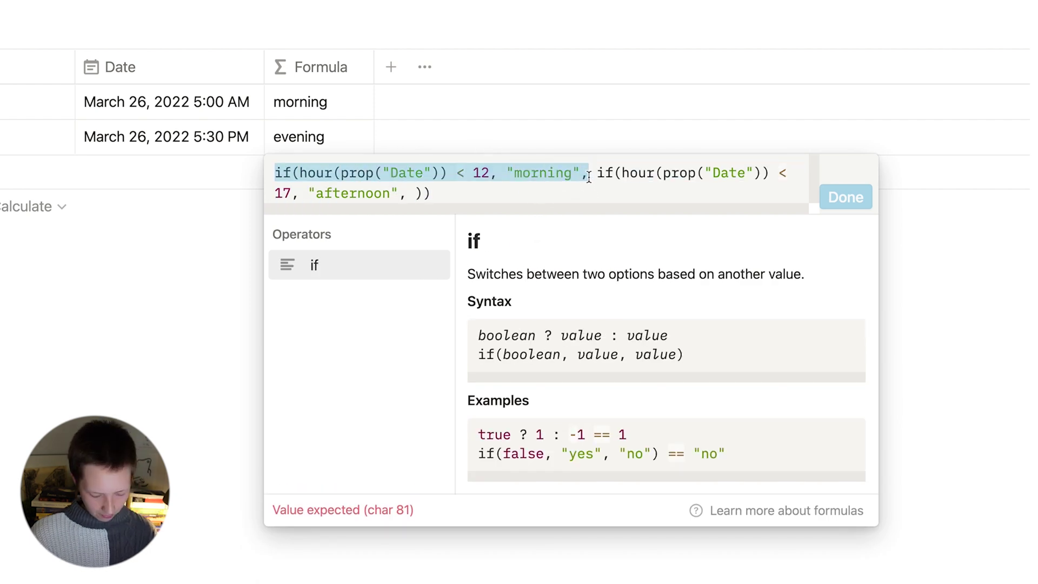
pyautogui.hotkey('ctrl', 'c')
pyautogui.click(418, 193)
pyautogui.hotkey('ctrl', 'v')
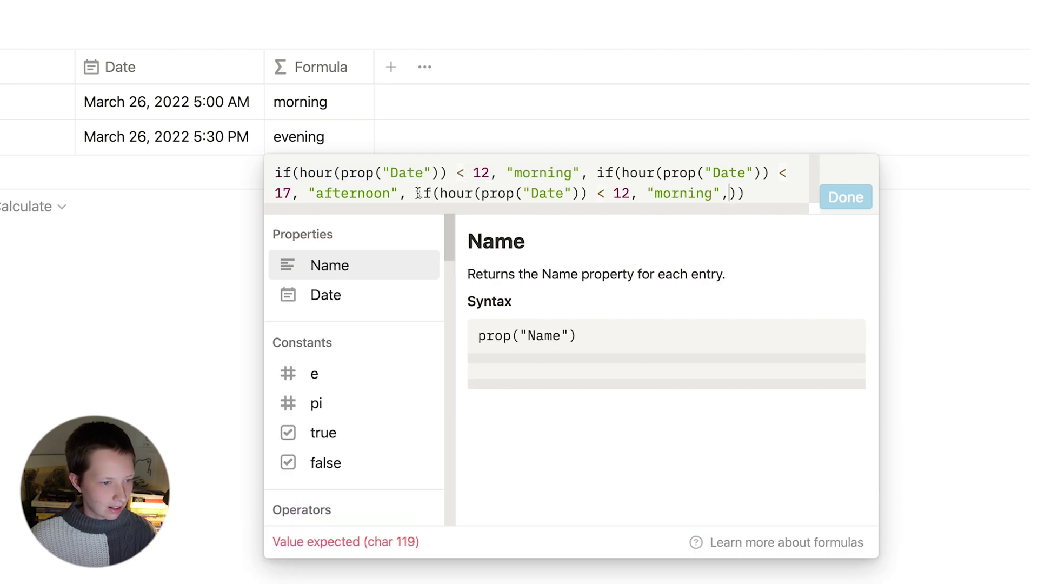
pyautogui.write('""')
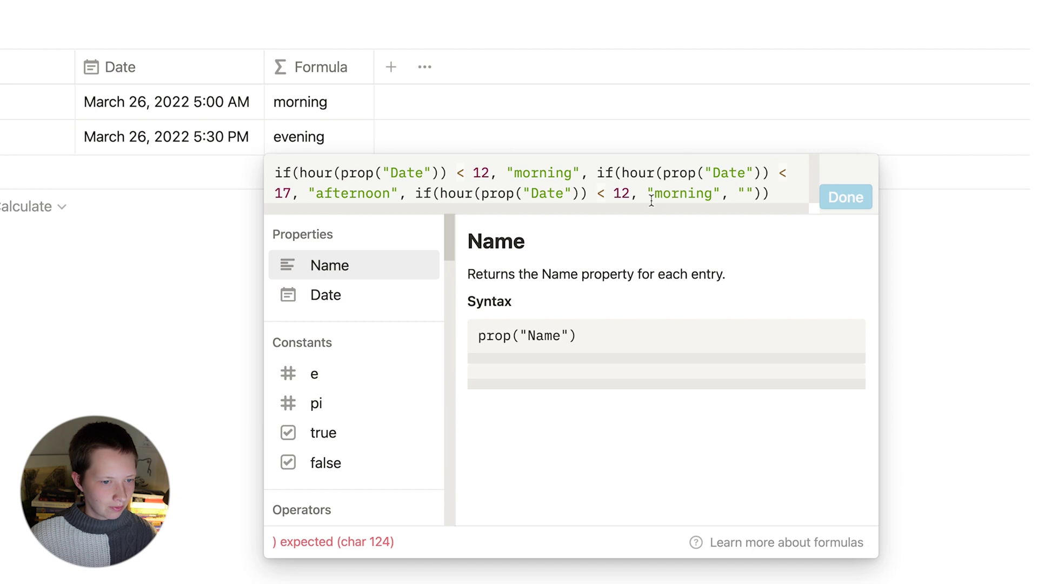
# Change the third if's condition to < 24 and its result to "evening", add the missing closing parenthesis, and accept the formula.
pyautogui.click(628, 195)
pyautogui.press('BackSpace')
pyautogui.press('BackSpace')
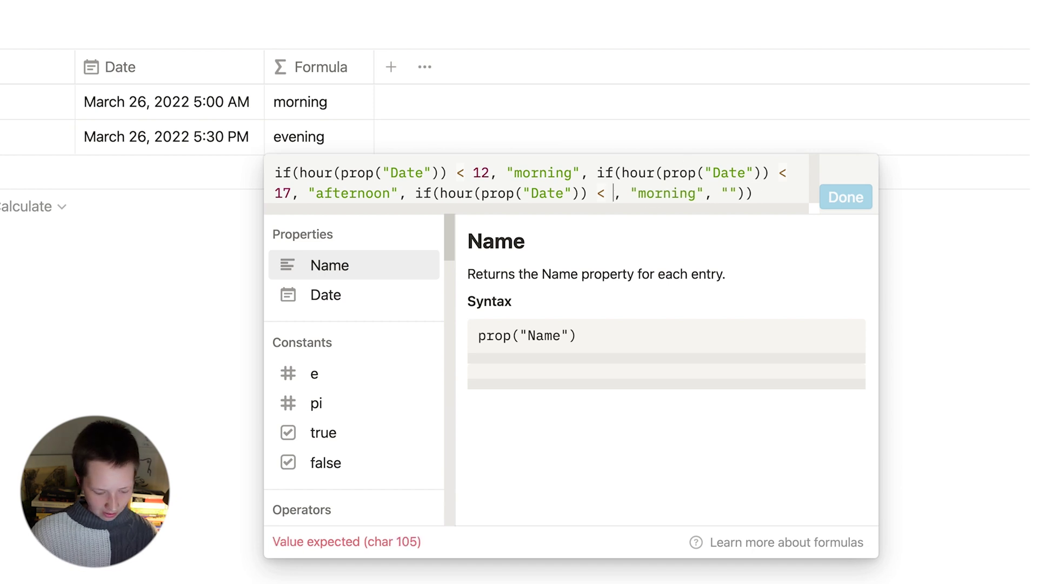
pyautogui.write('24')
pyautogui.moveTo(713, 194); pyautogui.dragTo(657, 195)
pyautogui.write('evening", ""')
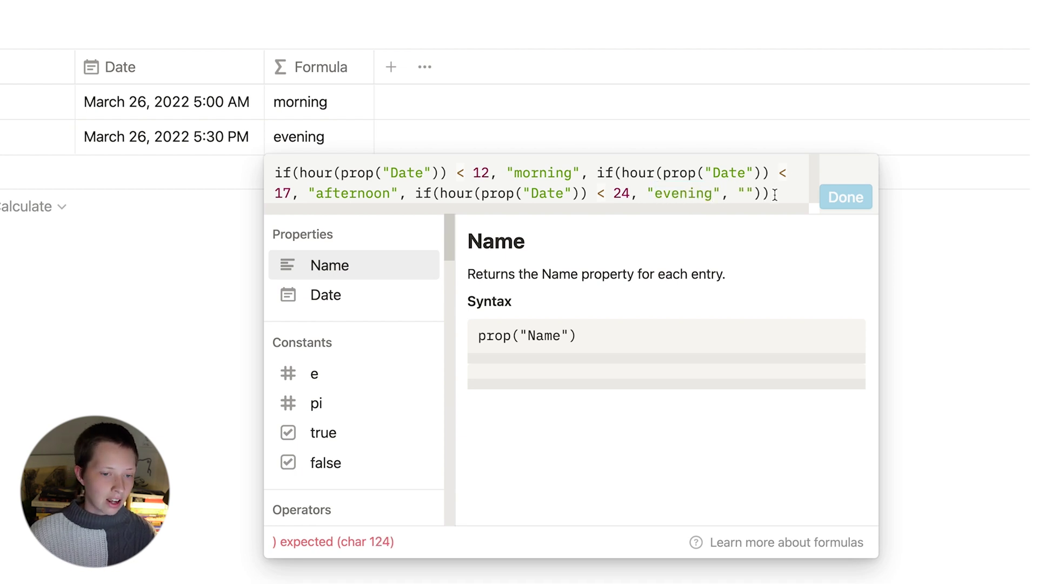
pyautogui.write(')')
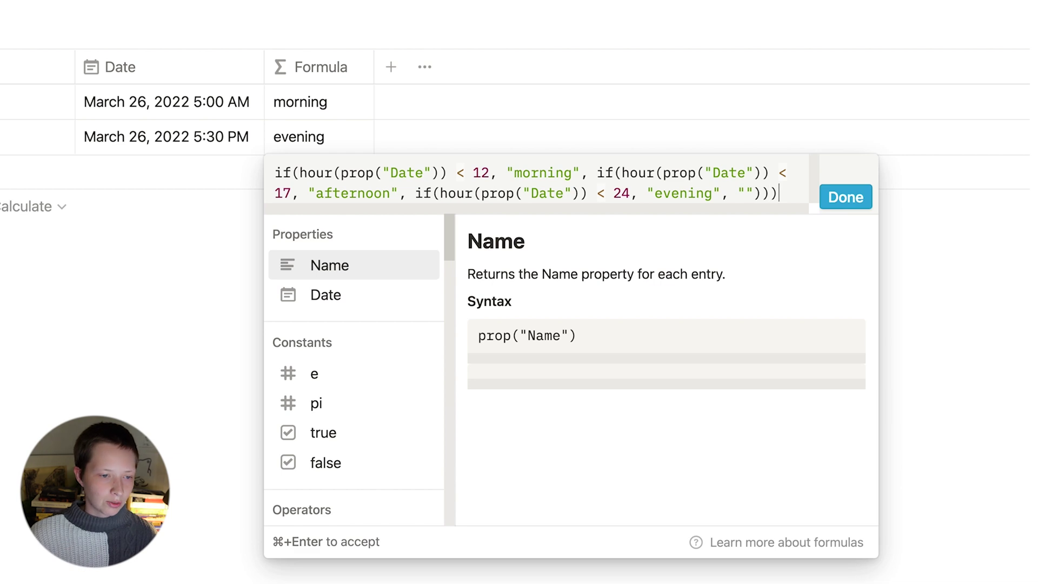
pyautogui.click(861, 191)
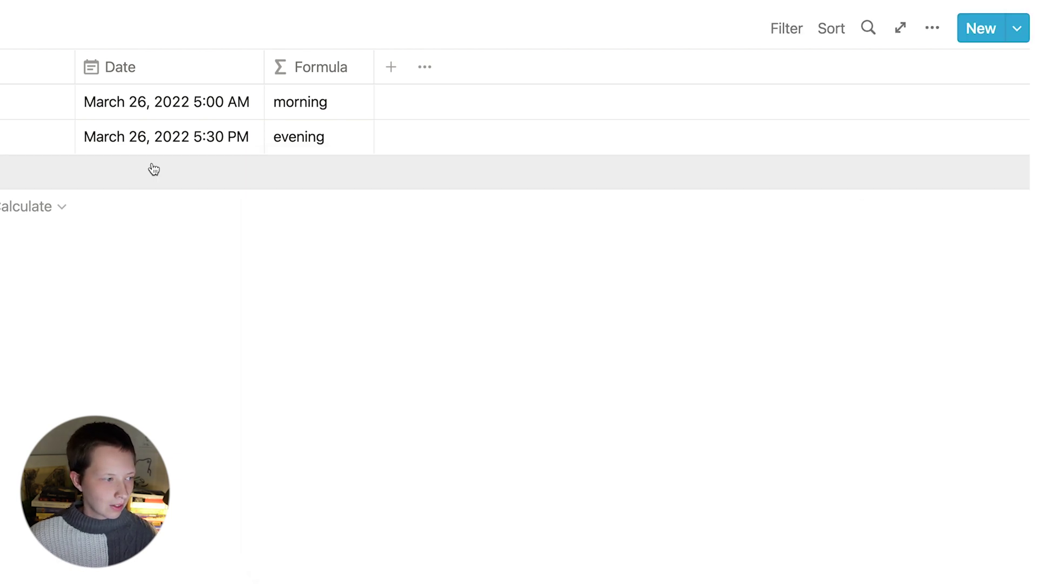
# Add an empty row below the two dated rows, check its Formula cell, and delete the row again.
pyautogui.click(149, 172)
pyautogui.press('Escape')
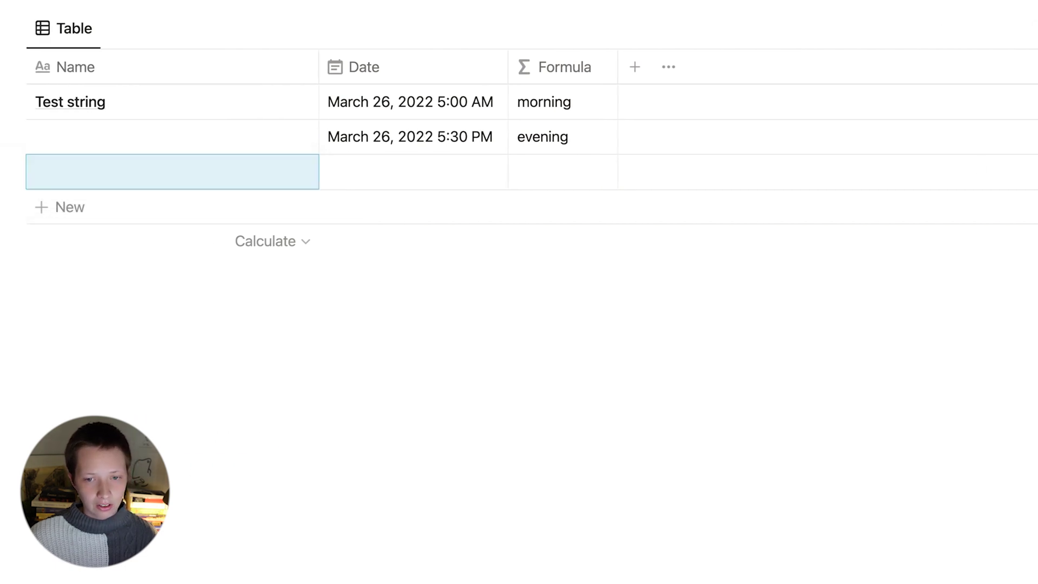
pyautogui.press('Escape')
pyautogui.press('BackSpace')
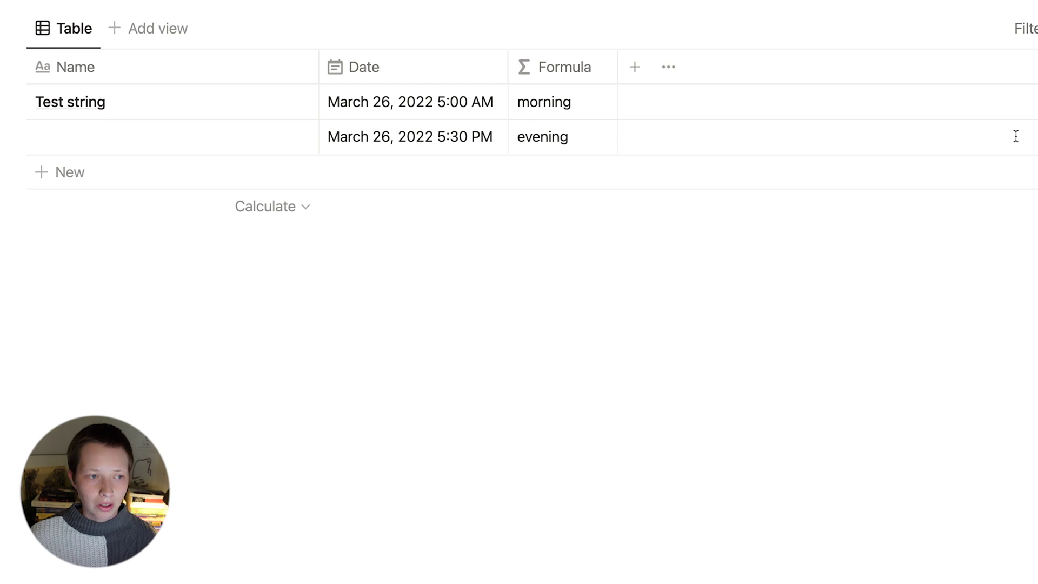
pyautogui.click(286, 279)
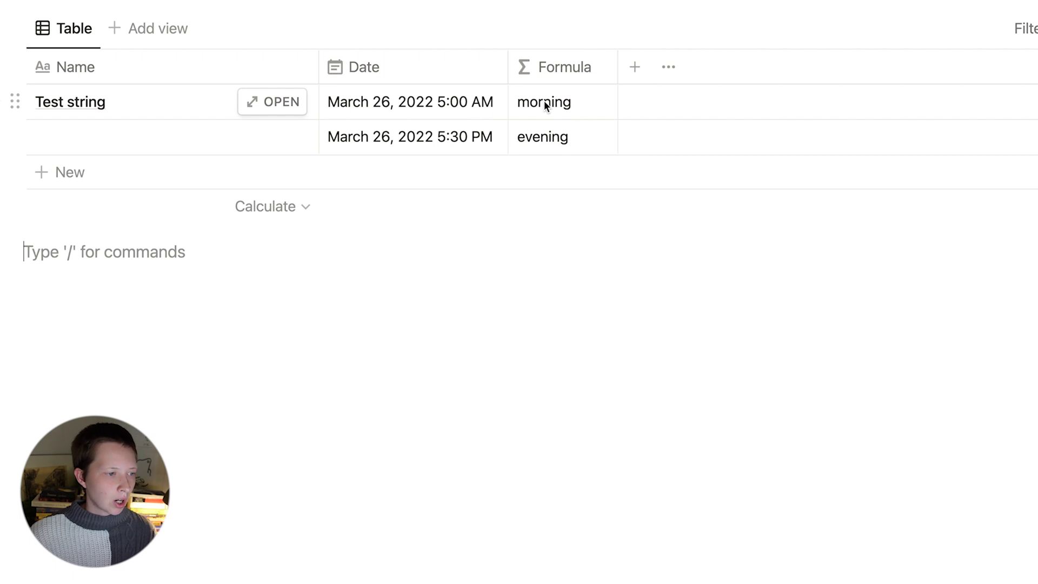
# Change the second row's date to March 30, 2022.
pyautogui.click(417, 135)
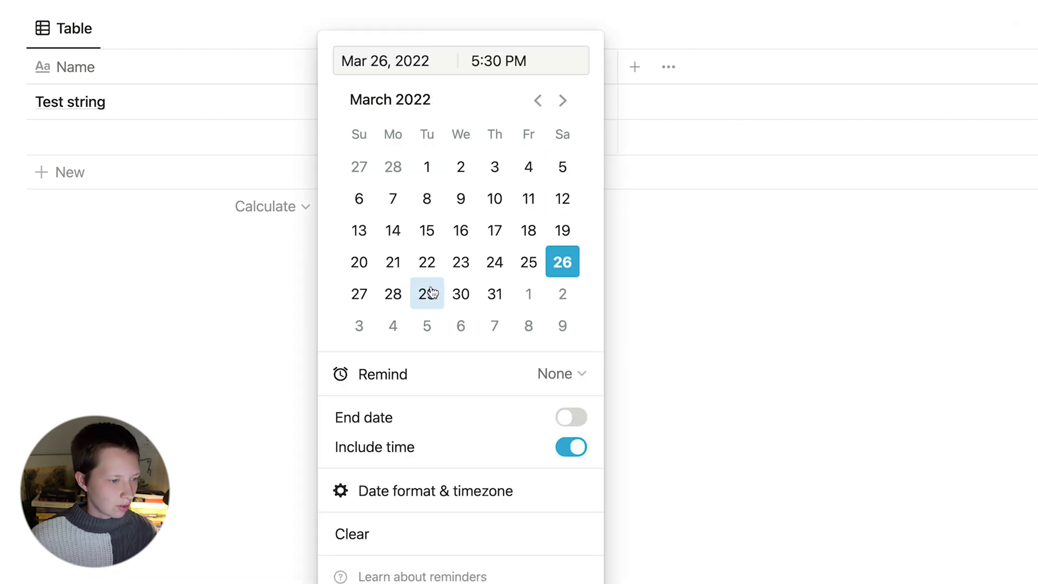
pyautogui.click(461, 294)
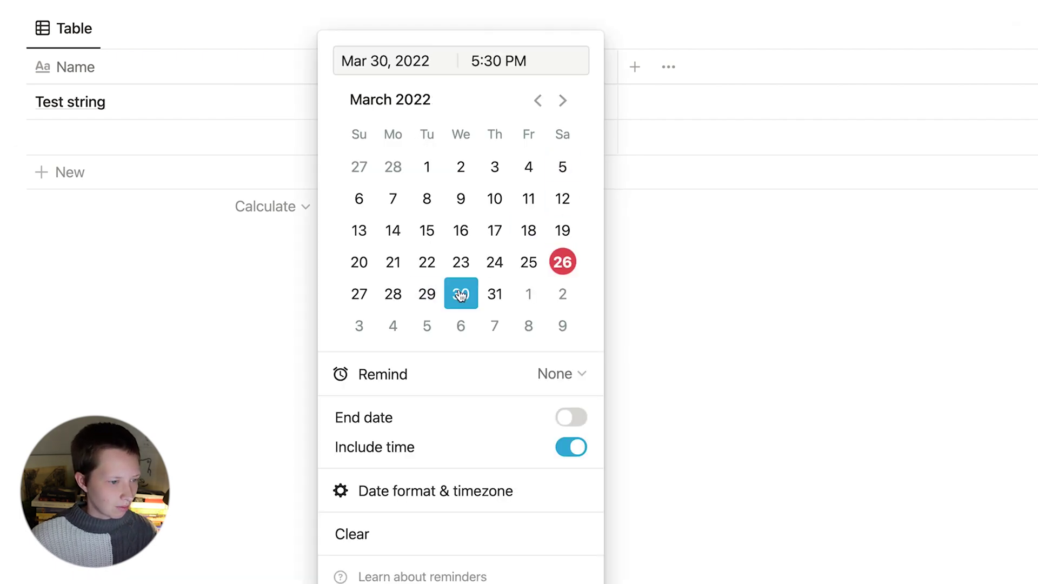
pyautogui.click(196, 325)
# Add a third row with the date March 22, 2022.
pyautogui.click(438, 170)
pyautogui.press('Escape')
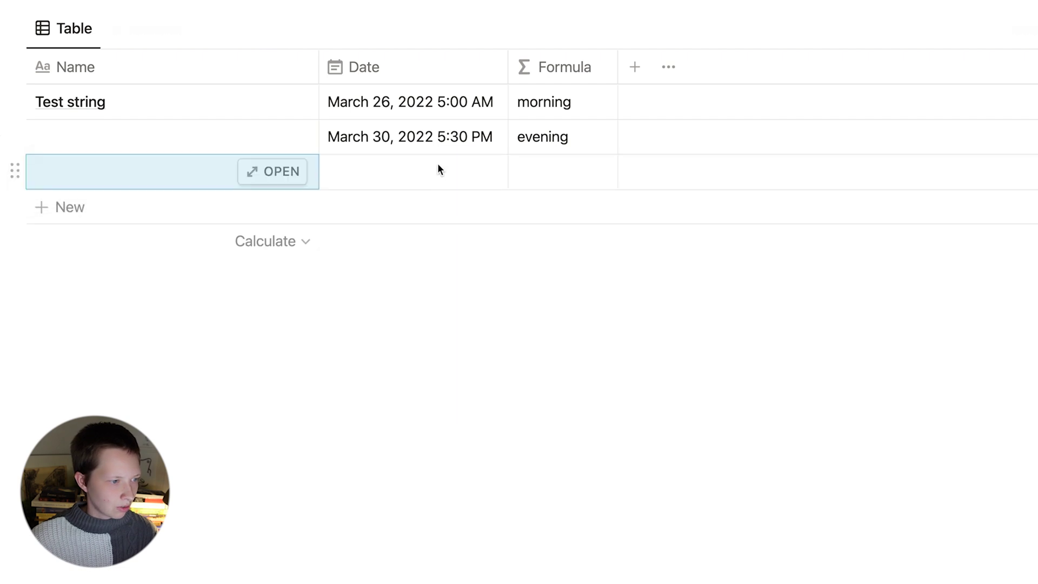
pyautogui.click(438, 168)
pyautogui.click(438, 262)
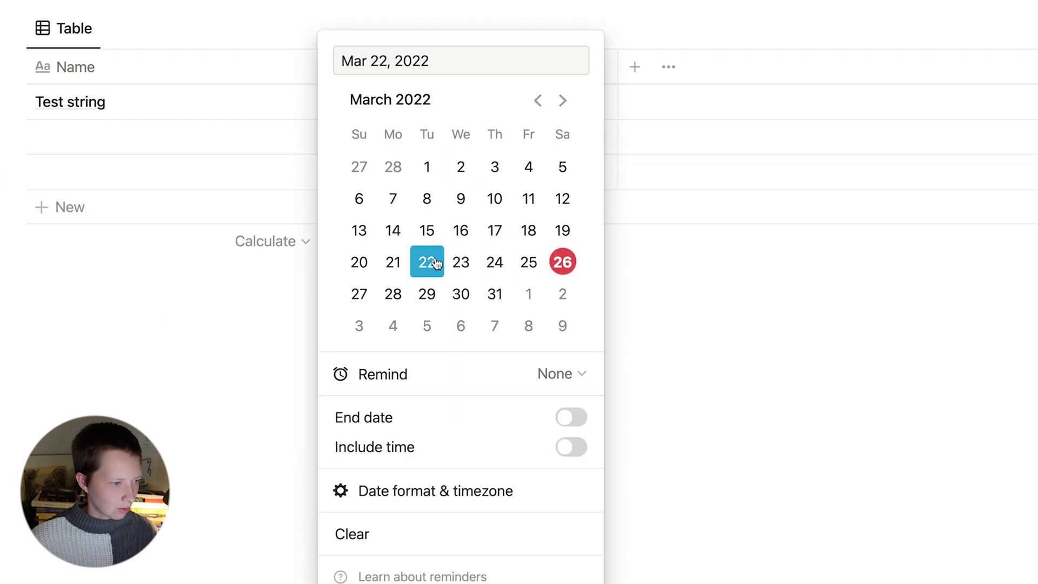
pyautogui.click(162, 308)
# Remove the time from the March 26 and March 30 dates in the first two rows.
pyautogui.click(567, 106)
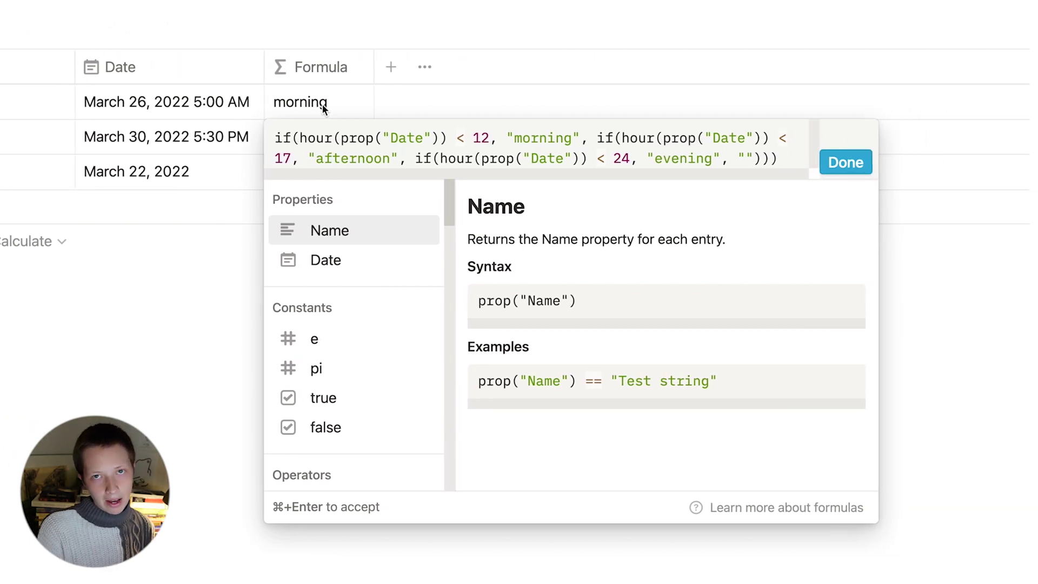
pyautogui.click(429, 13)
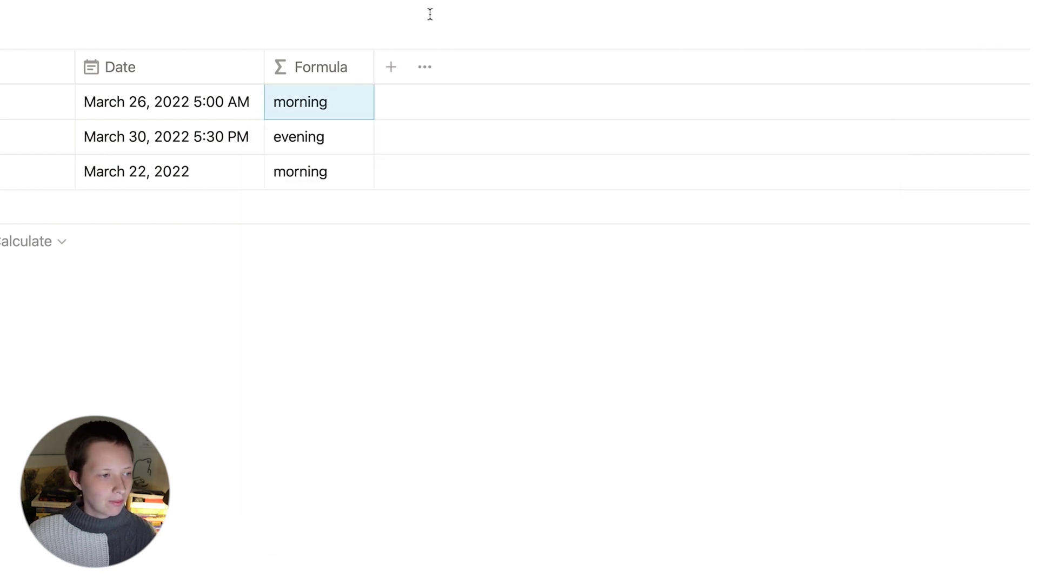
pyautogui.click(124, 106)
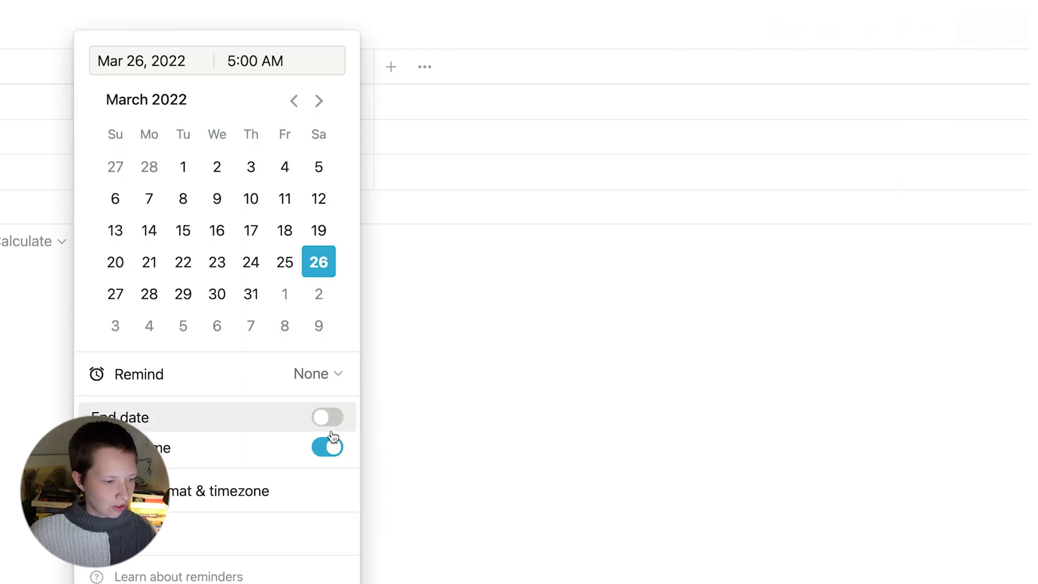
pyautogui.click(321, 445)
pyautogui.click(565, 366)
pyautogui.click(154, 140)
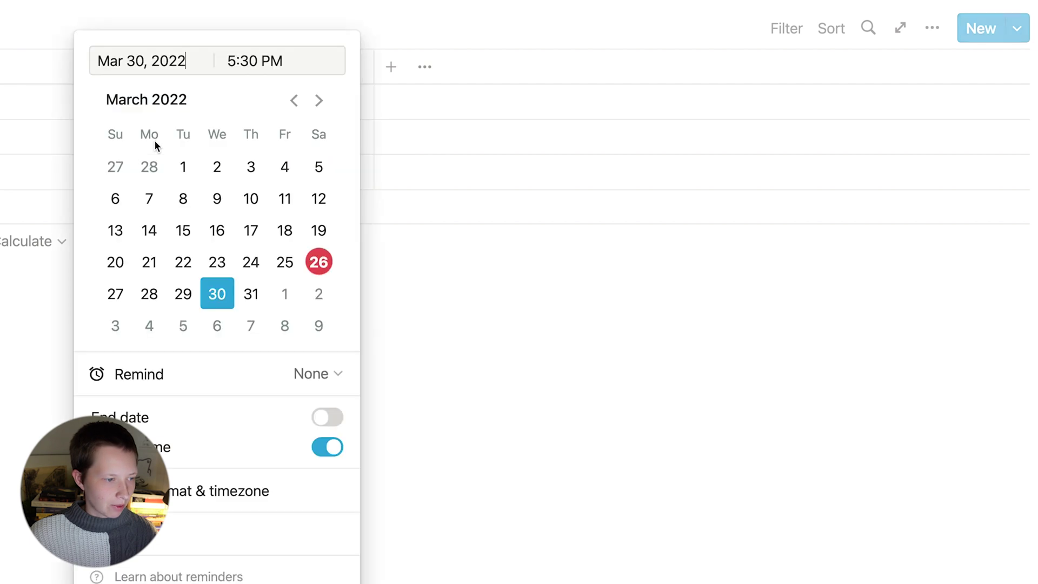
pyautogui.click(327, 447)
pyautogui.click(466, 414)
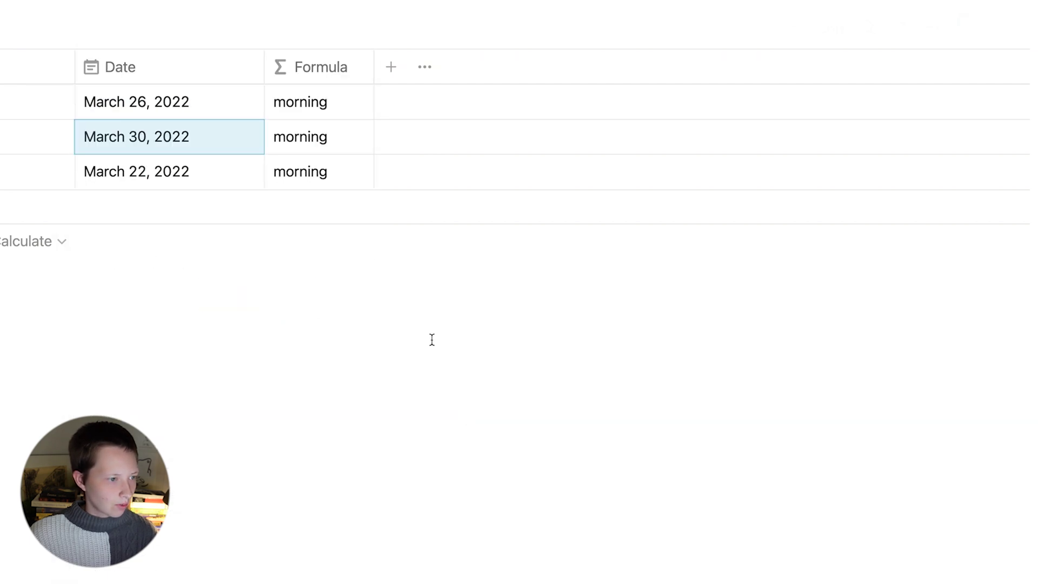
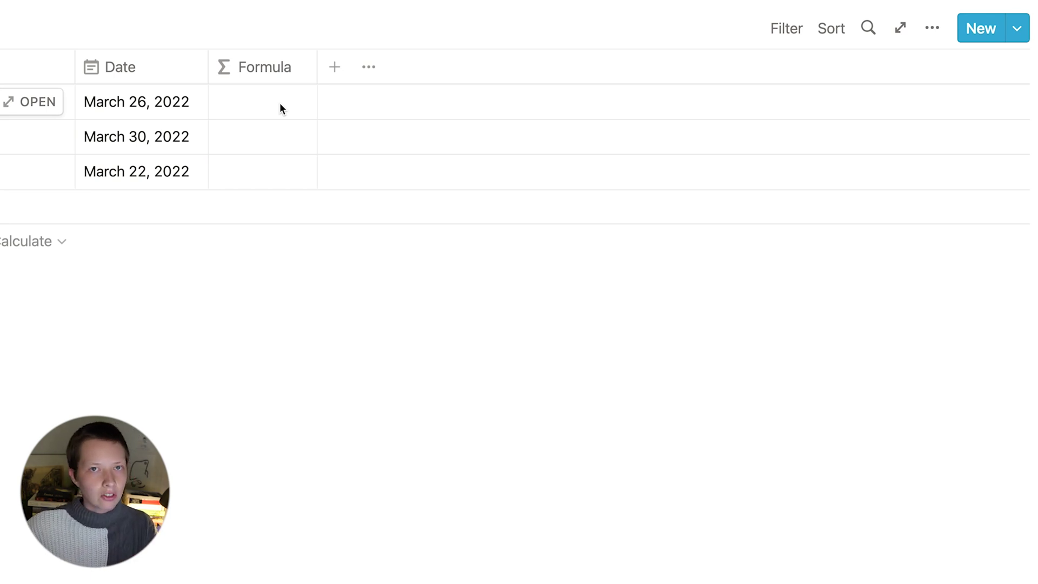
pyautogui.click(280, 109)
pyautogui.press('Escape')
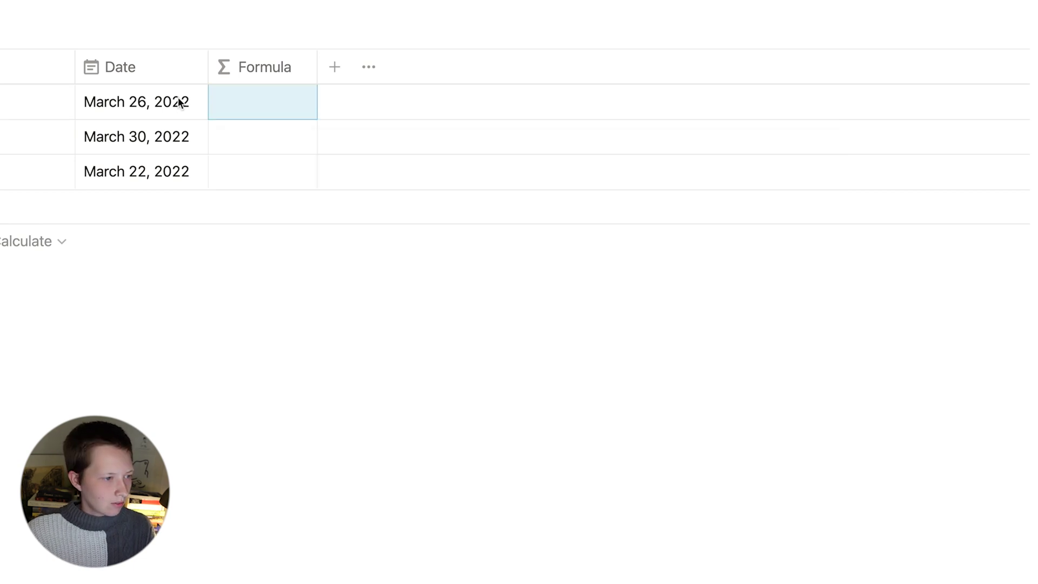
pyautogui.click(181, 102)
pyautogui.press('Escape')
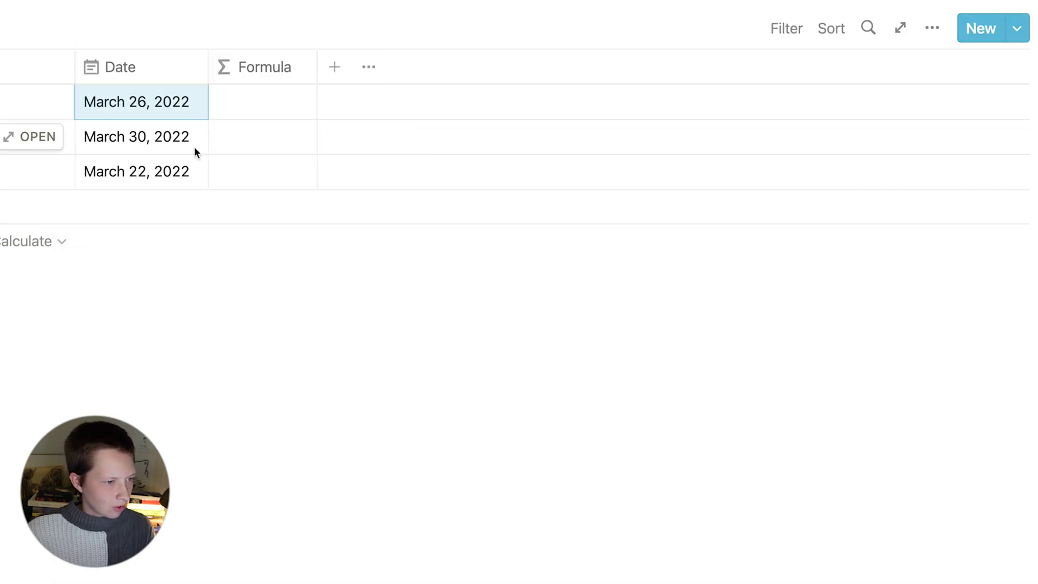
# Start the Formula column's expression with formatDate(prop("Date"), "L").
pyautogui.click(270, 105)
pyautogui.write('if(')
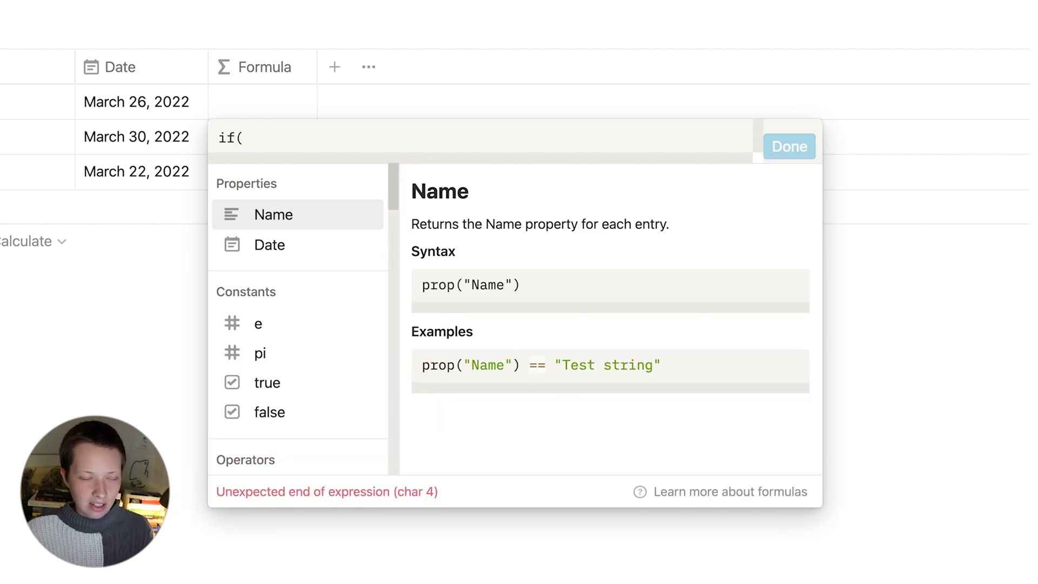
pyautogui.press('BackSpace')
pyautogui.press('BackSpace')
pyautogui.press('BackSpace')
pyautogui.write('f')
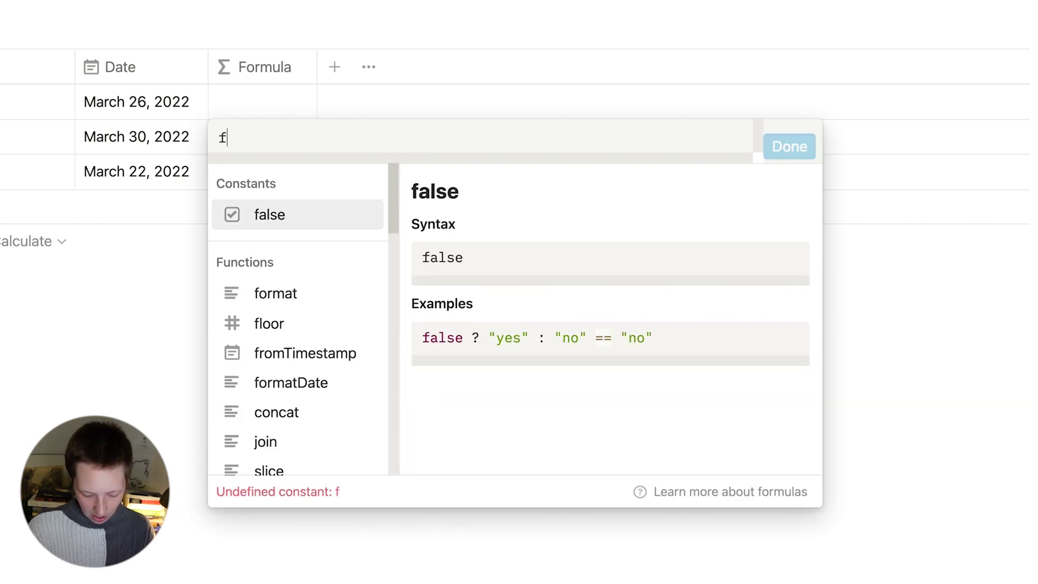
pyautogui.write('ormatDate()')
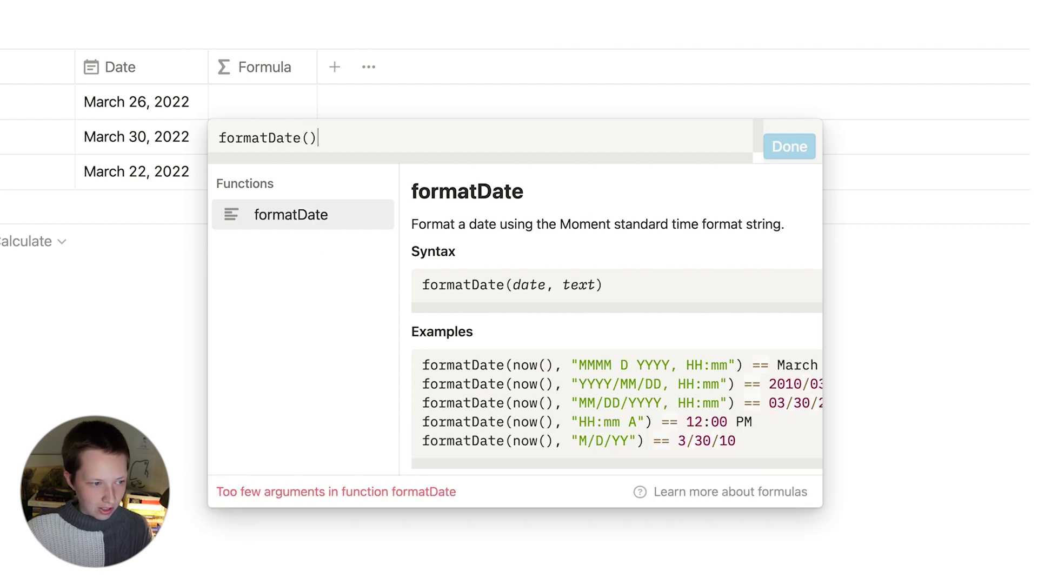
pyautogui.press('Left')
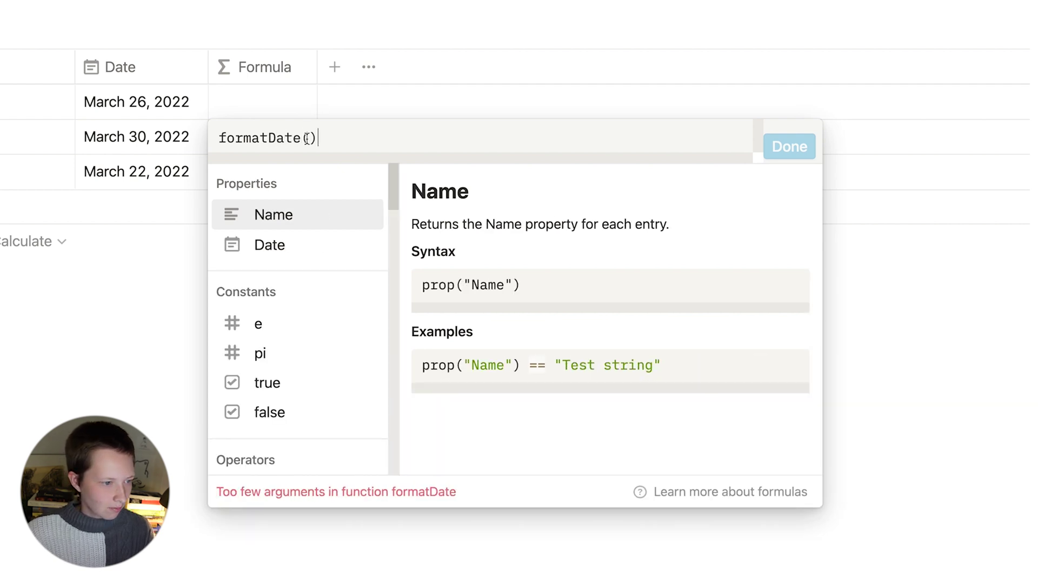
pyautogui.click(268, 248)
pyautogui.write(', "L')
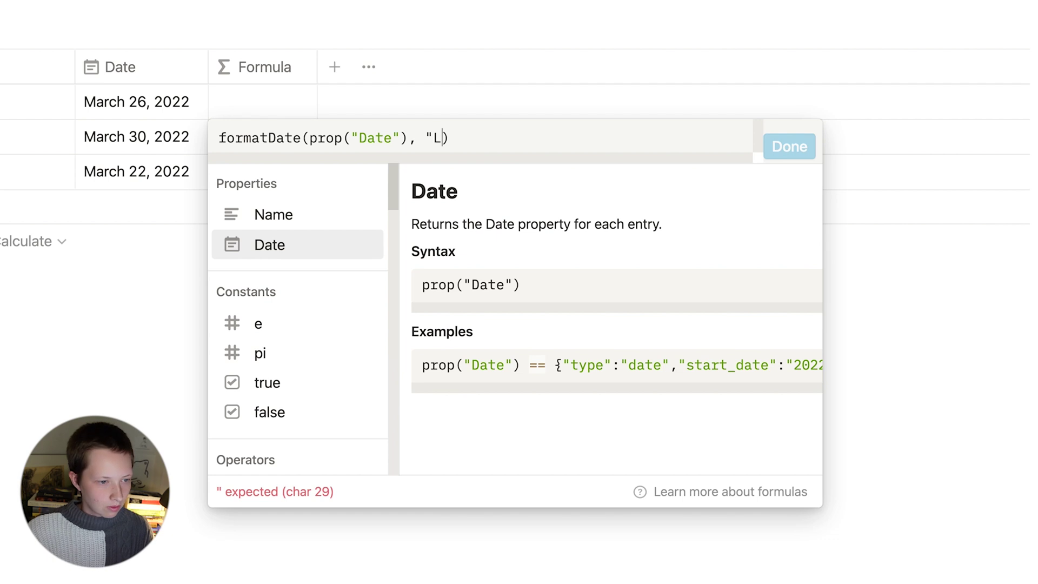
pyautogui.write('"')
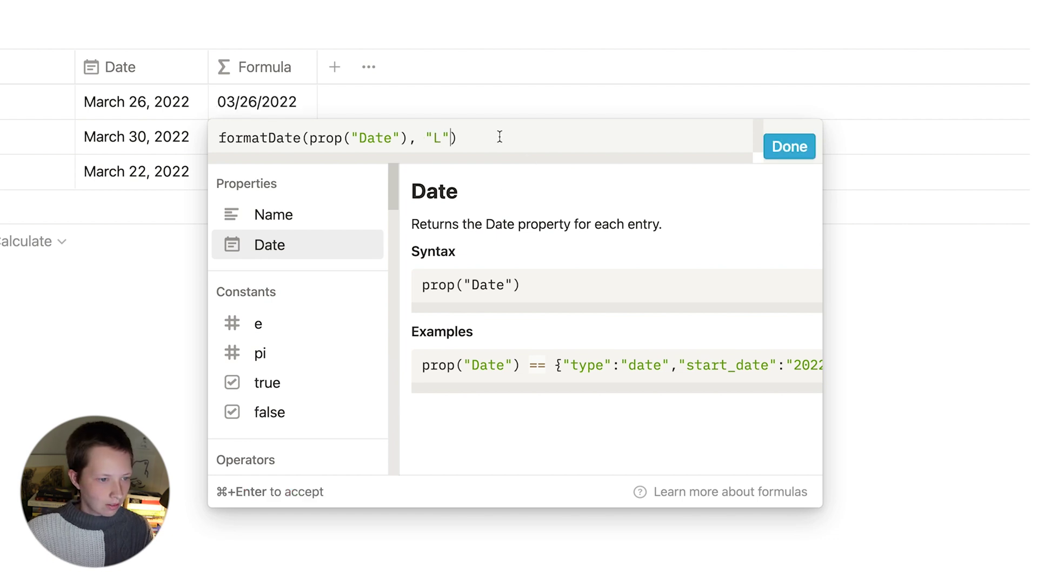
# Extend the formula to compare the formatted Date with formatDate(now(), "L") using ==.
pyautogui.press('Right')
pyautogui.write('==')
pyautogui.click(220, 140)
pyautogui.keyDown('shift'); pyautogui.click(459, 139); pyautogui.keyUp('shift')
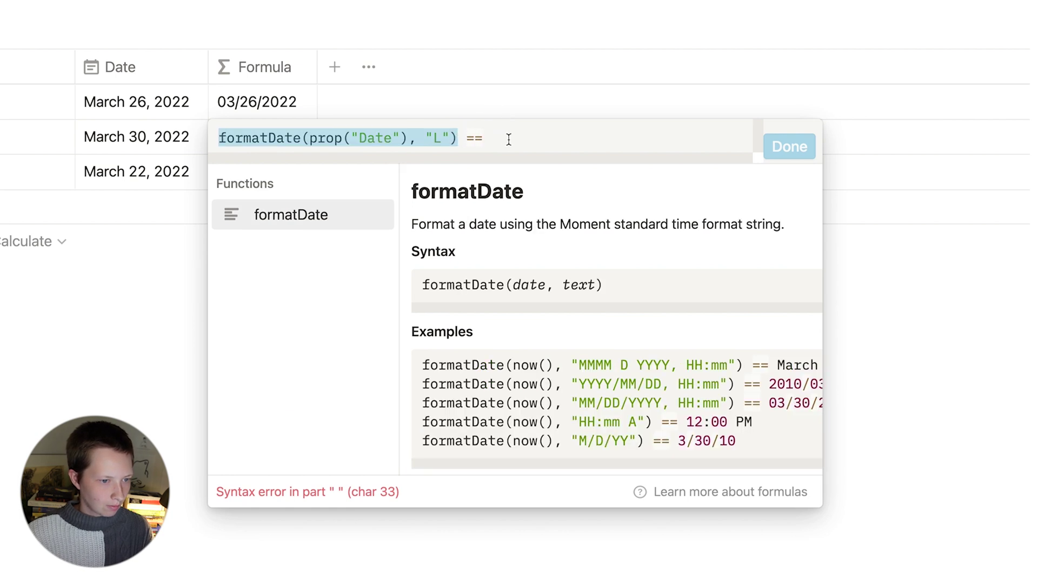
pyautogui.press('super+c')
pyautogui.click(508, 139)
pyautogui.press('super+v')
pyautogui.moveTo(680, 138); pyautogui.dragTo(581, 139)
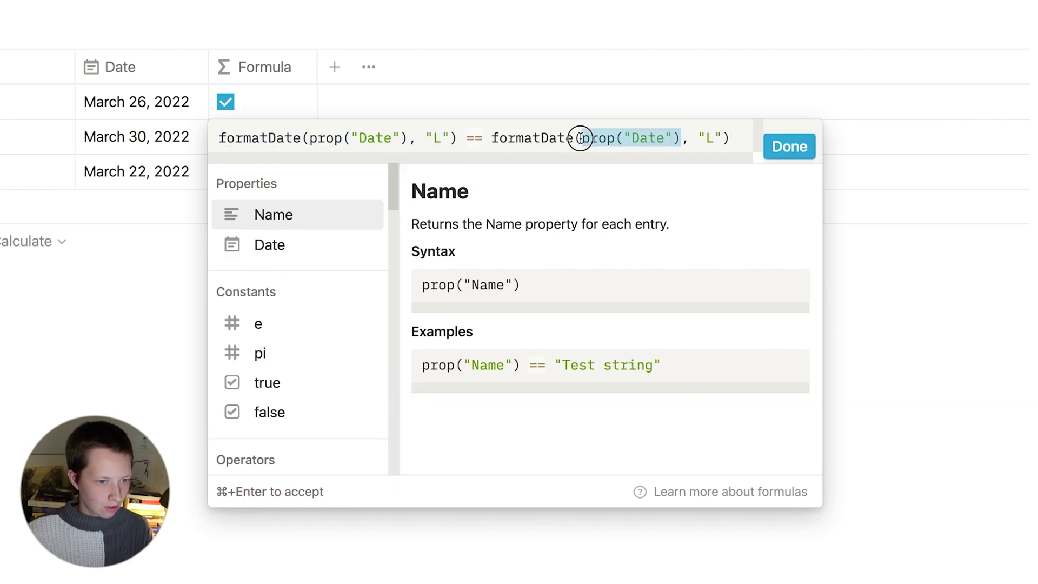
pyautogui.write('now(')
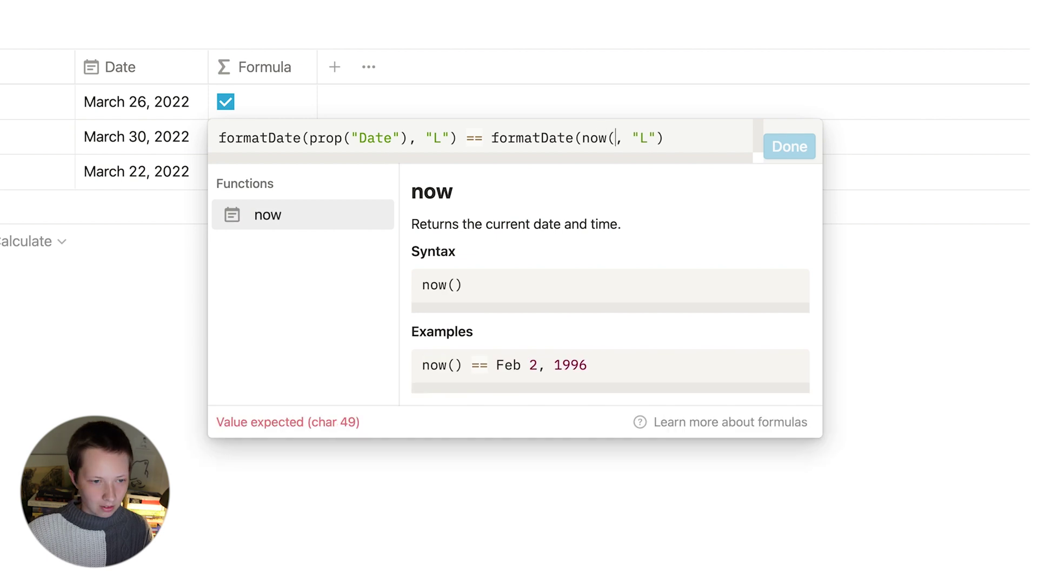
pyautogui.write(')')
# Wrap the date comparison in an if that returns "Today" when true, and begin a nested if for the other case.
pyautogui.click(220, 138)
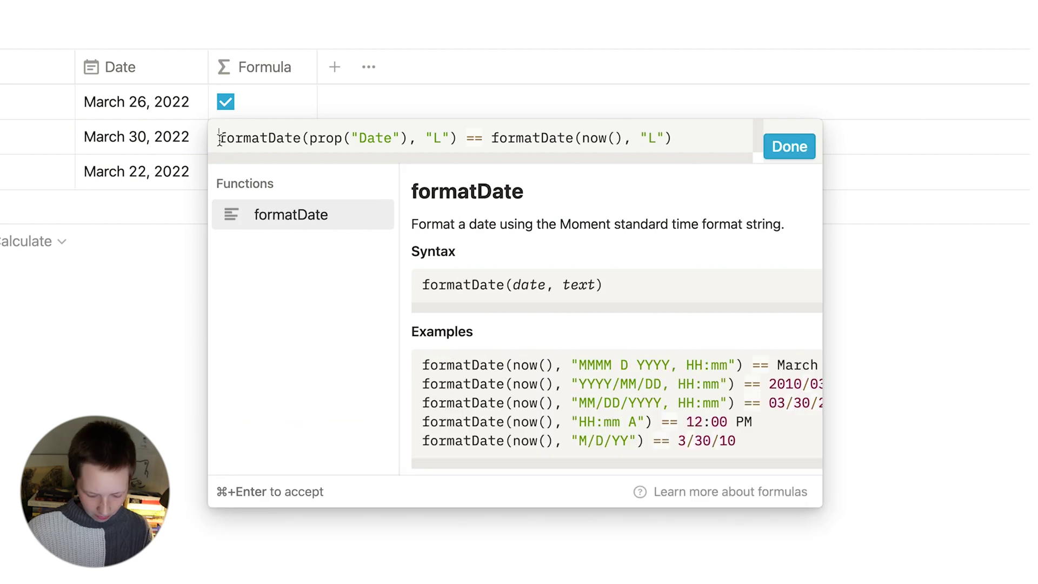
pyautogui.write('if(')
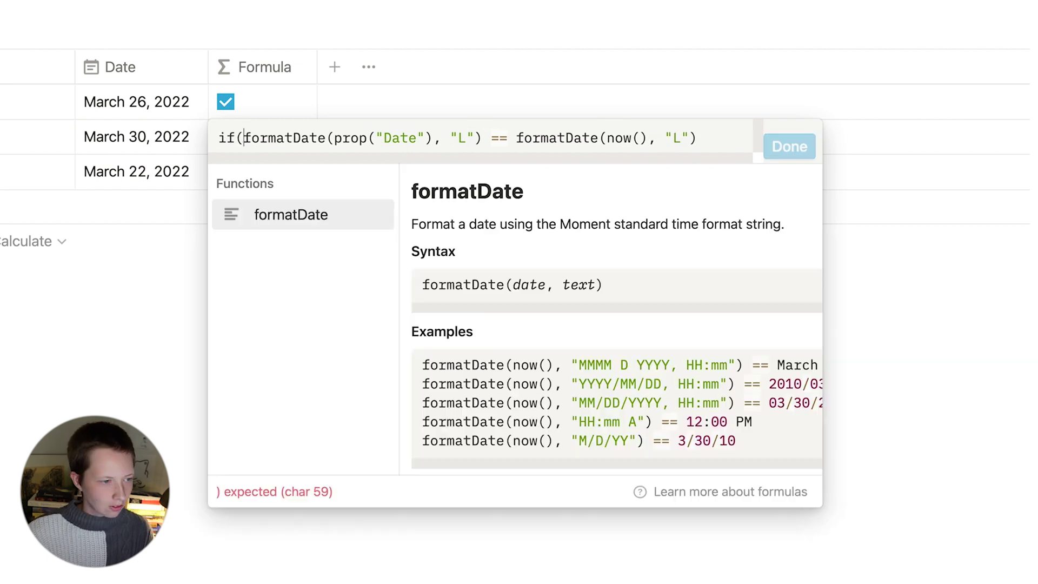
pyautogui.click(703, 140)
pyautogui.write(', ')
pyautogui.write('"T')
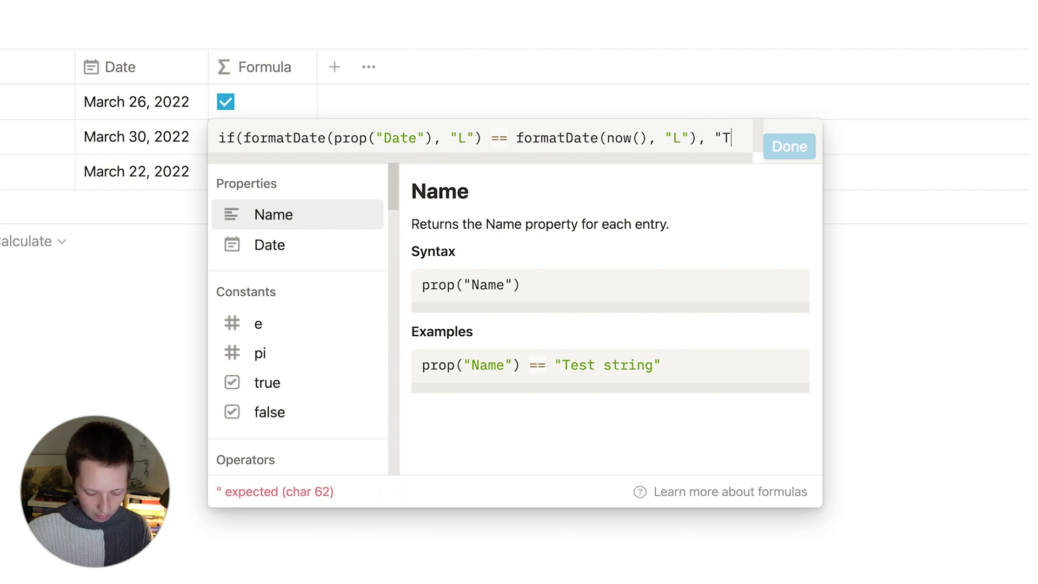
pyautogui.write('oday", if(')
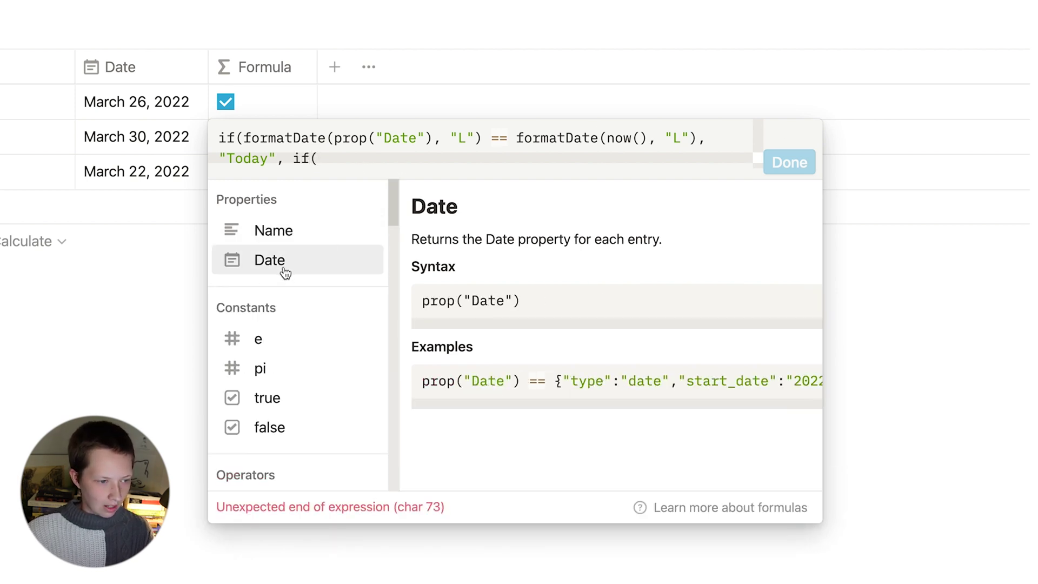
# Make the nested if return "Past" when prop("Date") < now(), and open a text string for its else value.
pyautogui.click(285, 260)
pyautogui.write('< ')
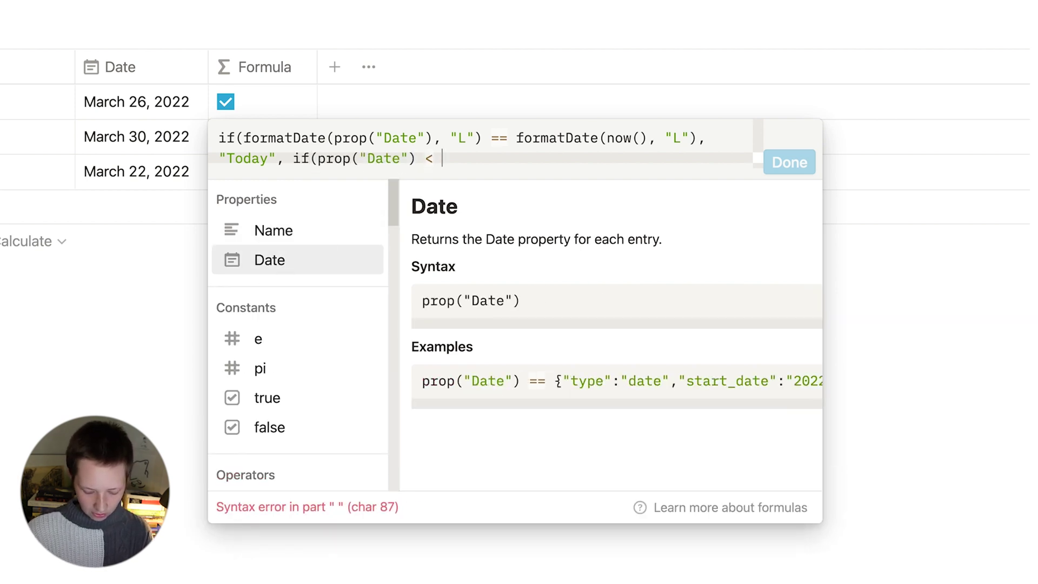
pyautogui.write('now().')
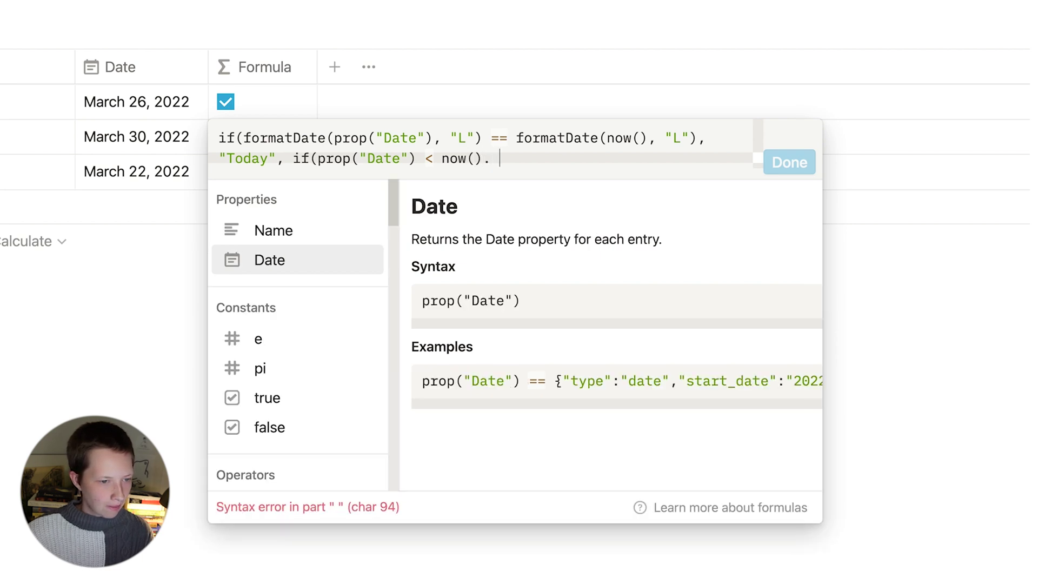
pyautogui.press('BackSpace')
pyautogui.write(', ')
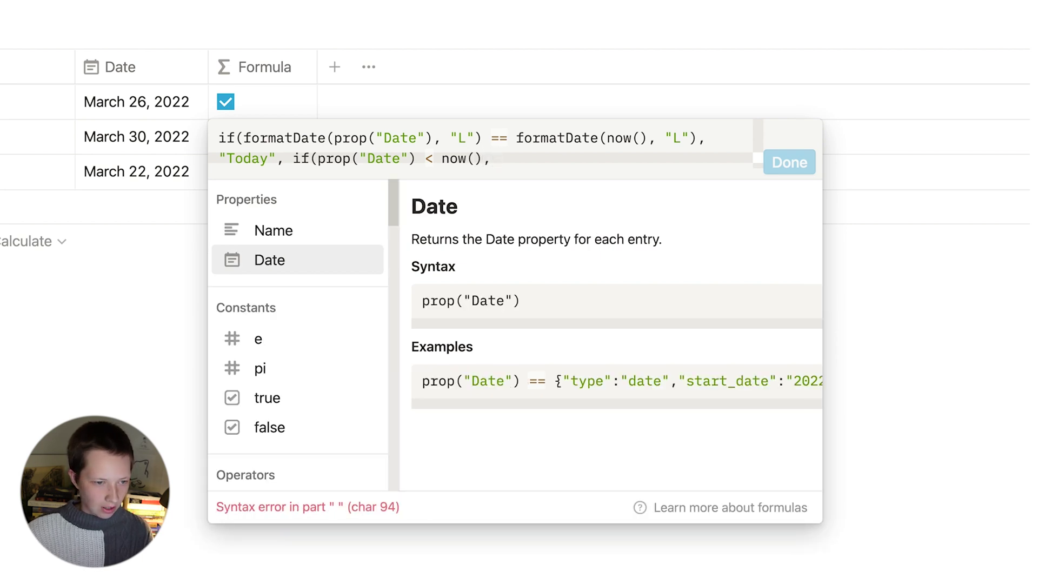
pyautogui.write('"Past", ')
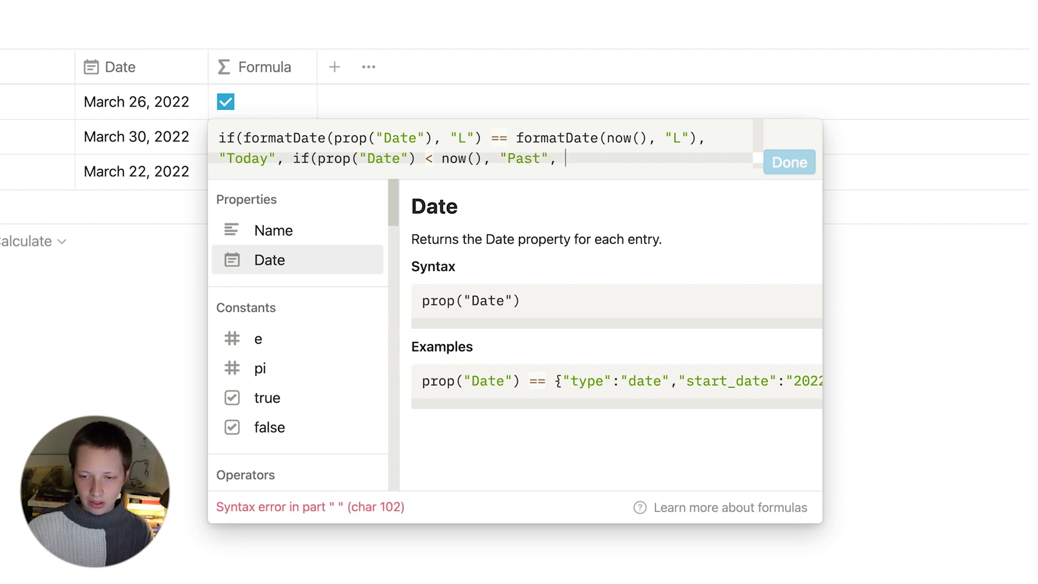
pyautogui.write('"')
pyautogui.click(285, 276)
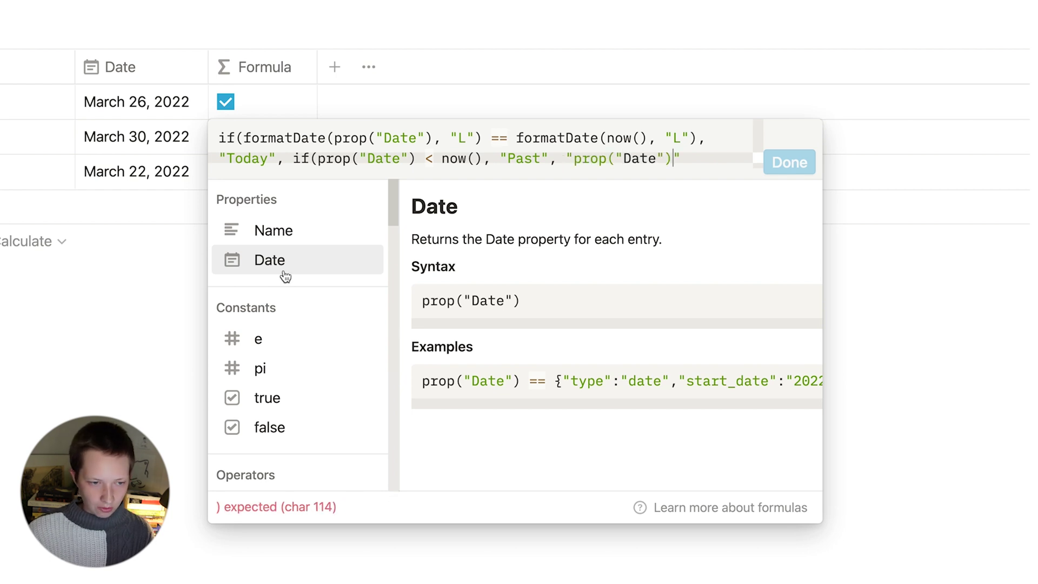
pyautogui.press('BackSpace')
pyautogui.press('BackSpace')
pyautogui.press('BackSpace')
pyautogui.press('BackSpace')
pyautogui.press('BackSpace')
pyautogui.press('BackSpace')
pyautogui.press('BackSpace')
pyautogui.press('BackSpace')
pyautogui.press('BackSpace')
pyautogui.press('BackSpace')
pyautogui.press('BackSpace')
pyautogui.press('BackSpace')
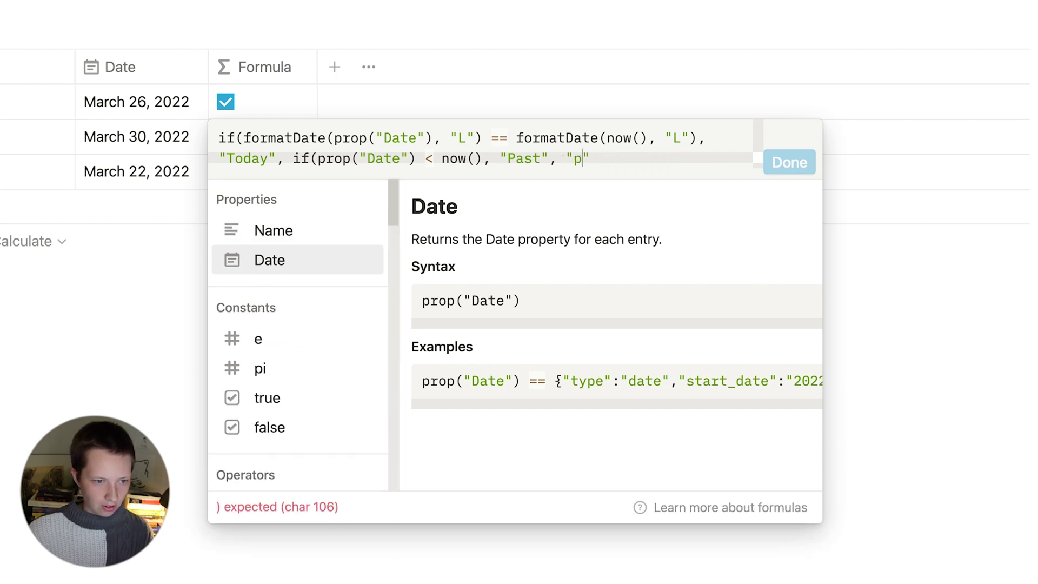
# Return "Future" as the nested if's else value, close both if functions and apply the formula.
pyautogui.write('Future"')
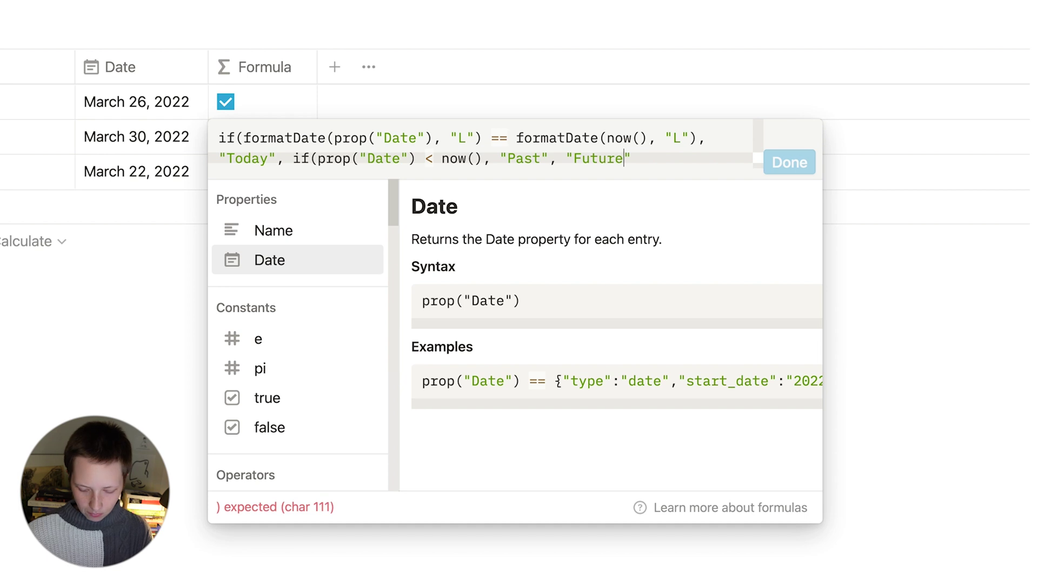
pyautogui.write(')')
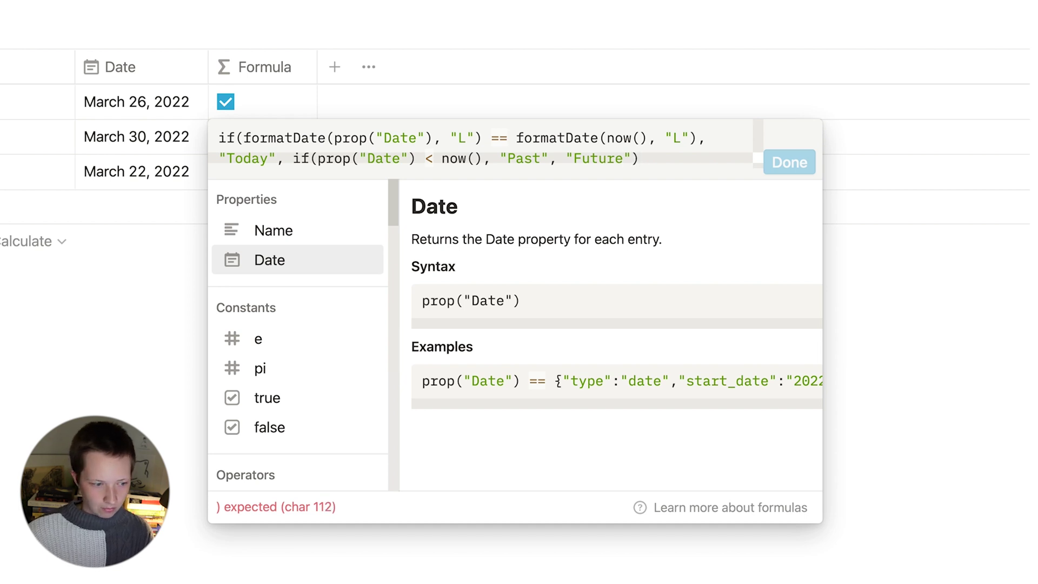
pyautogui.write(')')
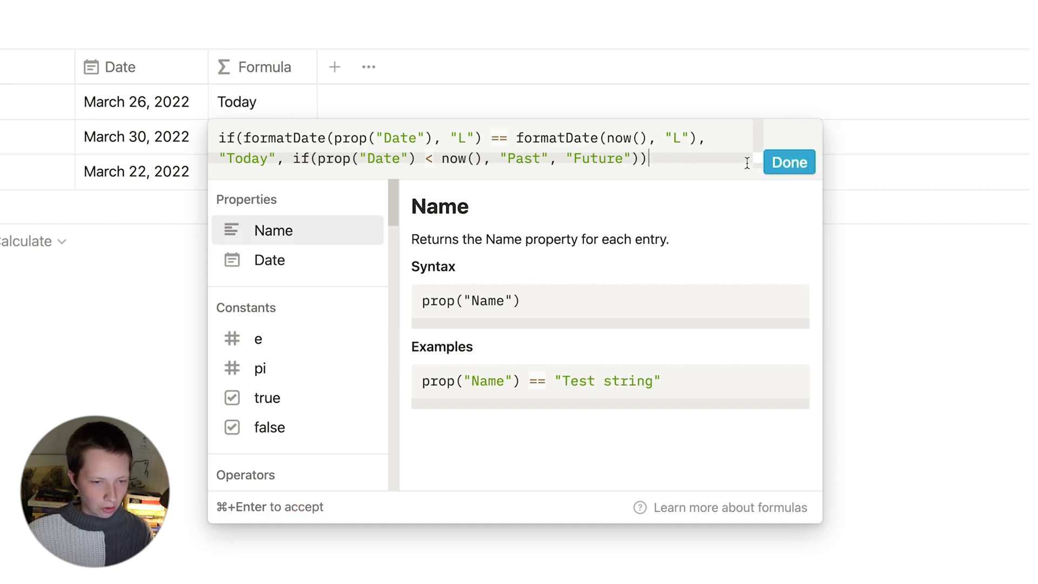
pyautogui.click(789, 162)
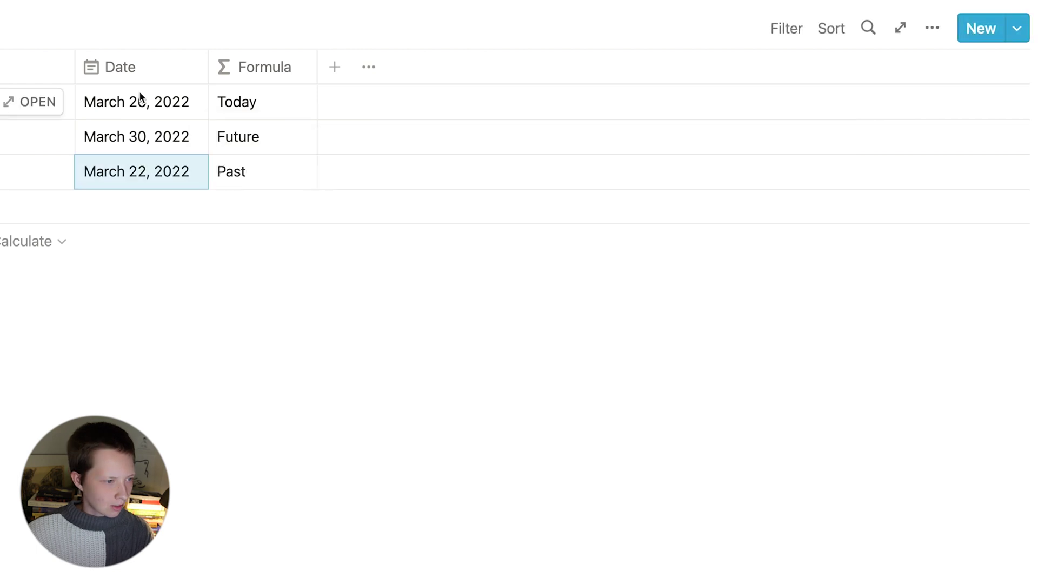
# Test the formula by setting the first row's date to March 27, 2022, and set it back to March 26, 2022.
pyautogui.click(137, 101)
pyautogui.click(118, 298)
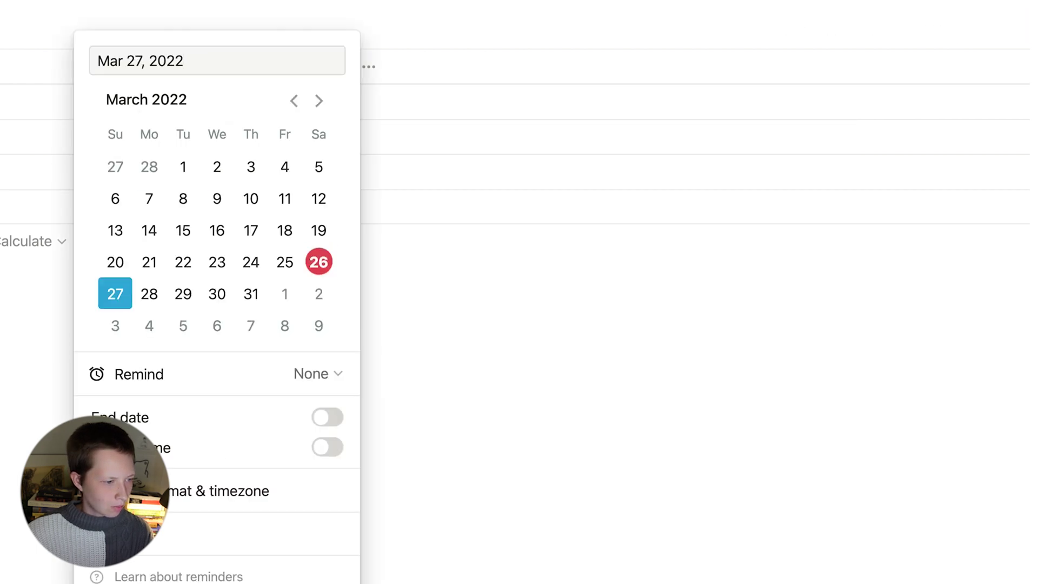
pyautogui.press('Escape')
pyautogui.click(106, 108)
pyautogui.click(318, 261)
pyautogui.press('Escape')
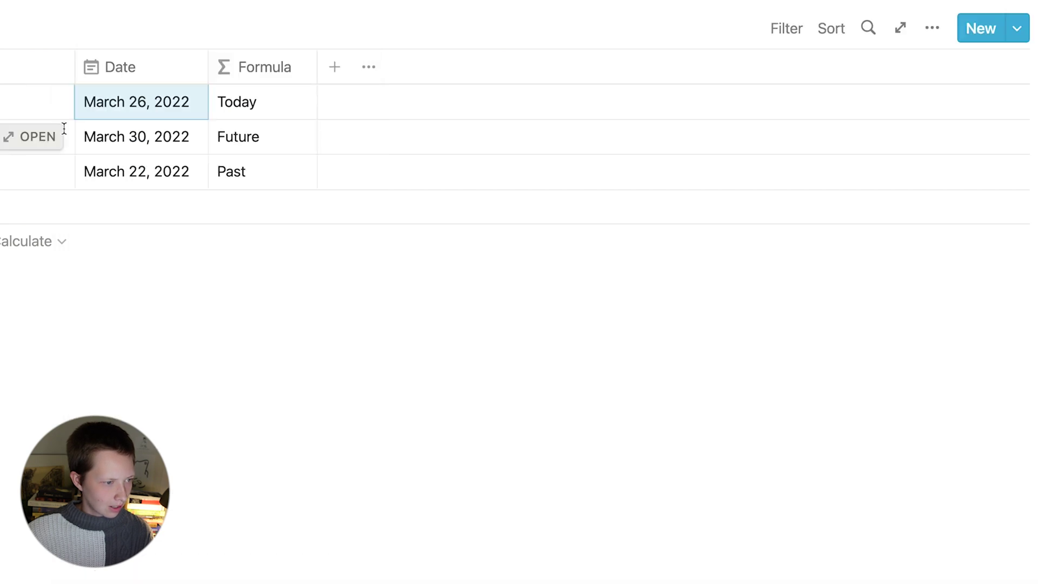
# Test the formula with March 25, 2022 as the first row's date, and undo the date change.
pyautogui.click(99, 108)
pyautogui.click(284, 270)
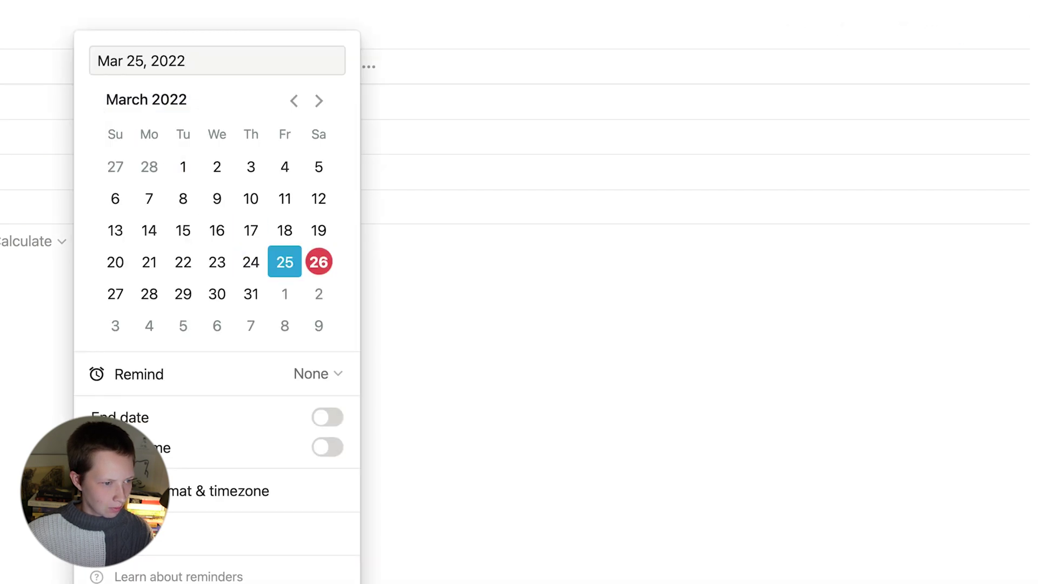
pyautogui.press('Escape')
pyautogui.press('super+z')
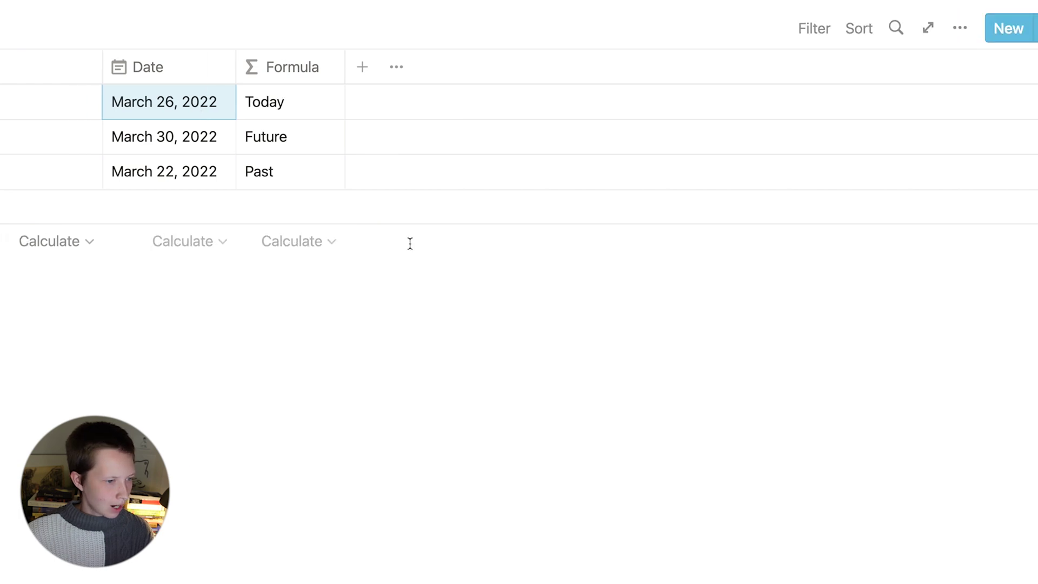
# Add a row without a date to check its Formula value, and delete the row again.
pyautogui.click(397, 219)
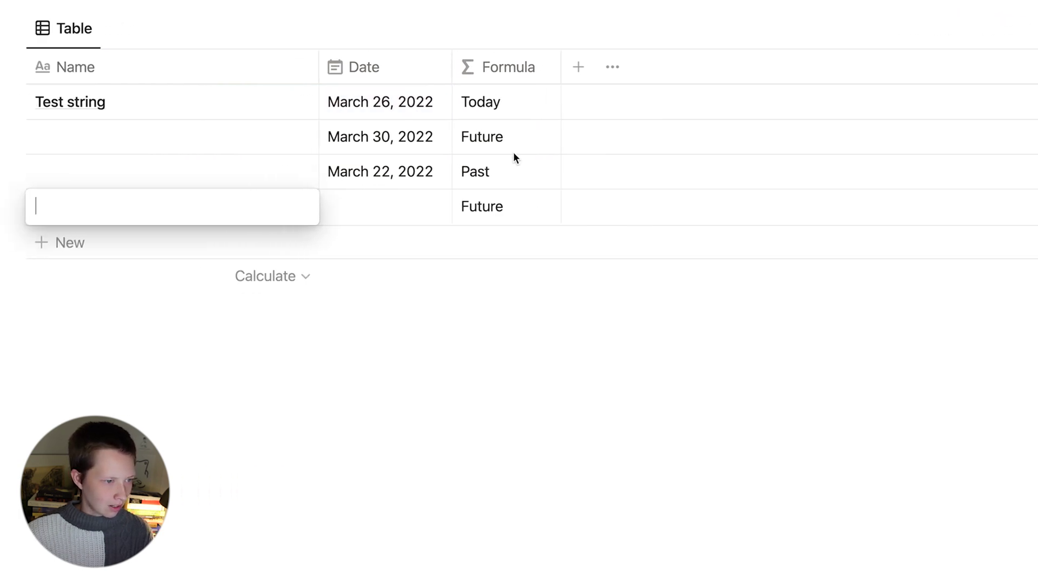
pyautogui.press('Escape')
pyautogui.press('Escape')
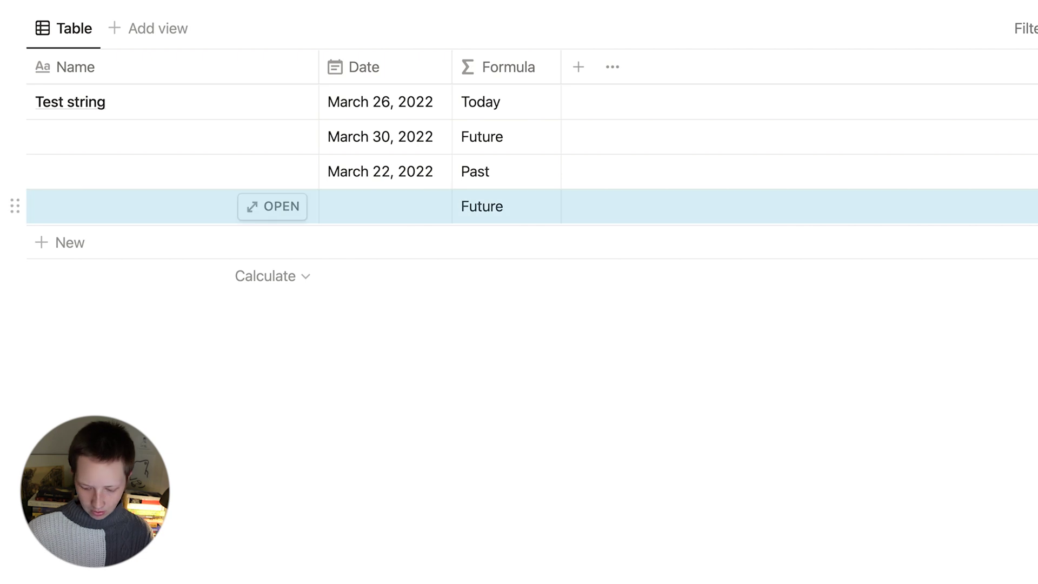
pyautogui.press('BackSpace')
# Replace the Formula's "Future" else value with a third nested if(prop("Date") > now(), "Future", ""), close all three ifs and apply it.
pyautogui.click(517, 165)
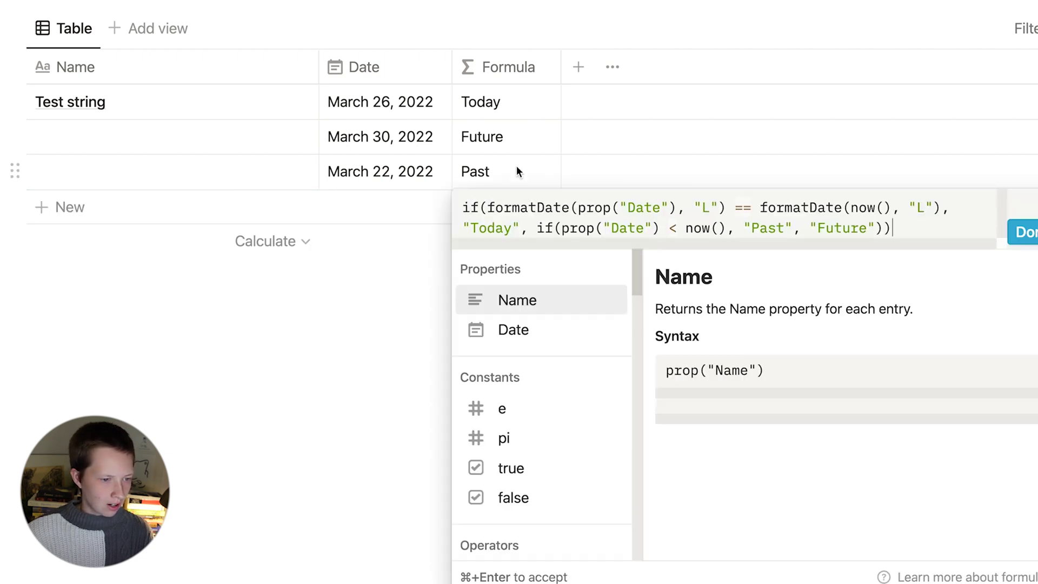
pyautogui.moveTo(899, 226); pyautogui.dragTo(808, 227)
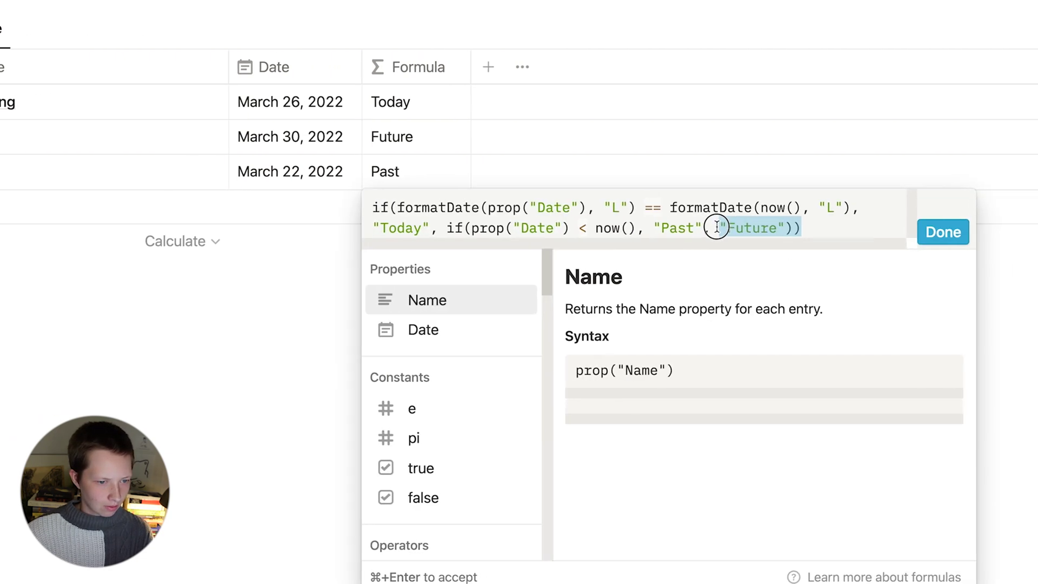
pyautogui.press('BackSpace')
pyautogui.write('if(')
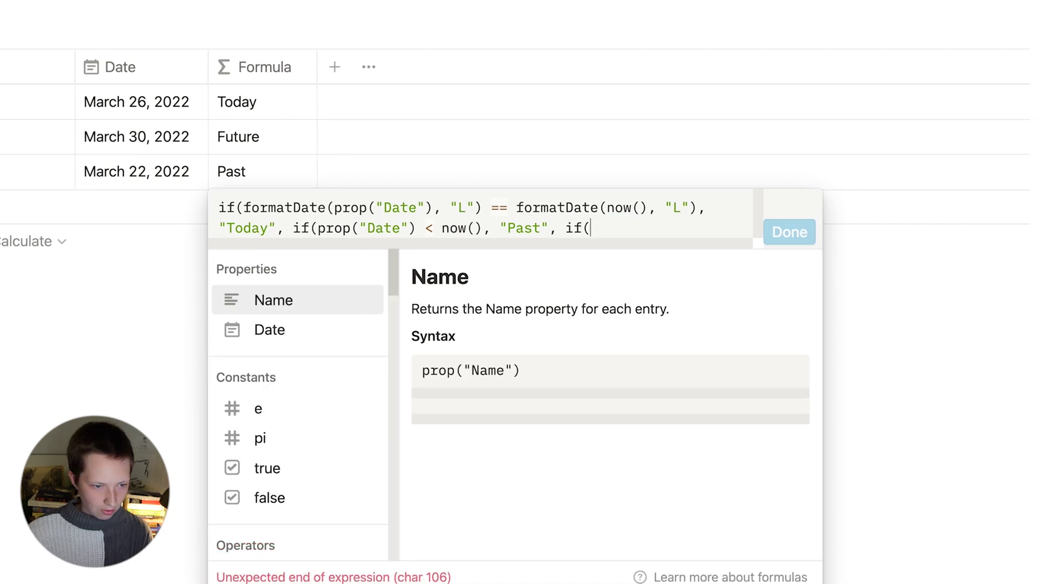
pyautogui.click(281, 331)
pyautogui.write('> now(), "Futur')
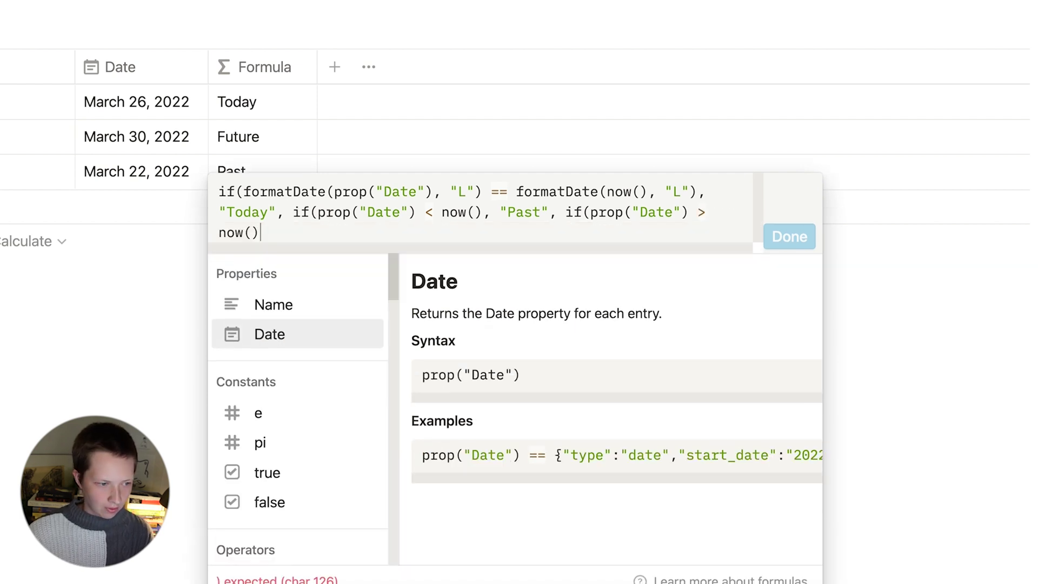
pyautogui.write('e", ""')
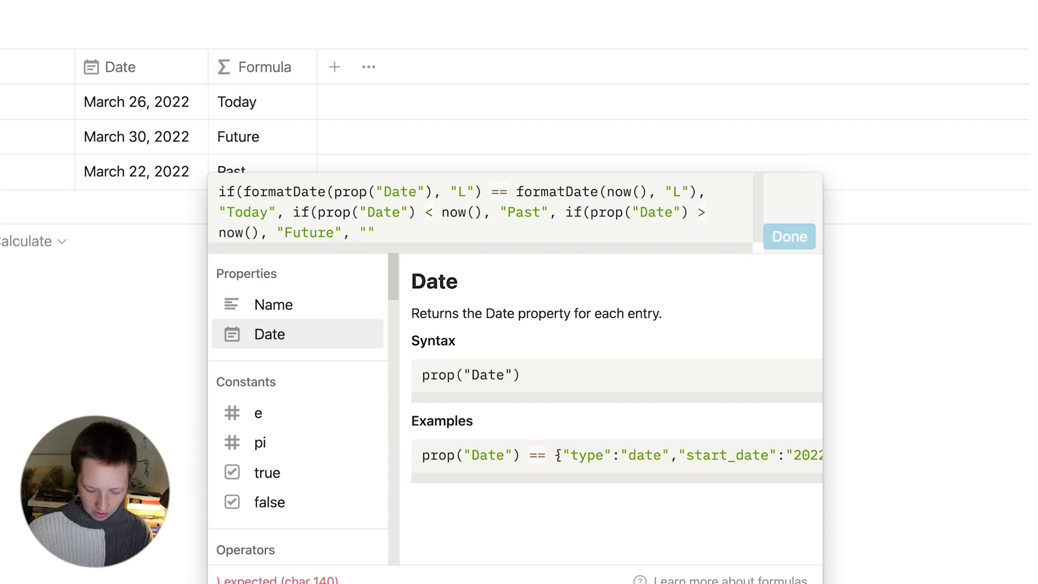
pyautogui.write(')))')
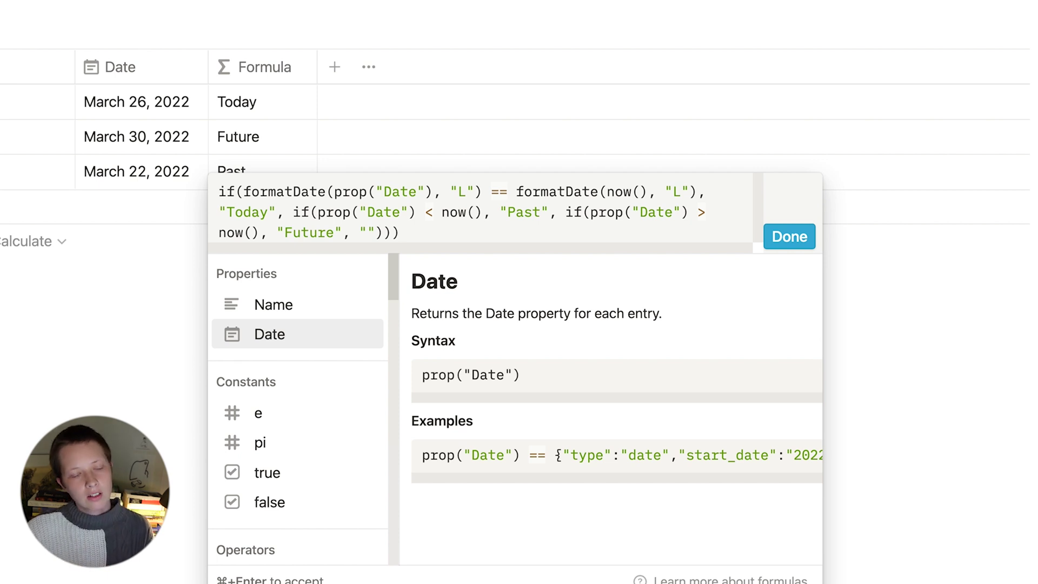
pyautogui.click(789, 234)
# Test the updated formula on a newly added row without a date, and delete that row.
pyautogui.click(522, 219)
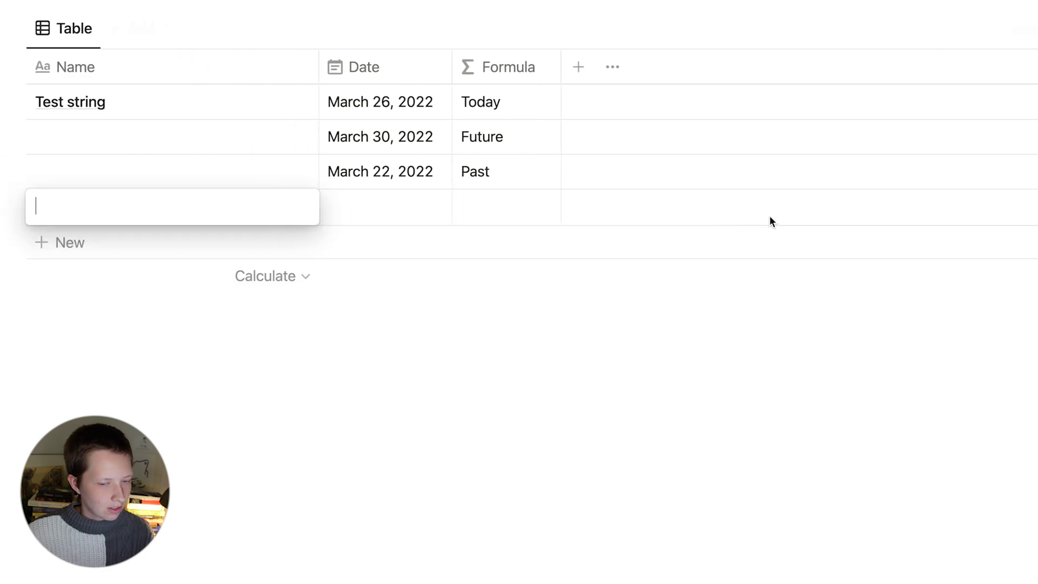
pyautogui.press('Escape')
pyautogui.press('Escape')
pyautogui.click(15, 207)
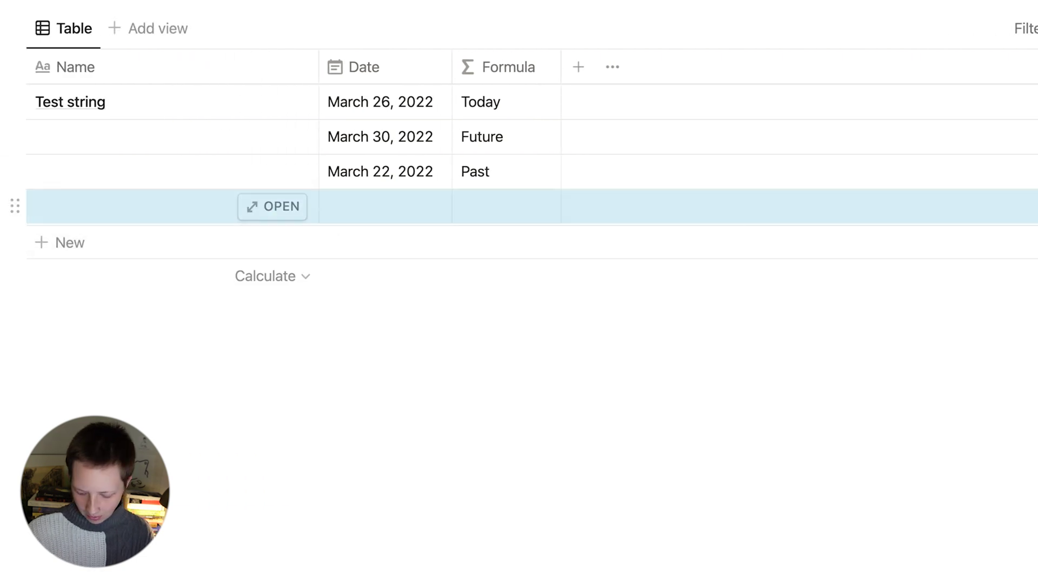
pyautogui.press('BackSpace')
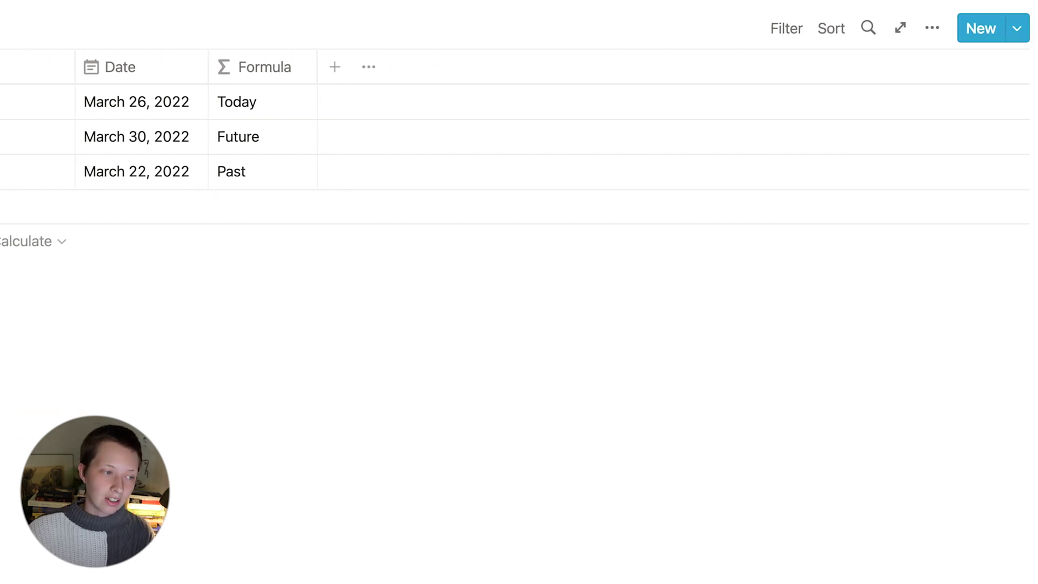
# Set the first row's date to March 27, 2022.
pyautogui.click(186, 103)
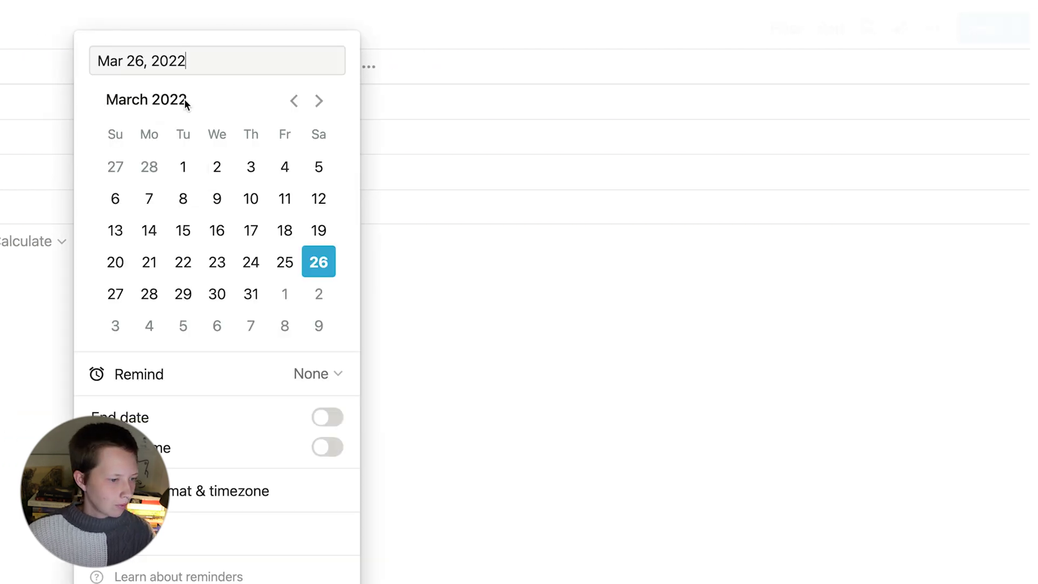
pyautogui.click(123, 297)
pyautogui.click(14, 296)
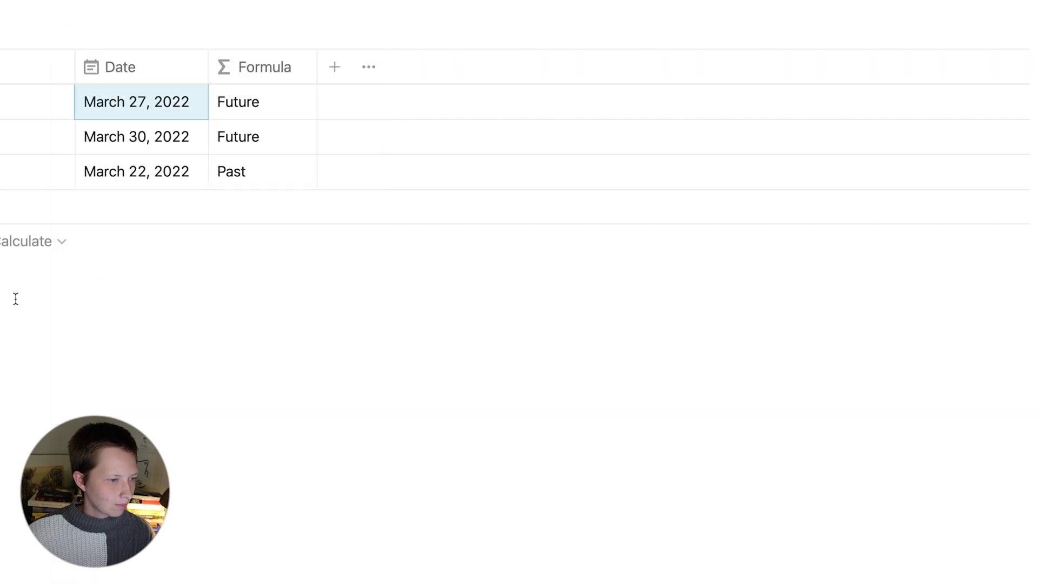
# Add a new property named "test" with the Formula type and narrow its column.
pyautogui.click(334, 64)
pyautogui.write('formula')
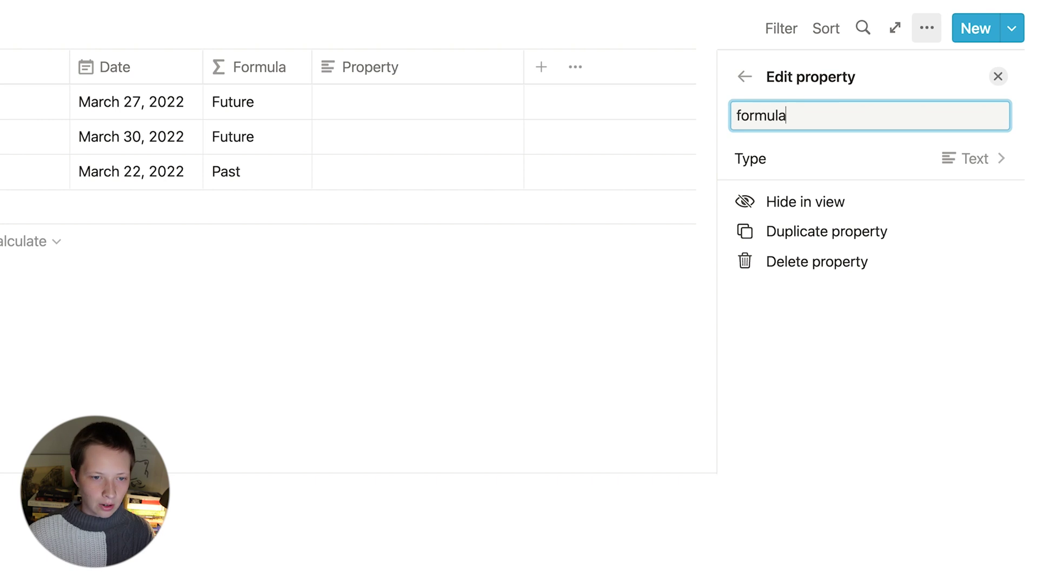
pyautogui.press('super+a')
pyautogui.write('te')
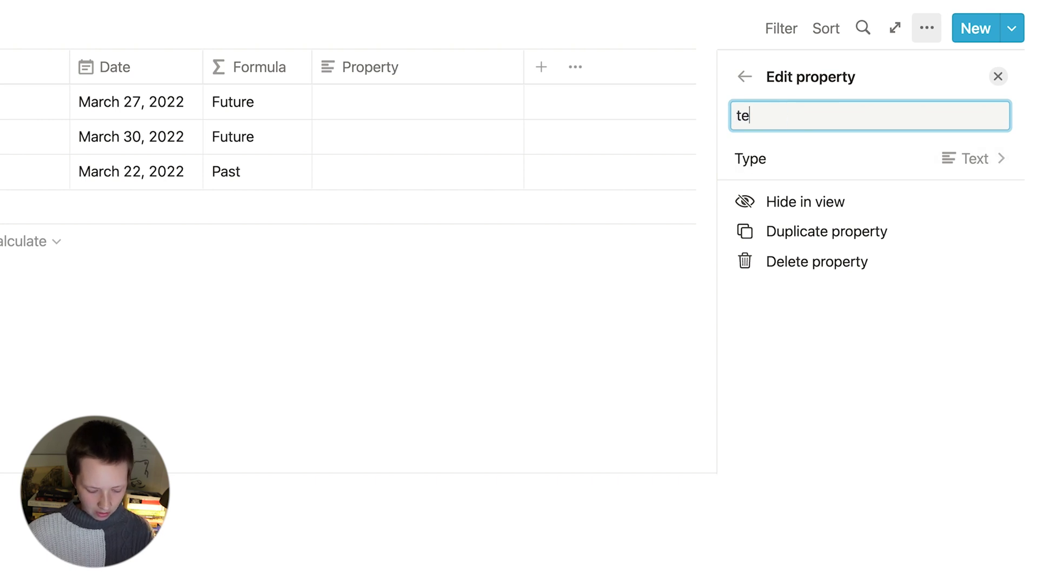
pyautogui.write('xst')
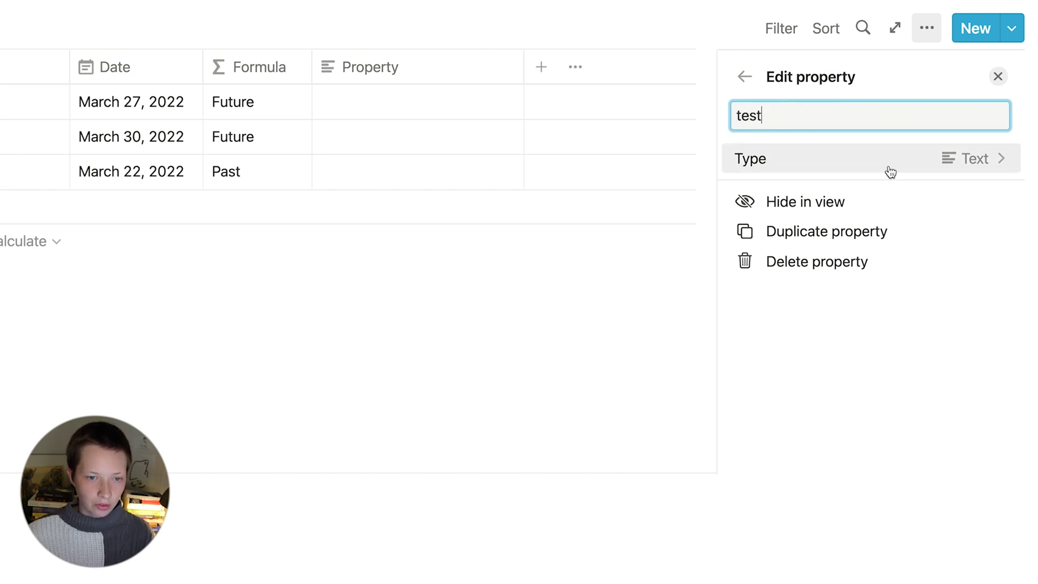
pyautogui.click(891, 172)
pyautogui.click(838, 489)
pyautogui.click(393, 319)
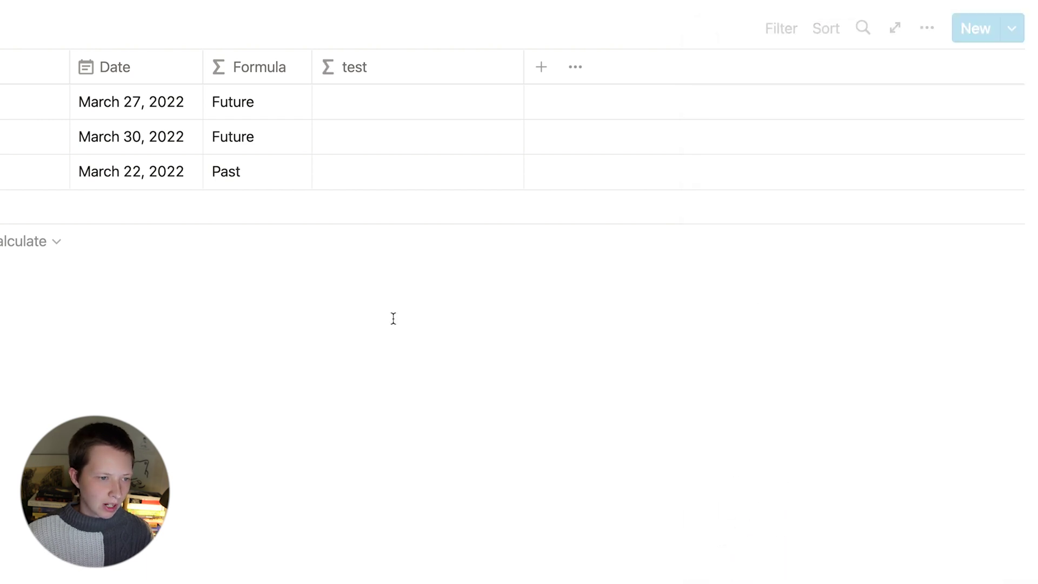
pyautogui.moveTo(525, 66); pyautogui.dragTo(420, 73)
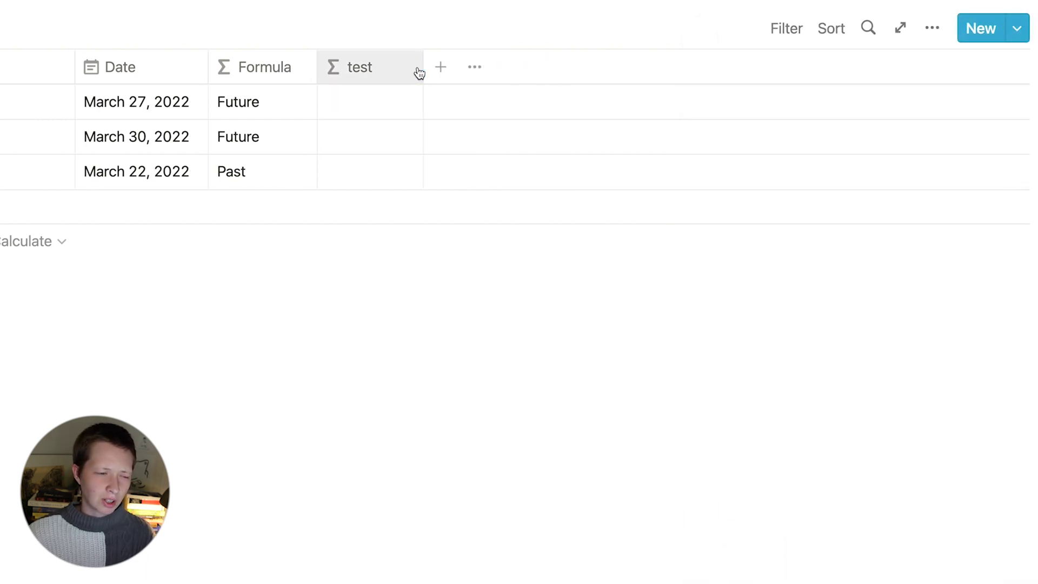
# Set the test property's formula to dateAdd(now(), 1, "days"), review the dateAdd unit options and widen the column.
pyautogui.click(389, 106)
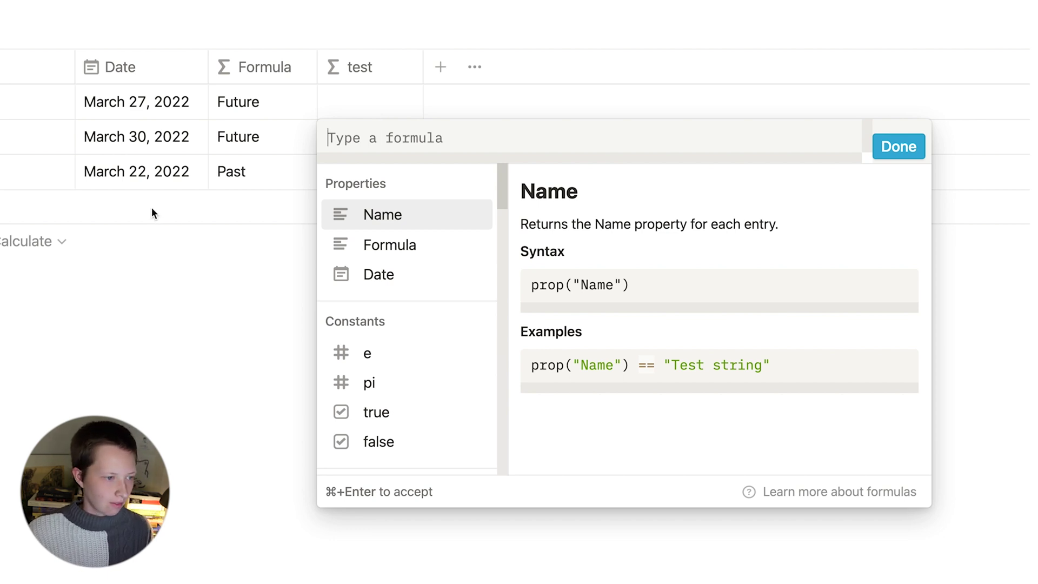
pyautogui.write('dateA')
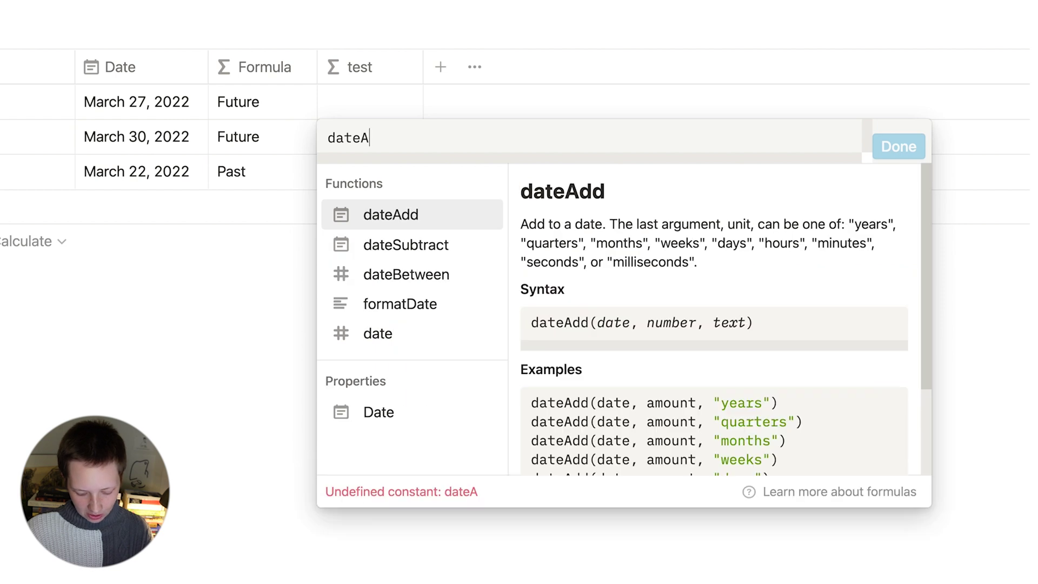
pyautogui.write('dd(now(), ')
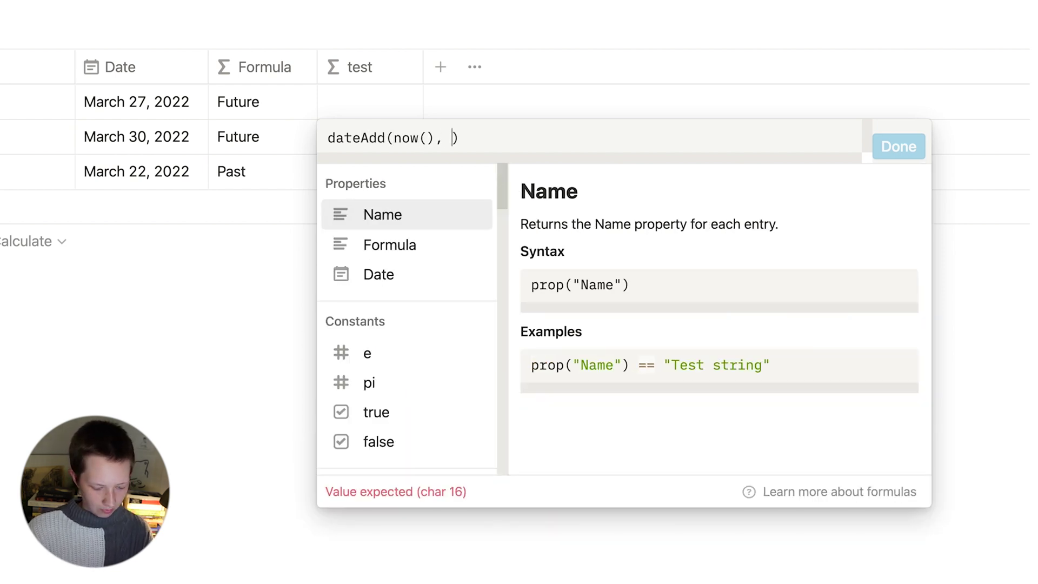
pyautogui.write('1, "days')
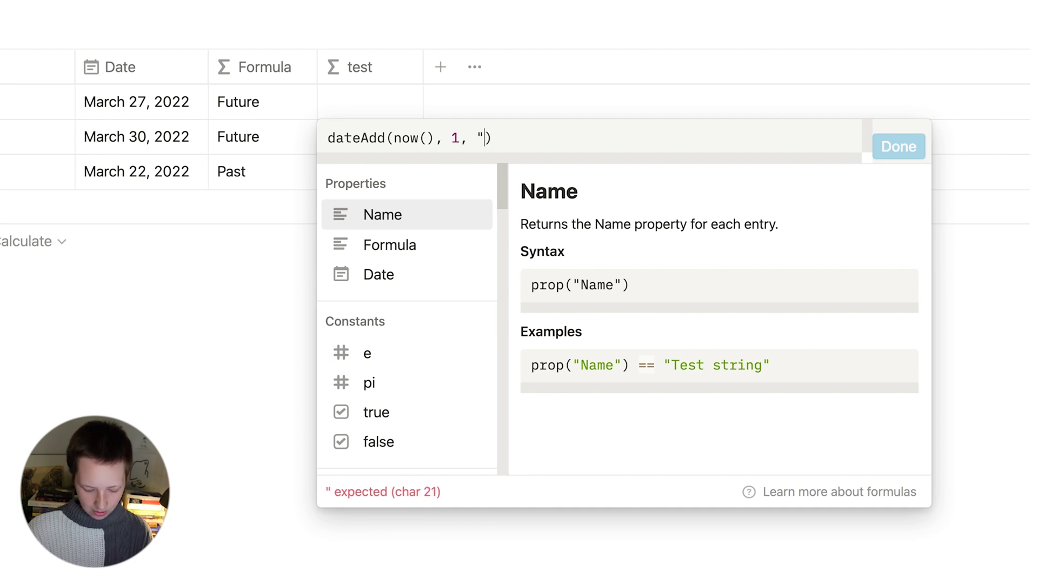
pyautogui.write('"')
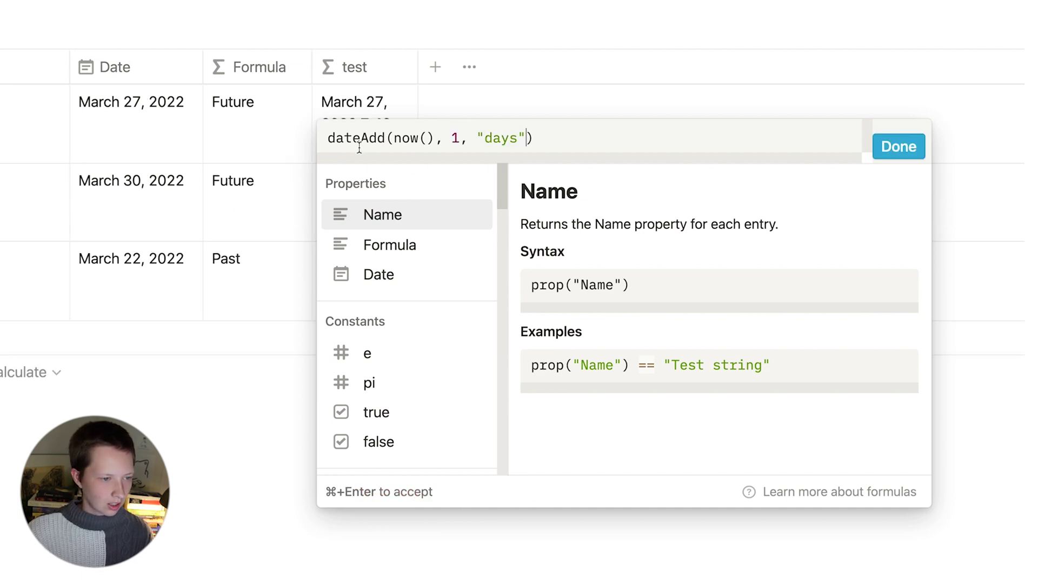
pyautogui.click(345, 138)
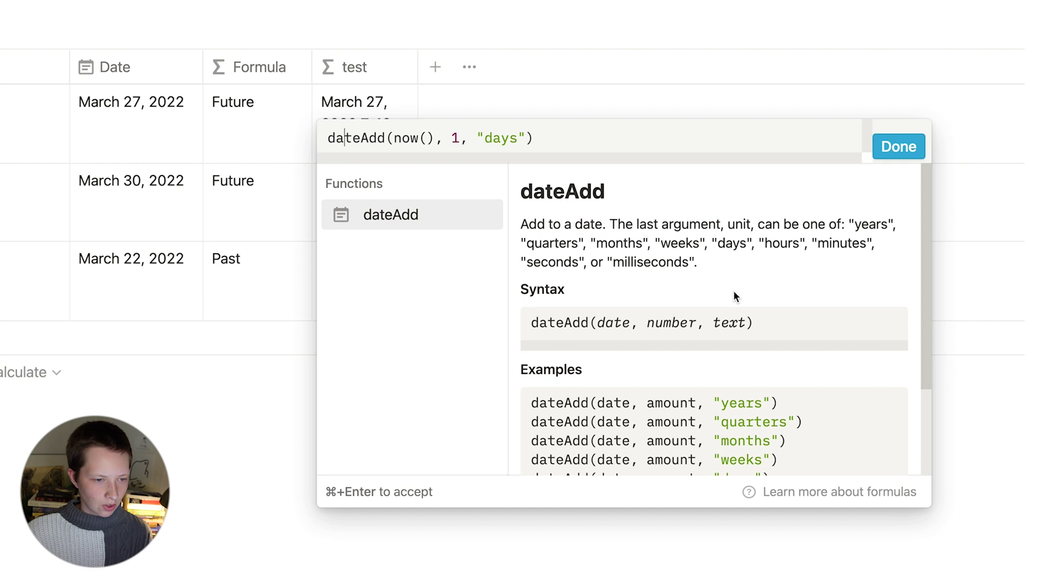
pyautogui.scroll(-5, 733, 296)
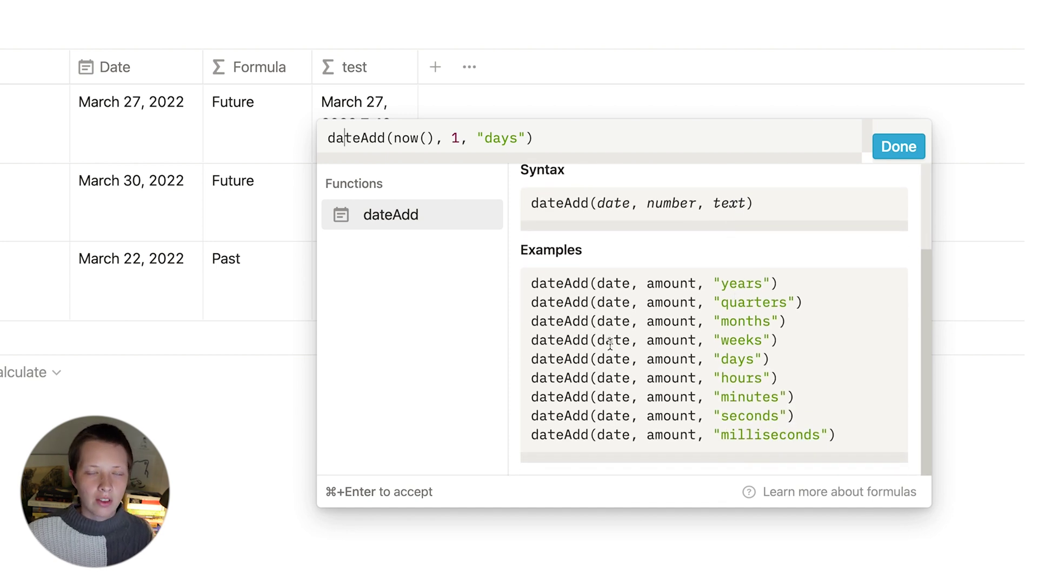
pyautogui.scroll(1, 611, 331)
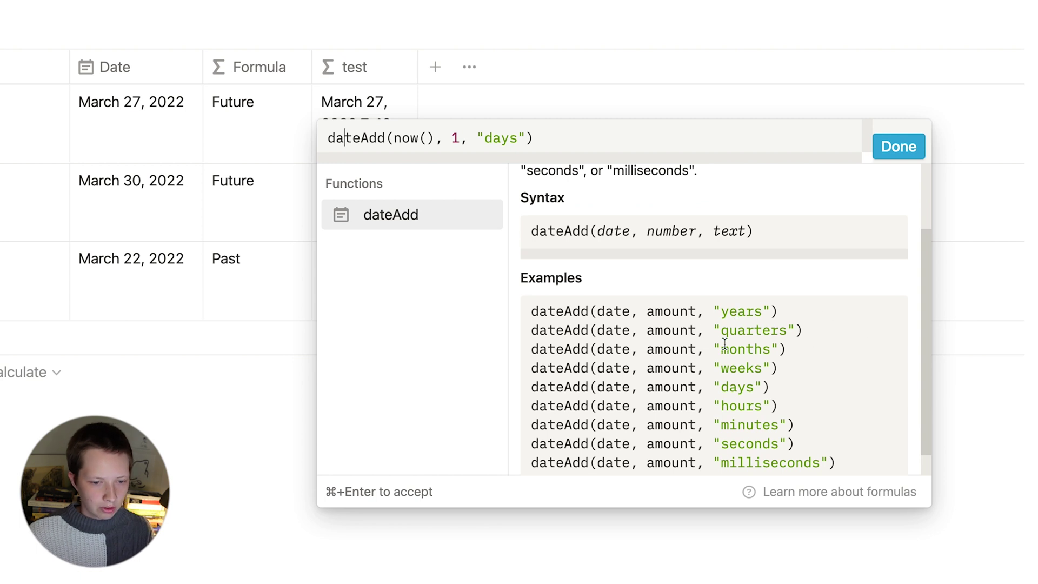
pyautogui.scroll(3, 696, 368)
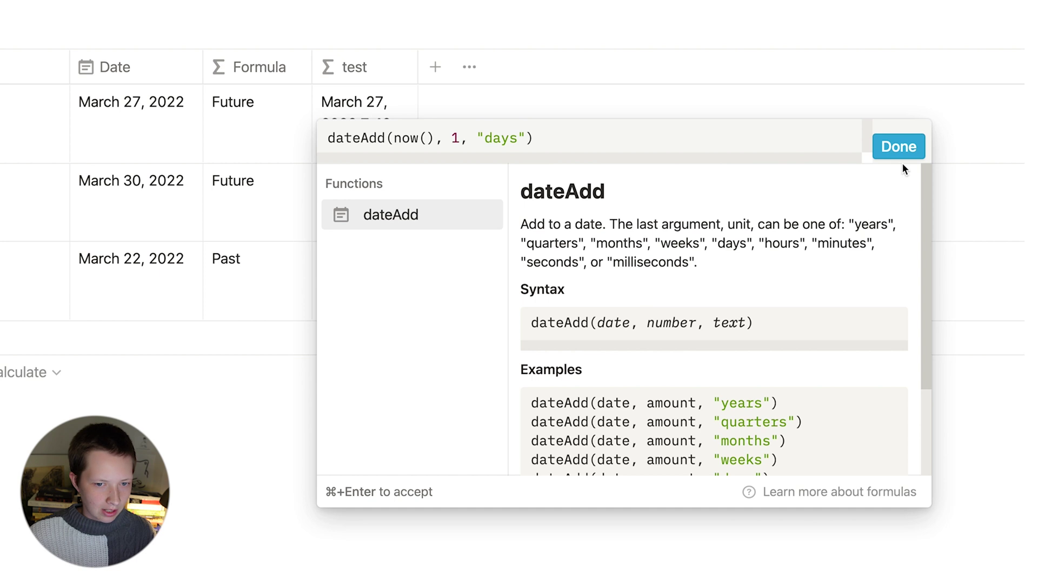
pyautogui.click(899, 148)
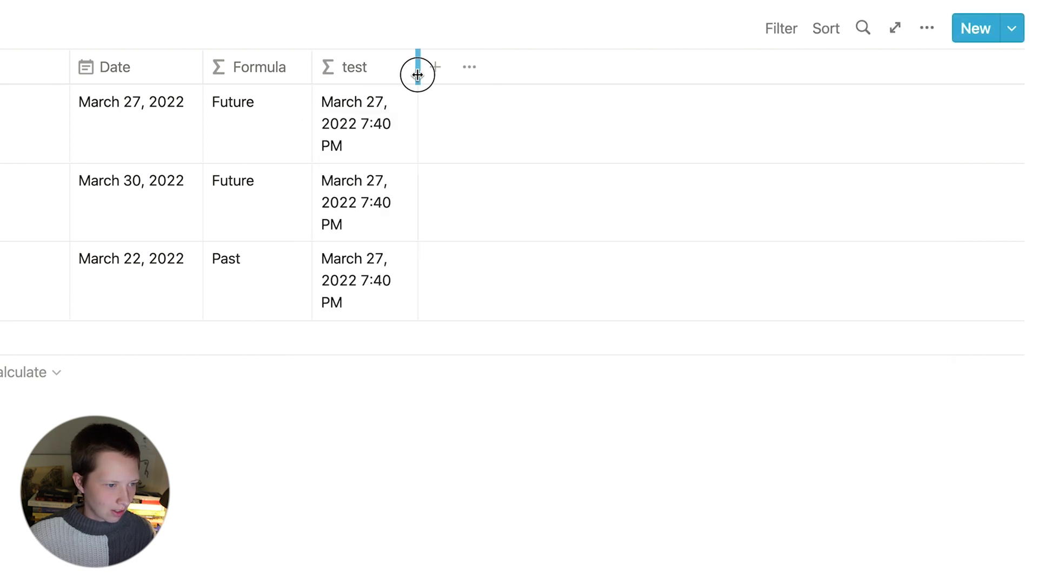
pyautogui.moveTo(418, 75); pyautogui.dragTo(498, 75)
# Wrap the test property's dateAdd expression in formatDate with the "L" format.
pyautogui.click(413, 108)
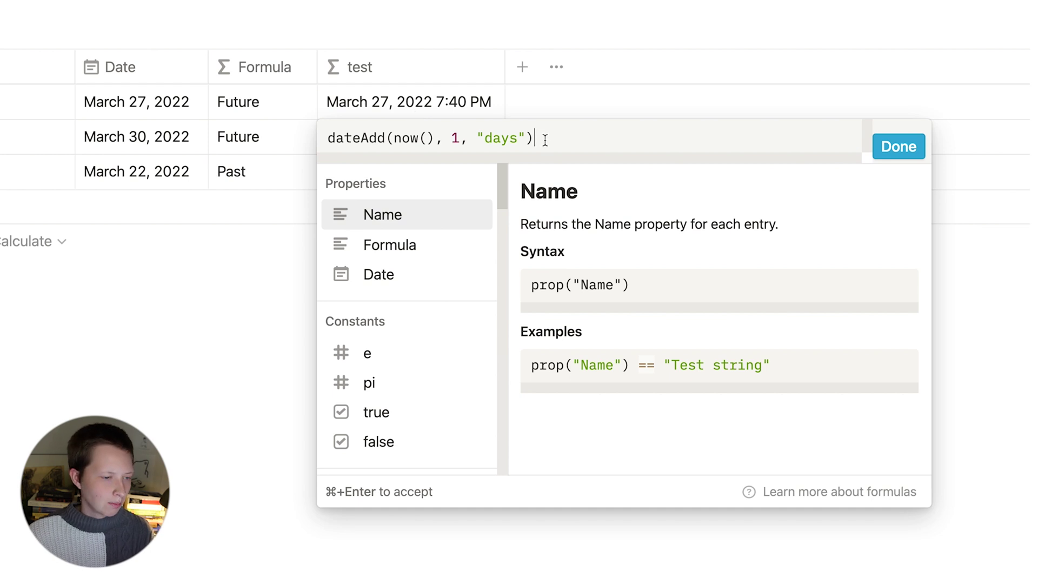
pyautogui.click(330, 139)
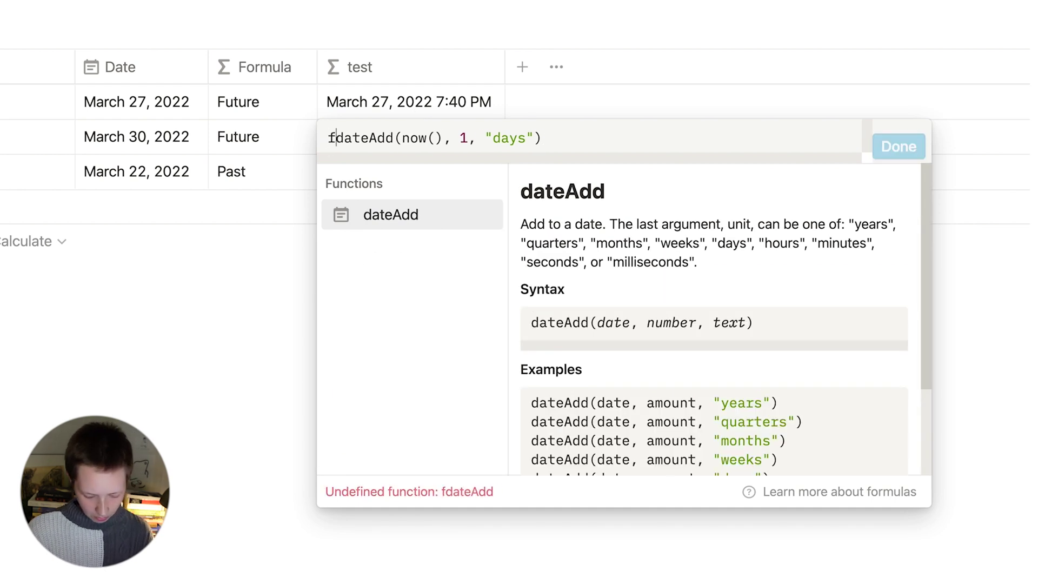
pyautogui.write('formatDate')
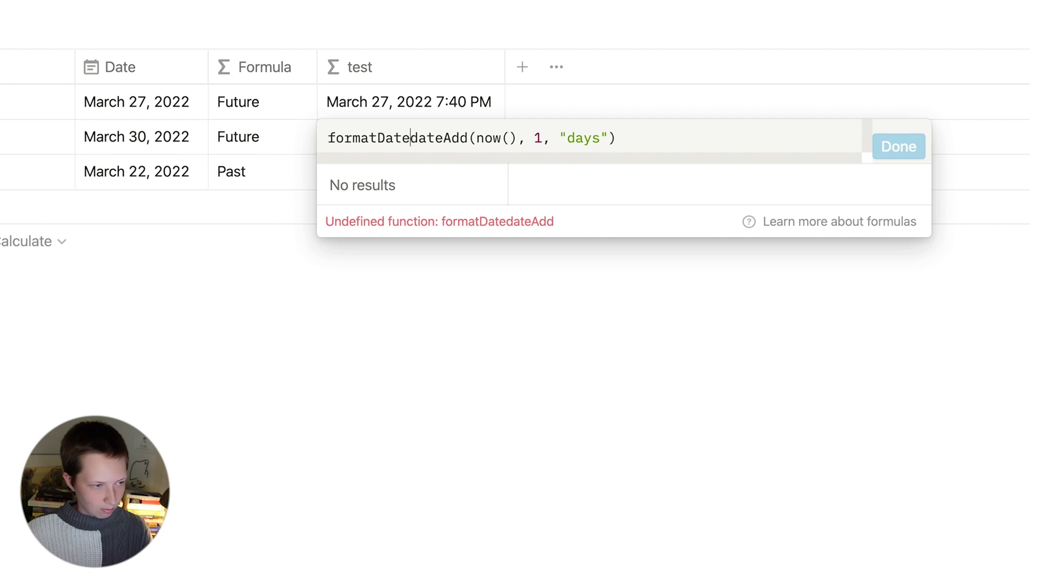
pyautogui.write('(')
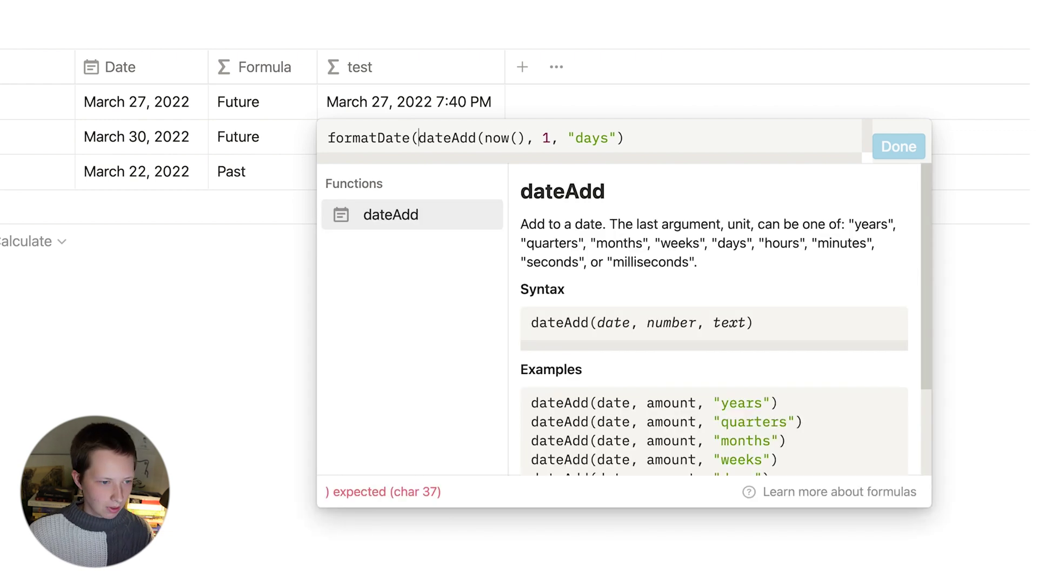
pyautogui.click(686, 143)
pyautogui.write(',')
pyautogui.moveTo(627, 139); pyautogui.dragTo(414, 139)
pyautogui.click(672, 131)
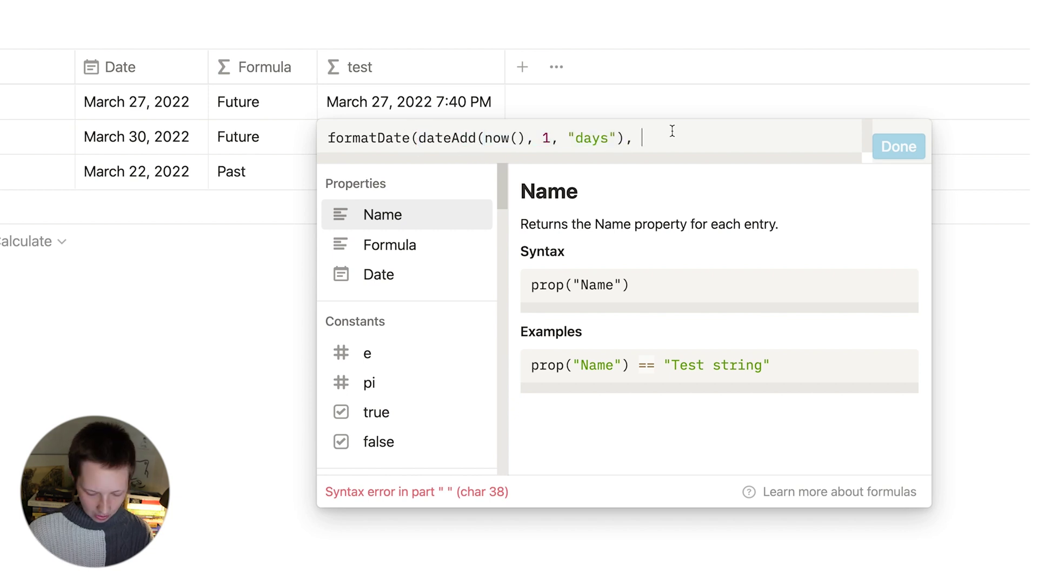
pyautogui.write('"L")')
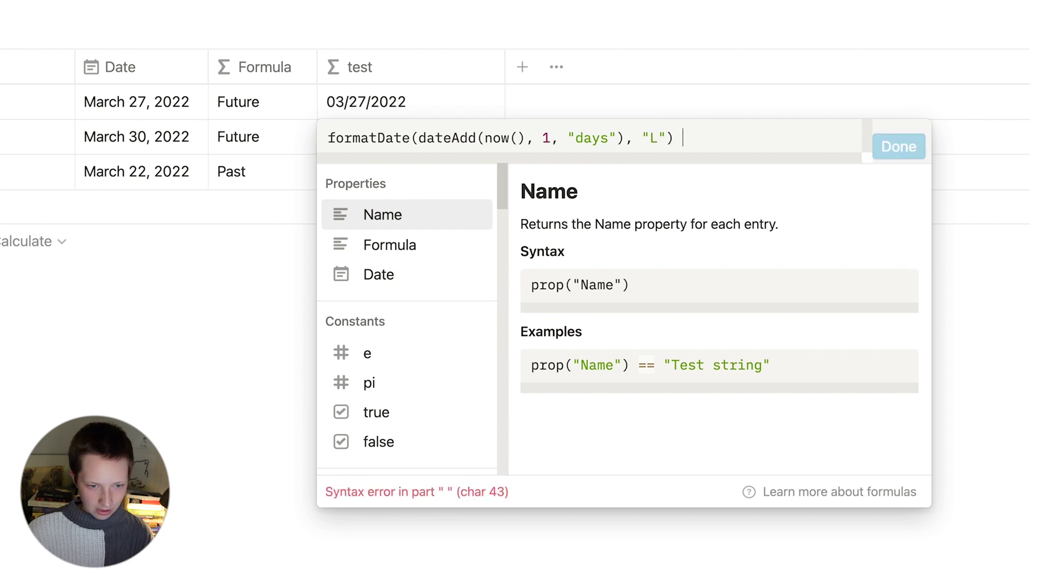
# Extend the test property's formula with == formatDate(prop("Date"), "L") to compare tomorrow's date with the Date property, and save it.
pyautogui.write(' == ')
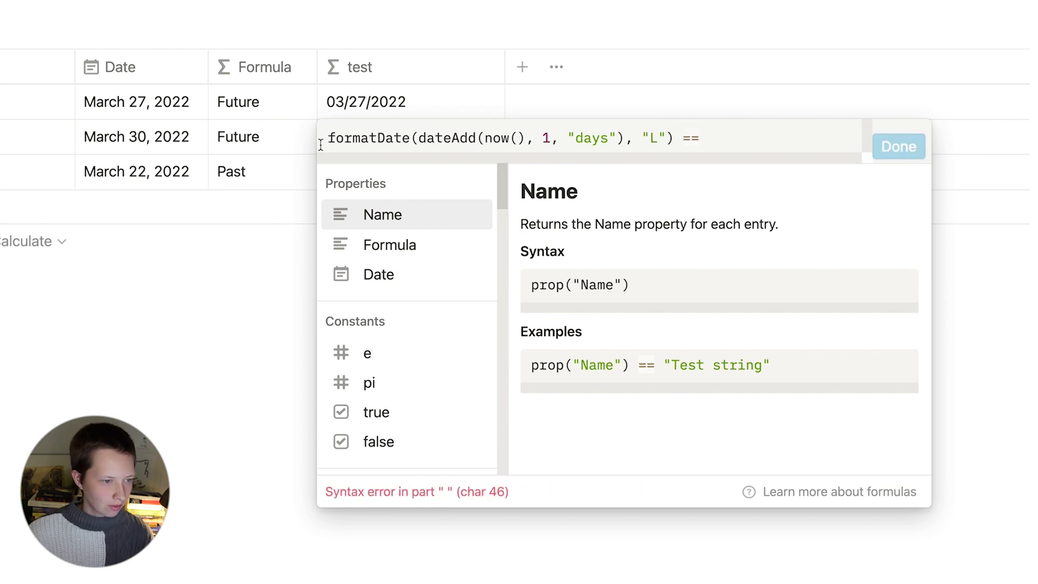
pyautogui.write('formatDa')
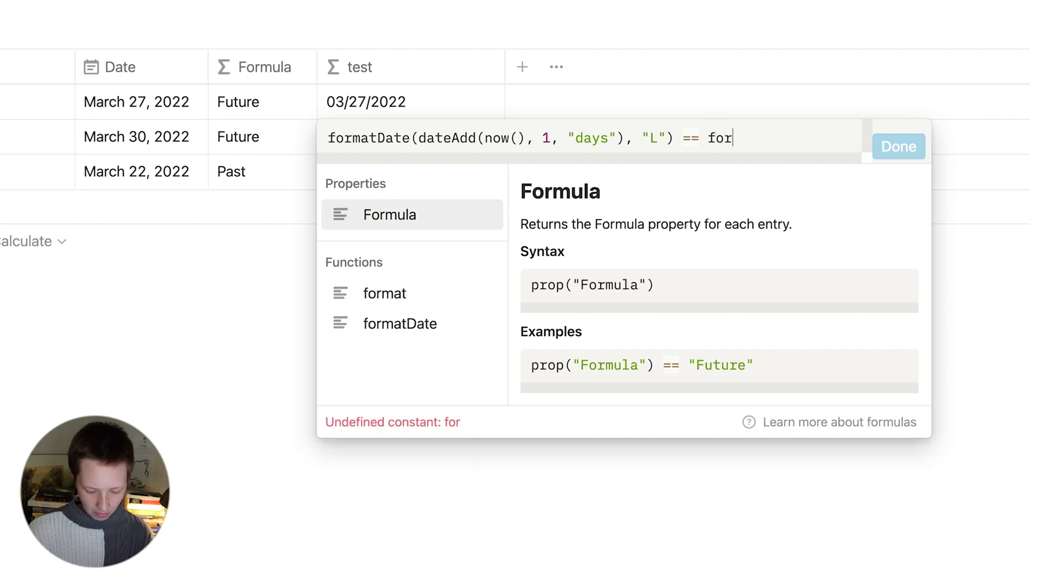
pyautogui.write('te(')
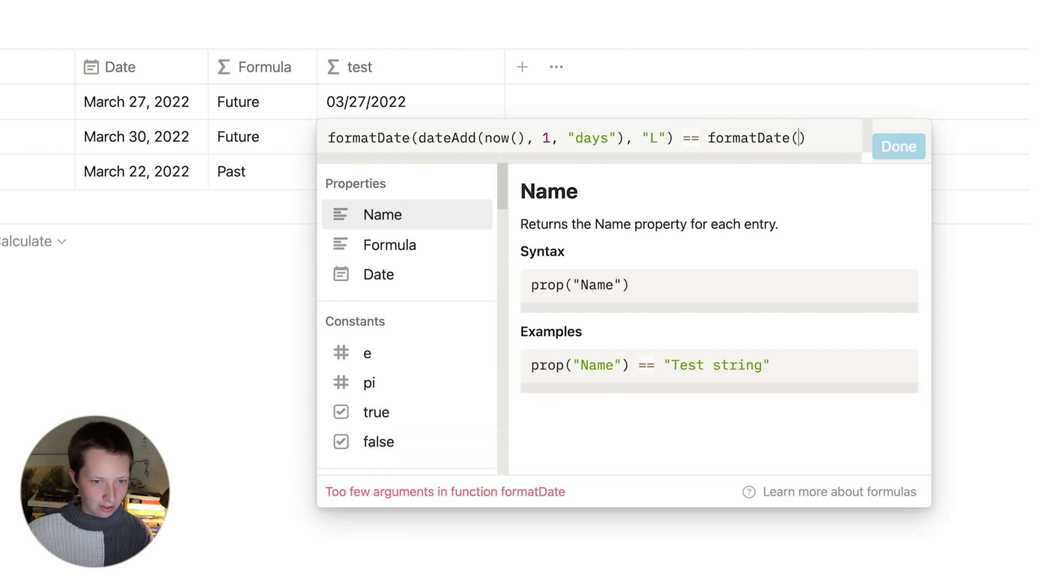
pyautogui.click(375, 274)
pyautogui.write(', "L')
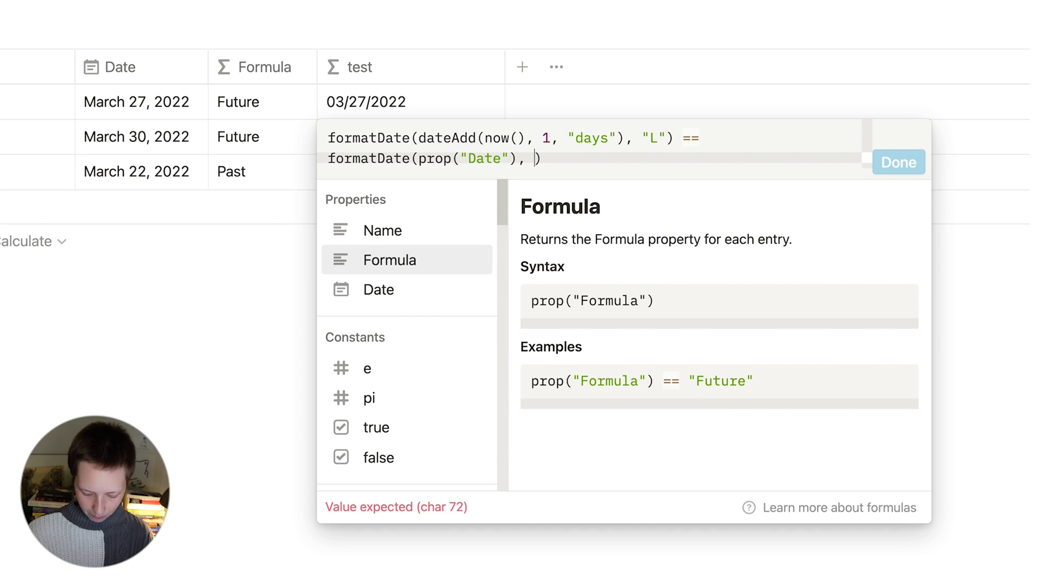
pyautogui.write('"')
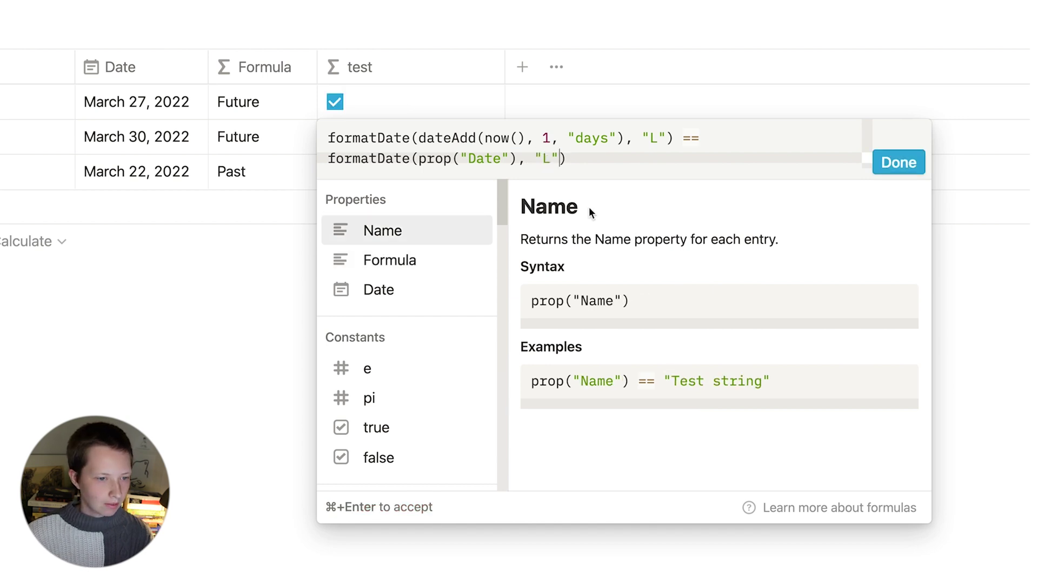
pyautogui.click(899, 162)
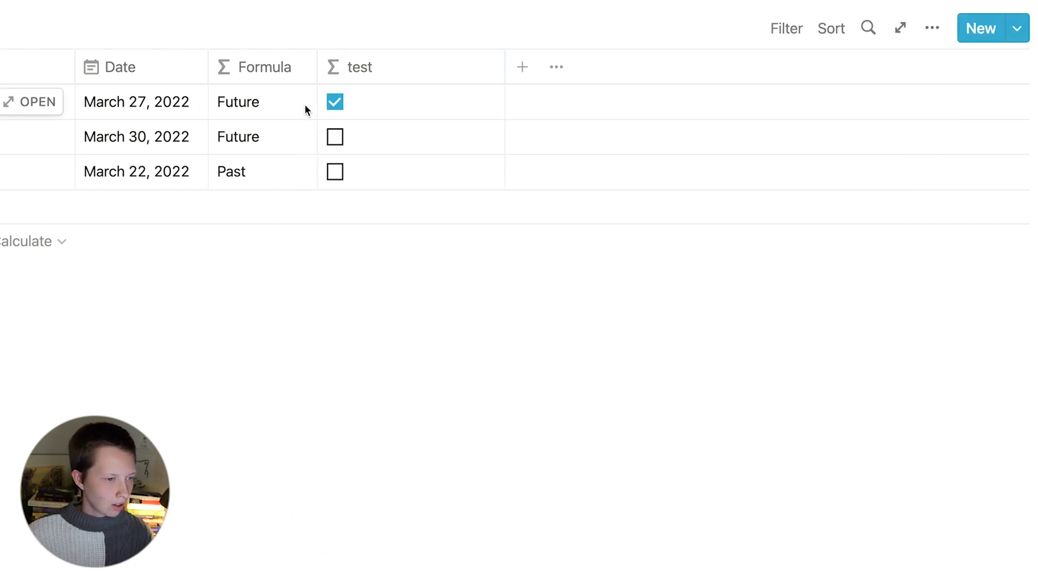
# Check the test formula by switching the first row's date to March 28, 2022 and back to March 27, 2022.
pyautogui.click(157, 106)
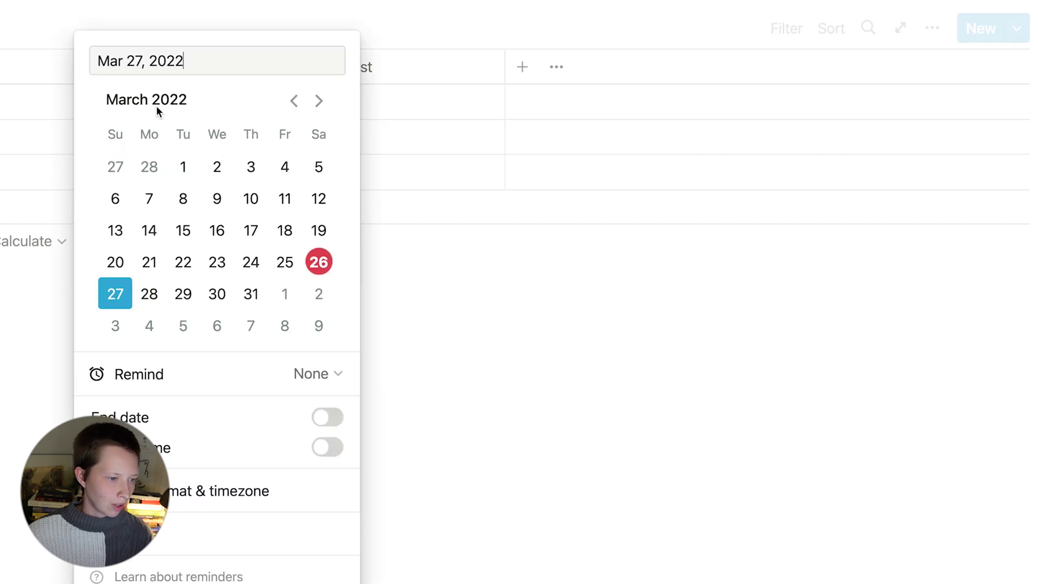
pyautogui.click(149, 293)
pyautogui.press('Escape')
pyautogui.click(158, 103)
pyautogui.click(114, 295)
pyautogui.click(4, 289)
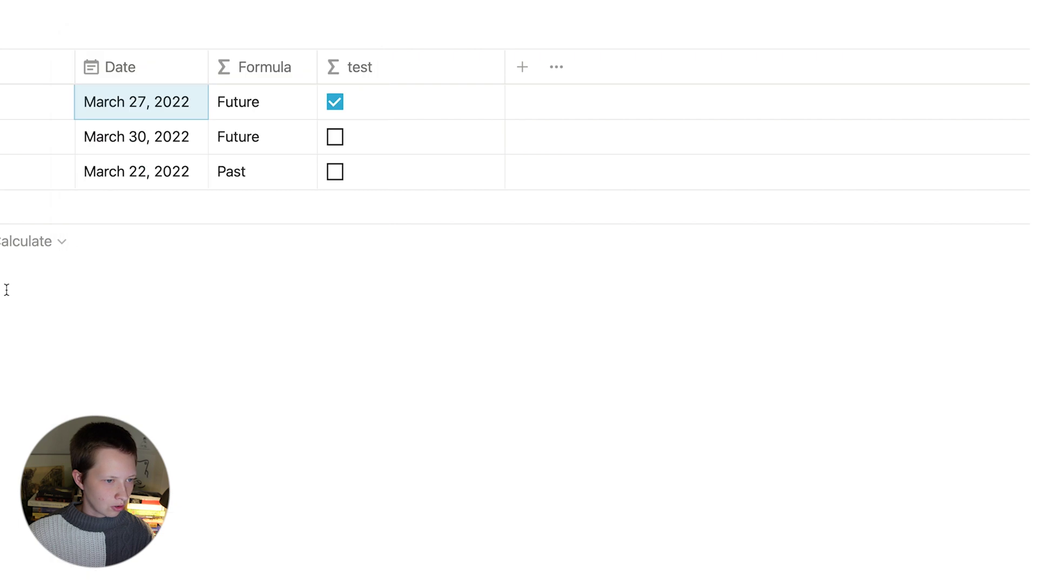
# Copy the whole formula of the test property and close its editor.
pyautogui.click(368, 111)
pyautogui.press('super+a')
pyautogui.press('super+c')
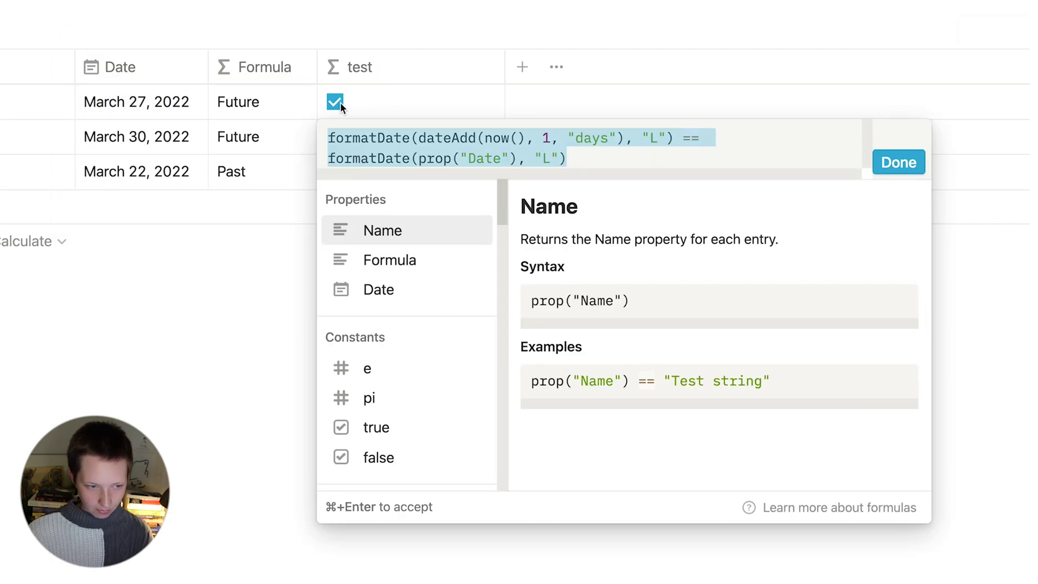
pyautogui.click(919, 153)
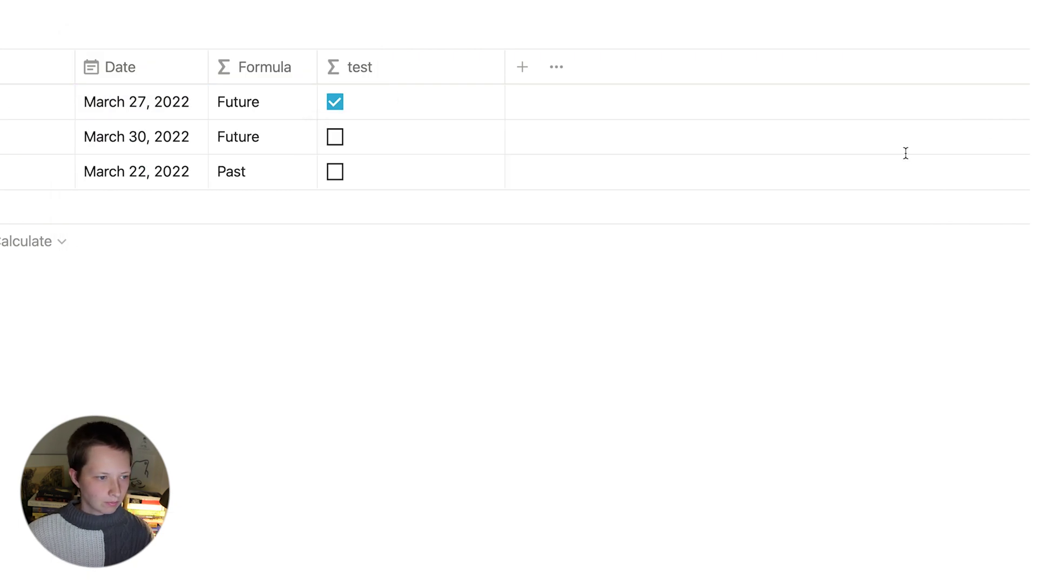
# In the Formula property, insert a nested if( containing the copied tomorrow comparison as its condition, just before the "Future" if.
pyautogui.click(239, 109)
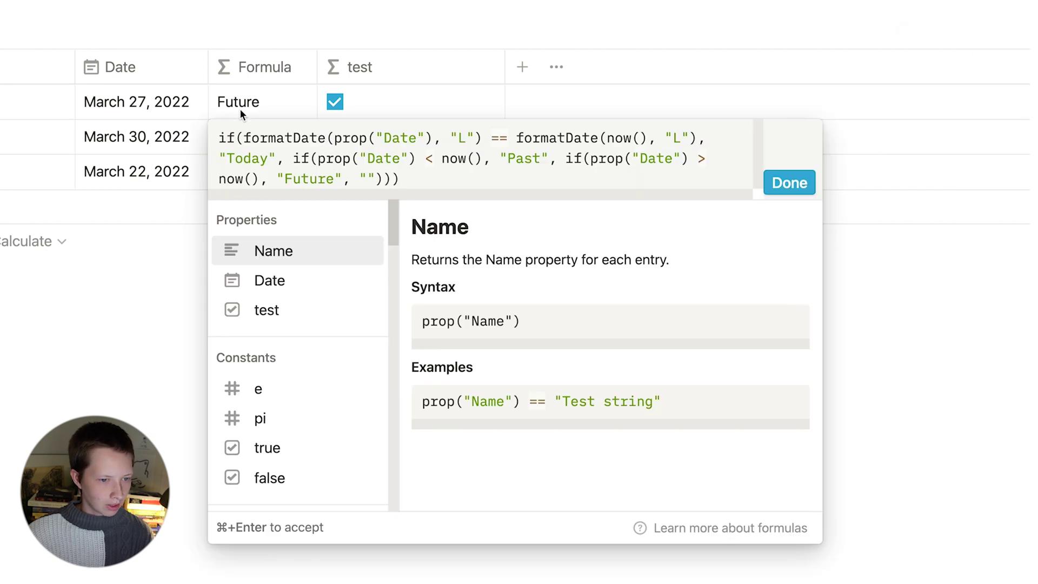
pyautogui.click(566, 163)
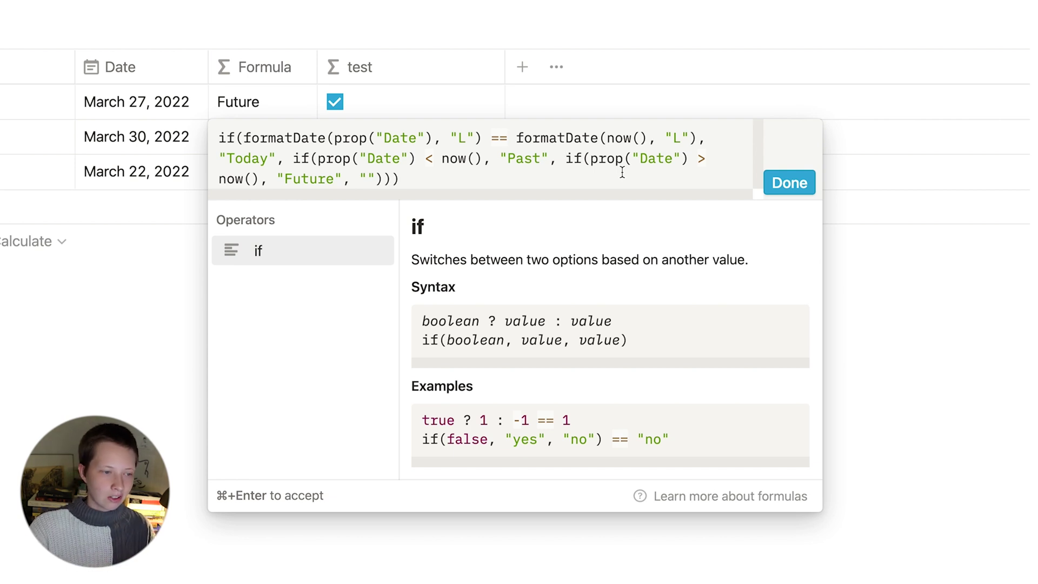
pyautogui.write('if(')
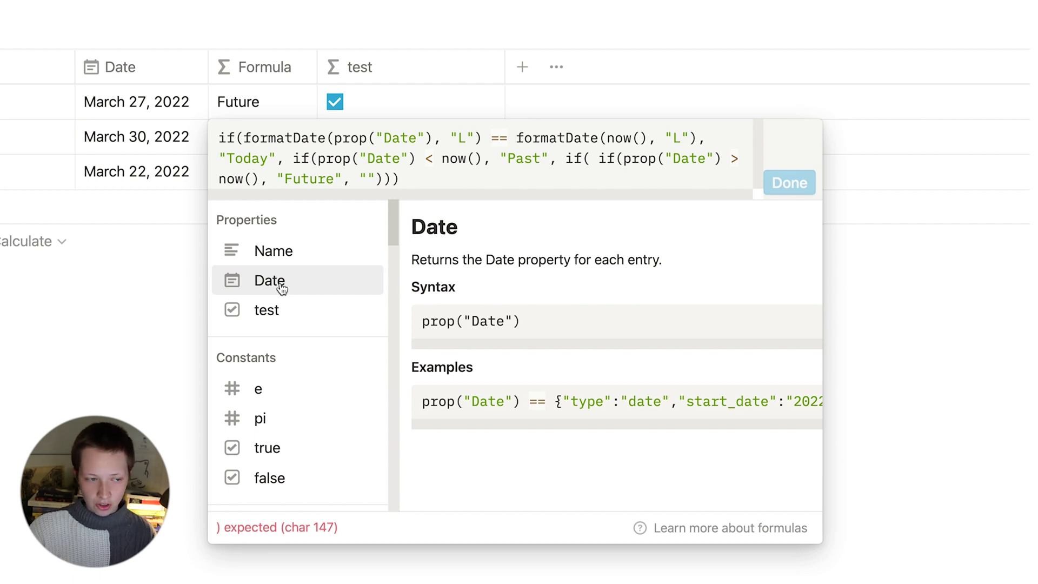
pyautogui.press('super+v')
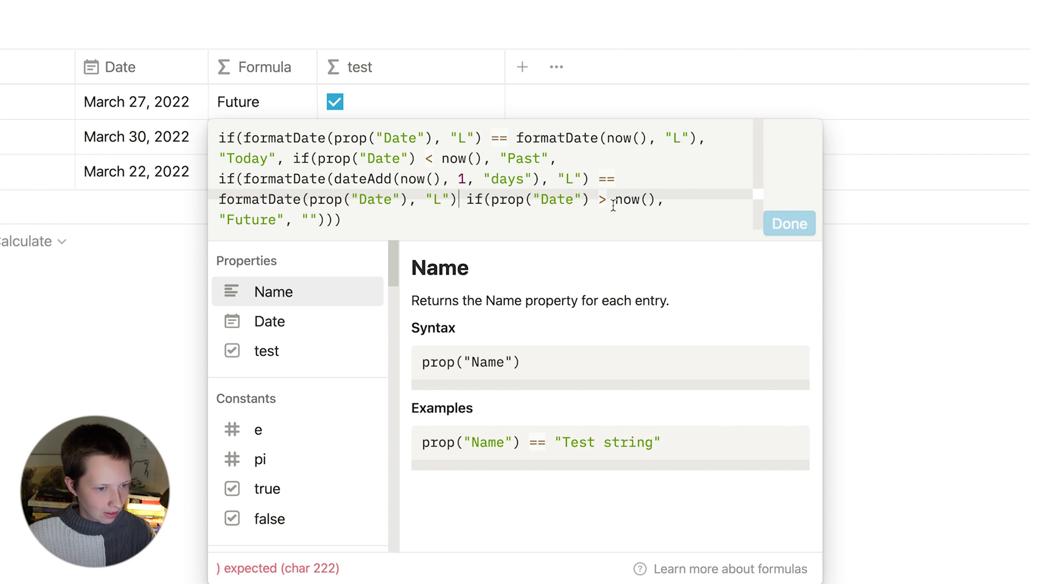
pyautogui.moveTo(243, 179); pyautogui.dragTo(457, 198)
pyautogui.click(459, 203)
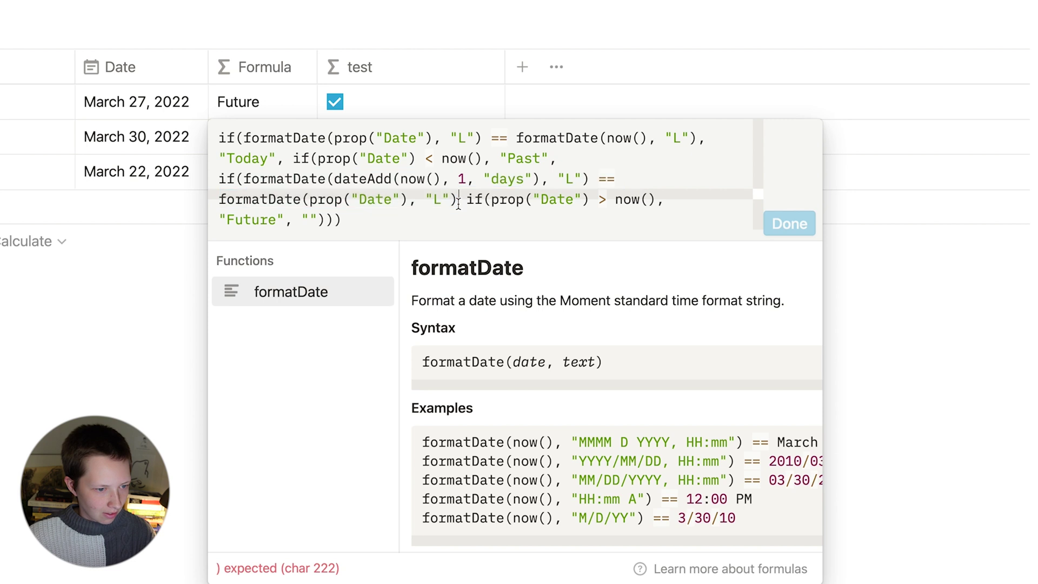
# Add "Tomorrow" as the new condition's result, followed by a comma, add a closing parenthesis at the formula's end, and save it.
pyautogui.write(', ""')
pyautogui.press('Left')
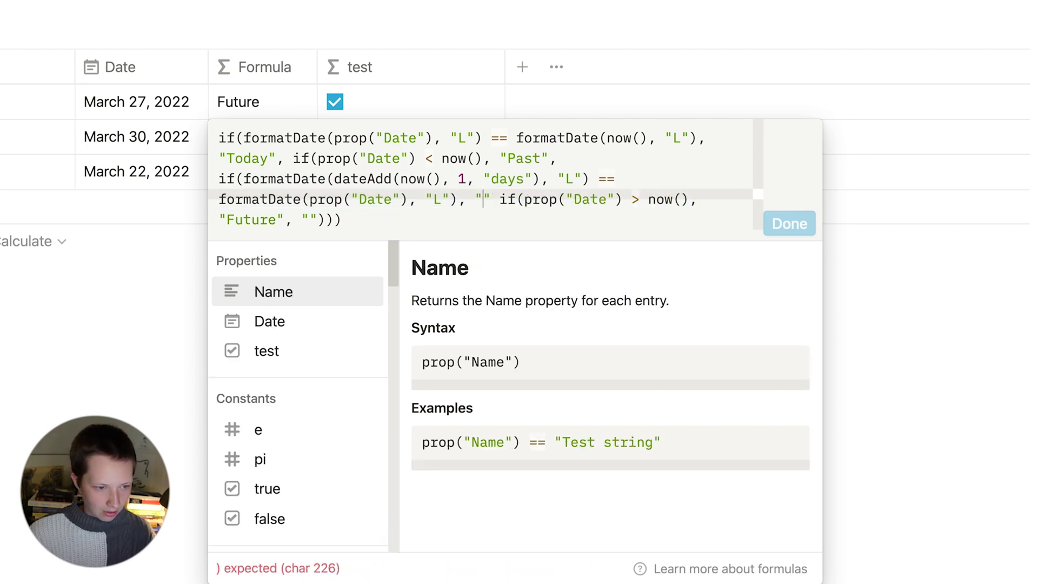
pyautogui.write('To')
pyautogui.press('BackSpace')
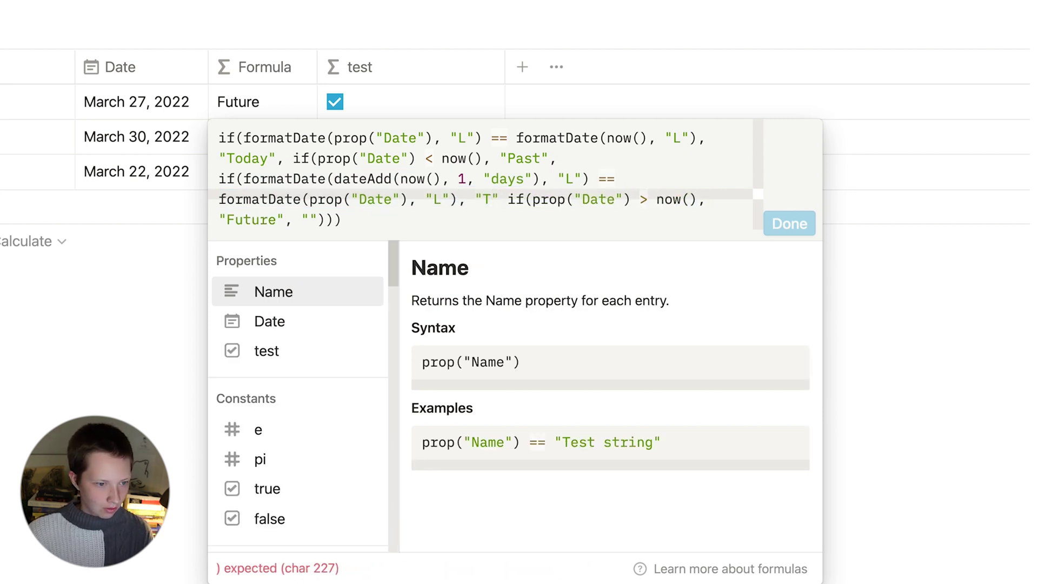
pyautogui.write('omorrow')
pyautogui.press('Right')
pyautogui.write(',')
pyautogui.click(461, 217)
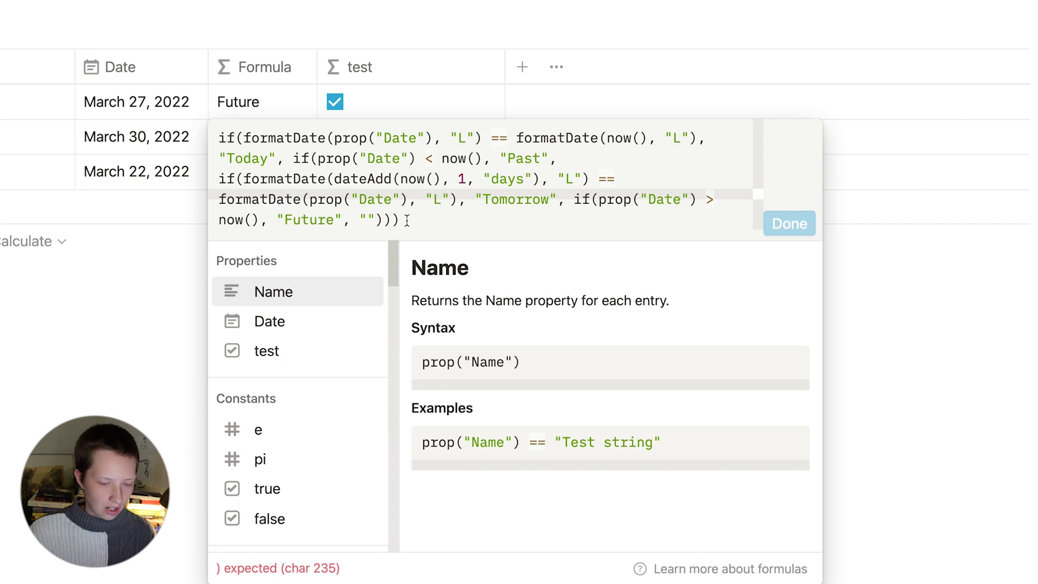
pyautogui.write(')')
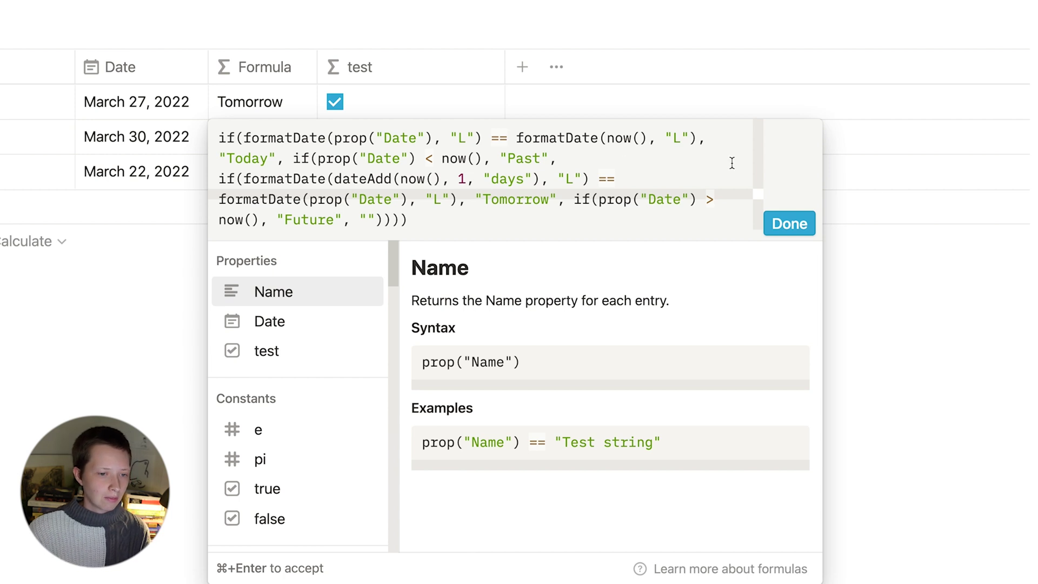
pyautogui.click(793, 224)
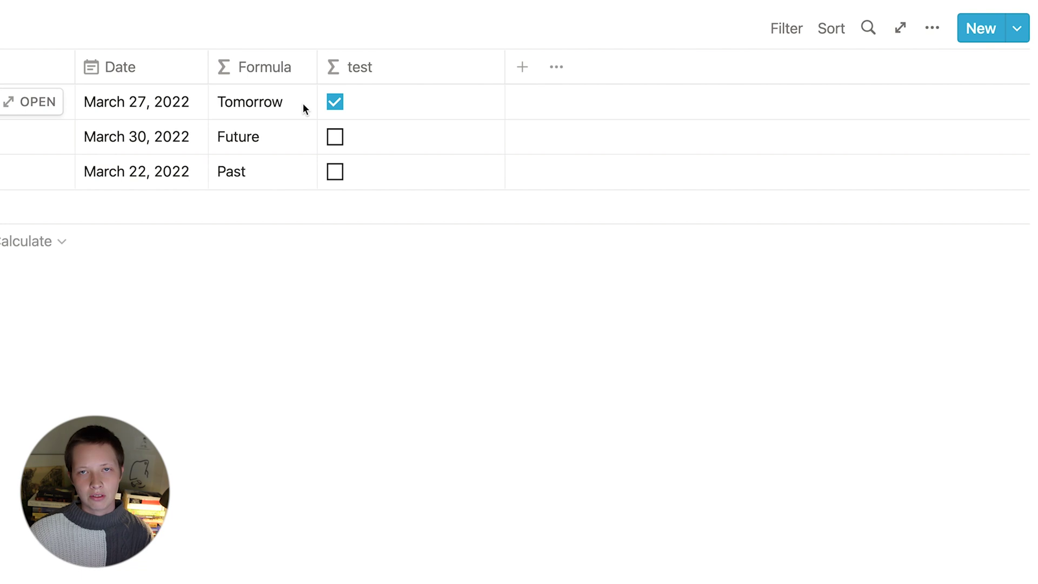
# Delete the test property from the database.
pyautogui.click(345, 77)
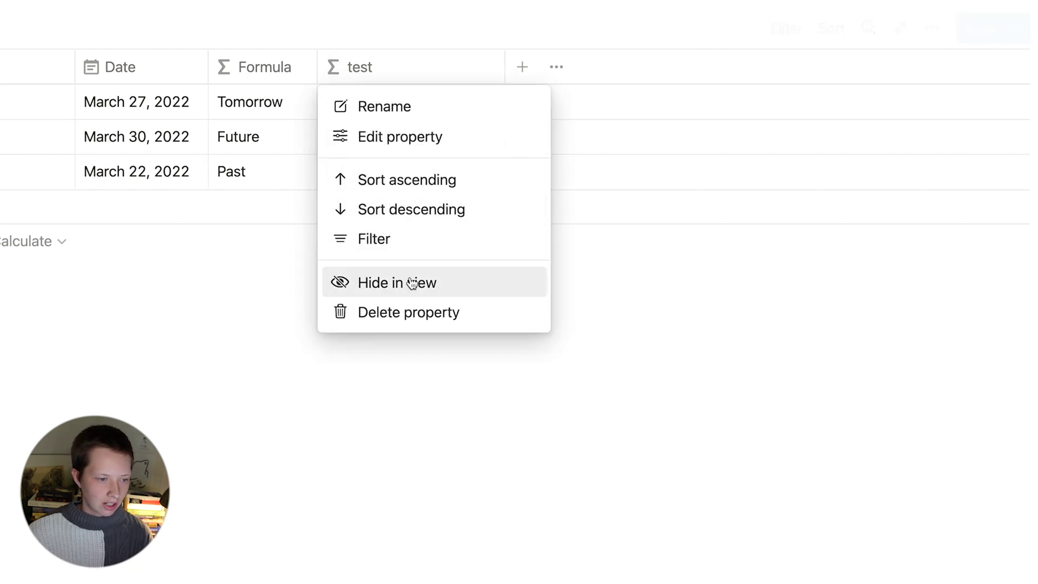
pyautogui.click(375, 324)
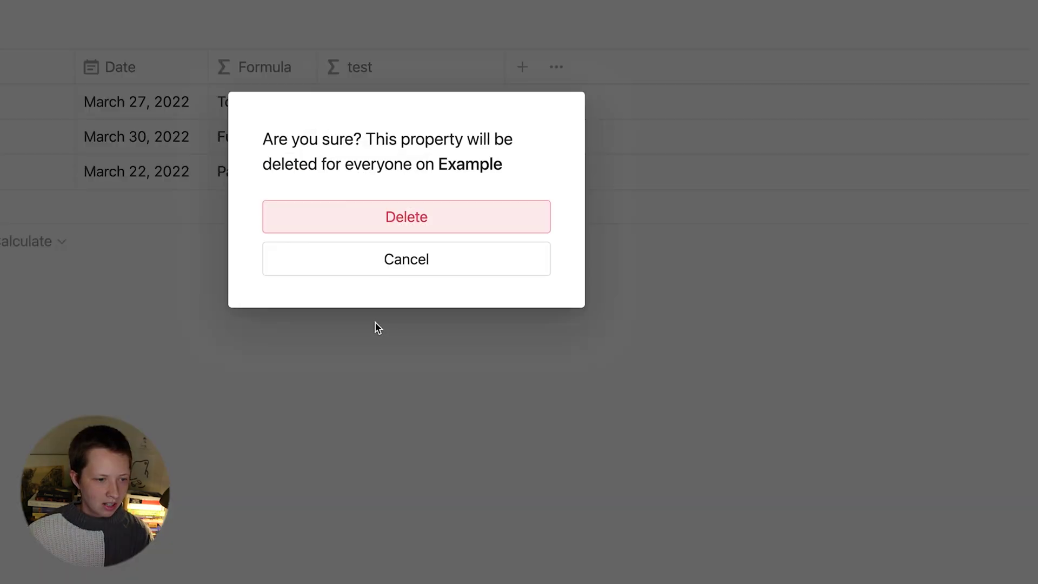
pyautogui.click(369, 219)
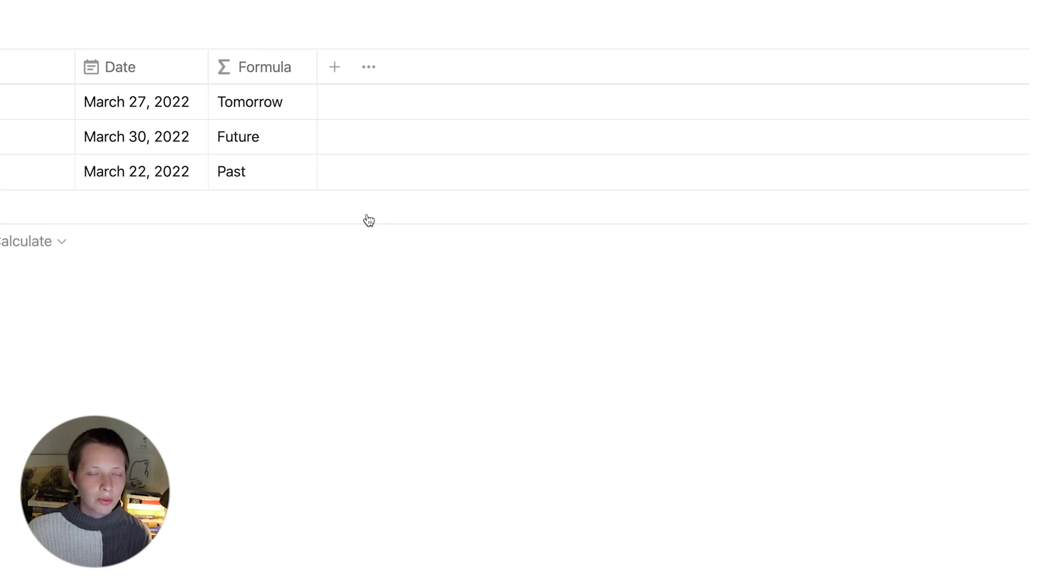